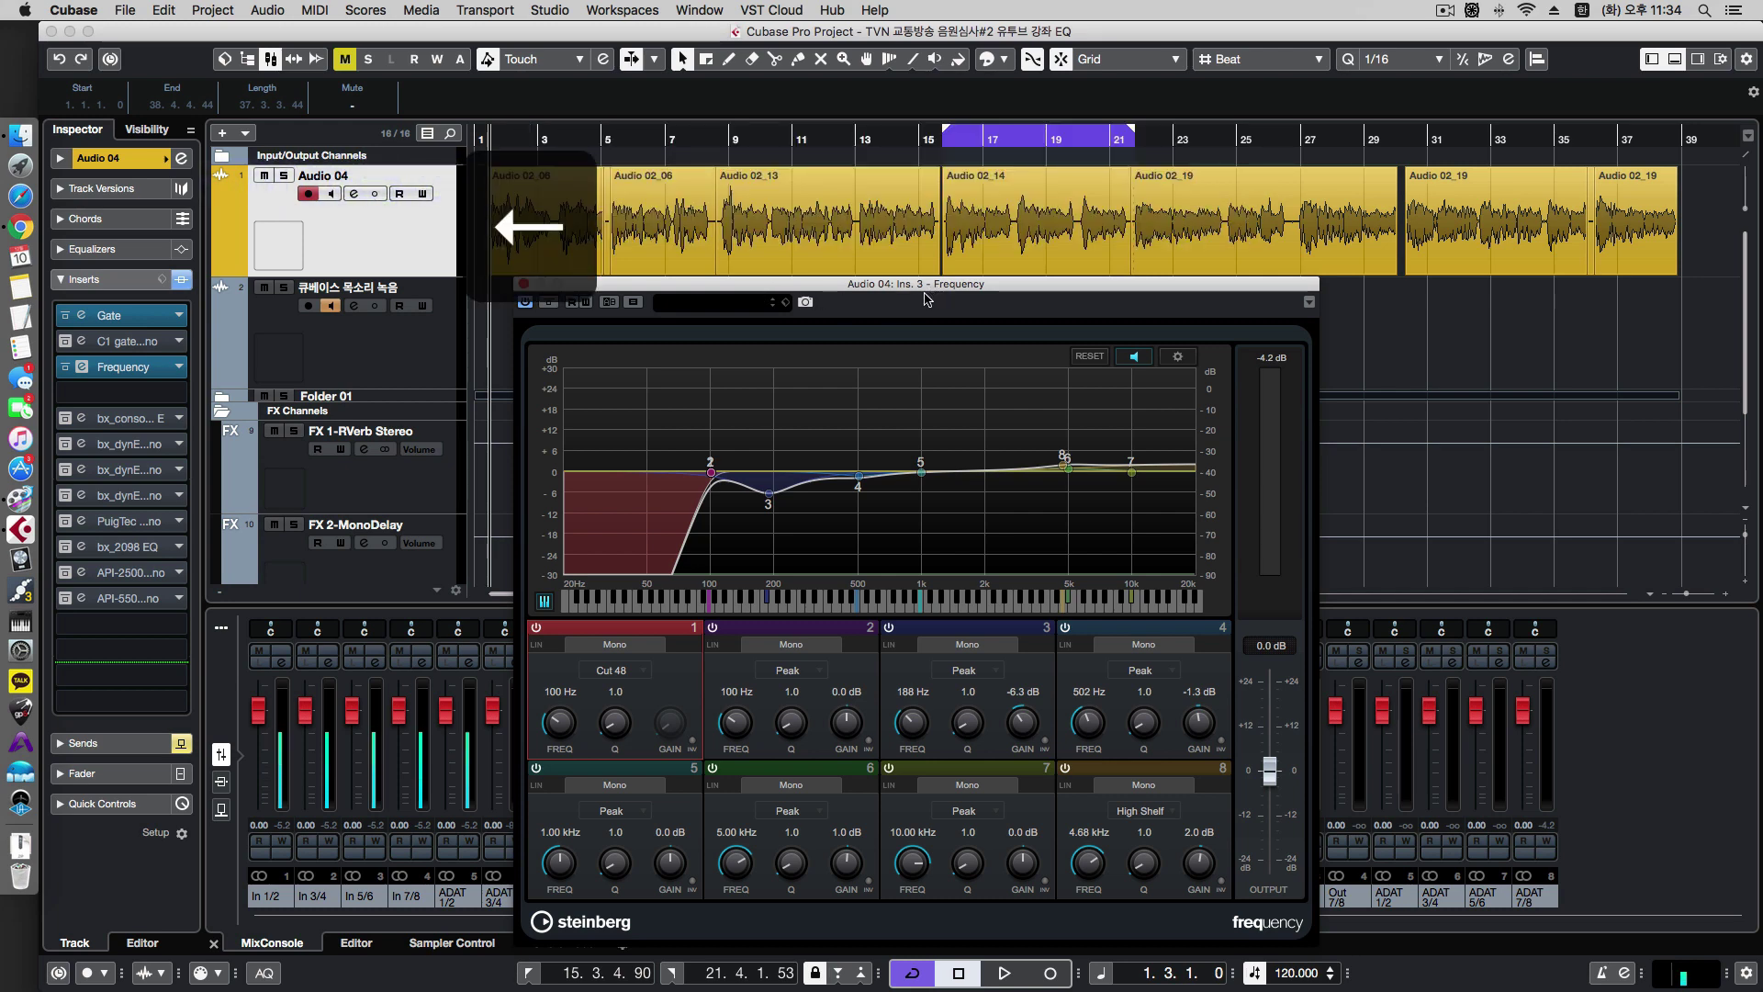
Play the Audio 04 vocal from the first clip with the Frequency EQ active, and stop after a few bars.
{"action": "left_click", "coordinate": [415, 220]}
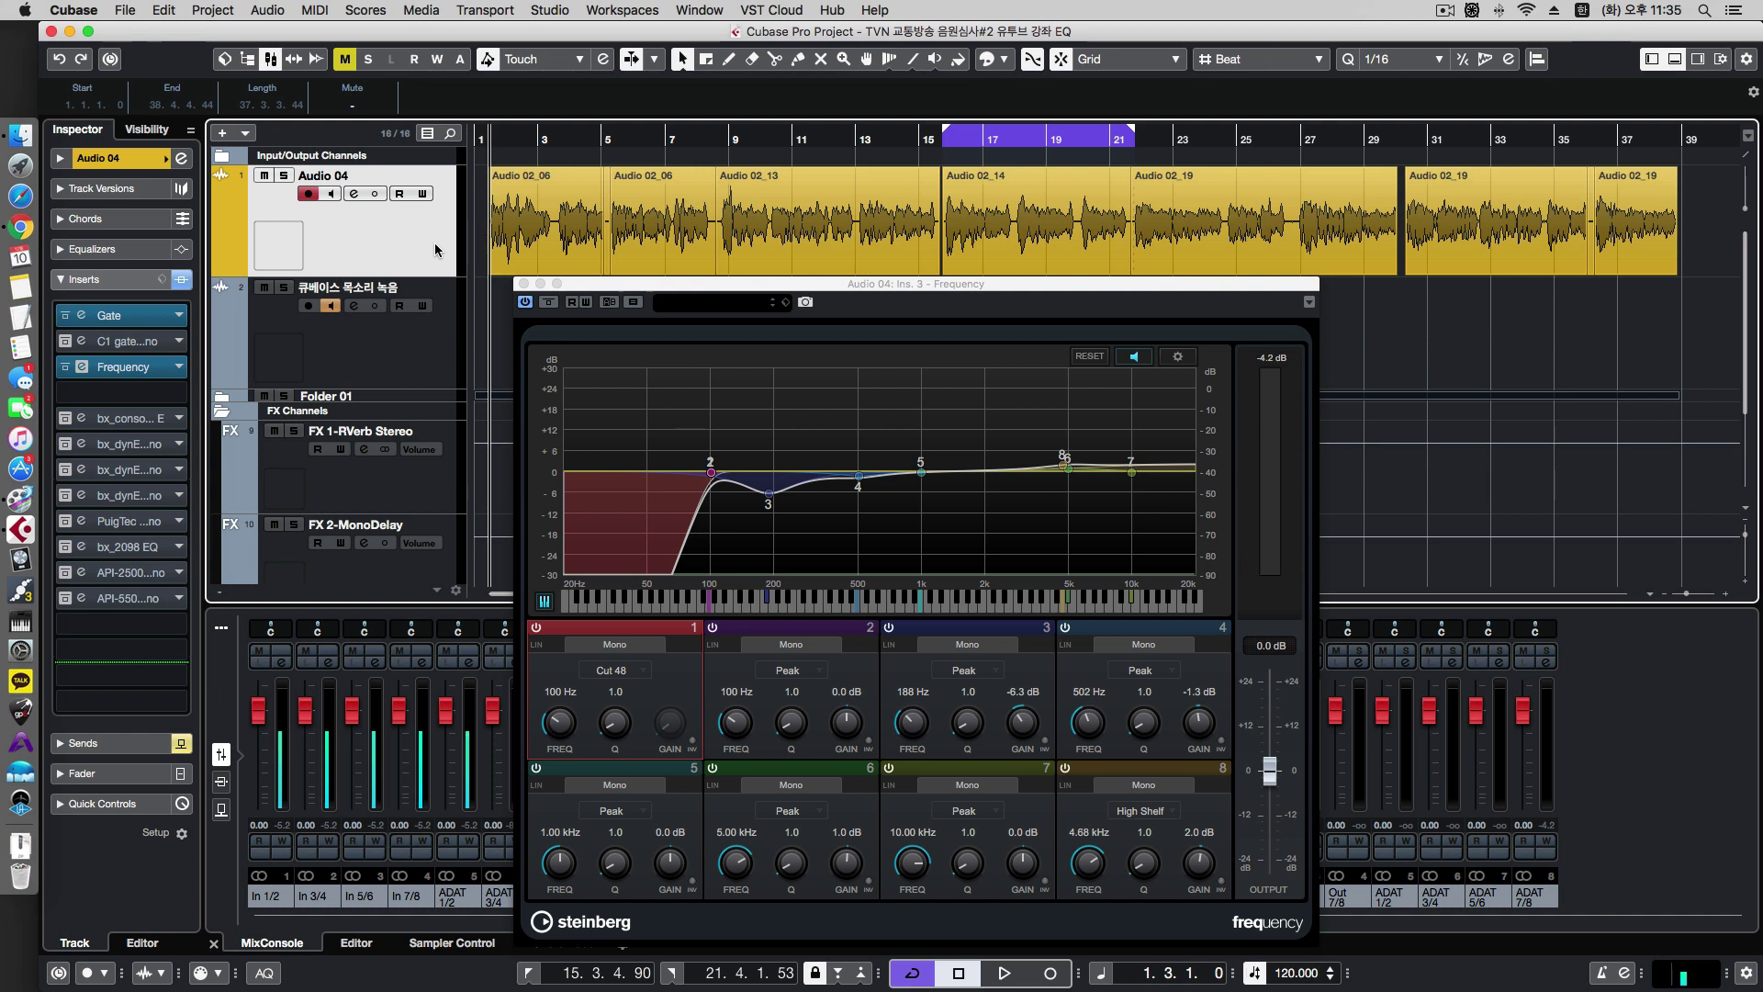
{"action": "left_click", "coordinate": [659, 298]}
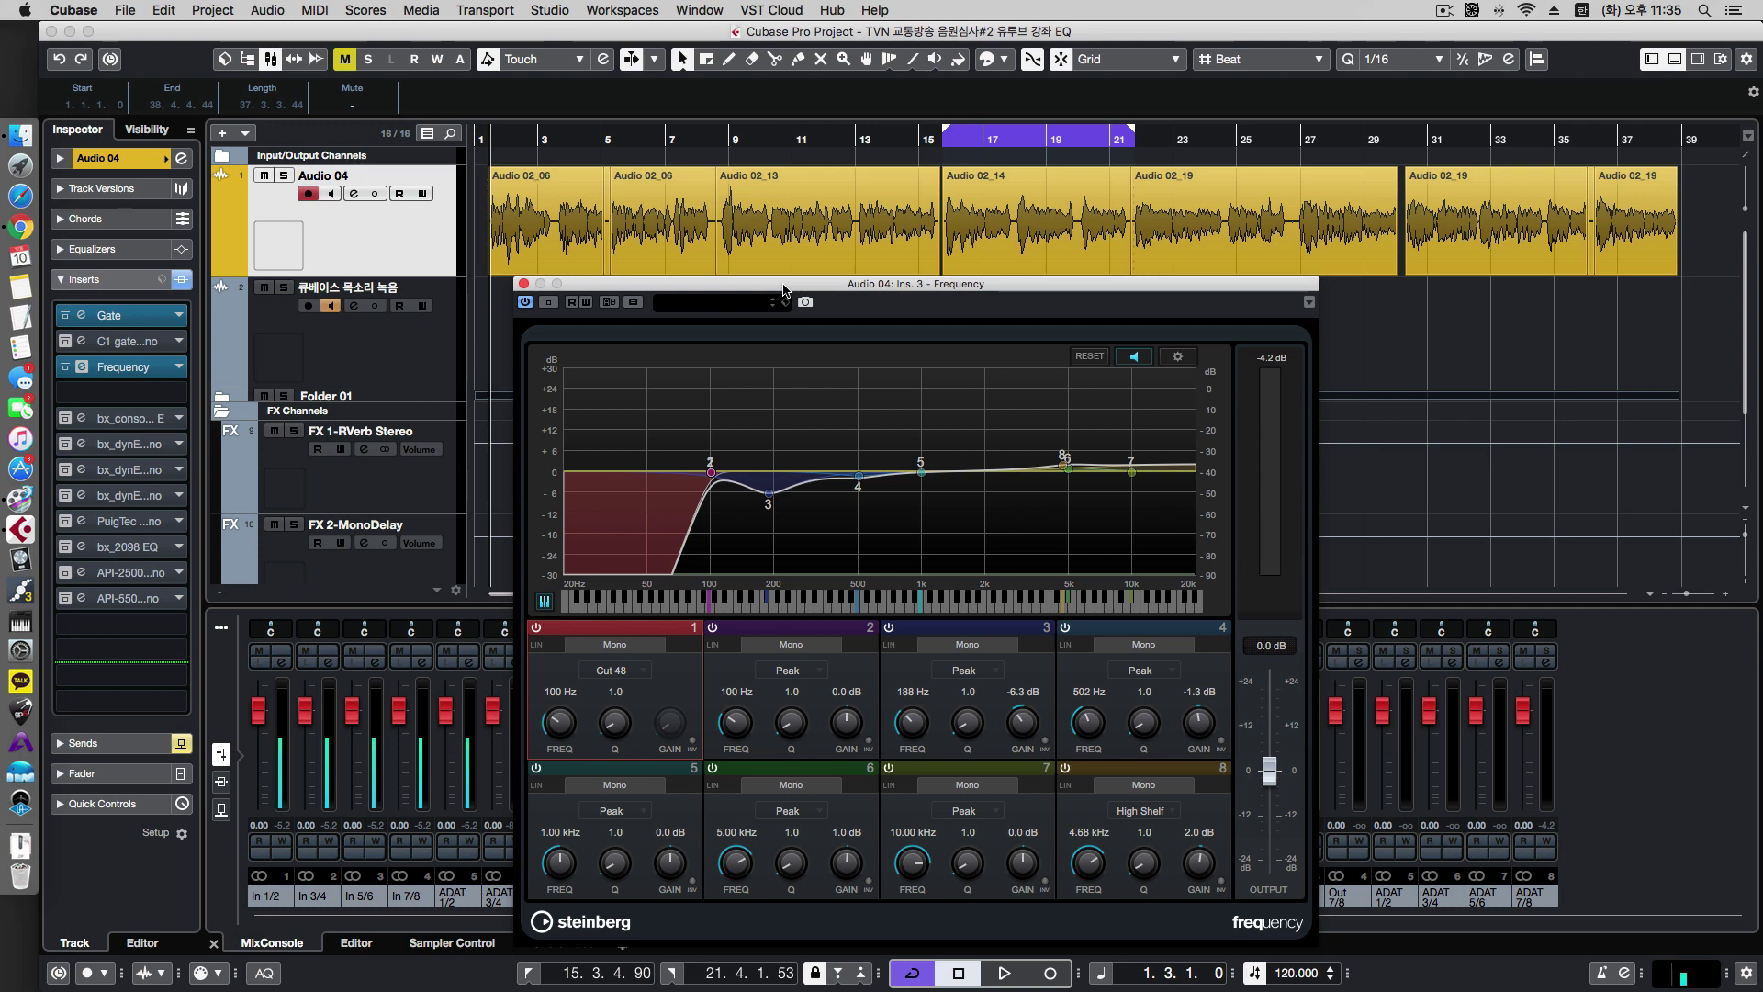
{"action": "key", "text": "space"}
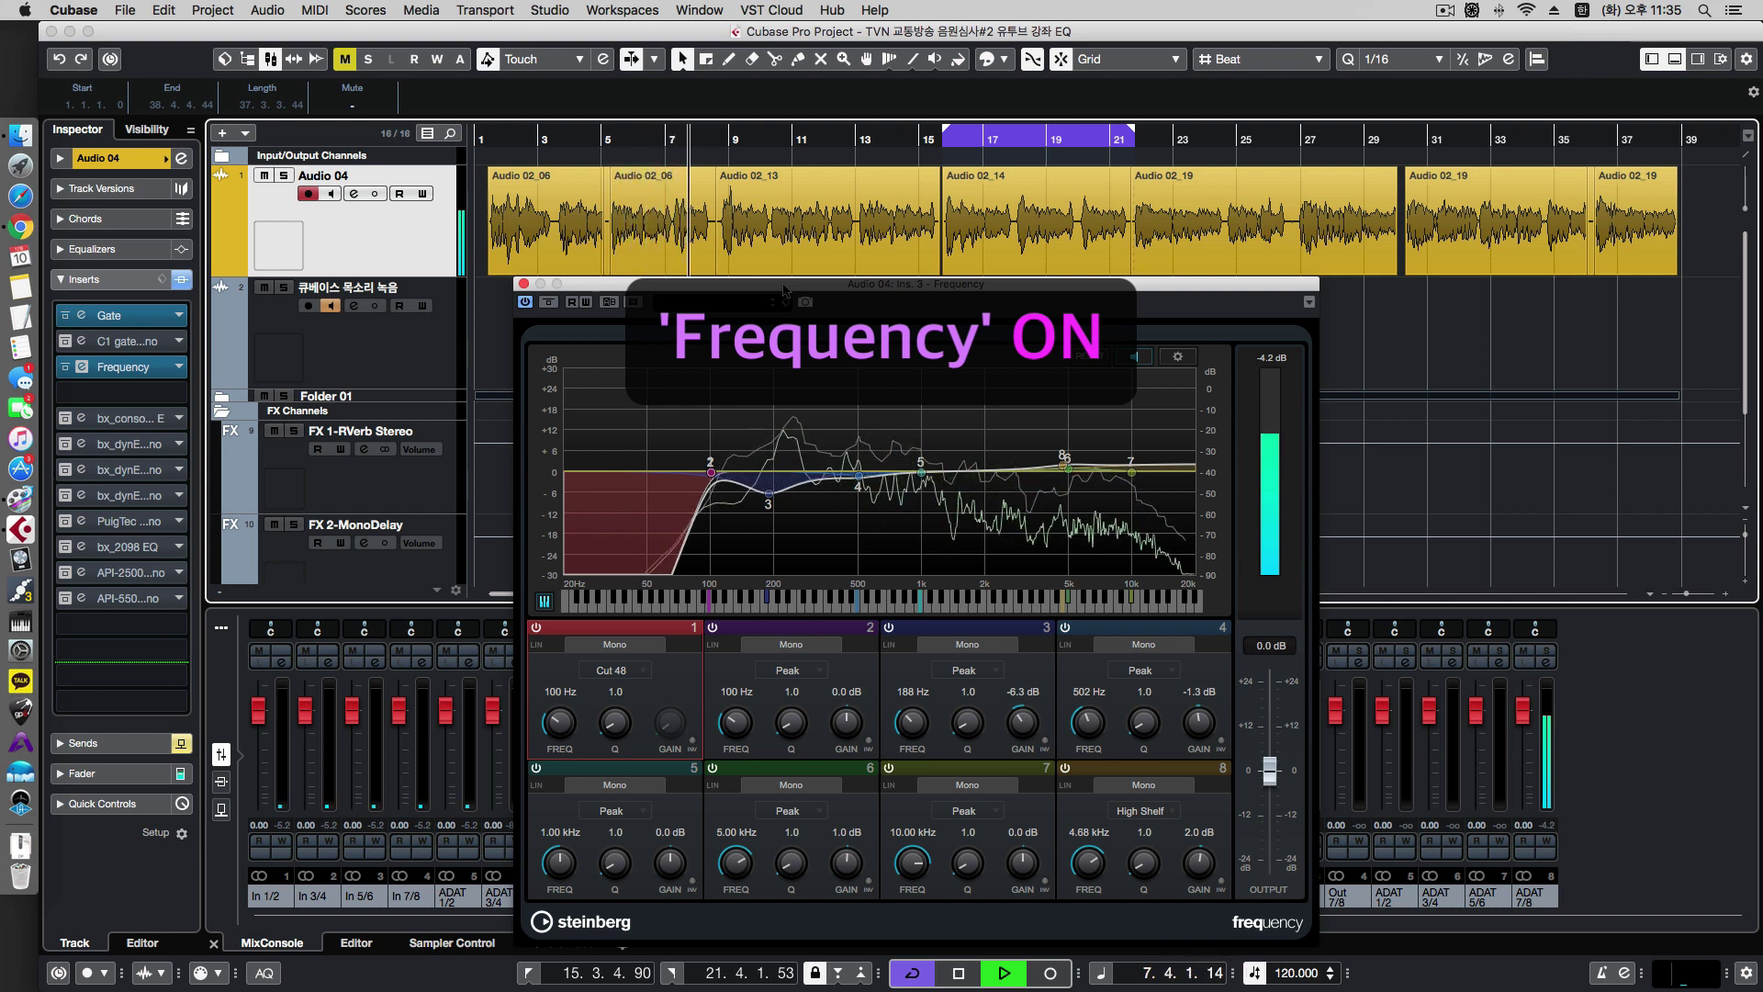
{"action": "key", "text": "space"}
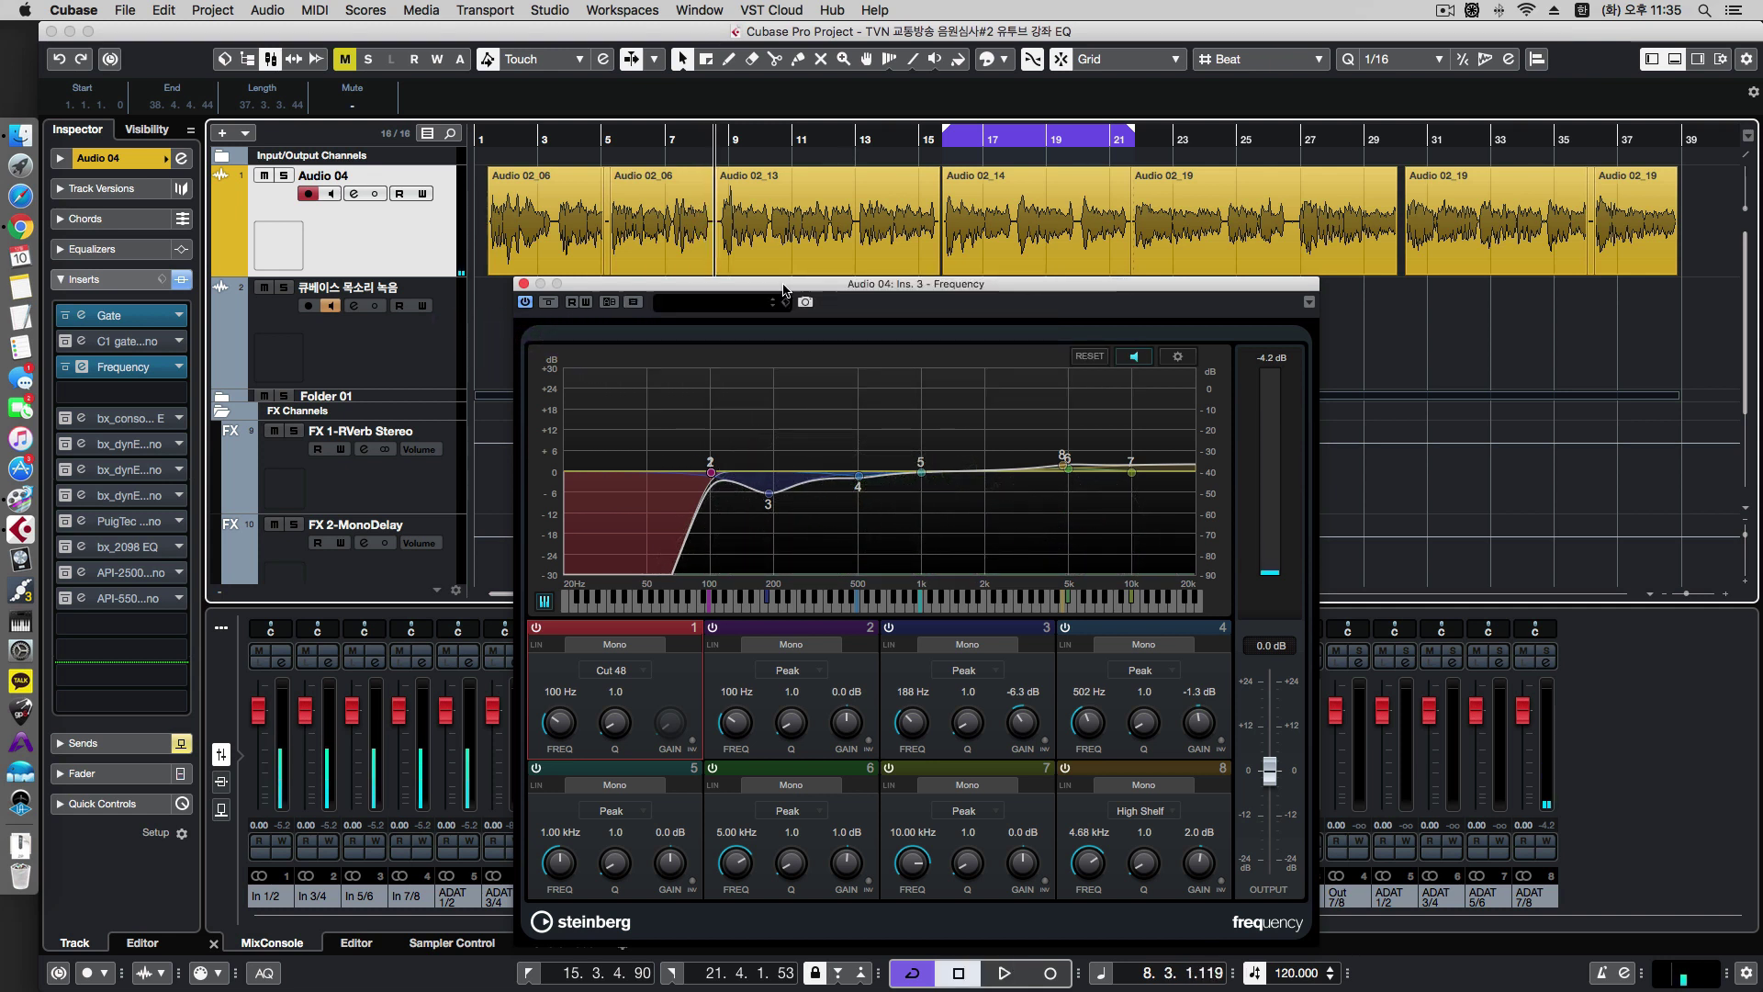
Bypass the Frequency EQ on Audio 04 and audition the opening passage from position 1.3.1.
{"action": "left_click", "coordinate": [458, 230]}
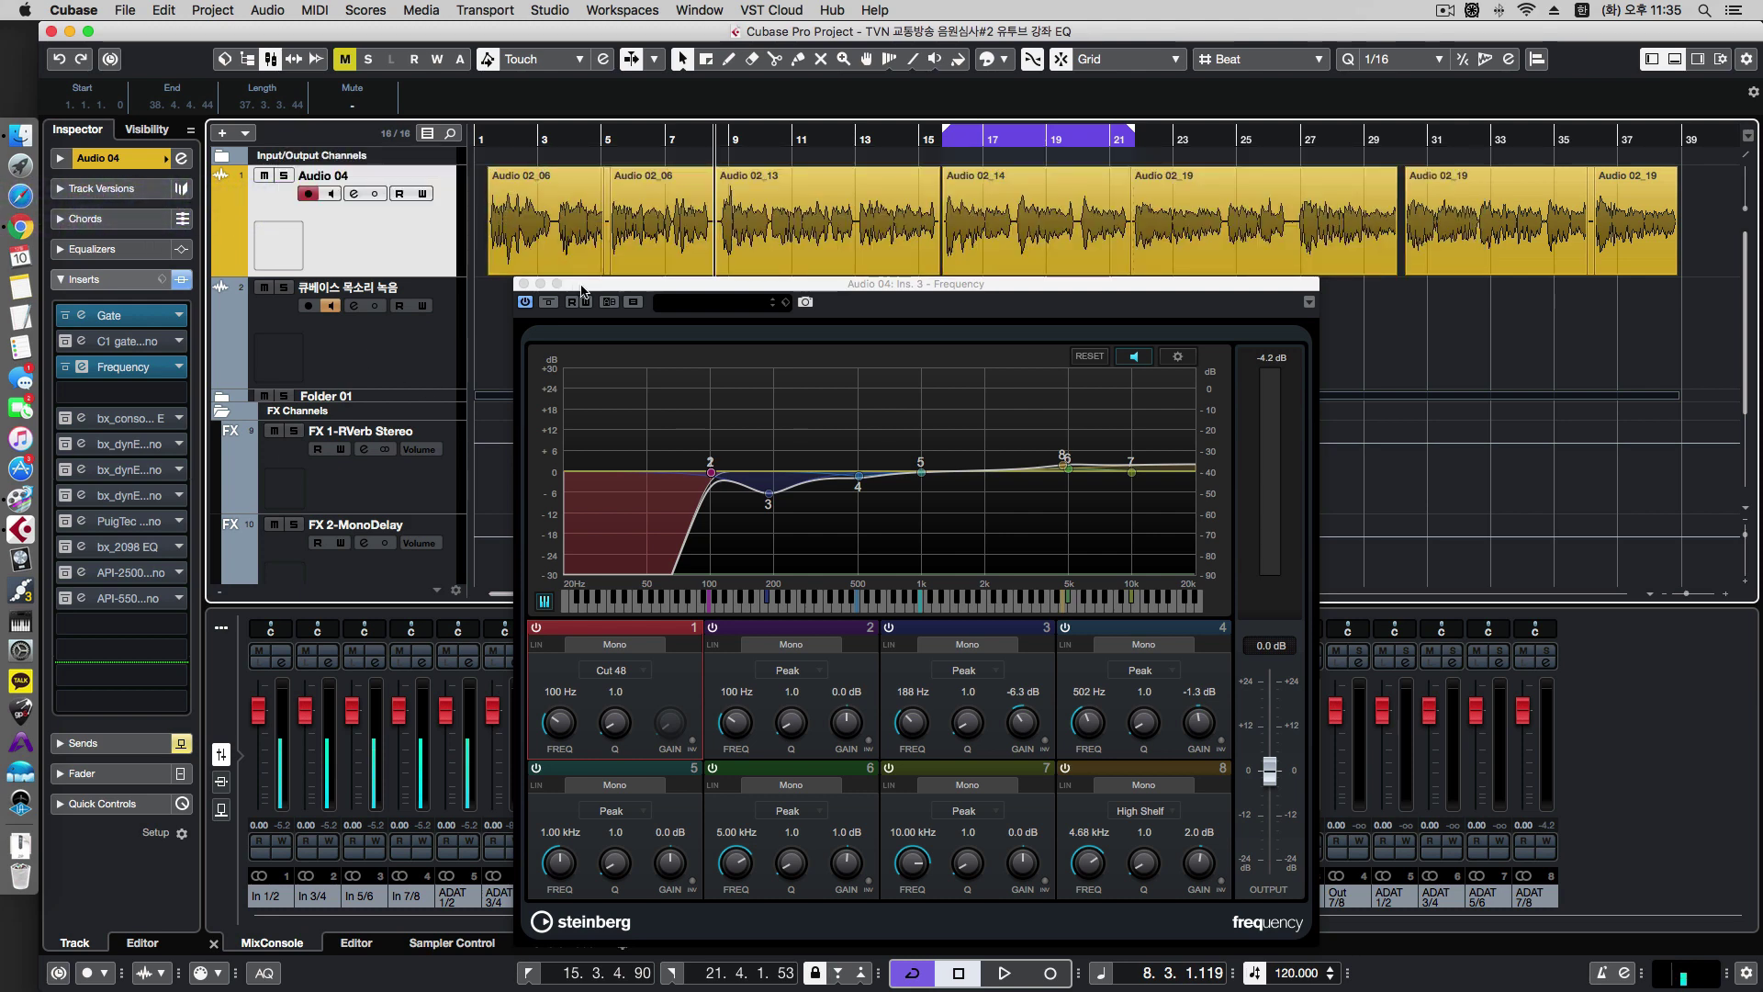
{"action": "left_click", "coordinate": [584, 290]}
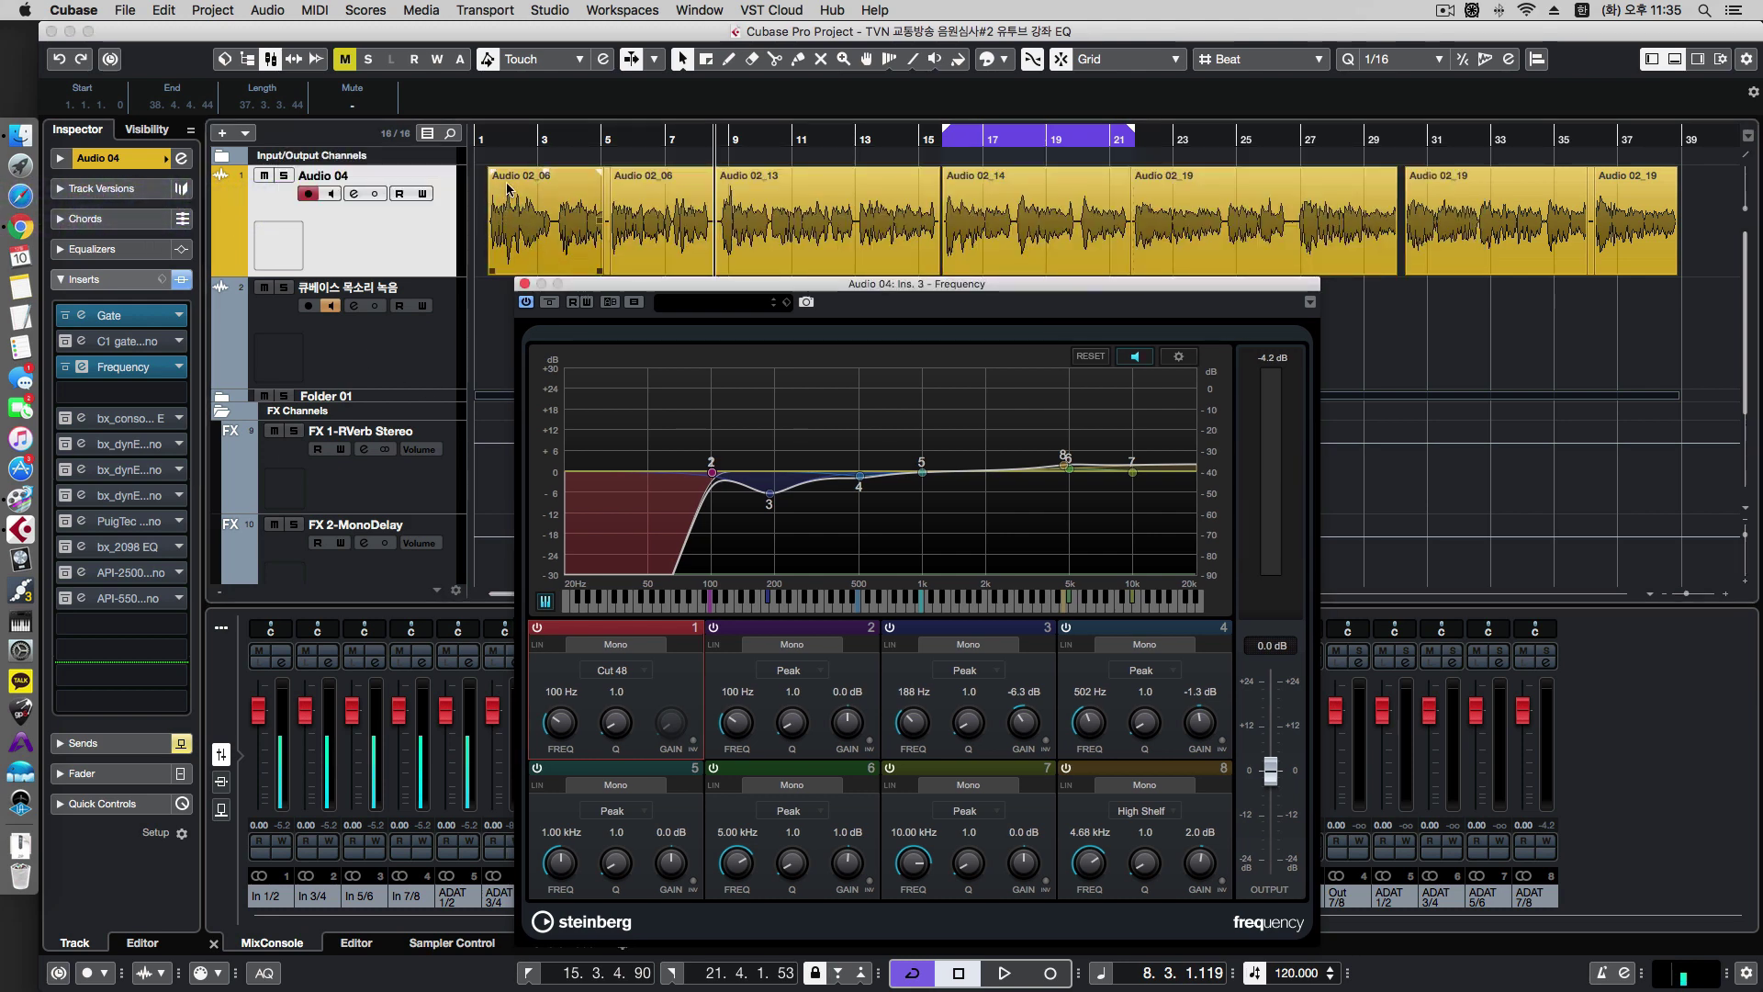
{"action": "left_click", "coordinate": [487, 139]}
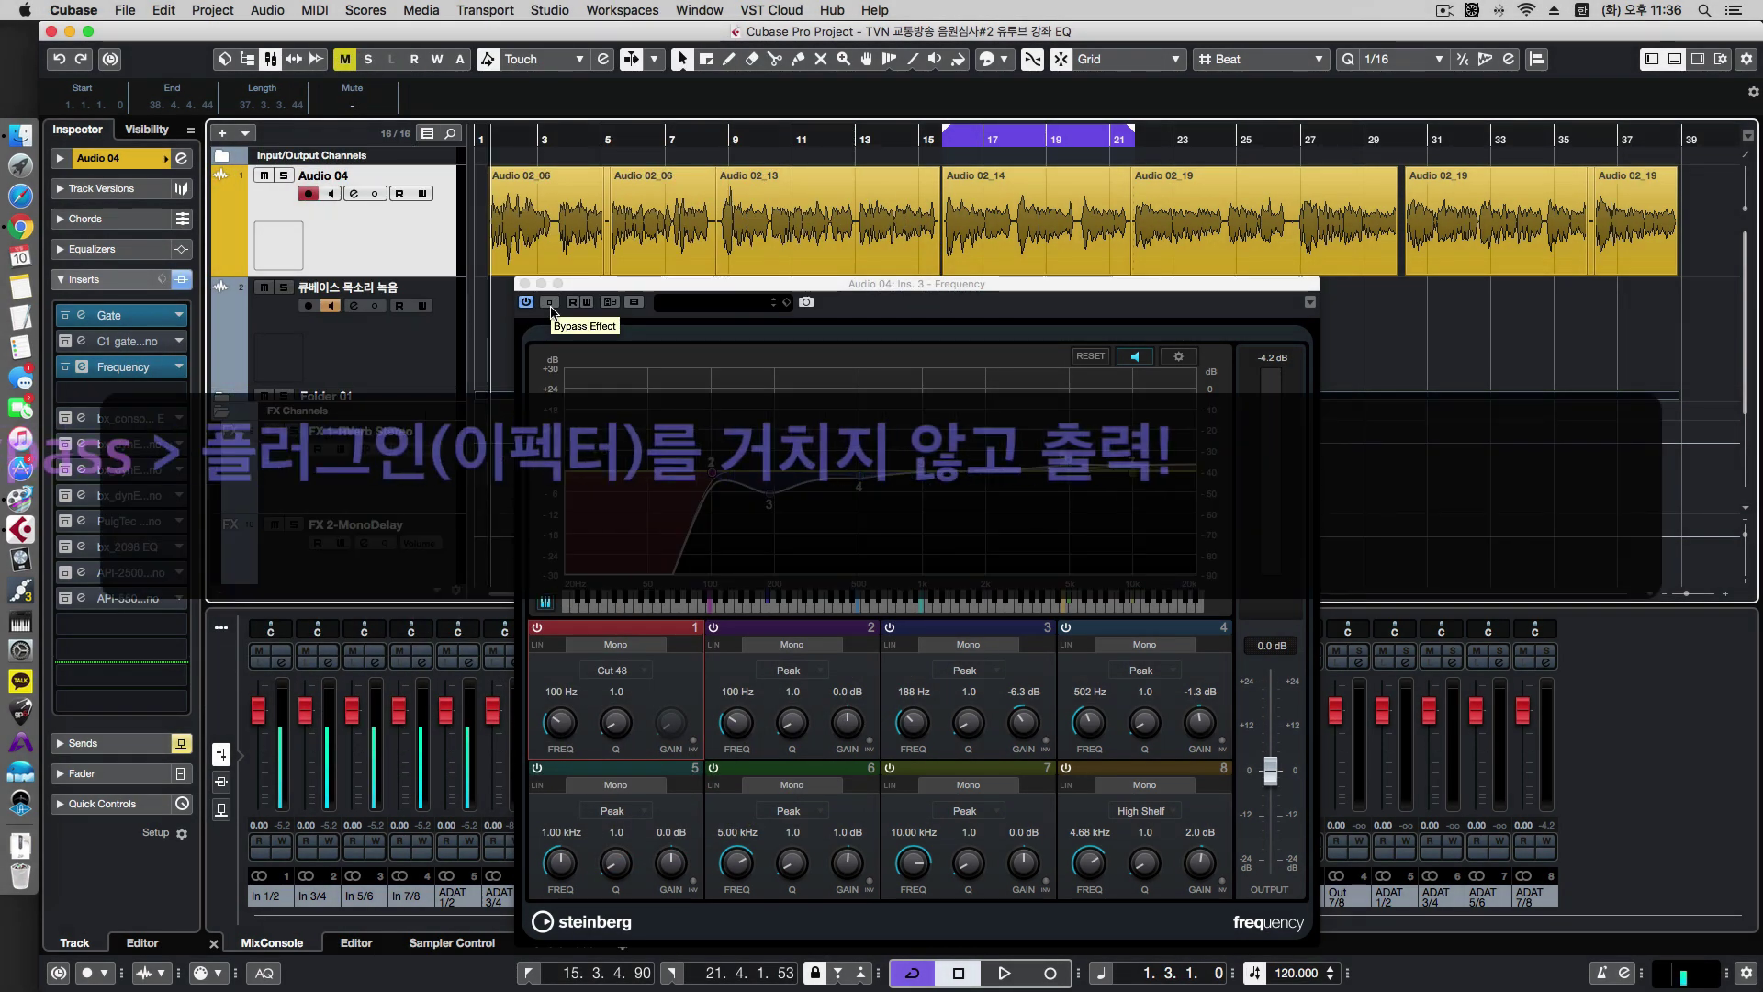
{"action": "left_click", "coordinate": [550, 308]}
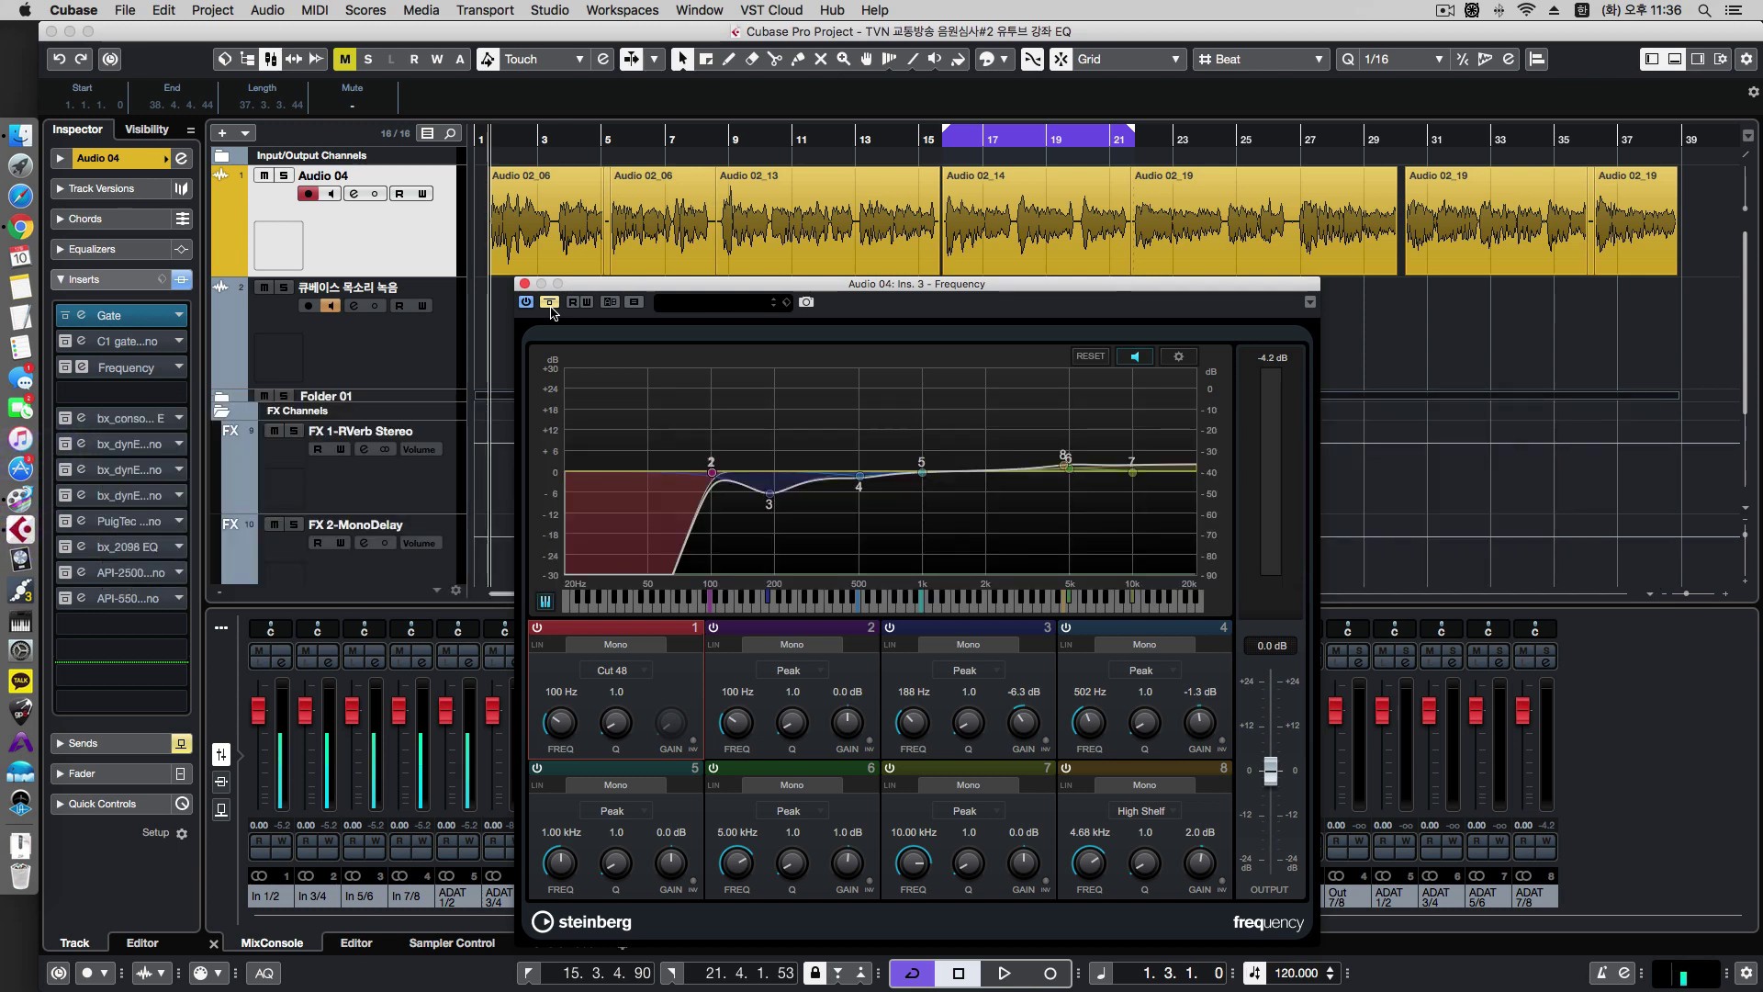
{"action": "left_click", "coordinate": [491, 140]}
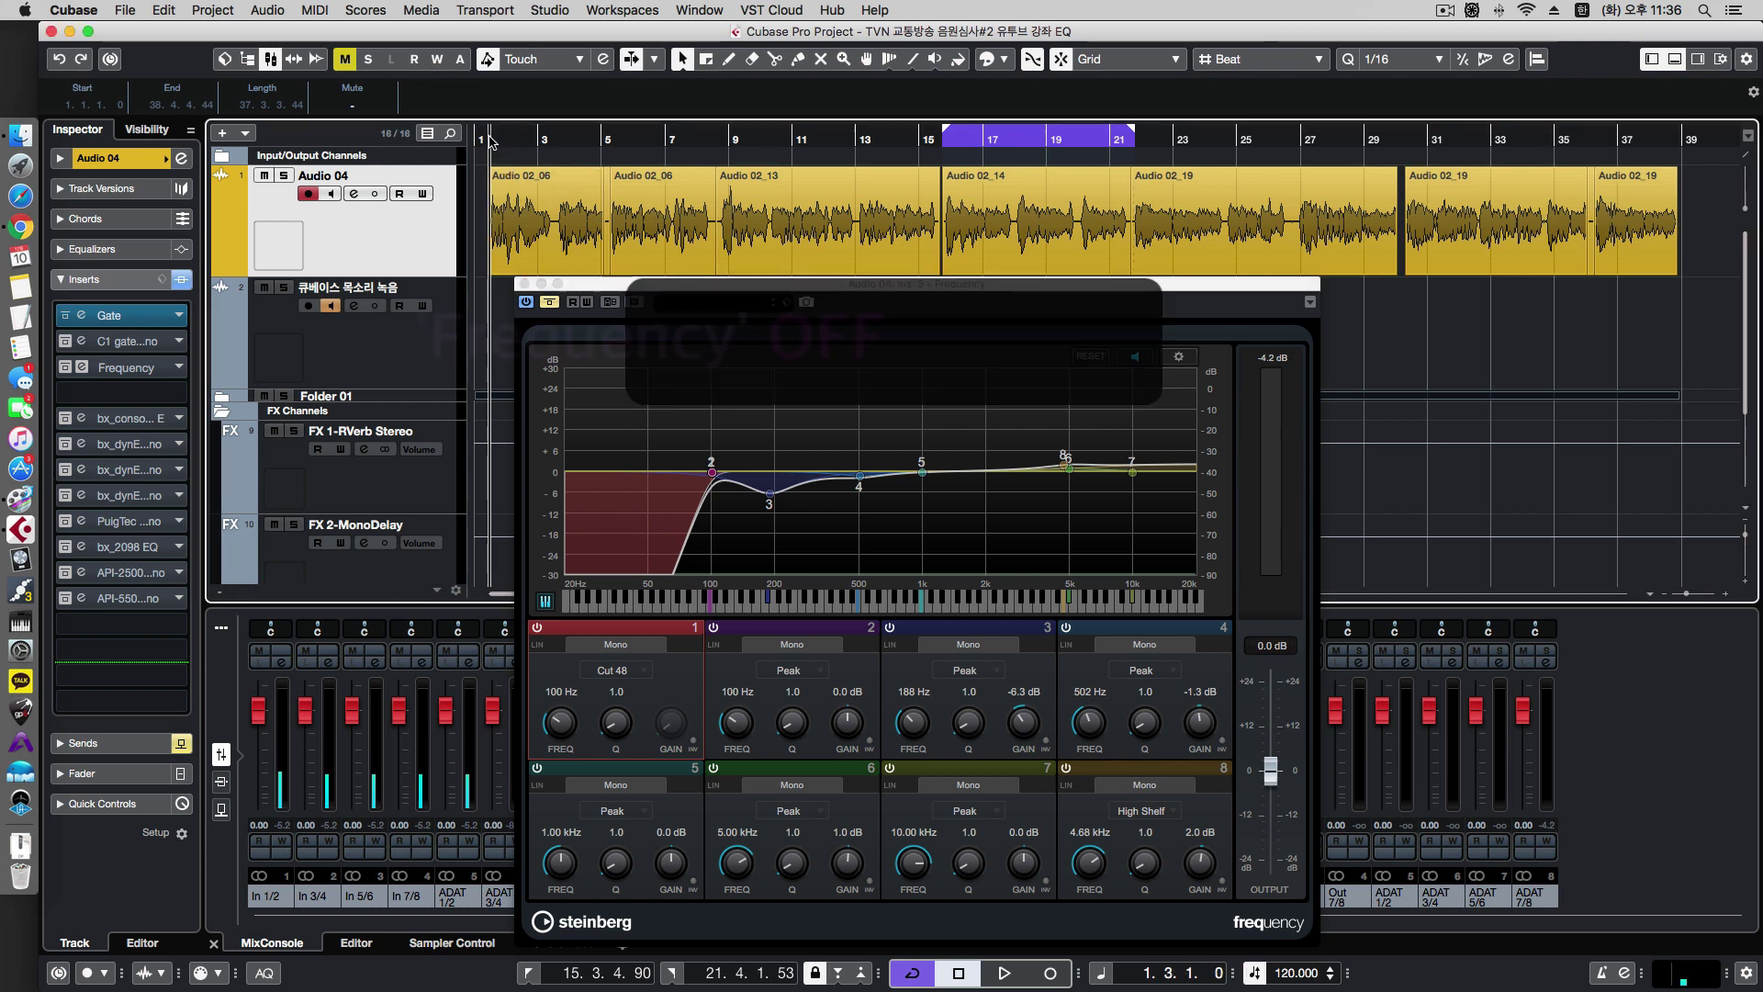
{"action": "key", "text": "space"}
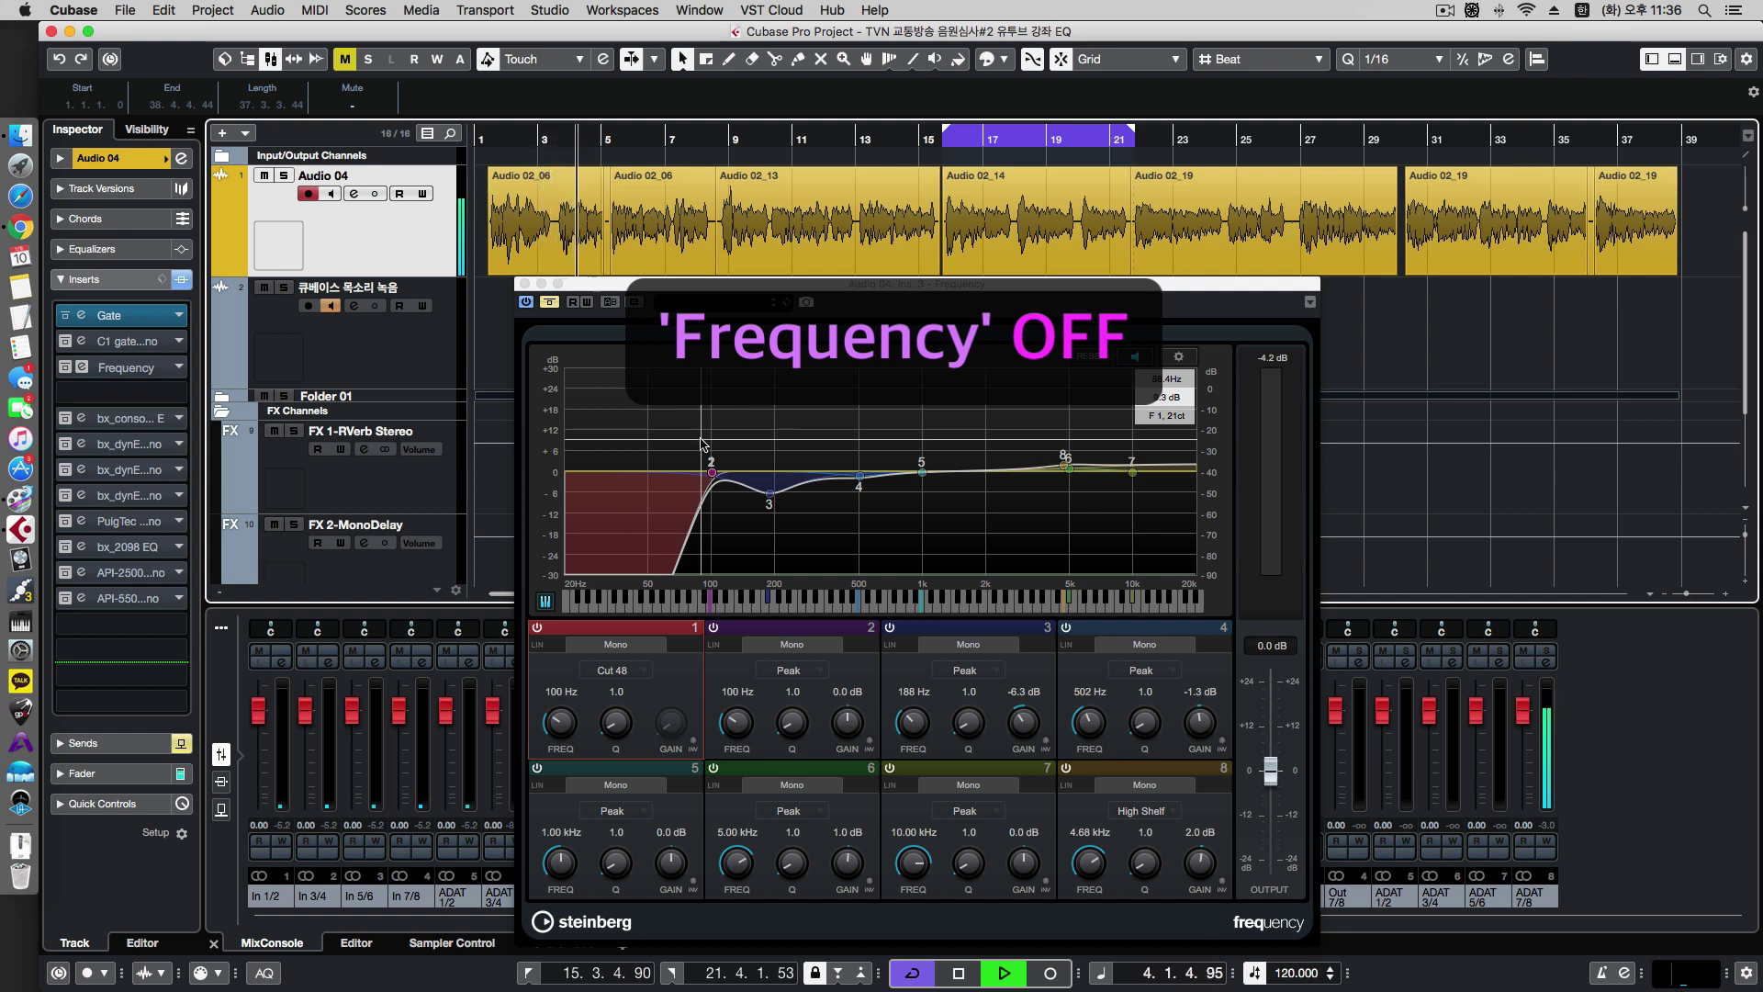
{"action": "key", "text": "space"}
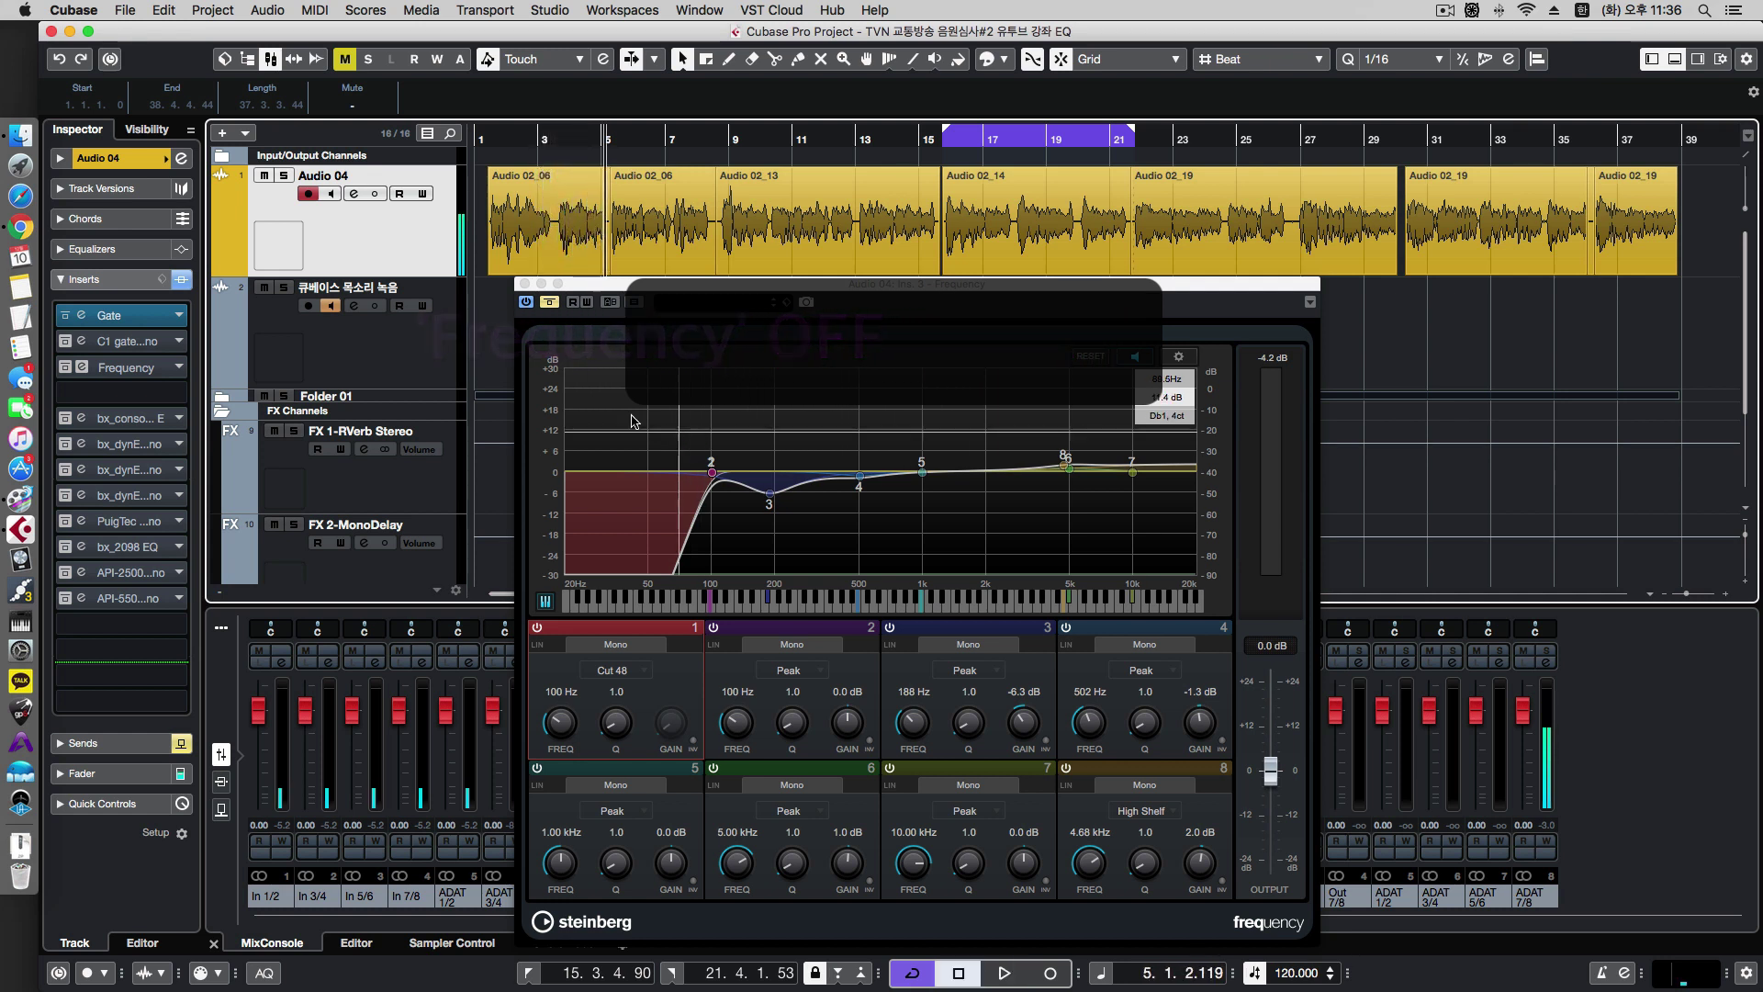
Reactivate the Frequency EQ and audition the same opening passage with the effect applied.
{"action": "left_click", "coordinate": [552, 307]}
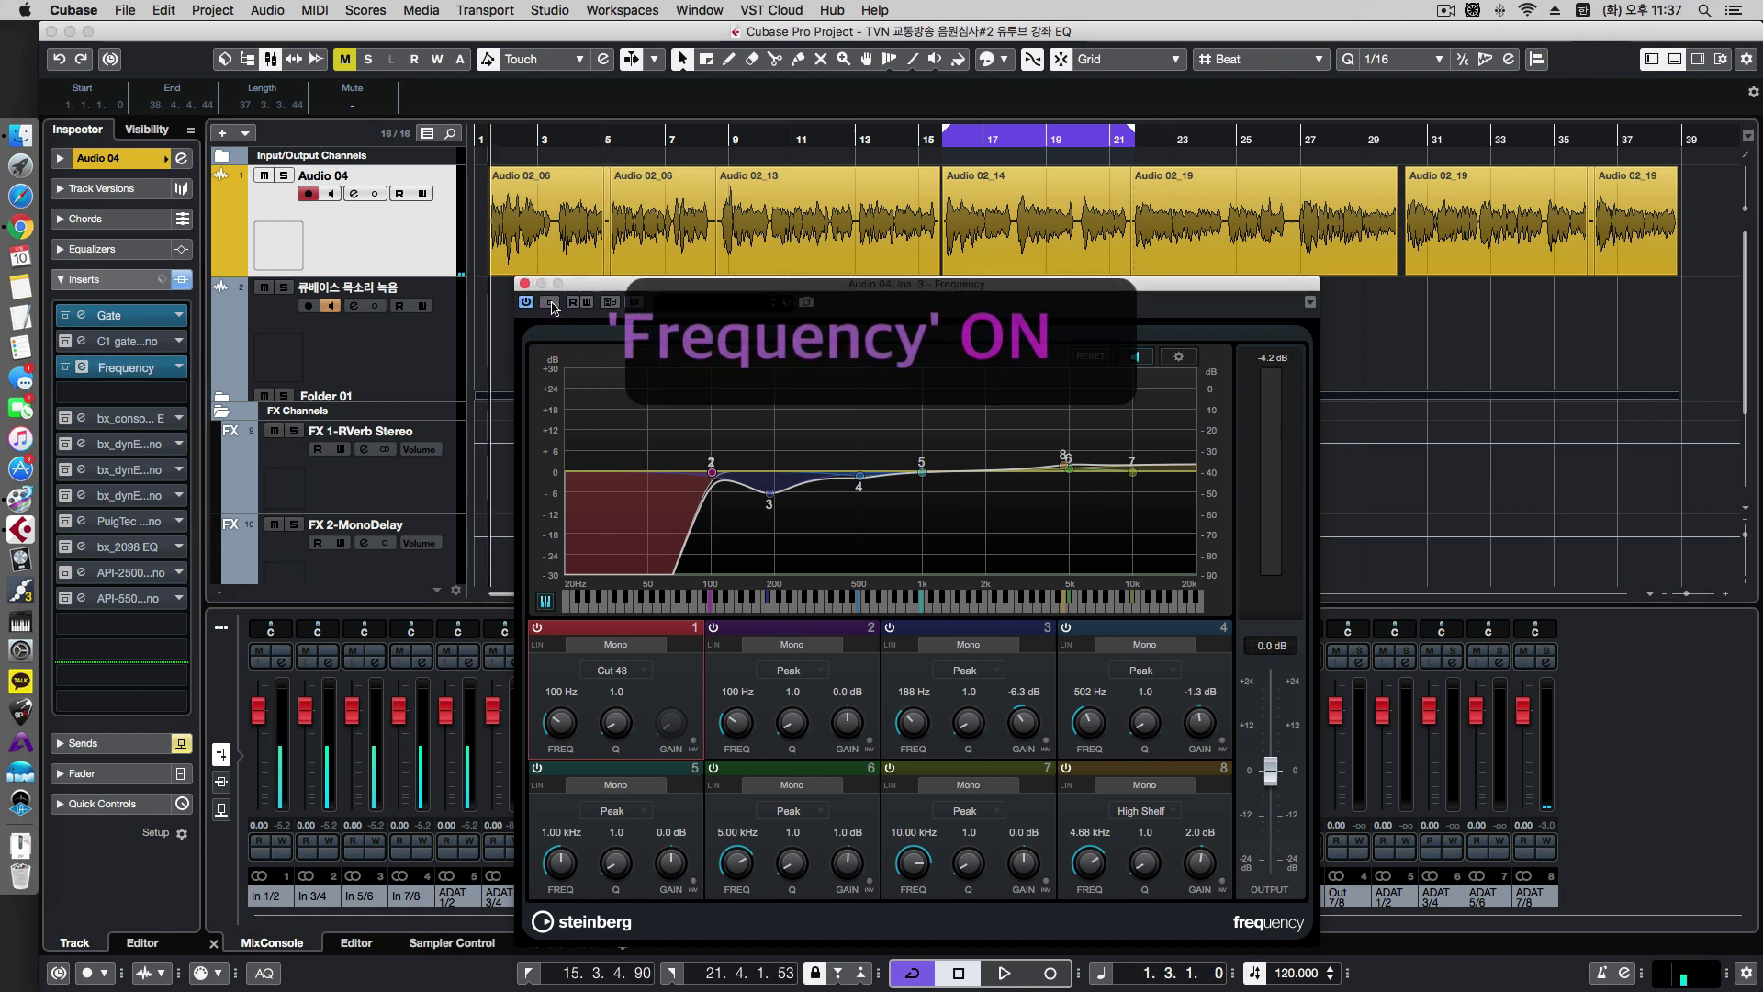
{"action": "key", "text": "space"}
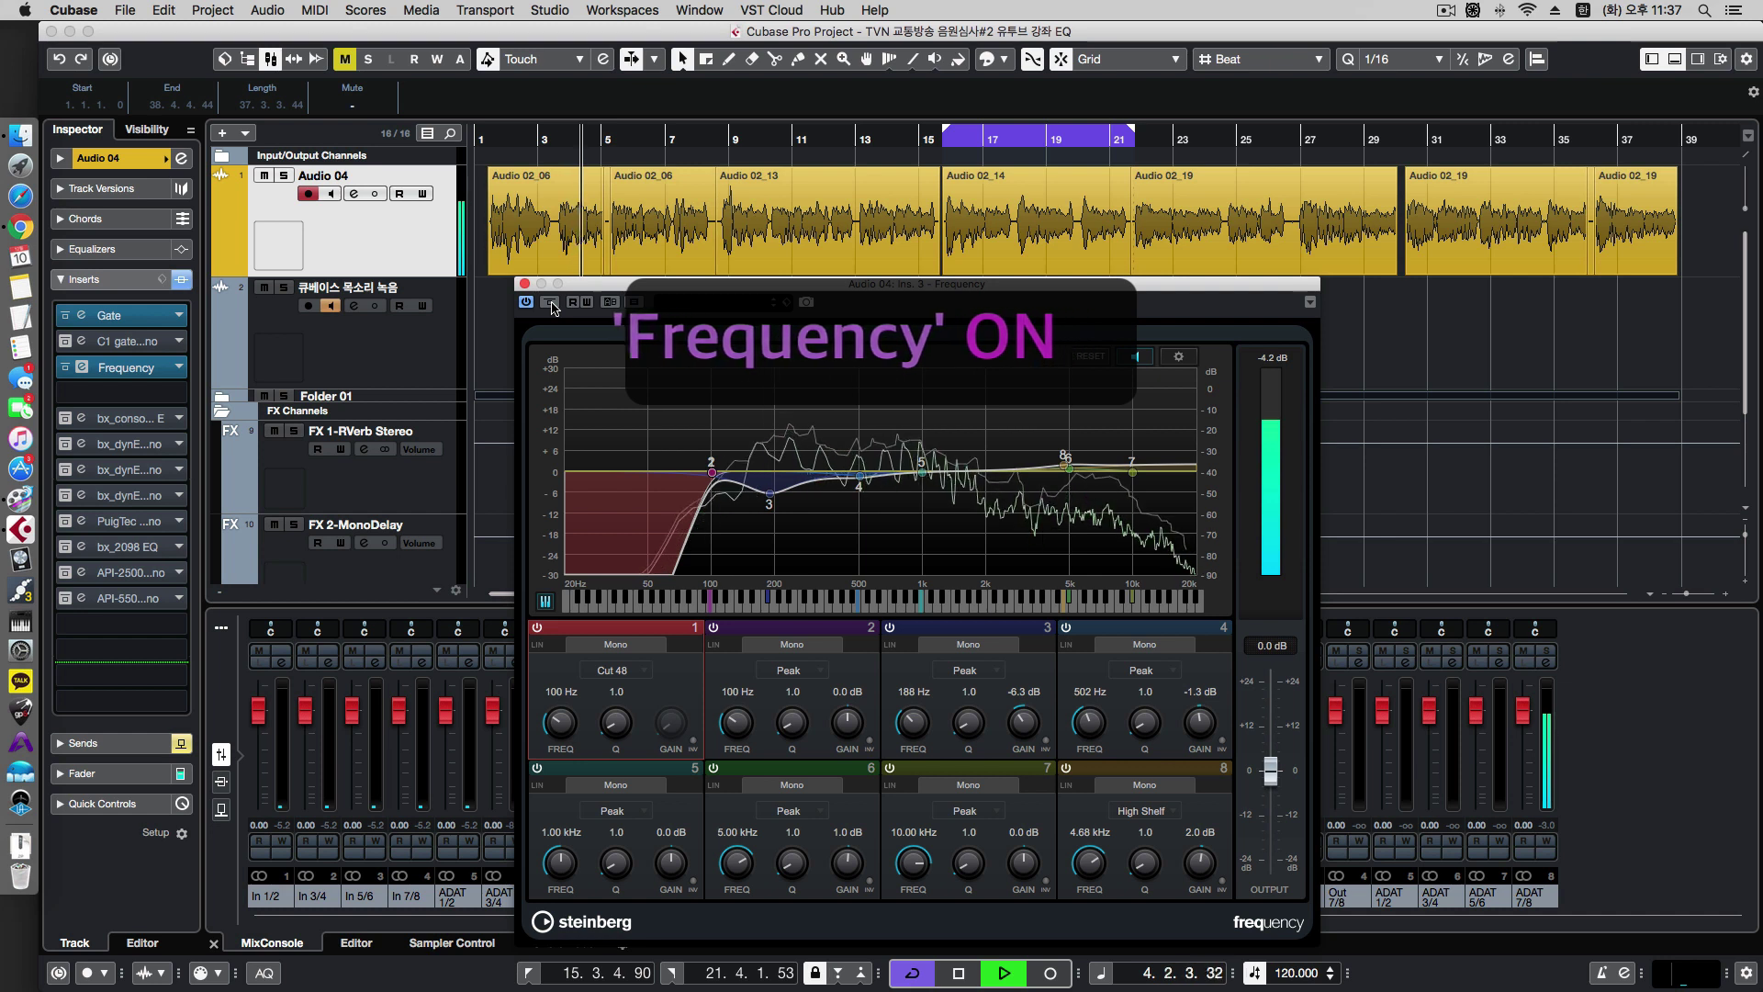
{"action": "key", "text": "space"}
Bypass the Frequency EQ again and replay the opening passage from the same starting position.
{"action": "left_click", "coordinate": [549, 303]}
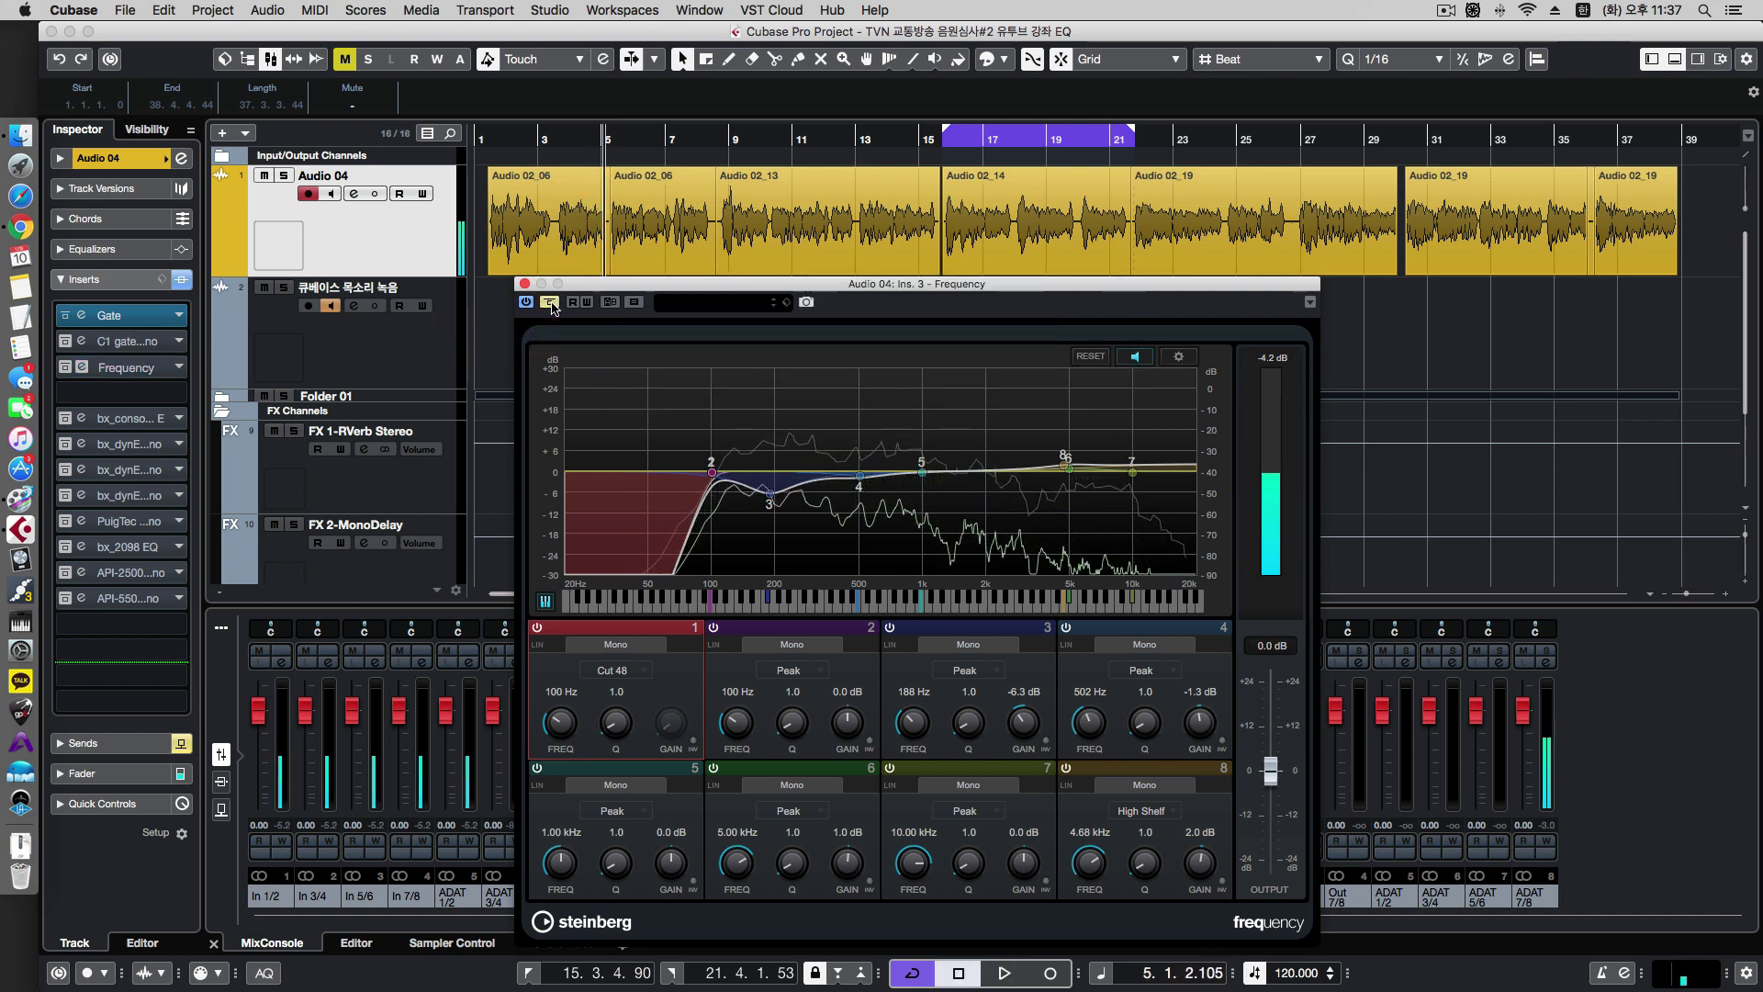
{"action": "key", "text": "Home"}
{"action": "key", "text": "space"}
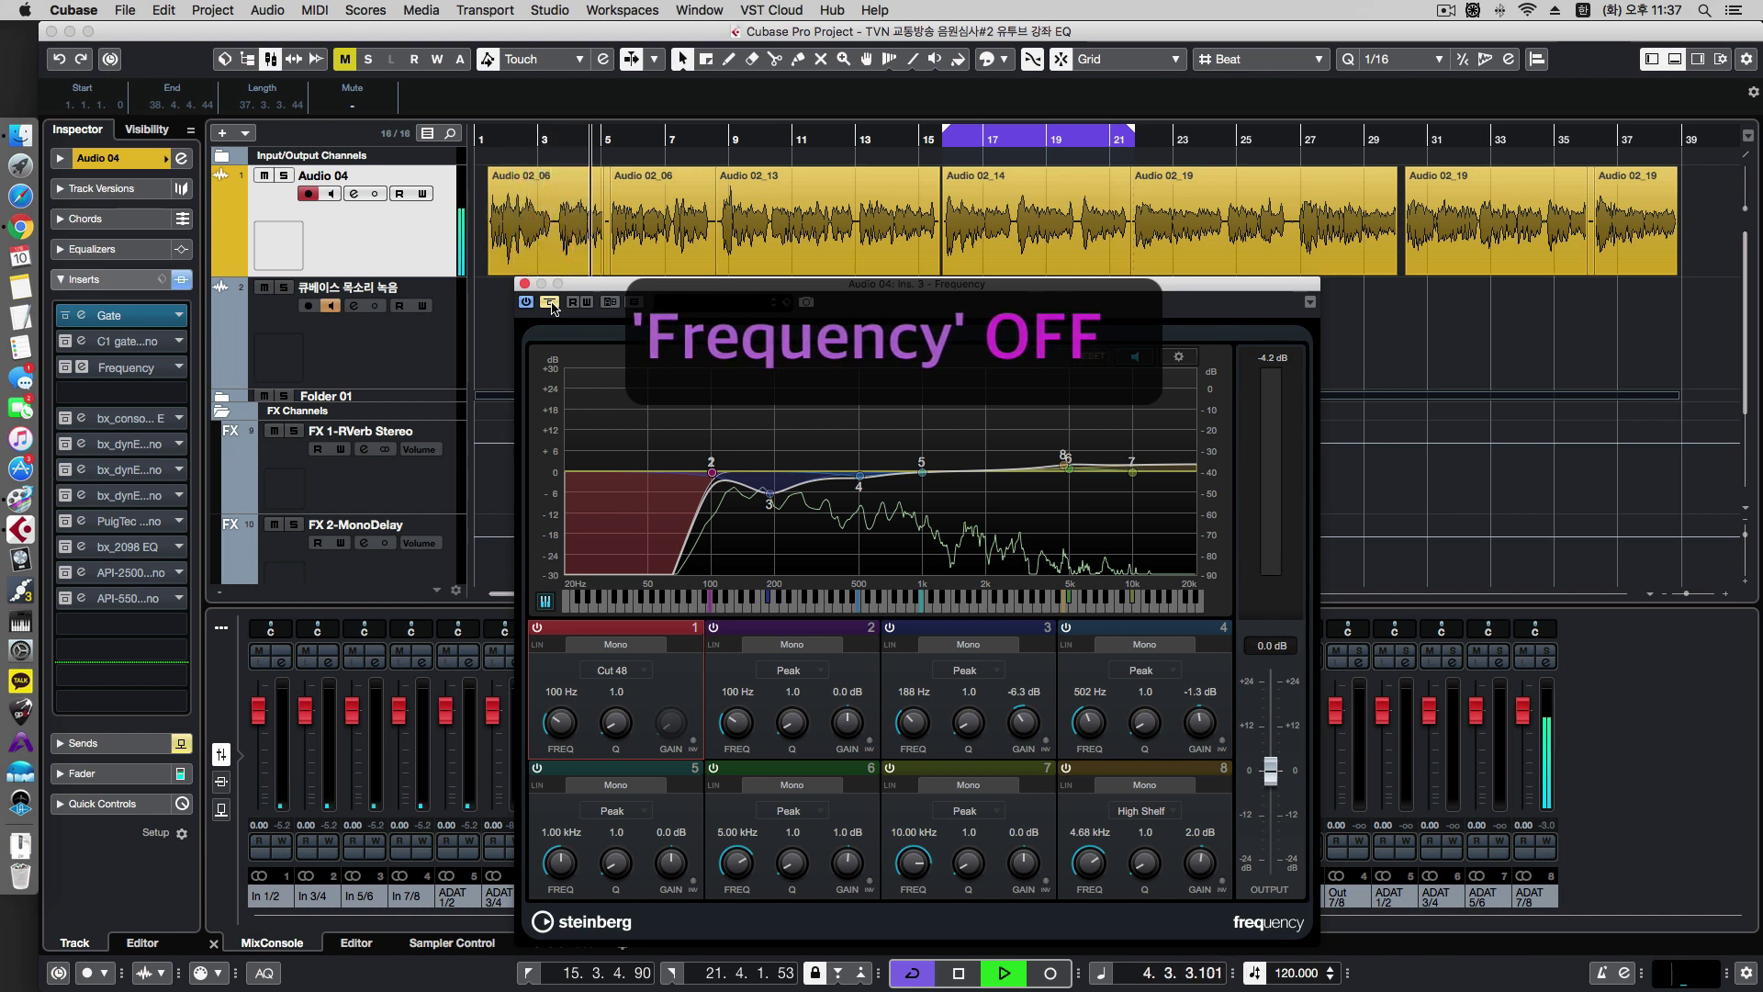
{"action": "key", "text": "space"}
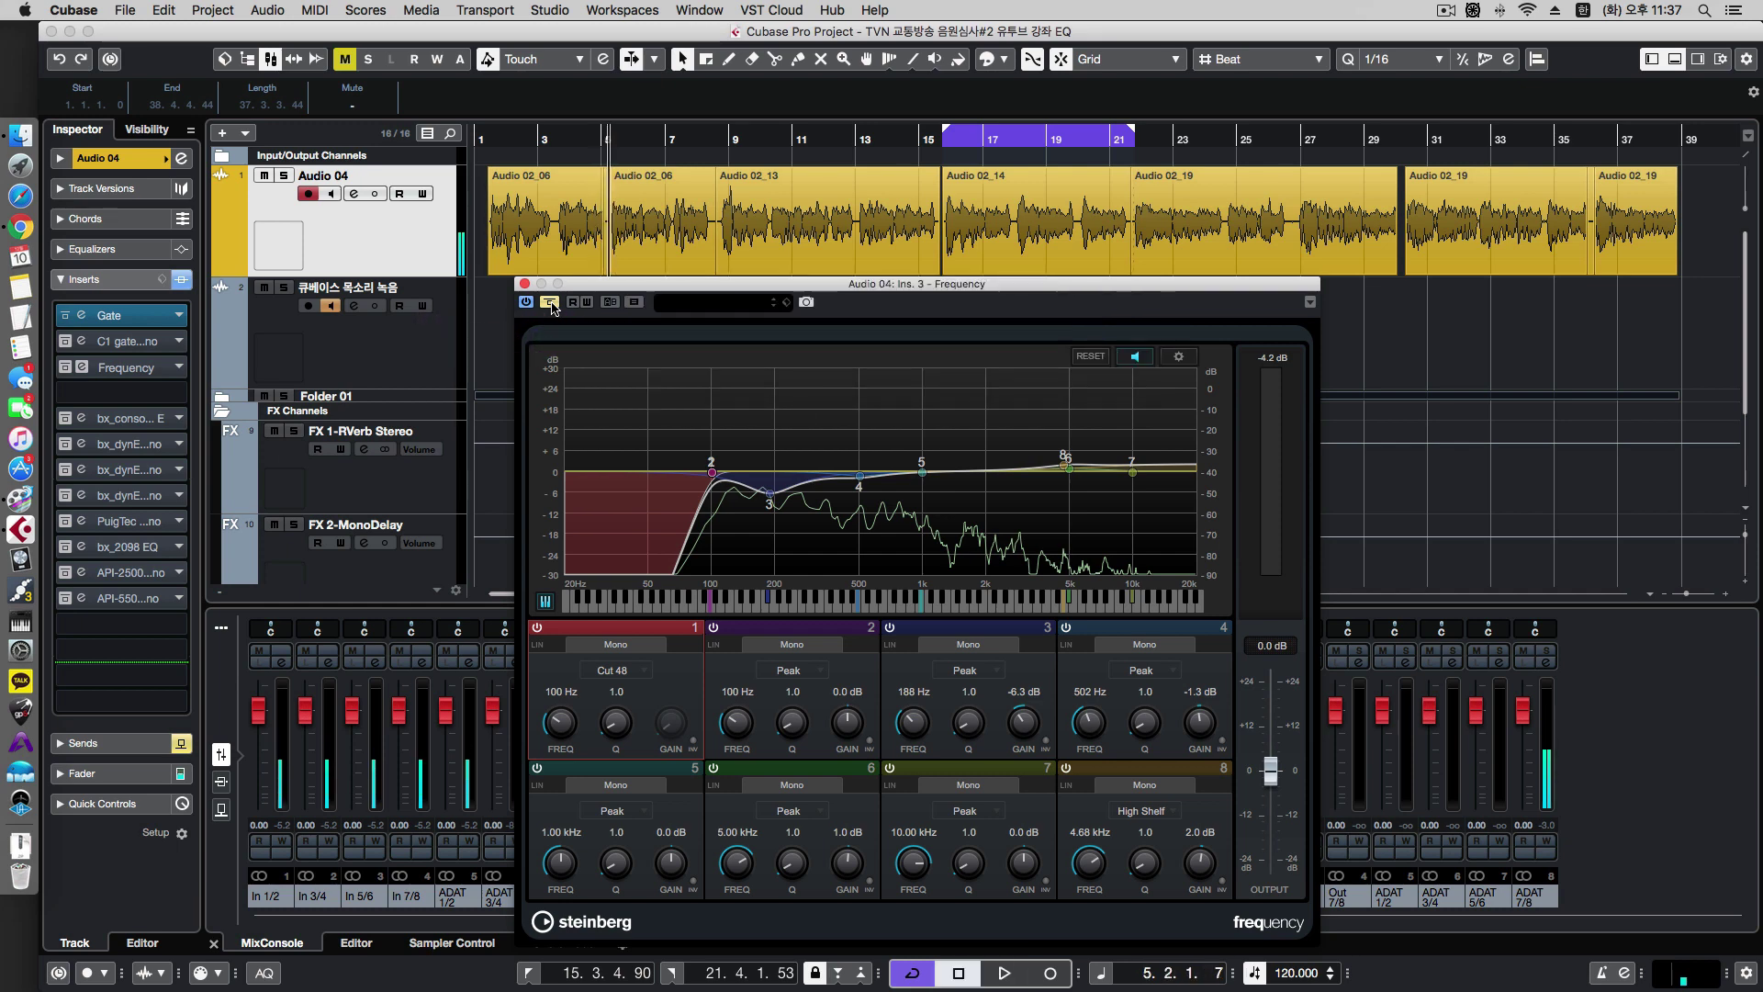
Take the Frequency EQ out of bypass and play only the first phrase of Audio 04 from position 1.3.1.
{"action": "left_click", "coordinate": [550, 303]}
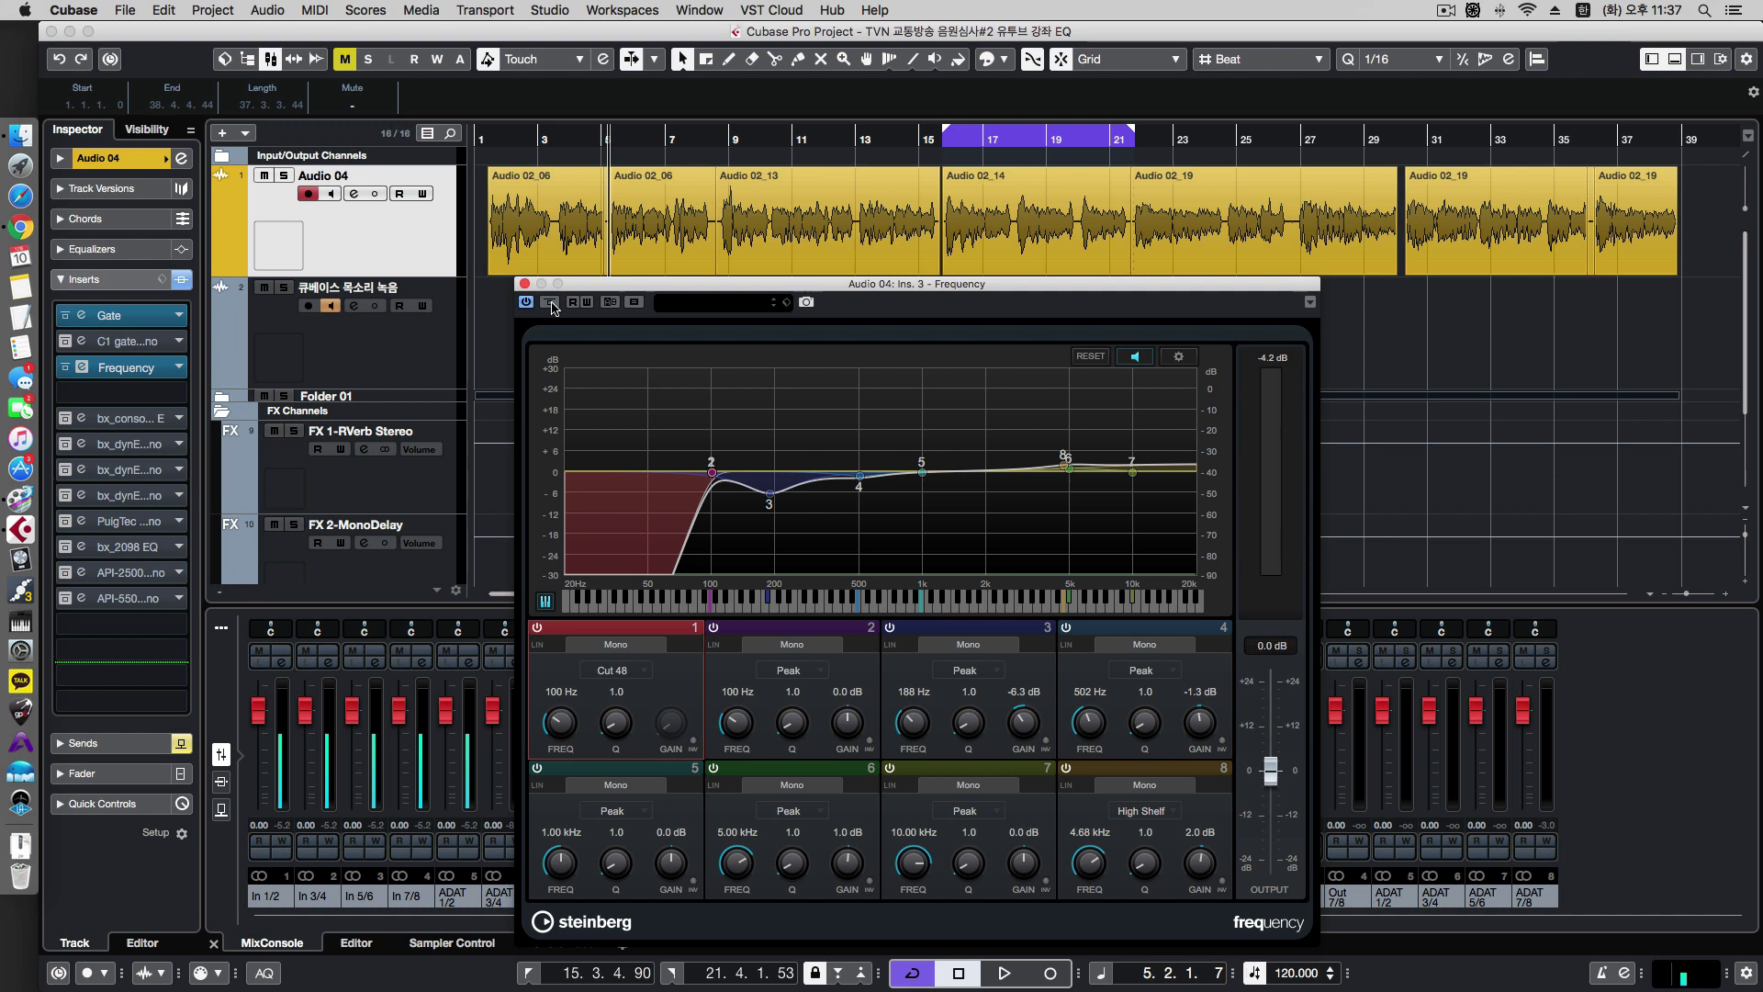
{"action": "left_click", "coordinate": [489, 137]}
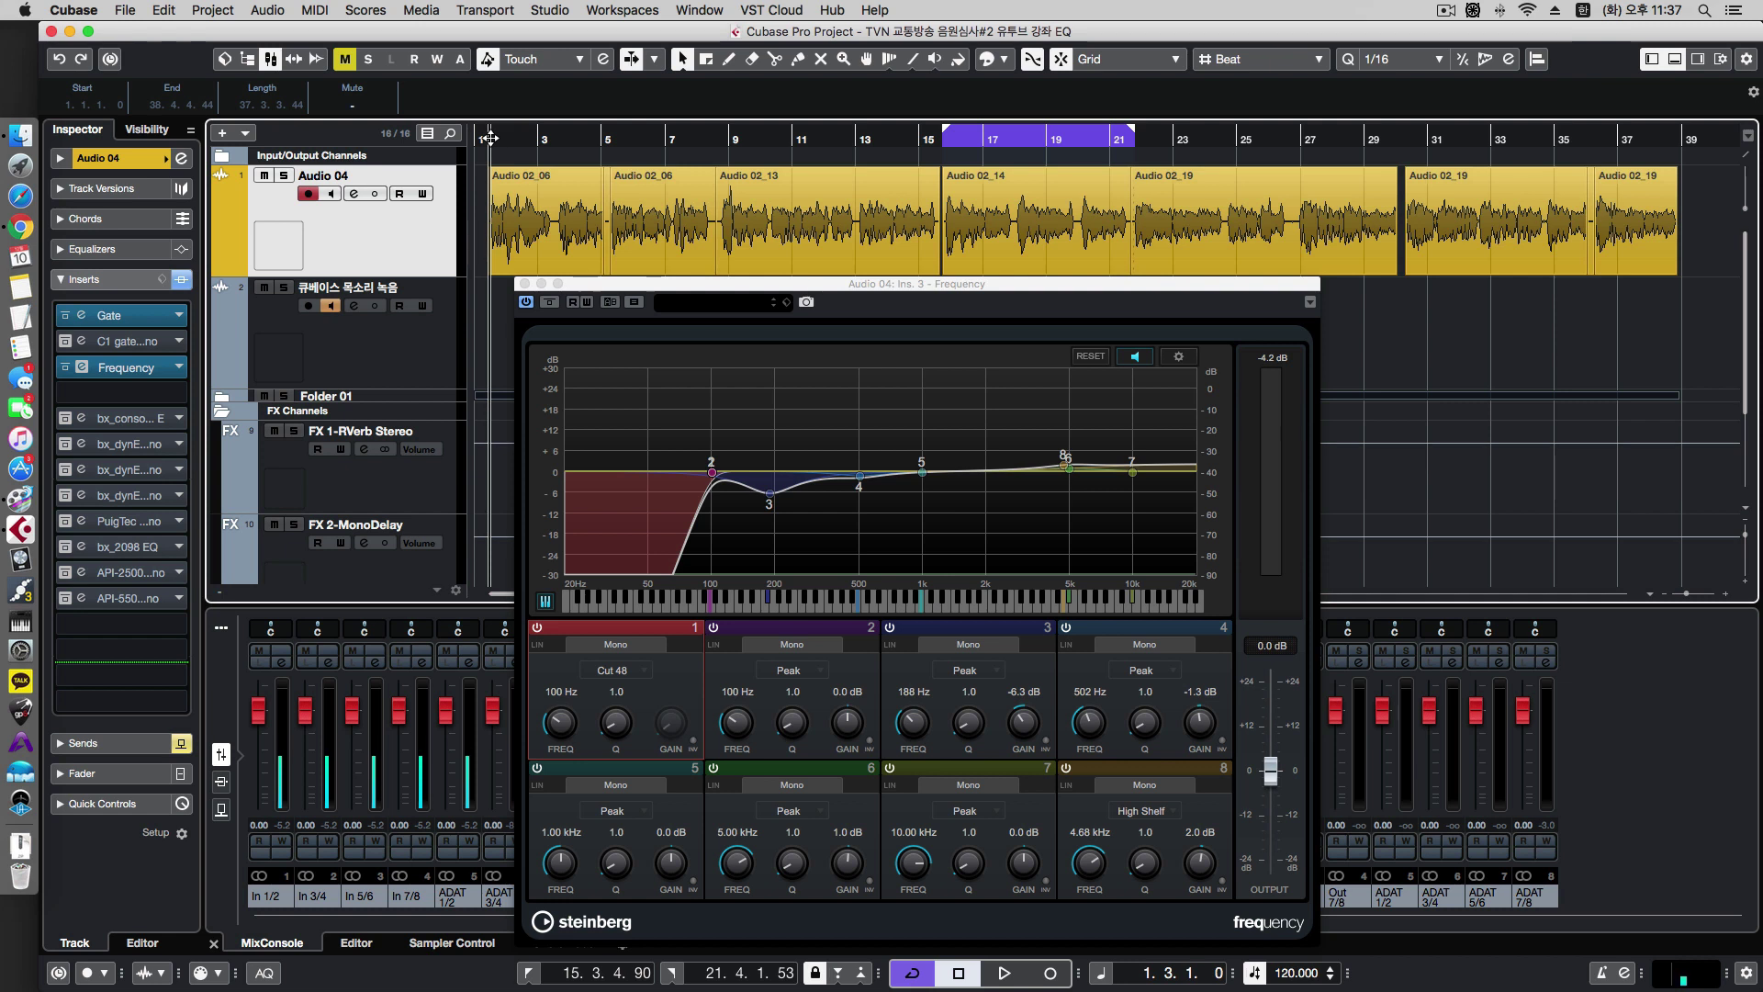
{"action": "key", "text": "space"}
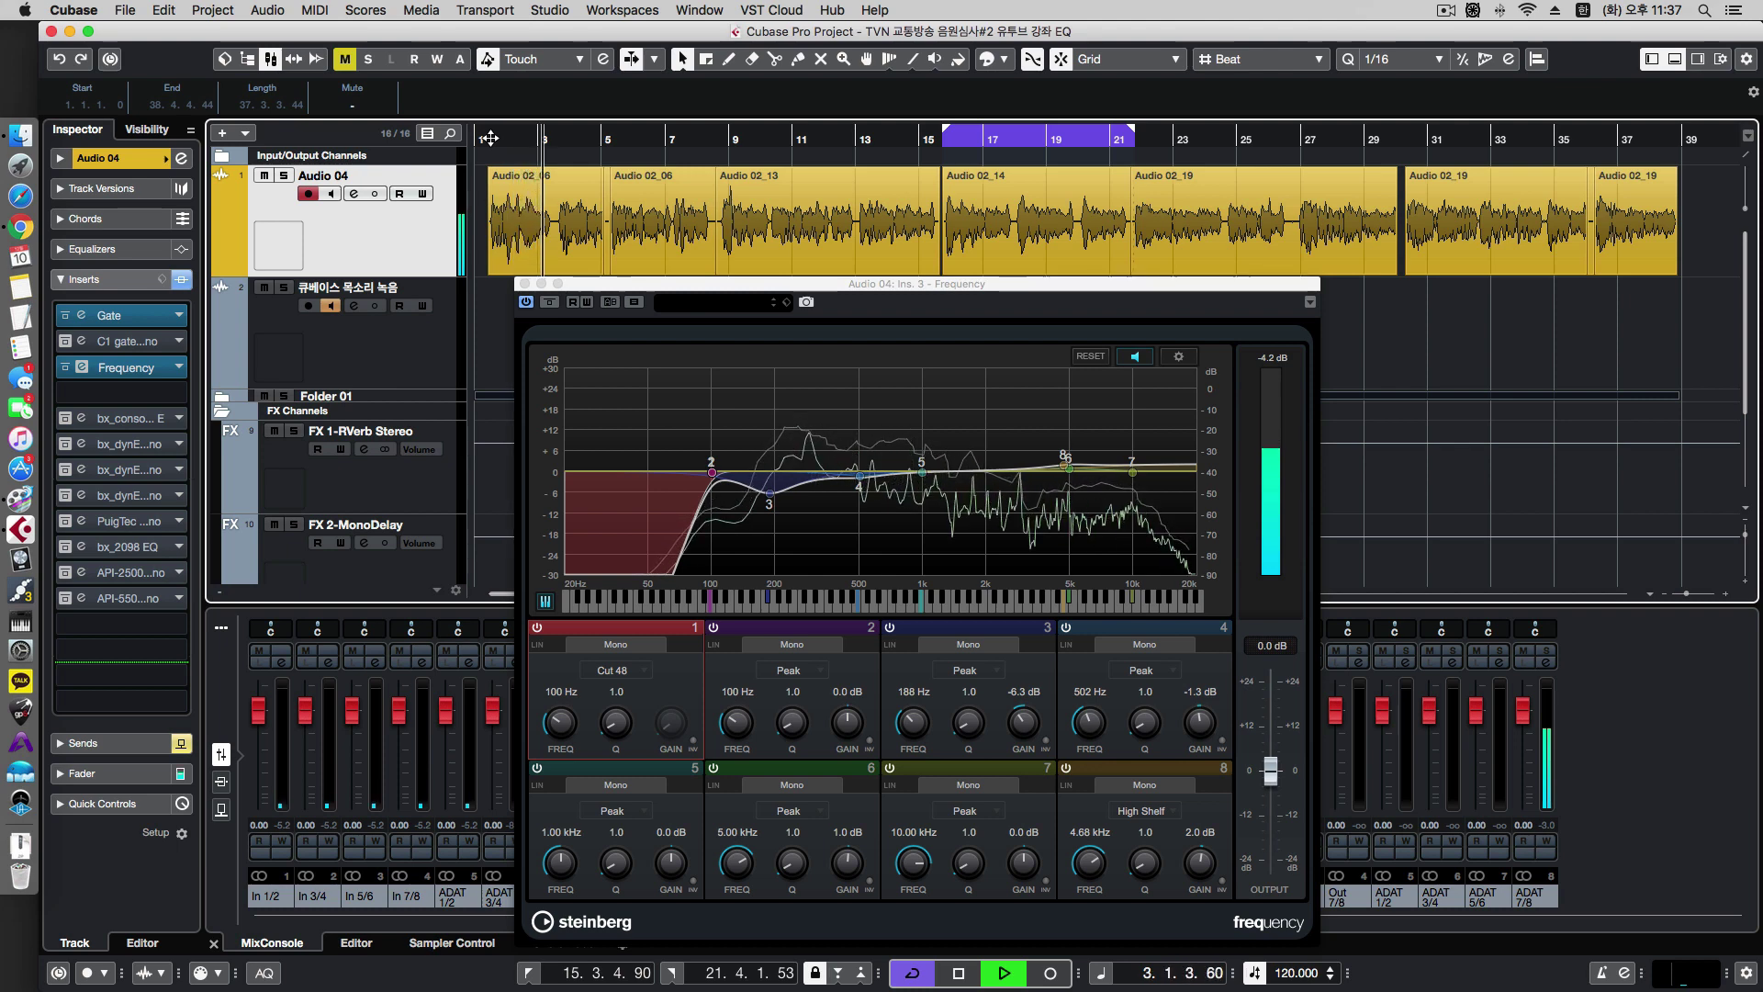
{"action": "key", "text": "space"}
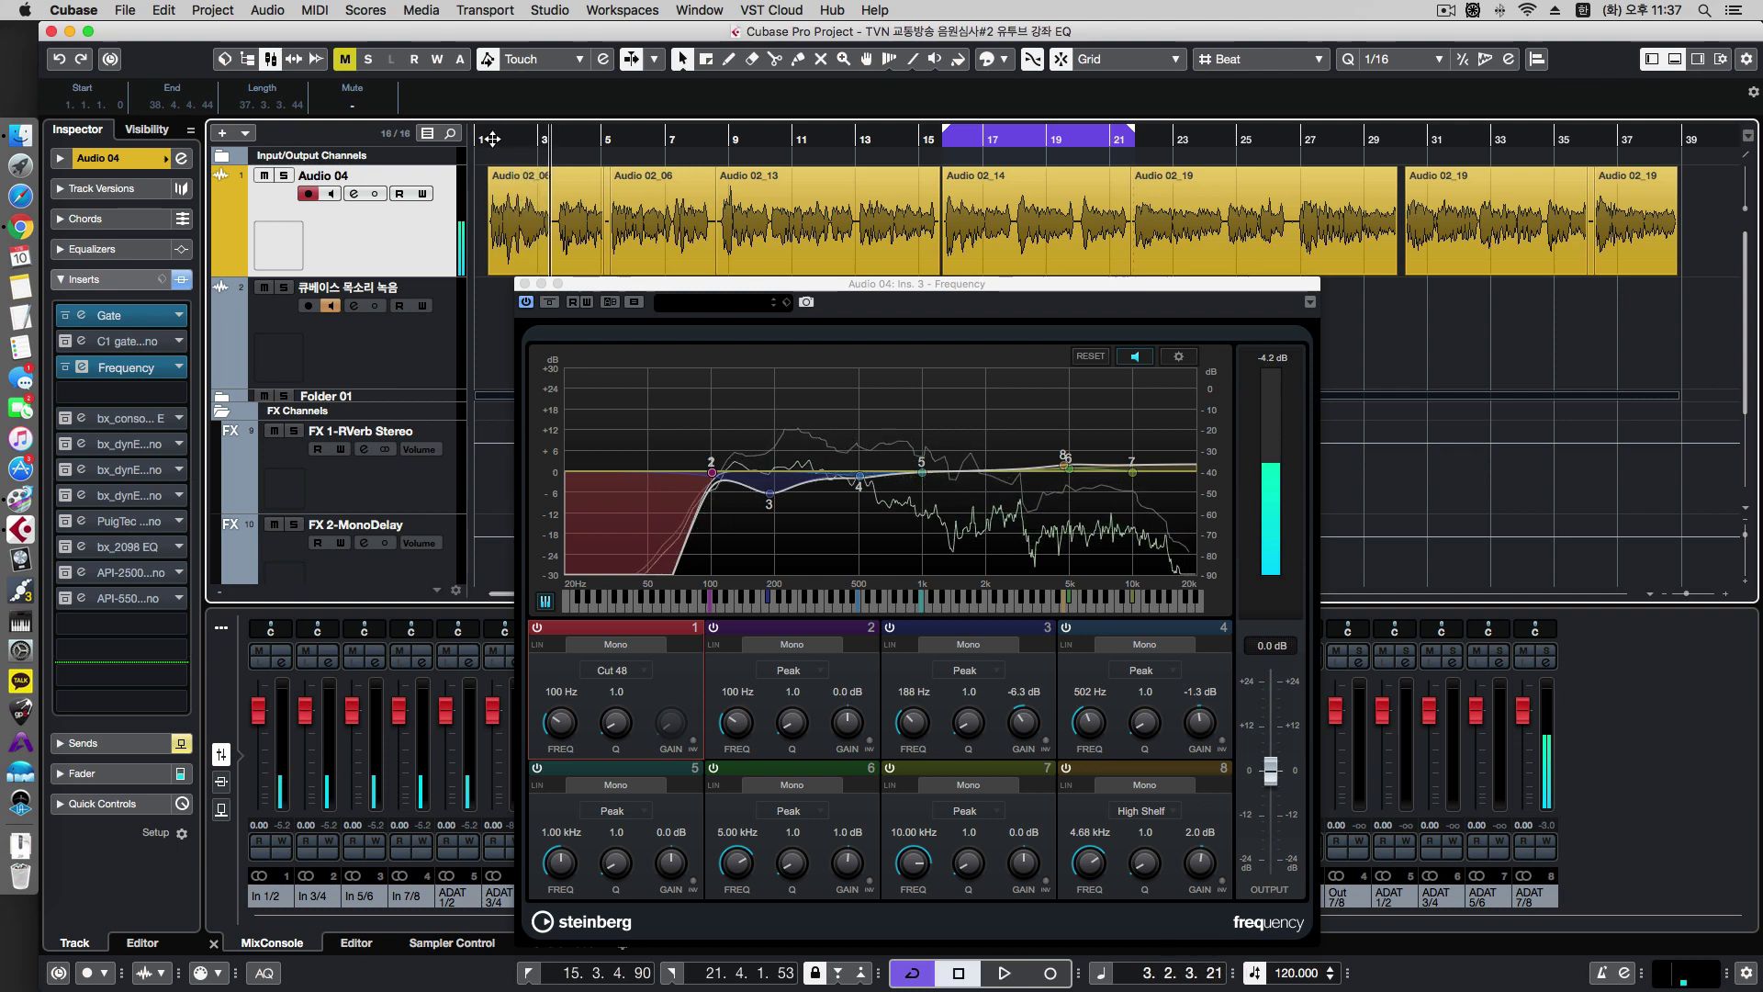
Audition the first phrase with the Frequency EQ bypassed, and reactivate the effect when finished.
{"action": "left_click", "coordinate": [549, 303]}
{"action": "key", "text": "space"}
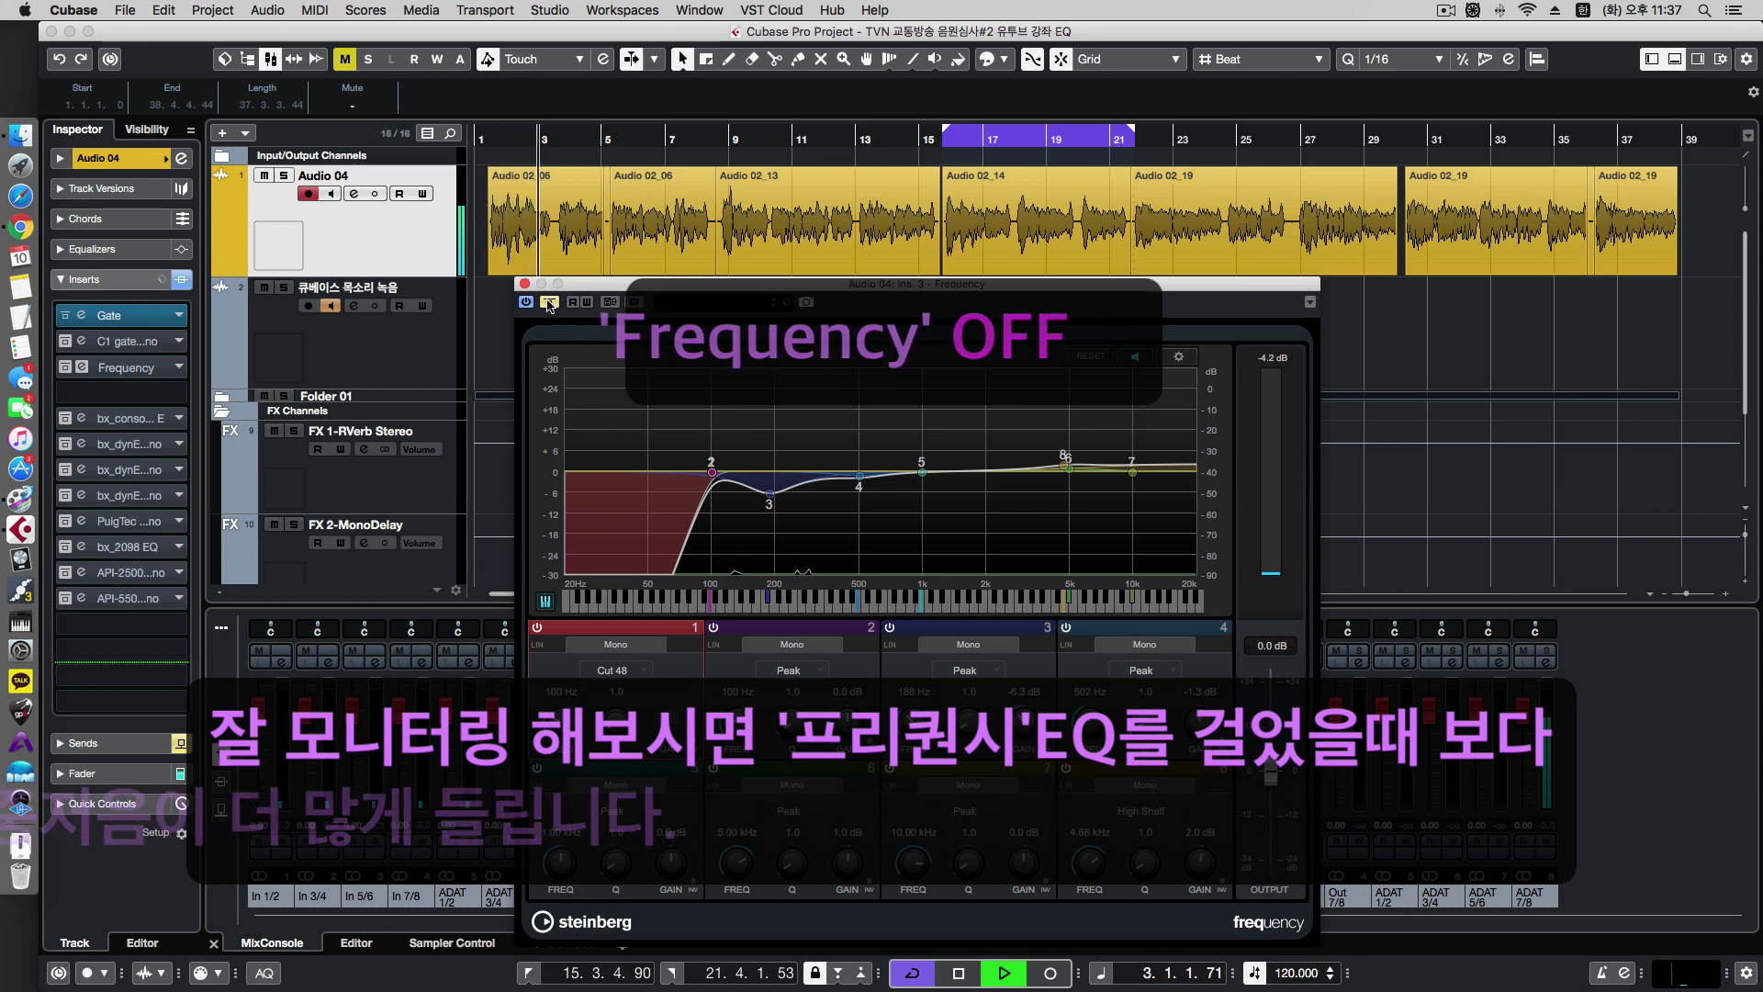
{"action": "key", "text": "space"}
{"action": "key", "text": "space"}
{"action": "left_click", "coordinate": [549, 303]}
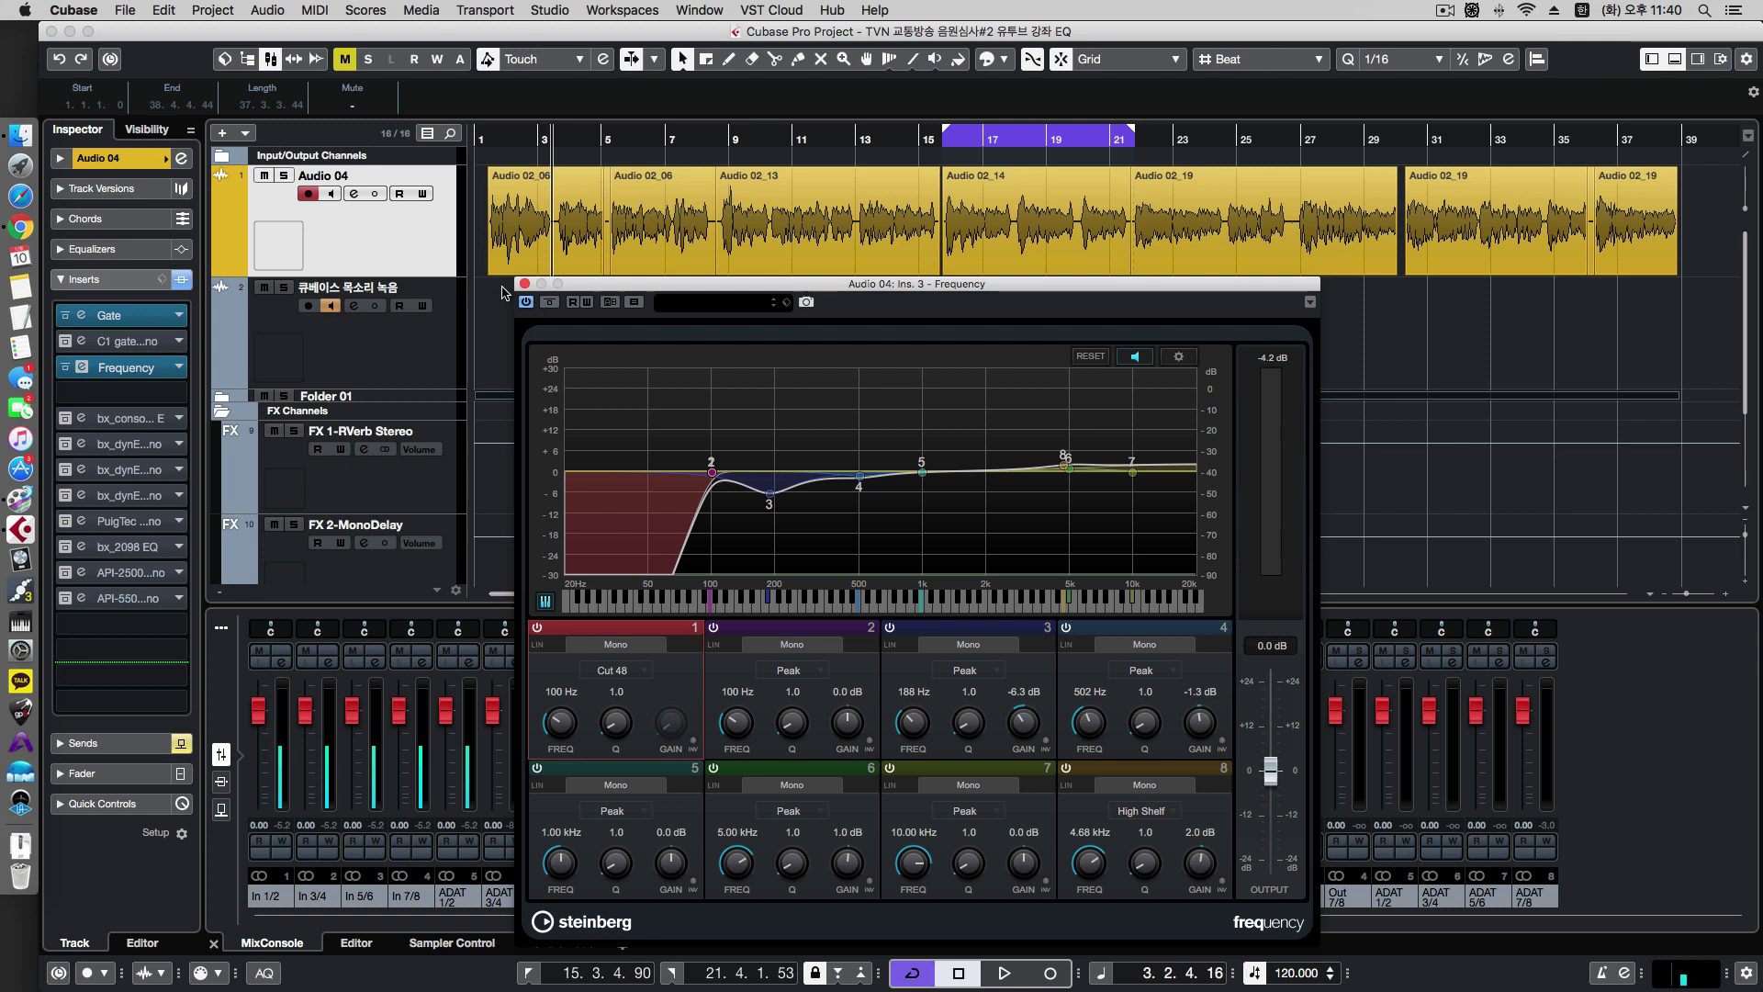
Display the basic track settings of Audio 04 and expand its list of insert effects.
{"action": "left_click", "coordinate": [513, 272]}
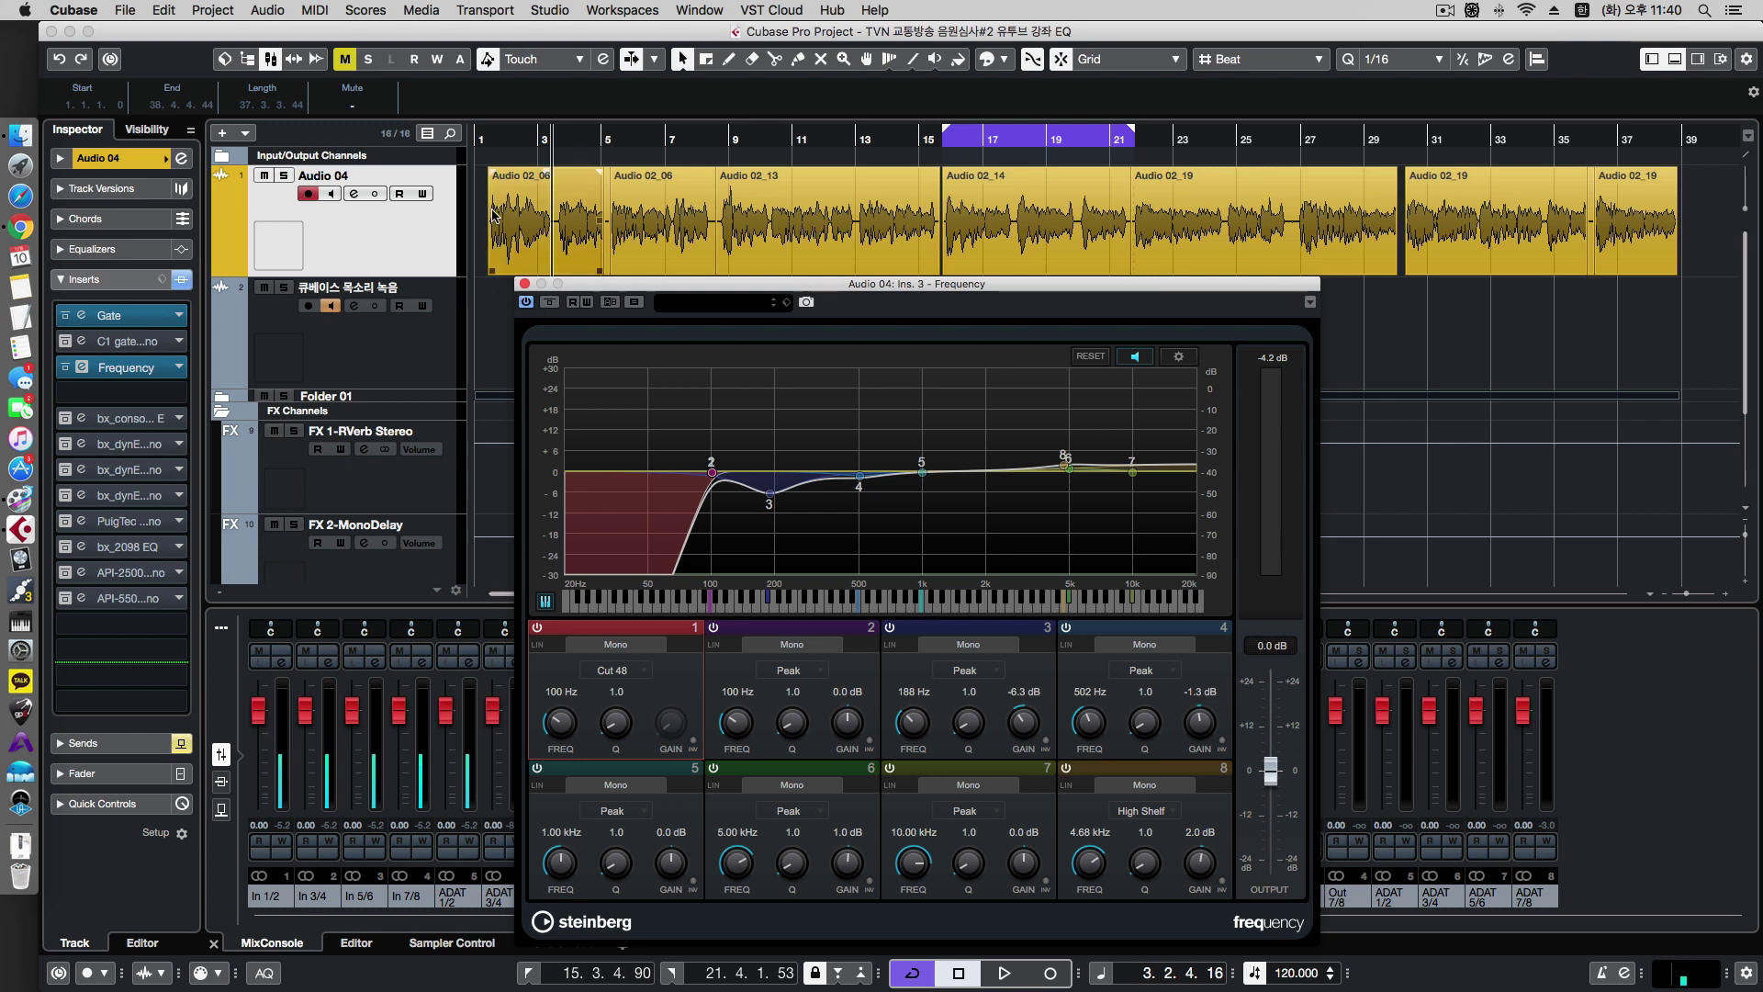
{"action": "left_click", "coordinate": [515, 282]}
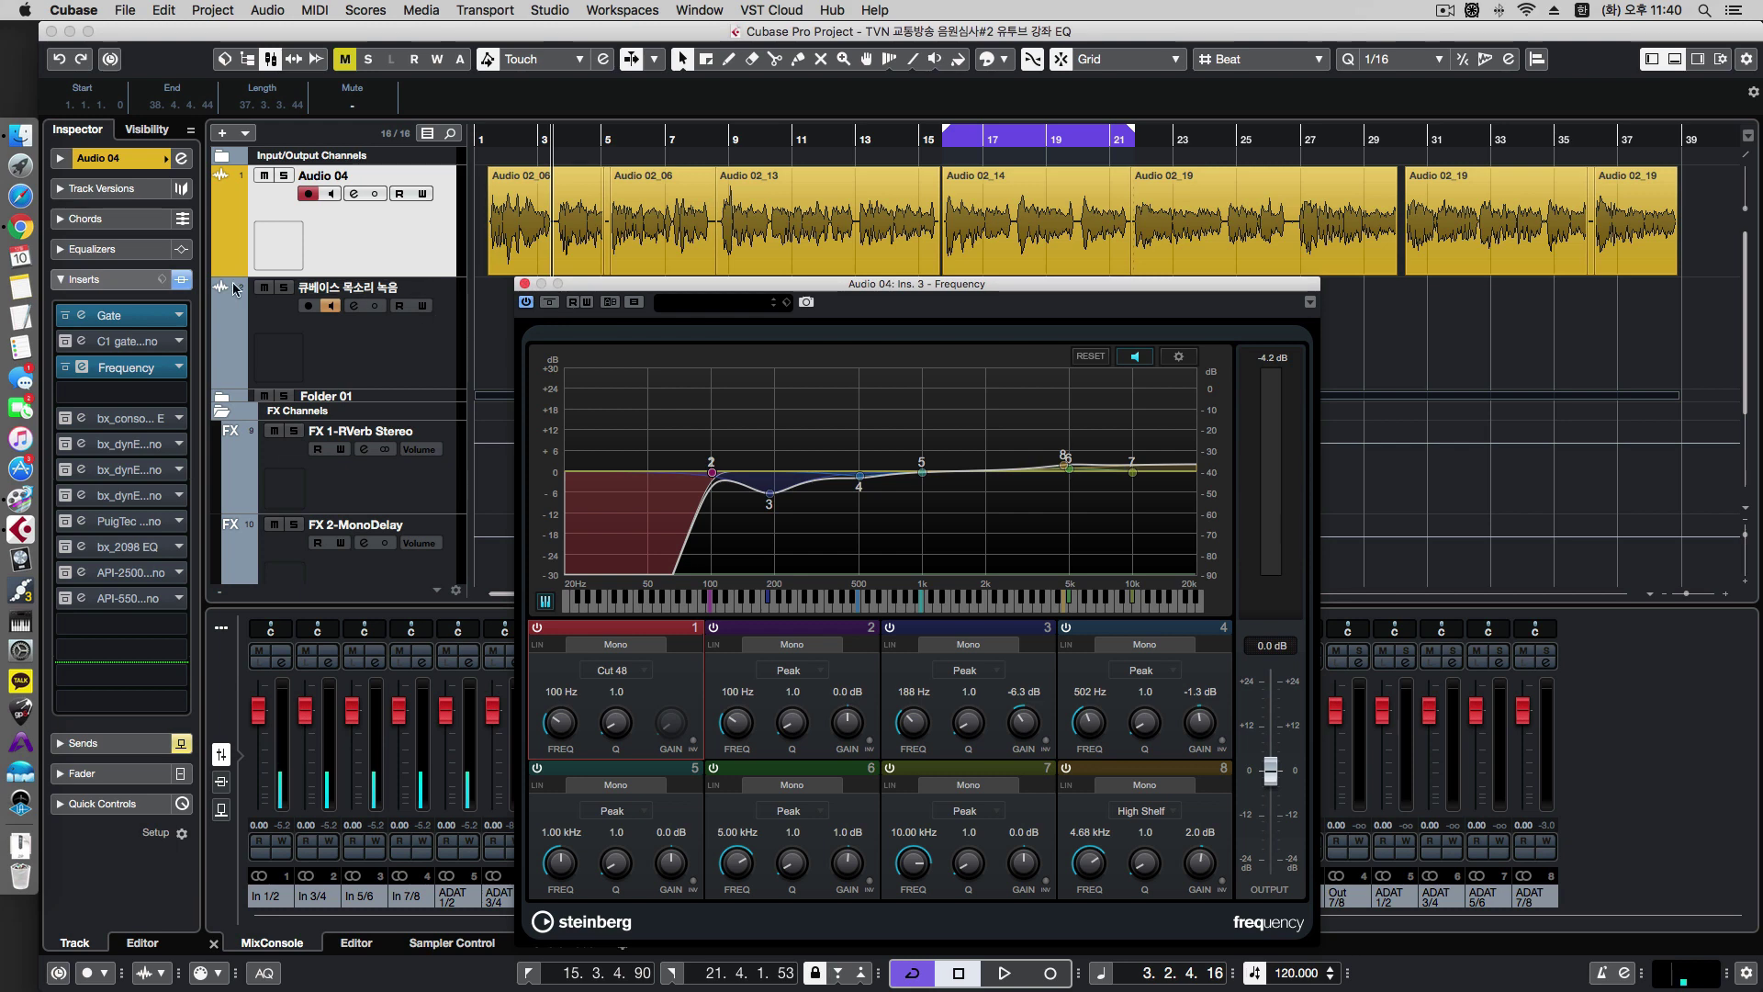
{"action": "left_click", "coordinate": [111, 163]}
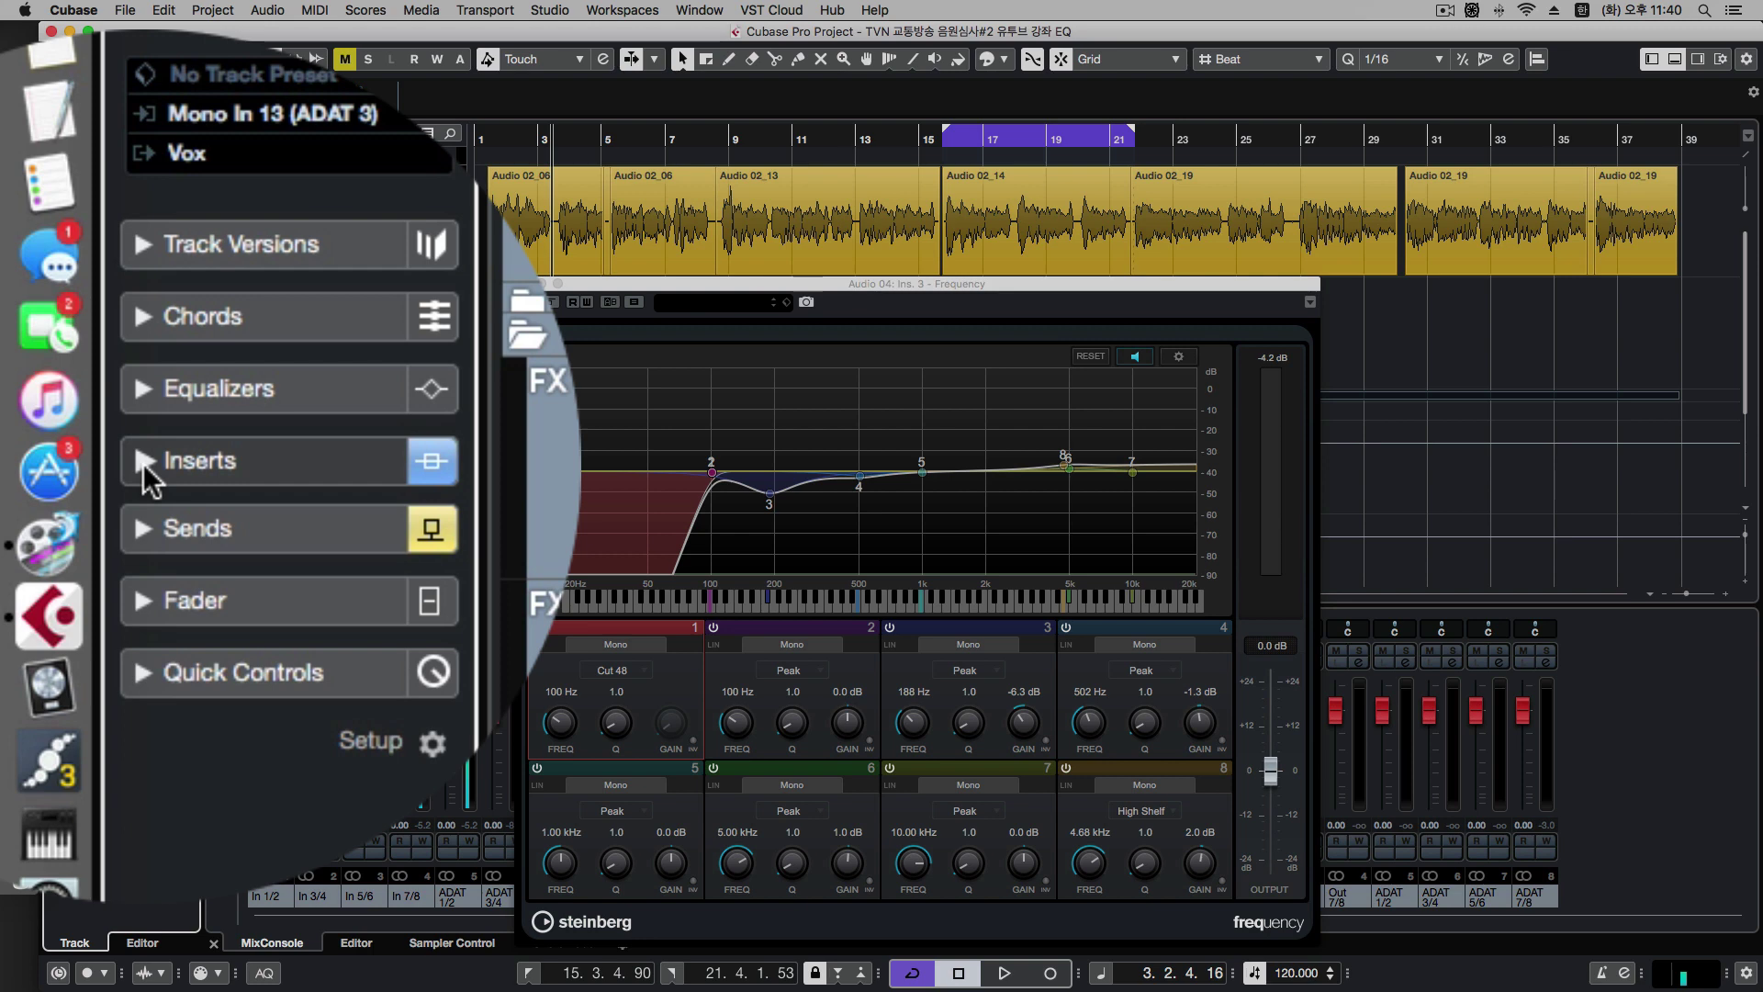
{"action": "left_click", "coordinate": [143, 464]}
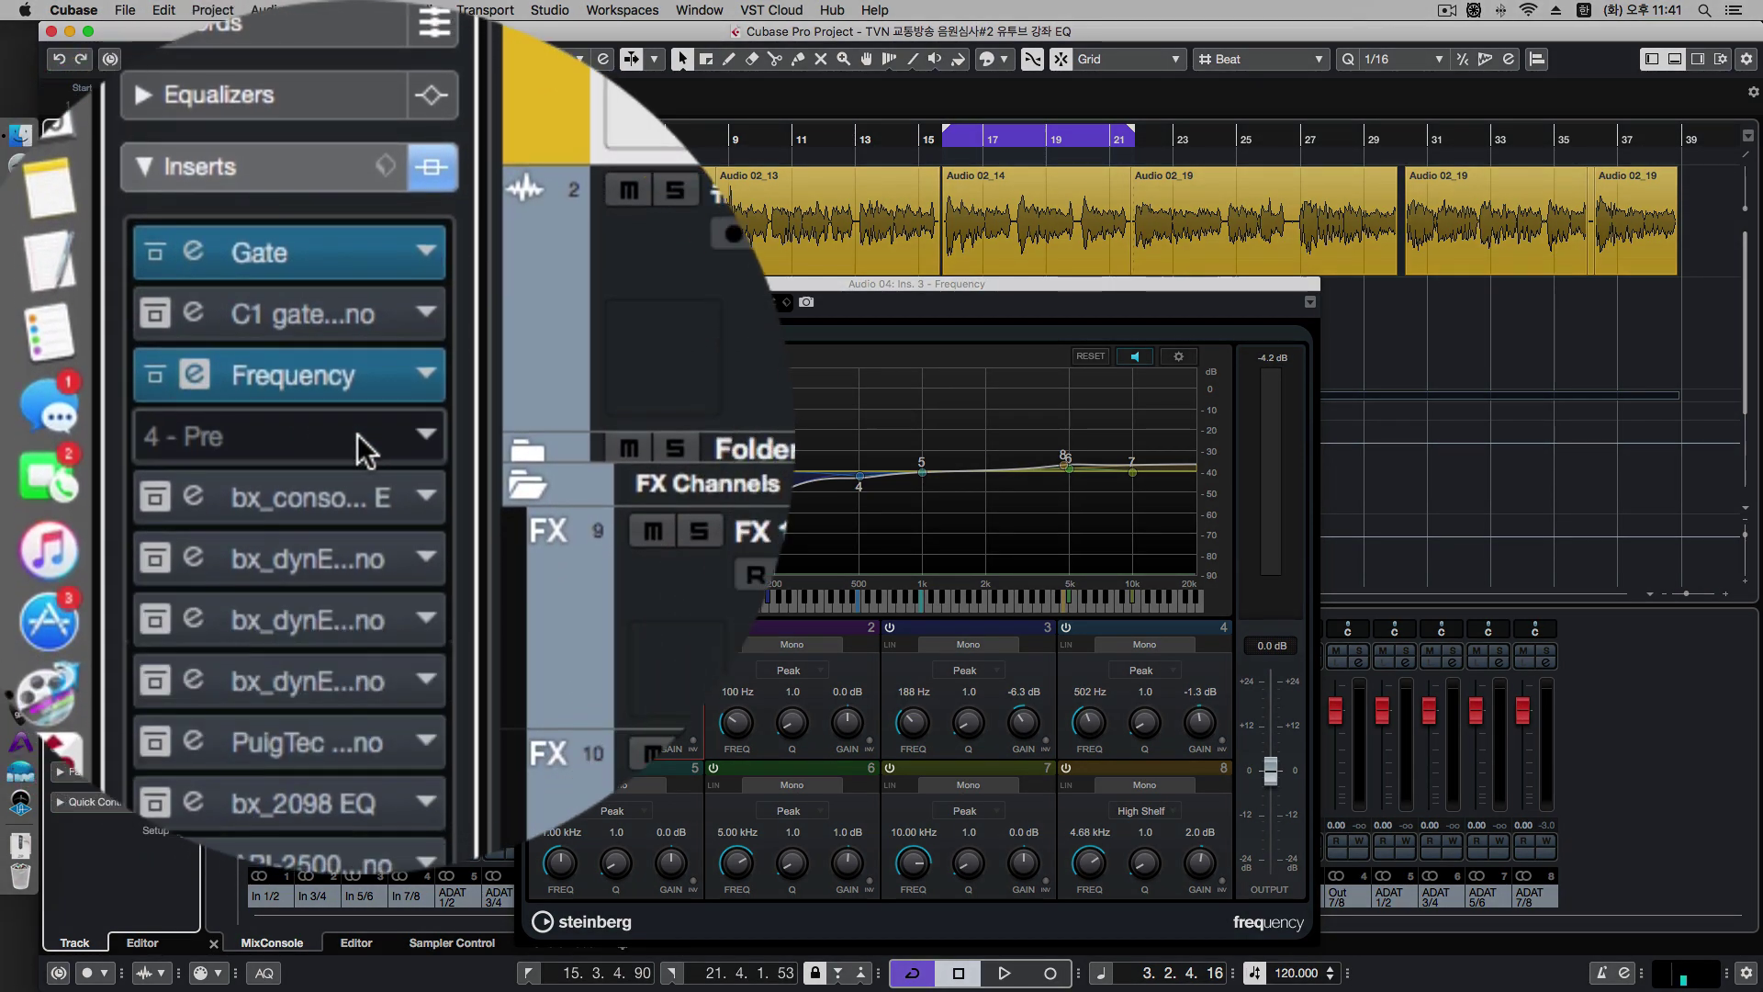
Open the effect choices for Audio 04's empty fourth insert slot and examine the plug-ins available in the EQ category.
{"action": "left_click", "coordinate": [426, 434]}
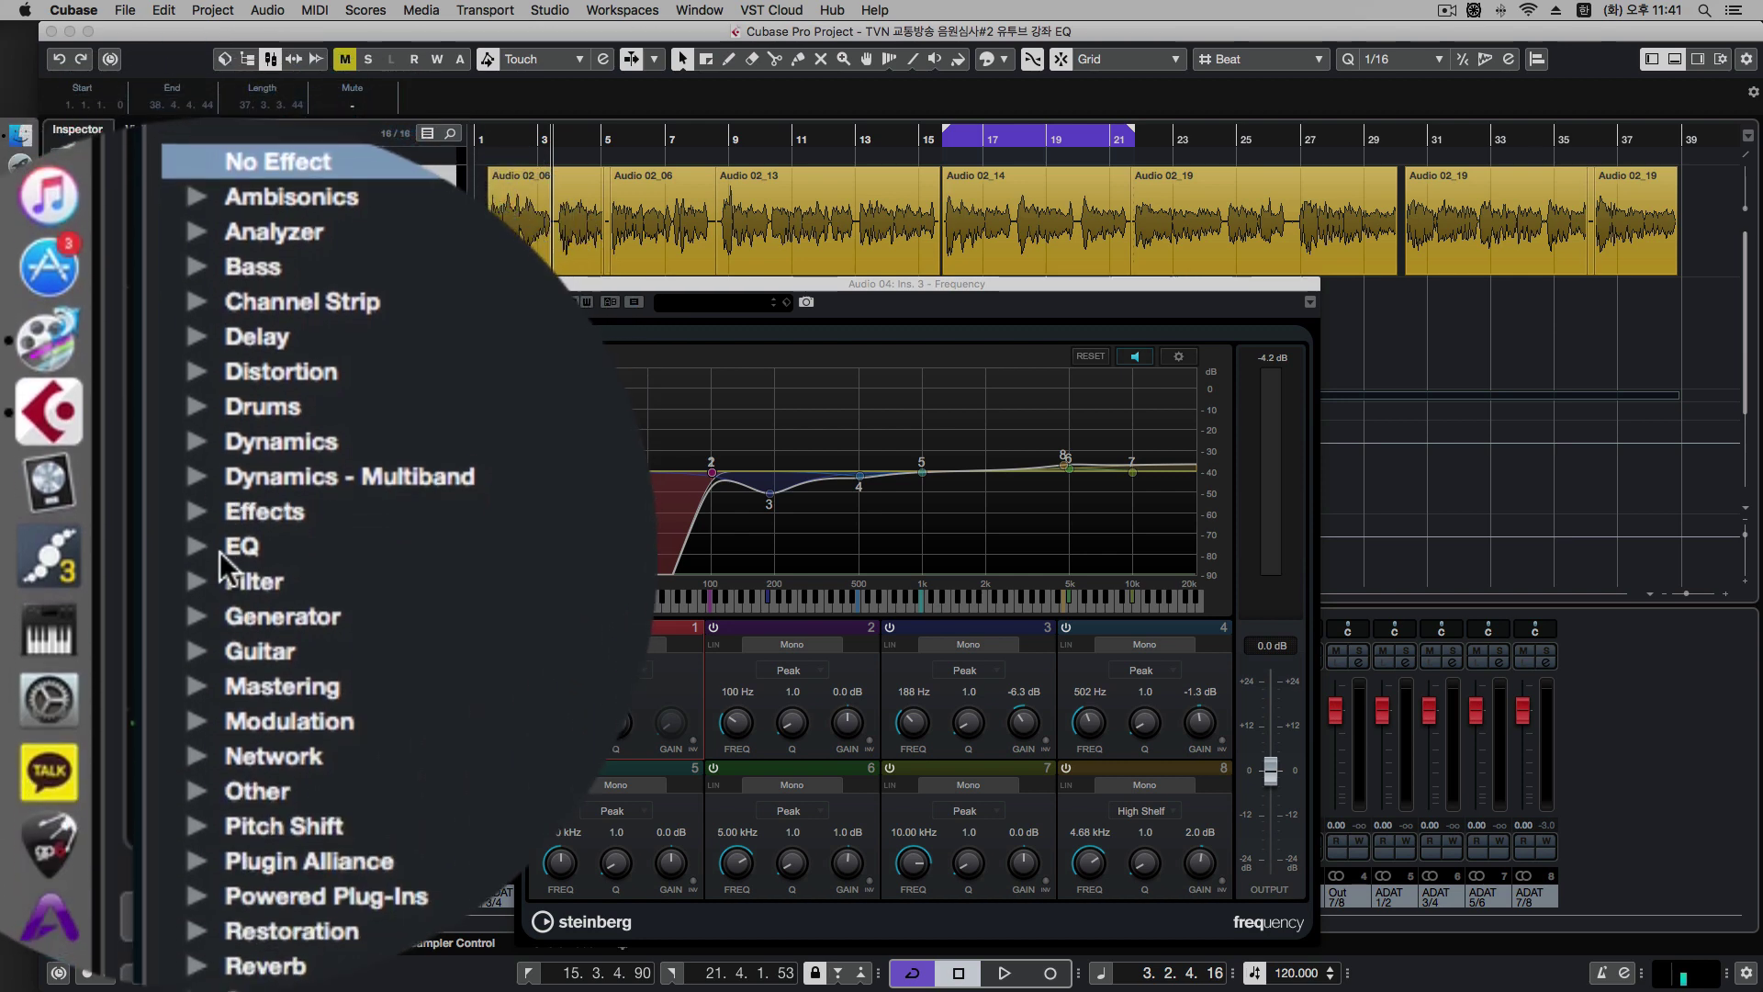
{"action": "left_click", "coordinate": [200, 552]}
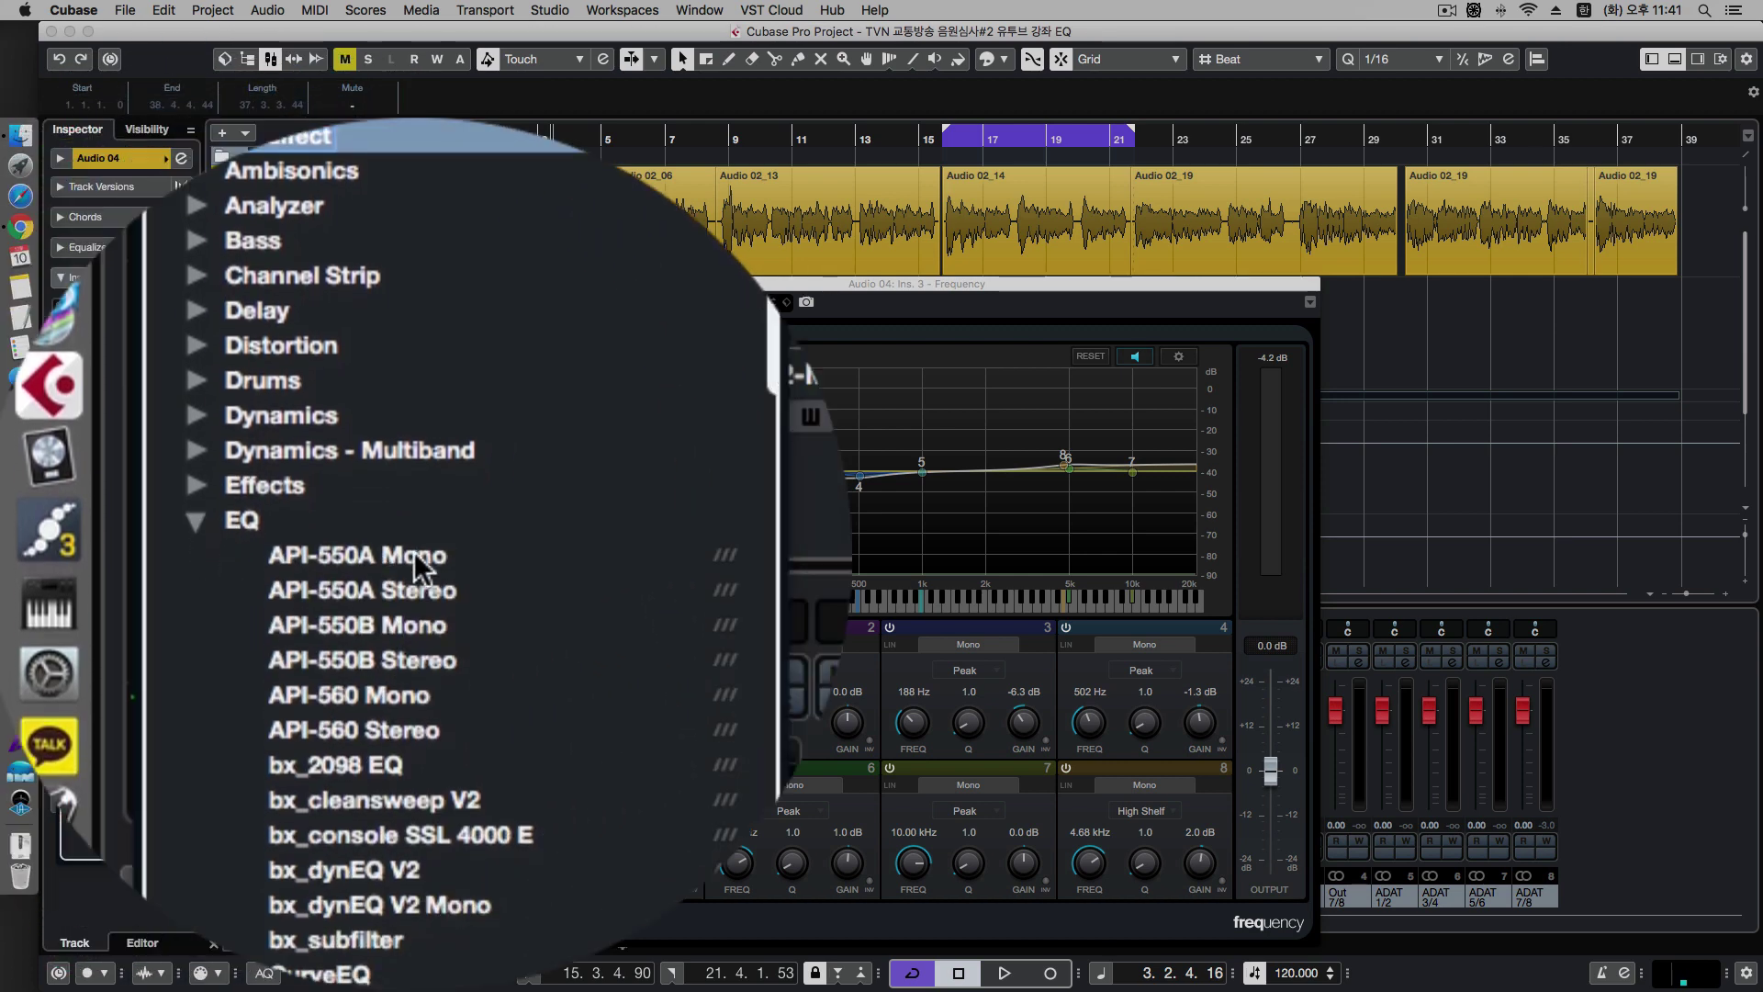
{"action": "scroll", "coordinate": [386, 551], "scroll_direction": "down", "scroll_amount": 5}
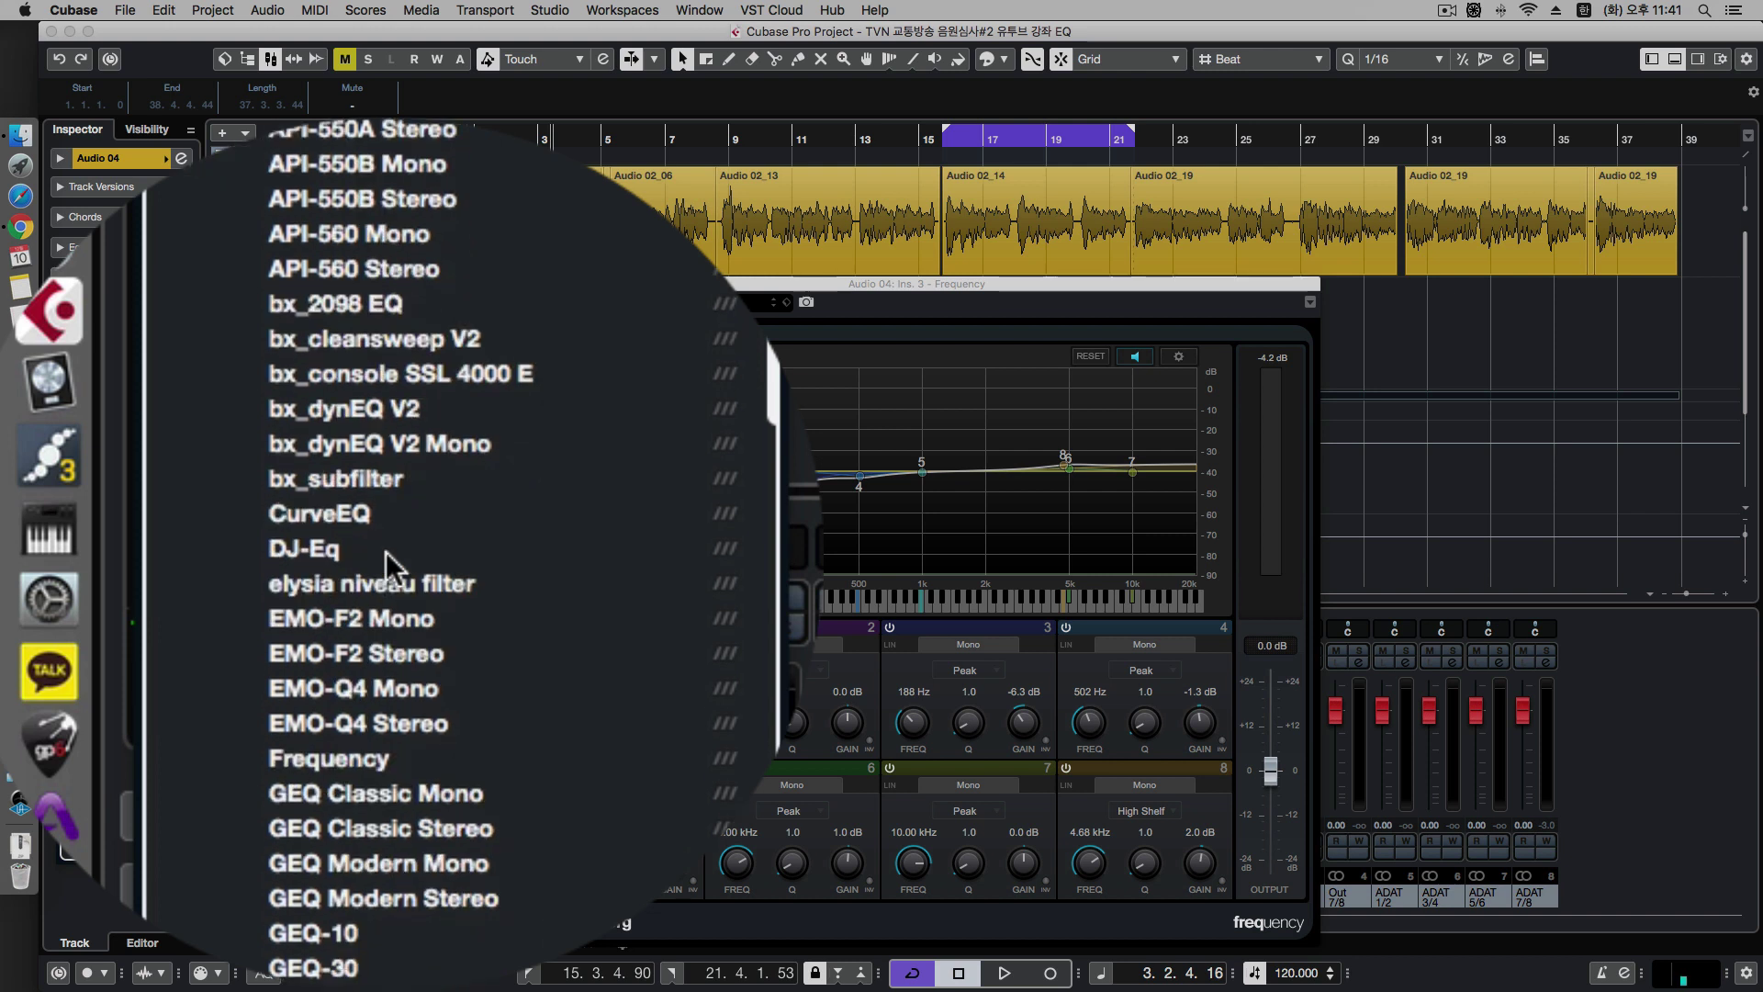
{"action": "scroll", "coordinate": [386, 553], "scroll_direction": "up", "scroll_amount": 1}
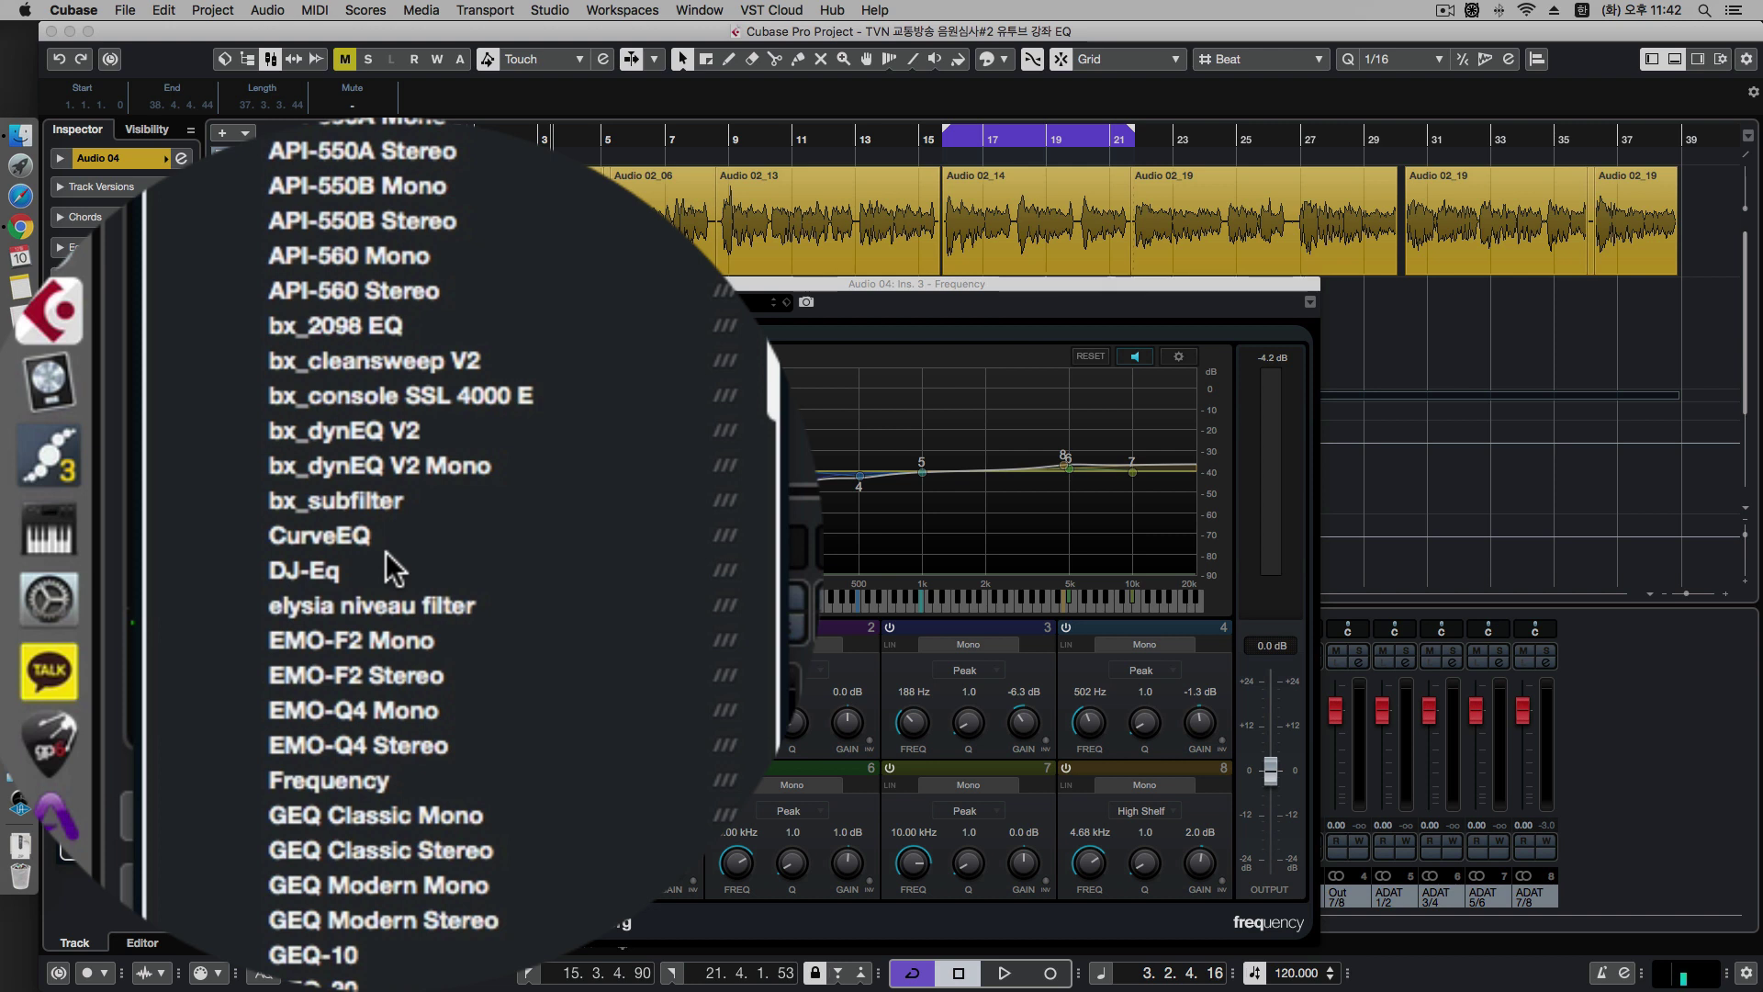
{"action": "scroll", "coordinate": [385, 553], "scroll_direction": "down", "scroll_amount": 5}
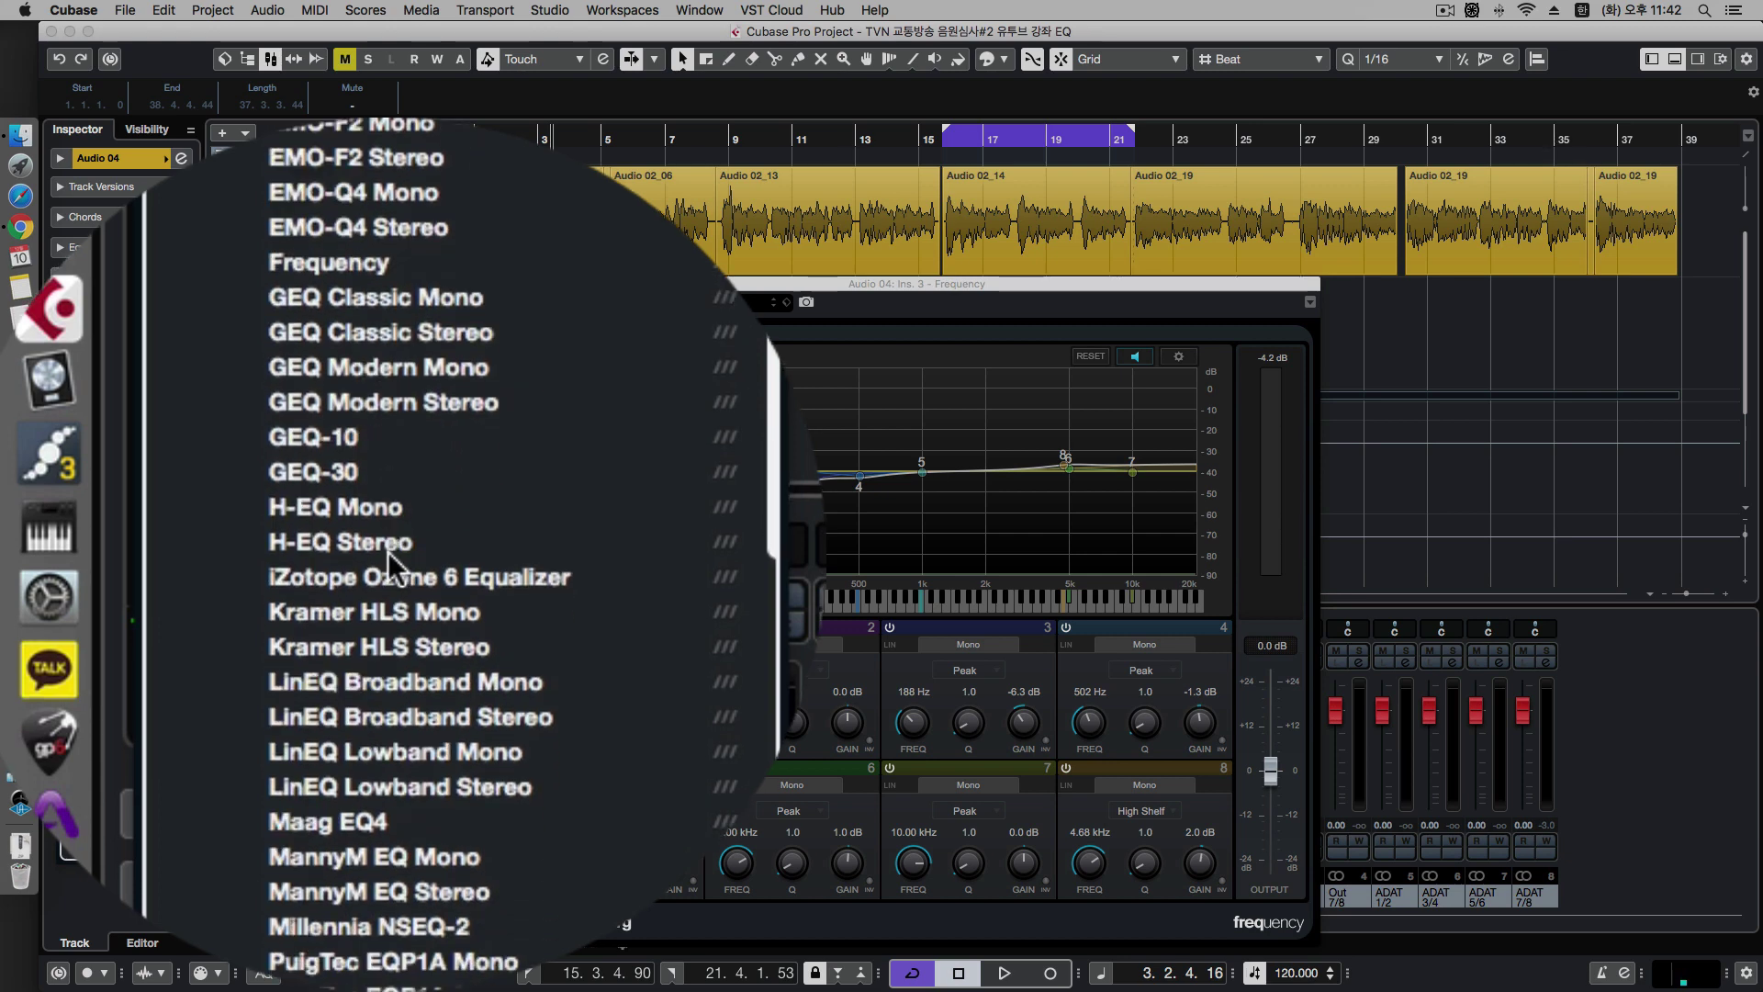
{"action": "scroll", "coordinate": [388, 551], "scroll_direction": "down", "scroll_amount": 5}
{"action": "scroll", "coordinate": [389, 552], "scroll_direction": "down", "scroll_amount": 1}
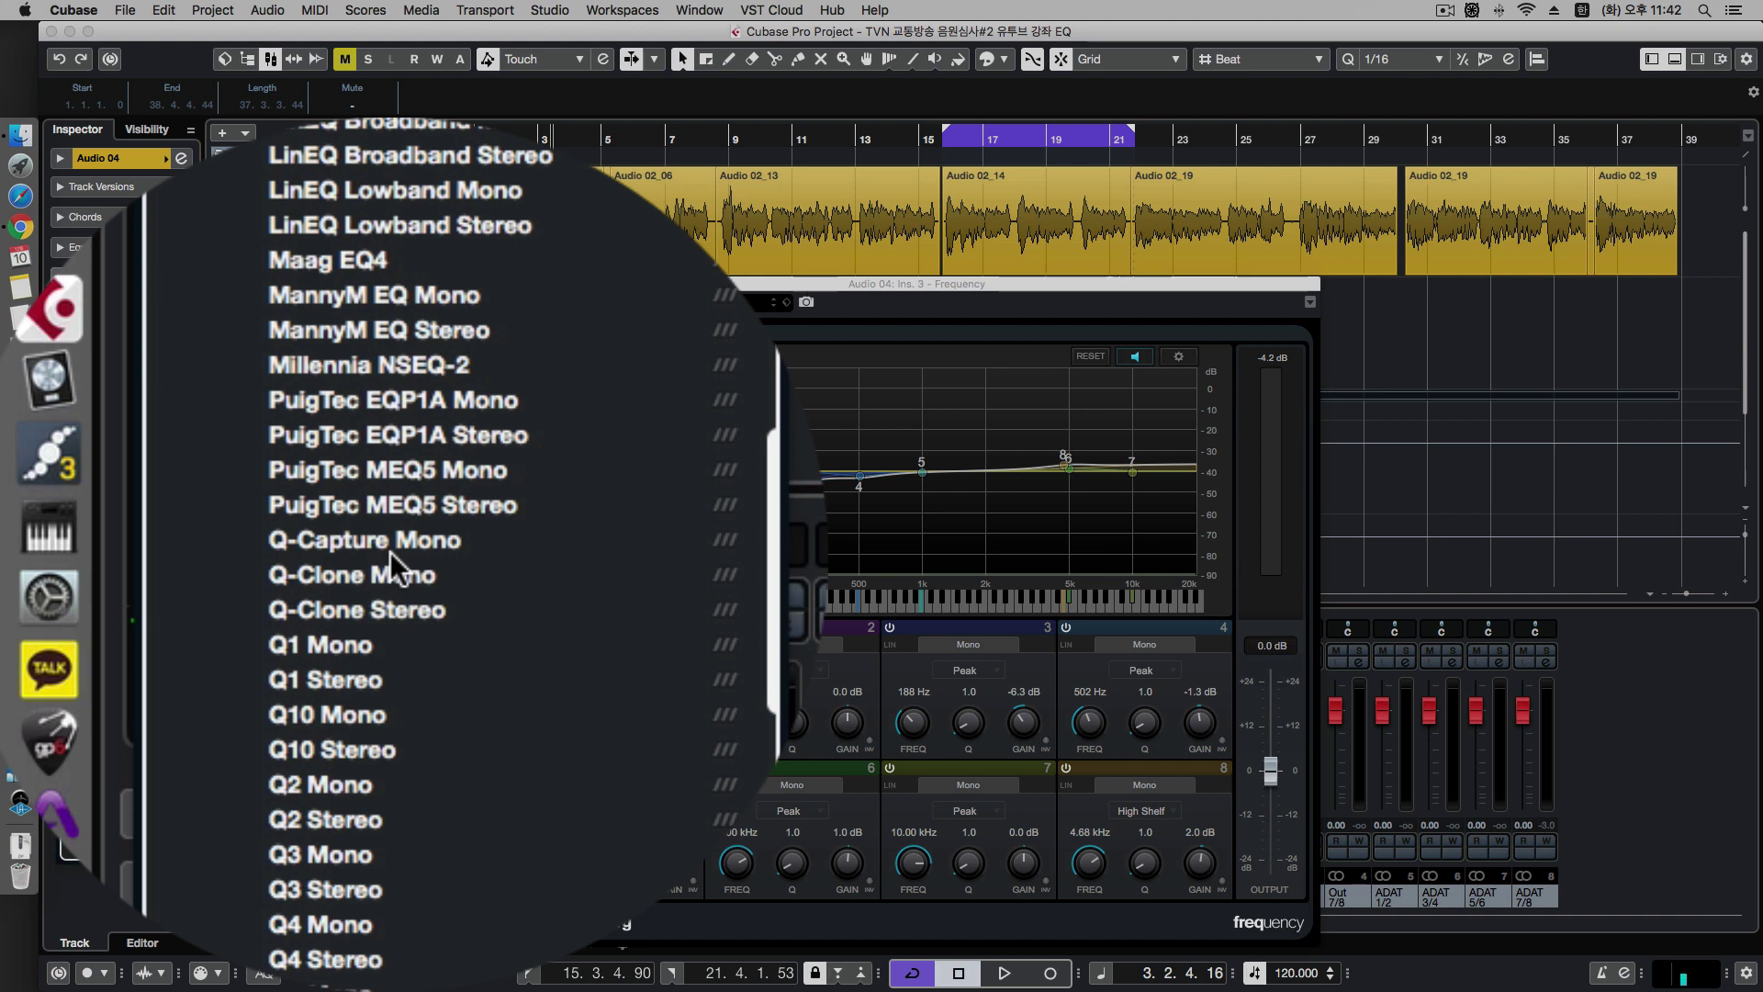
{"action": "scroll", "coordinate": [394, 551], "scroll_direction": "down", "scroll_amount": 3}
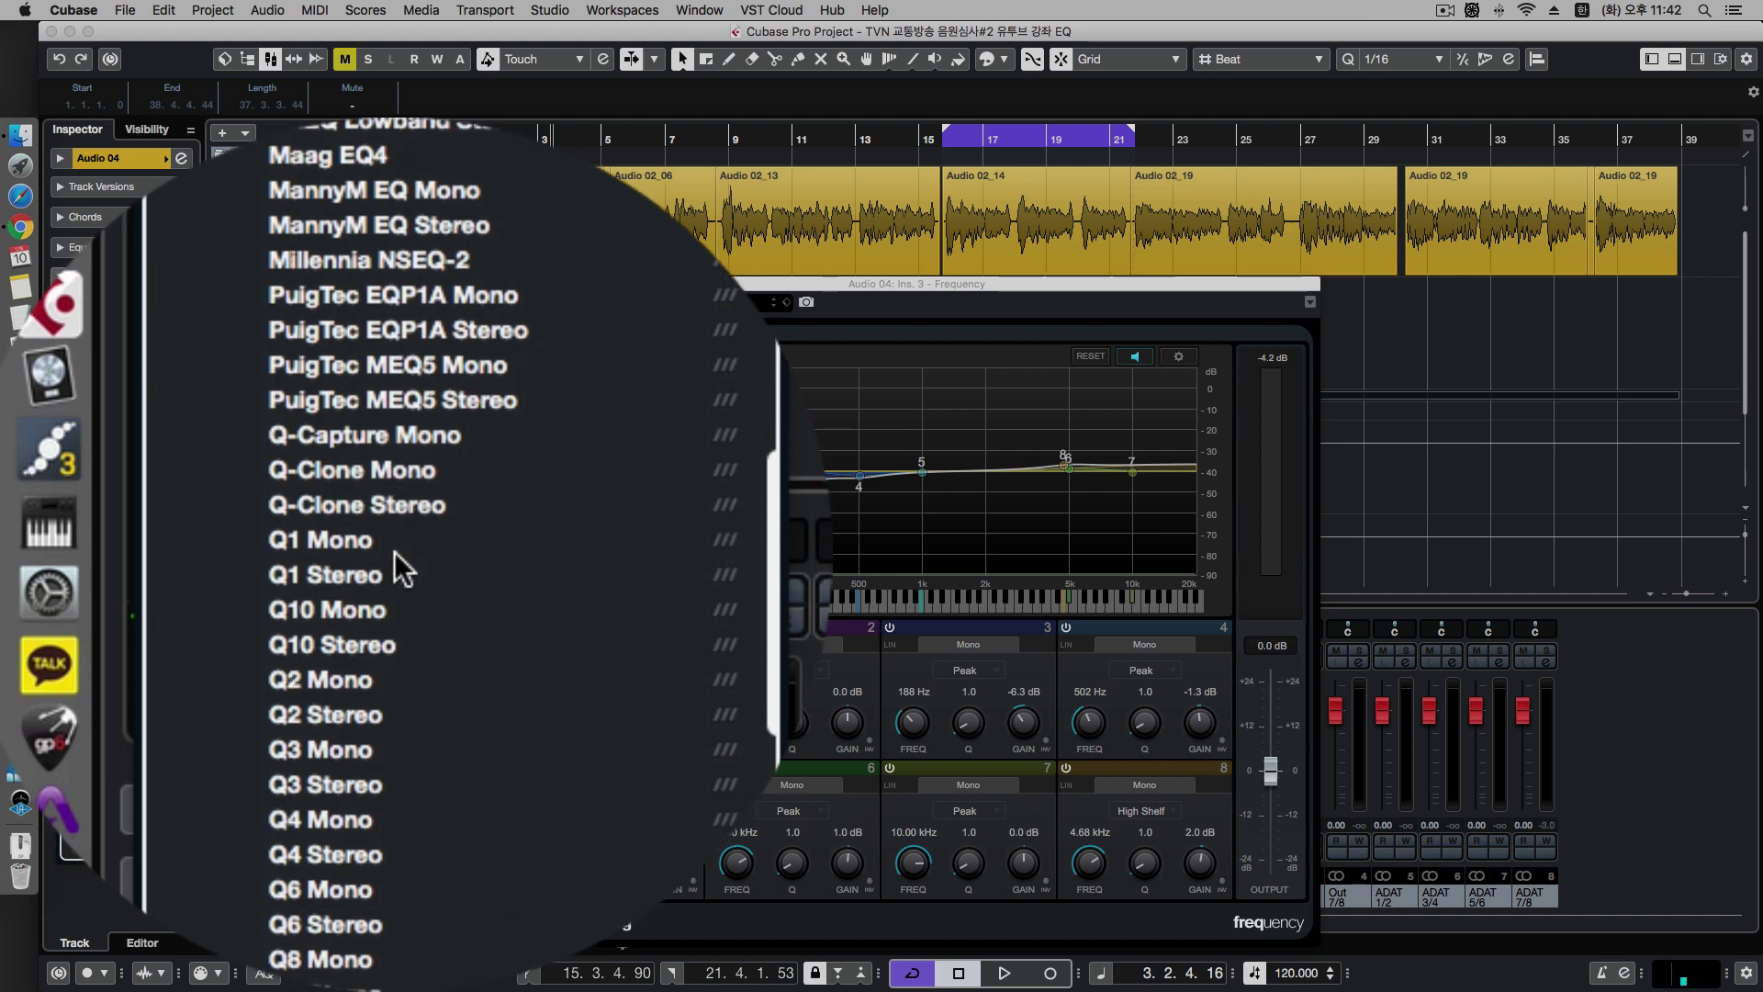
{"action": "scroll", "coordinate": [394, 551], "scroll_direction": "down", "scroll_amount": 5}
{"action": "scroll", "coordinate": [394, 551], "scroll_direction": "down", "scroll_amount": 3}
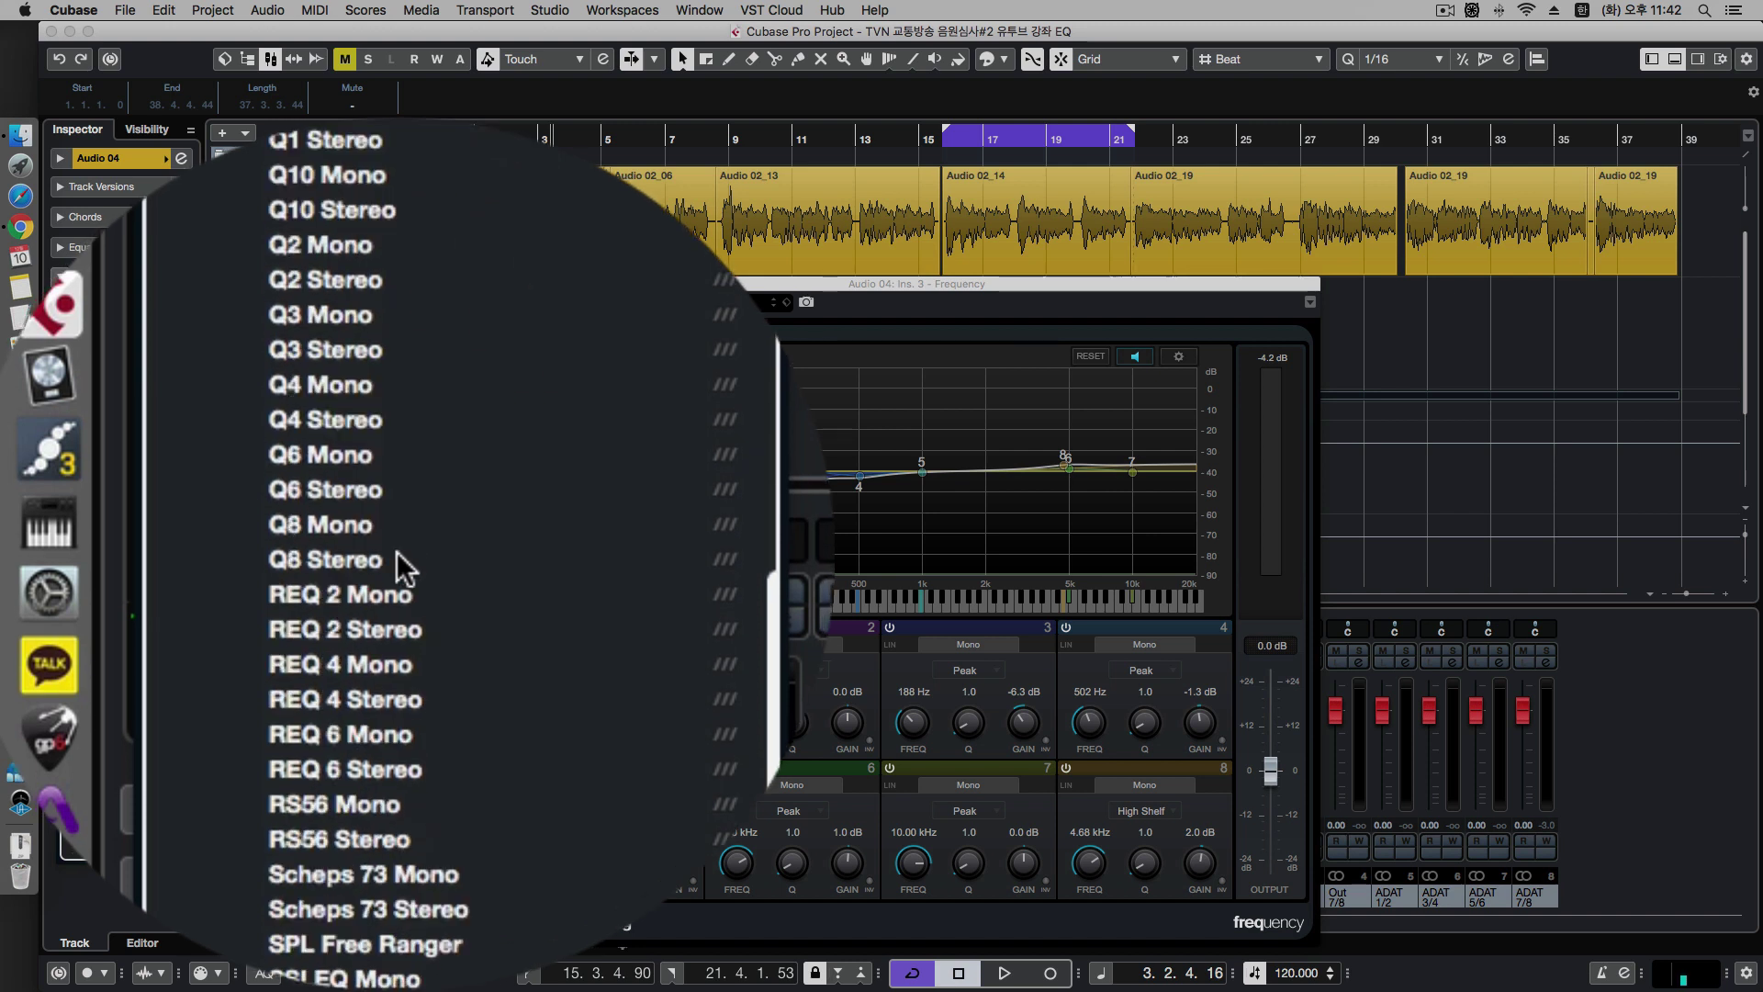
{"action": "scroll", "coordinate": [396, 553], "scroll_direction": "down", "scroll_amount": 3}
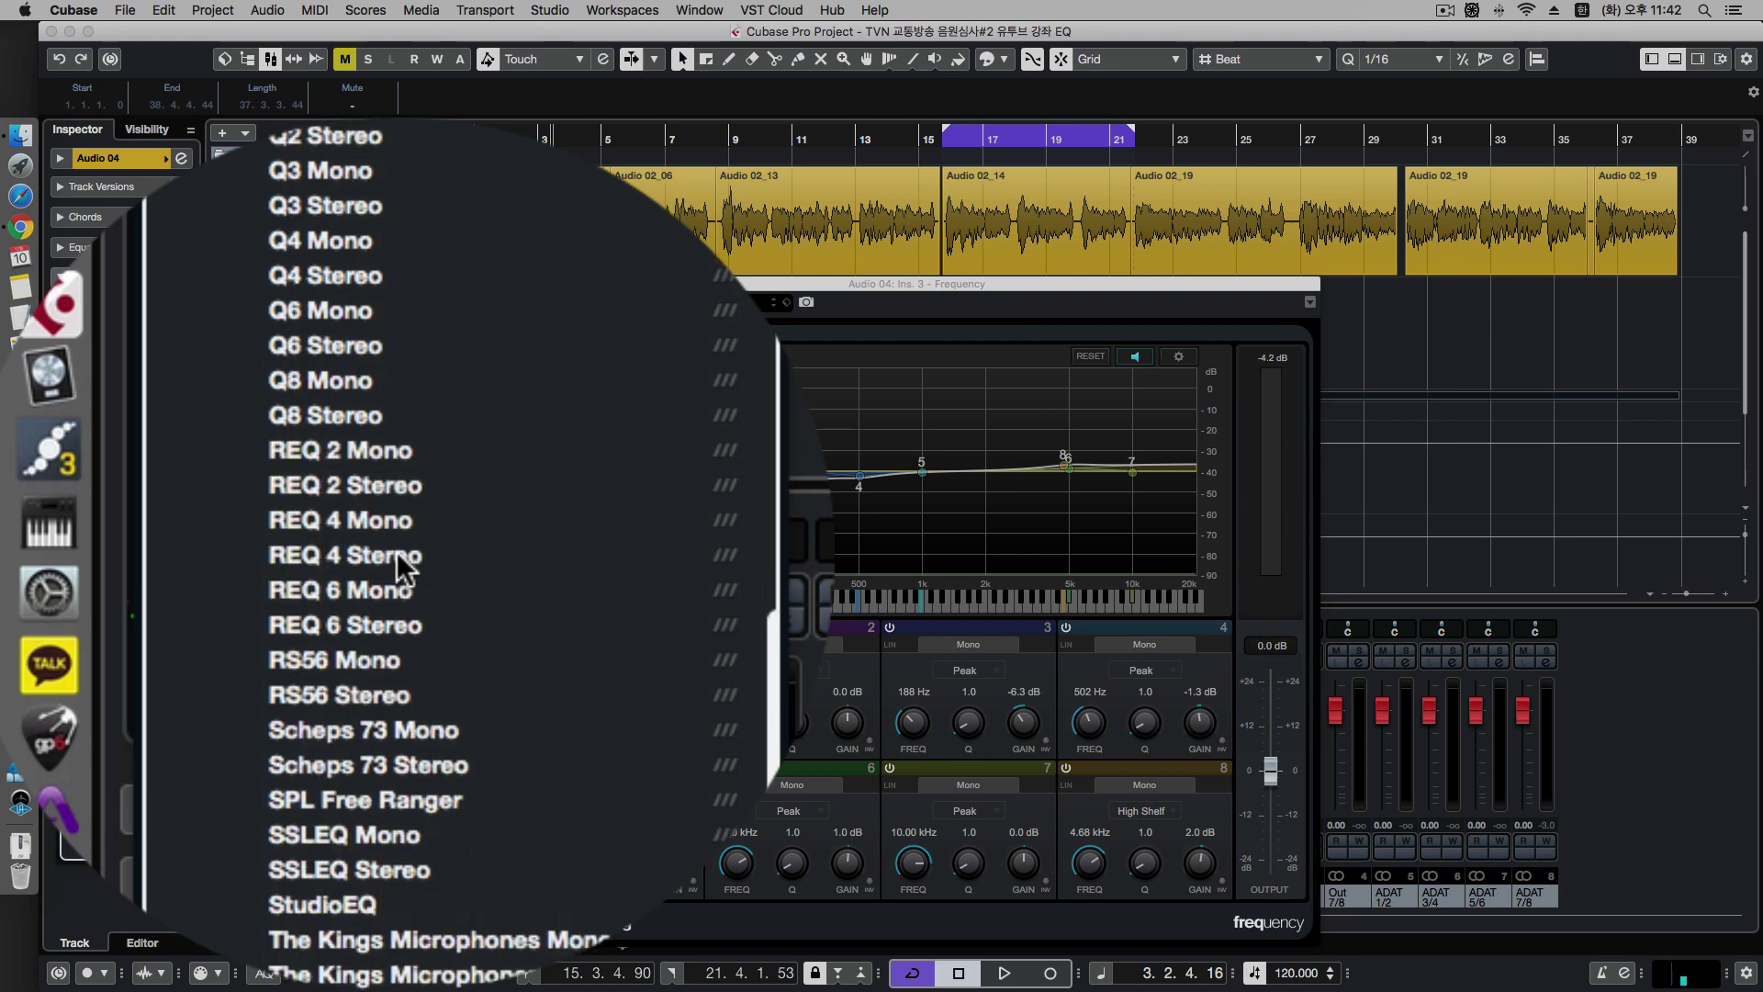
{"action": "scroll", "coordinate": [397, 553], "scroll_direction": "down", "scroll_amount": 2}
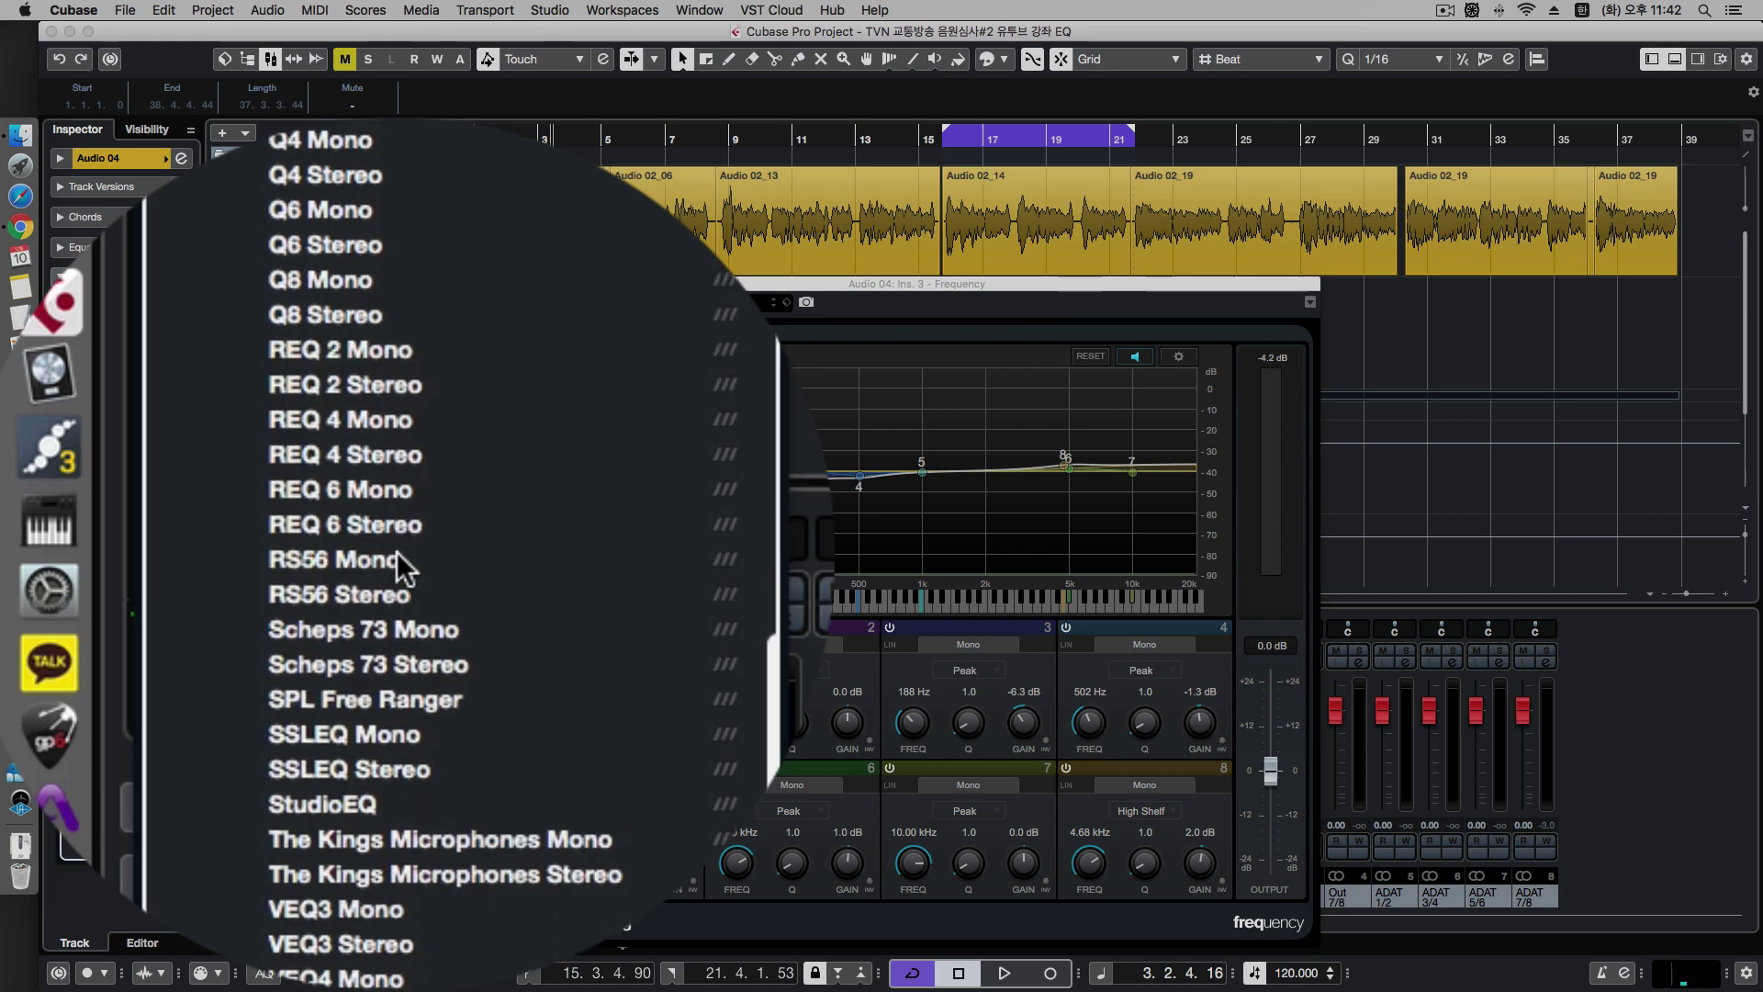
{"action": "scroll", "coordinate": [397, 552], "scroll_direction": "up", "scroll_amount": 10}
{"action": "scroll", "coordinate": [397, 553], "scroll_direction": "up", "scroll_amount": 3}
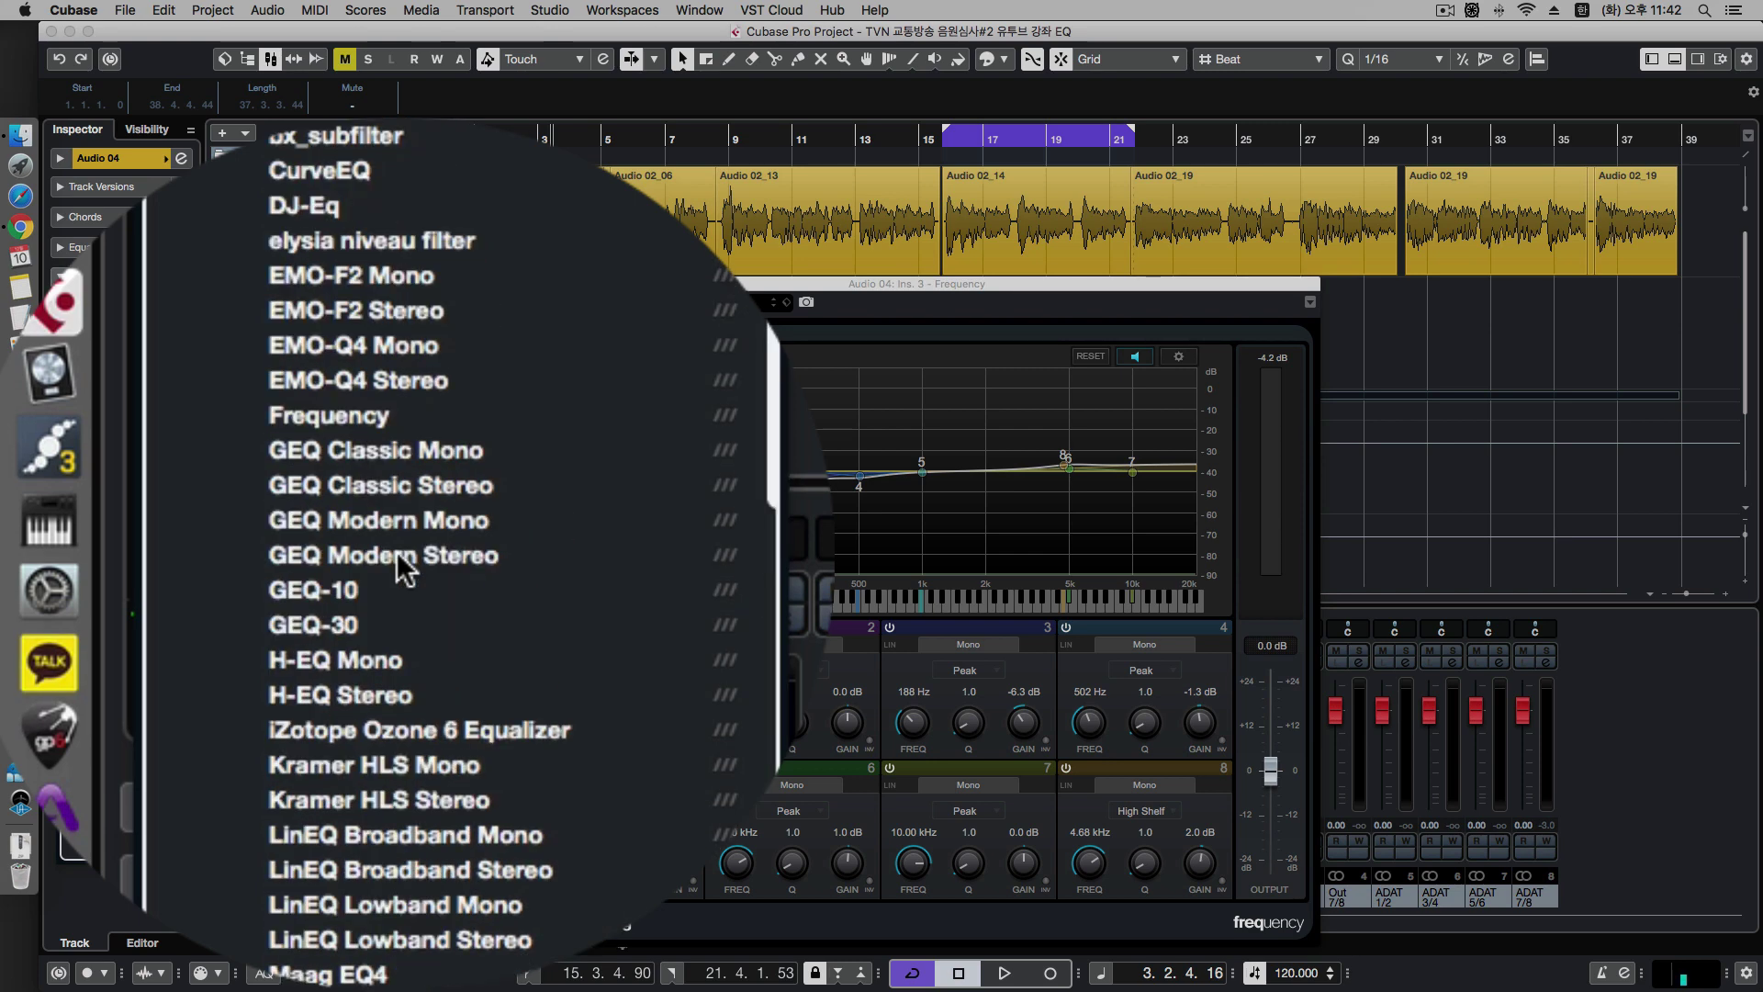
{"action": "scroll", "coordinate": [398, 555], "scroll_direction": "up", "scroll_amount": 8}
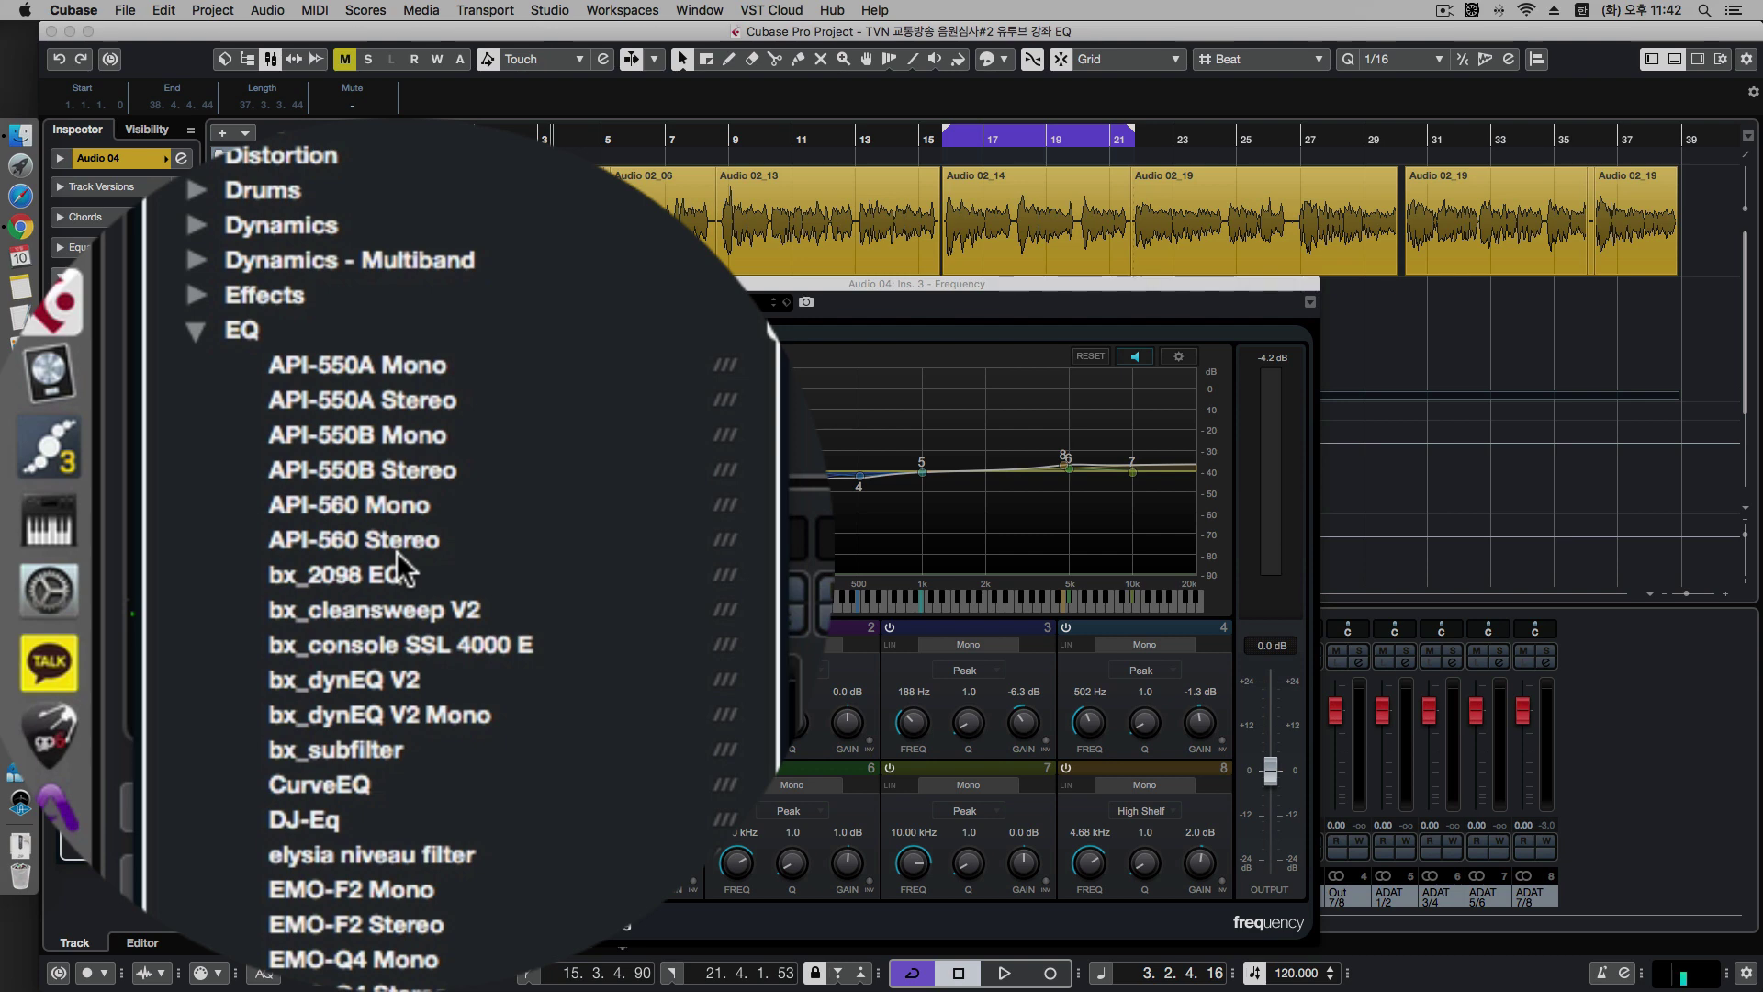
Insert the Frequency EQ in Audio 04's fourth insert slot and move its window over the earlier Frequency window.
{"action": "scroll", "coordinate": [396, 553], "scroll_direction": "down", "scroll_amount": 3}
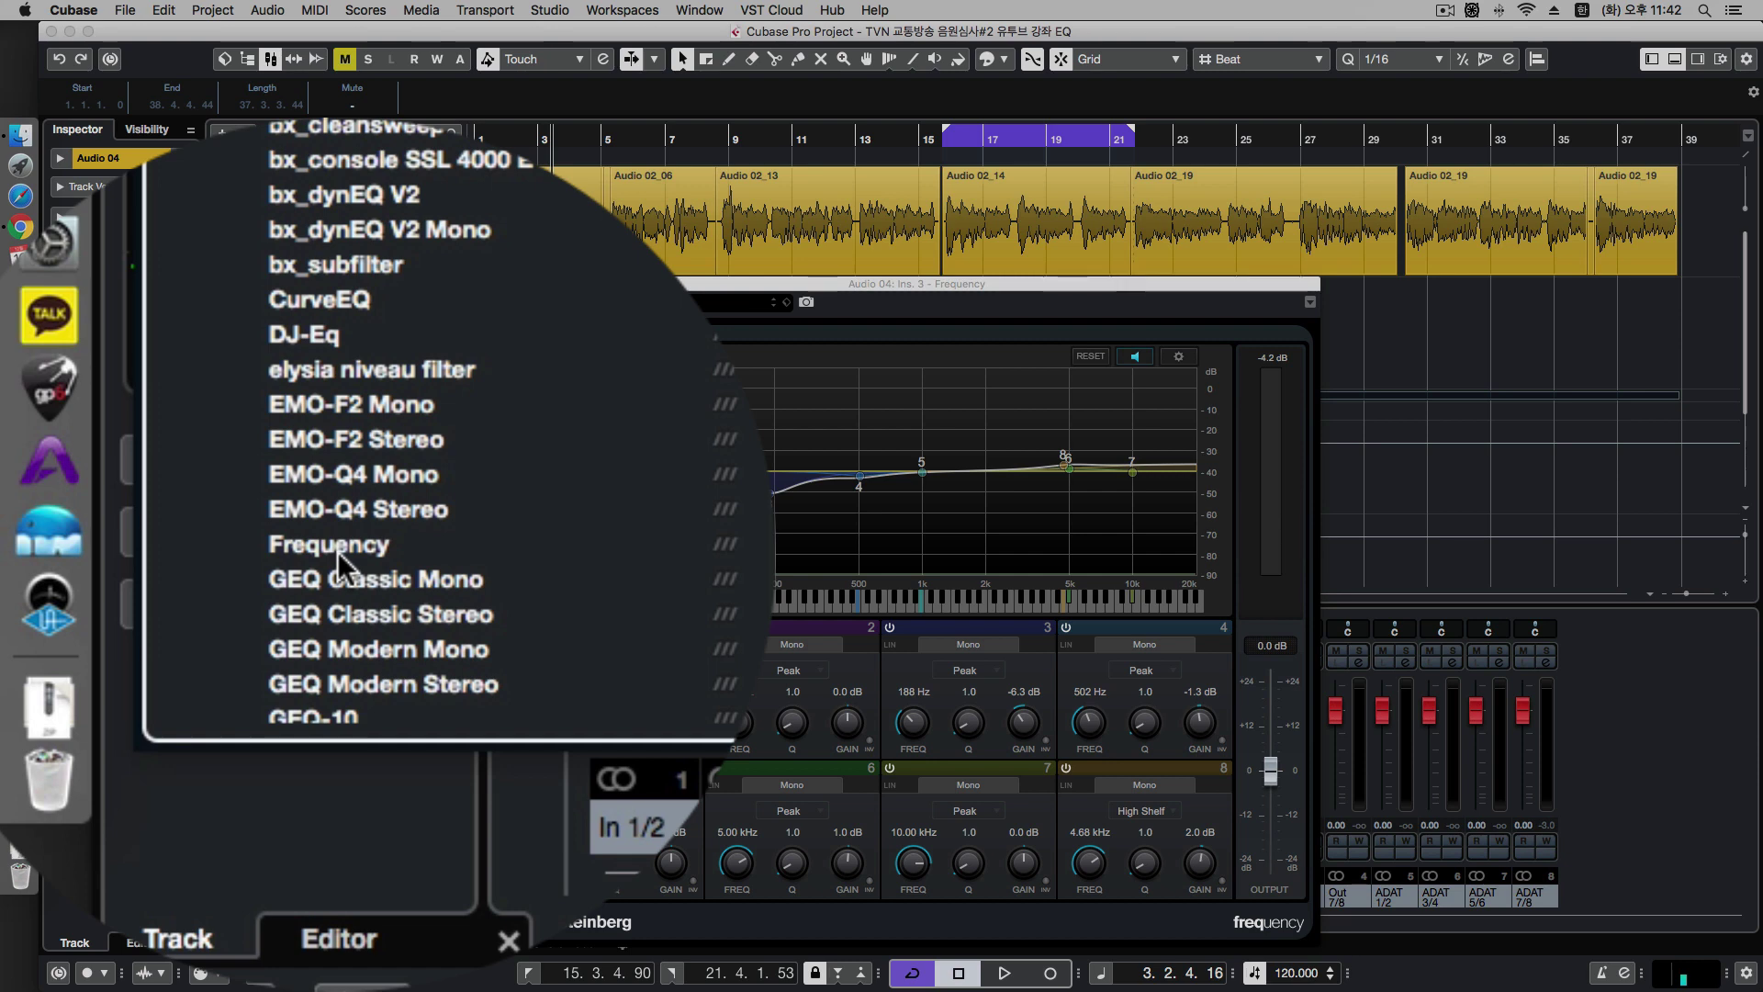
{"action": "left_click", "coordinate": [338, 551]}
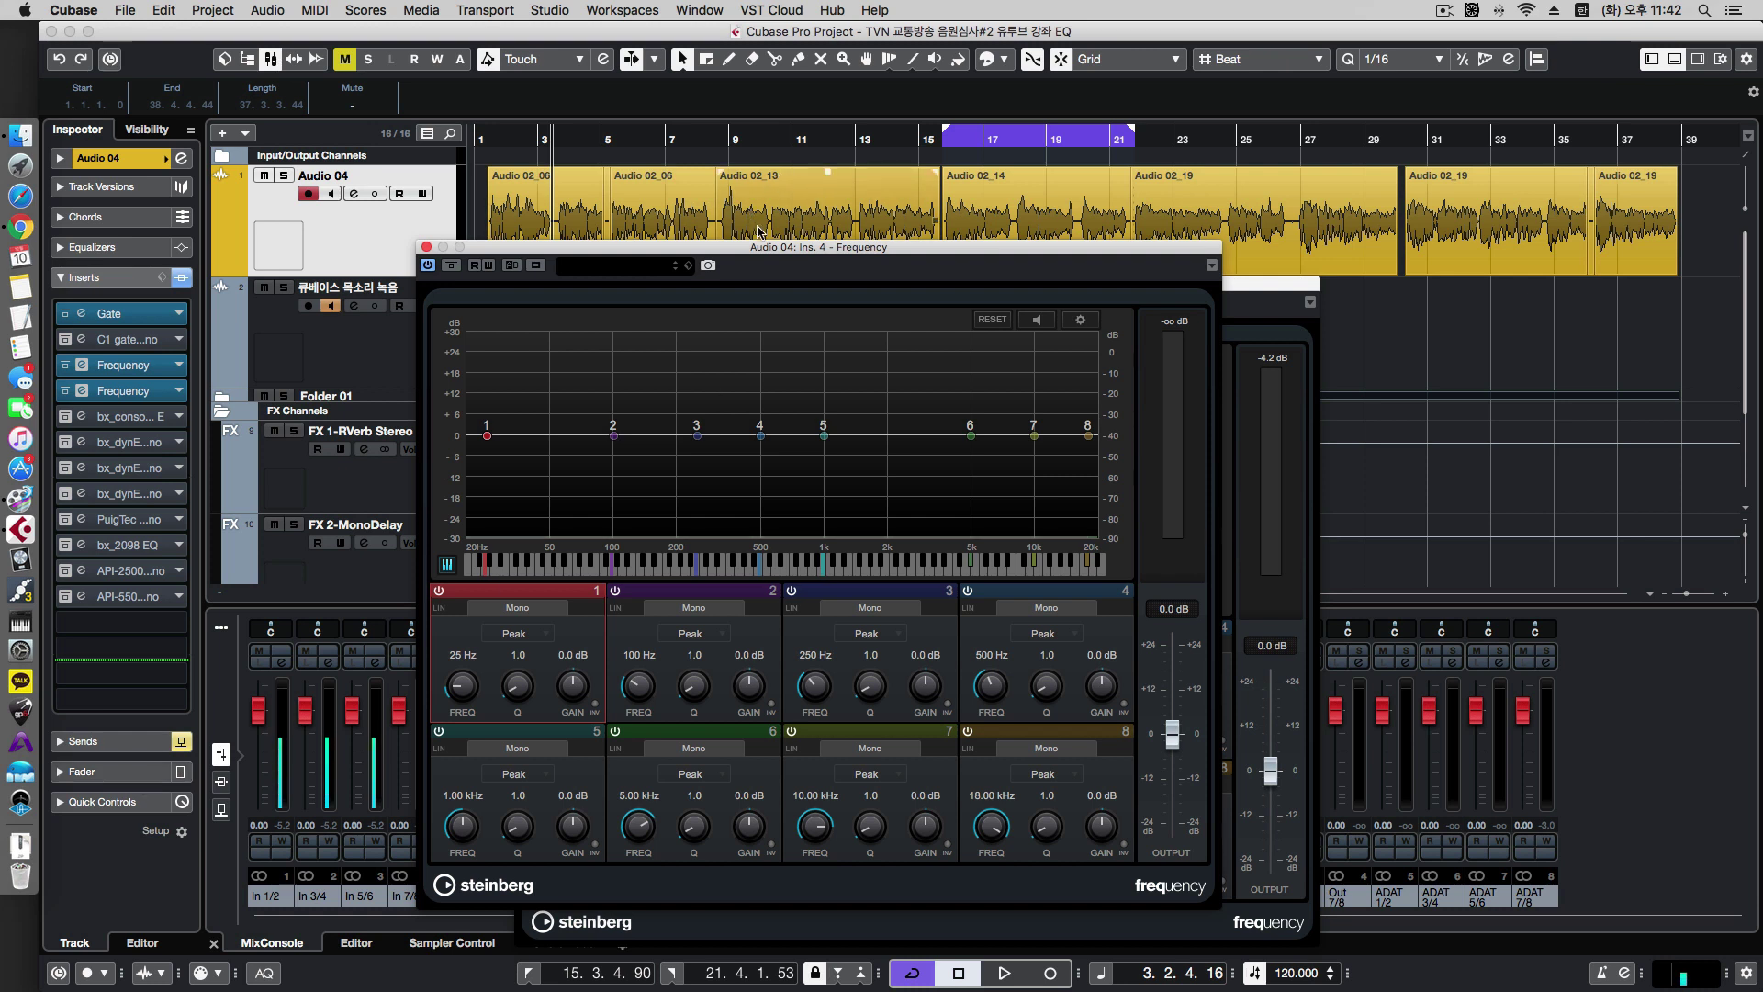
{"action": "left_click_drag", "start_coordinate": [793, 250], "coordinate": [901, 283]}
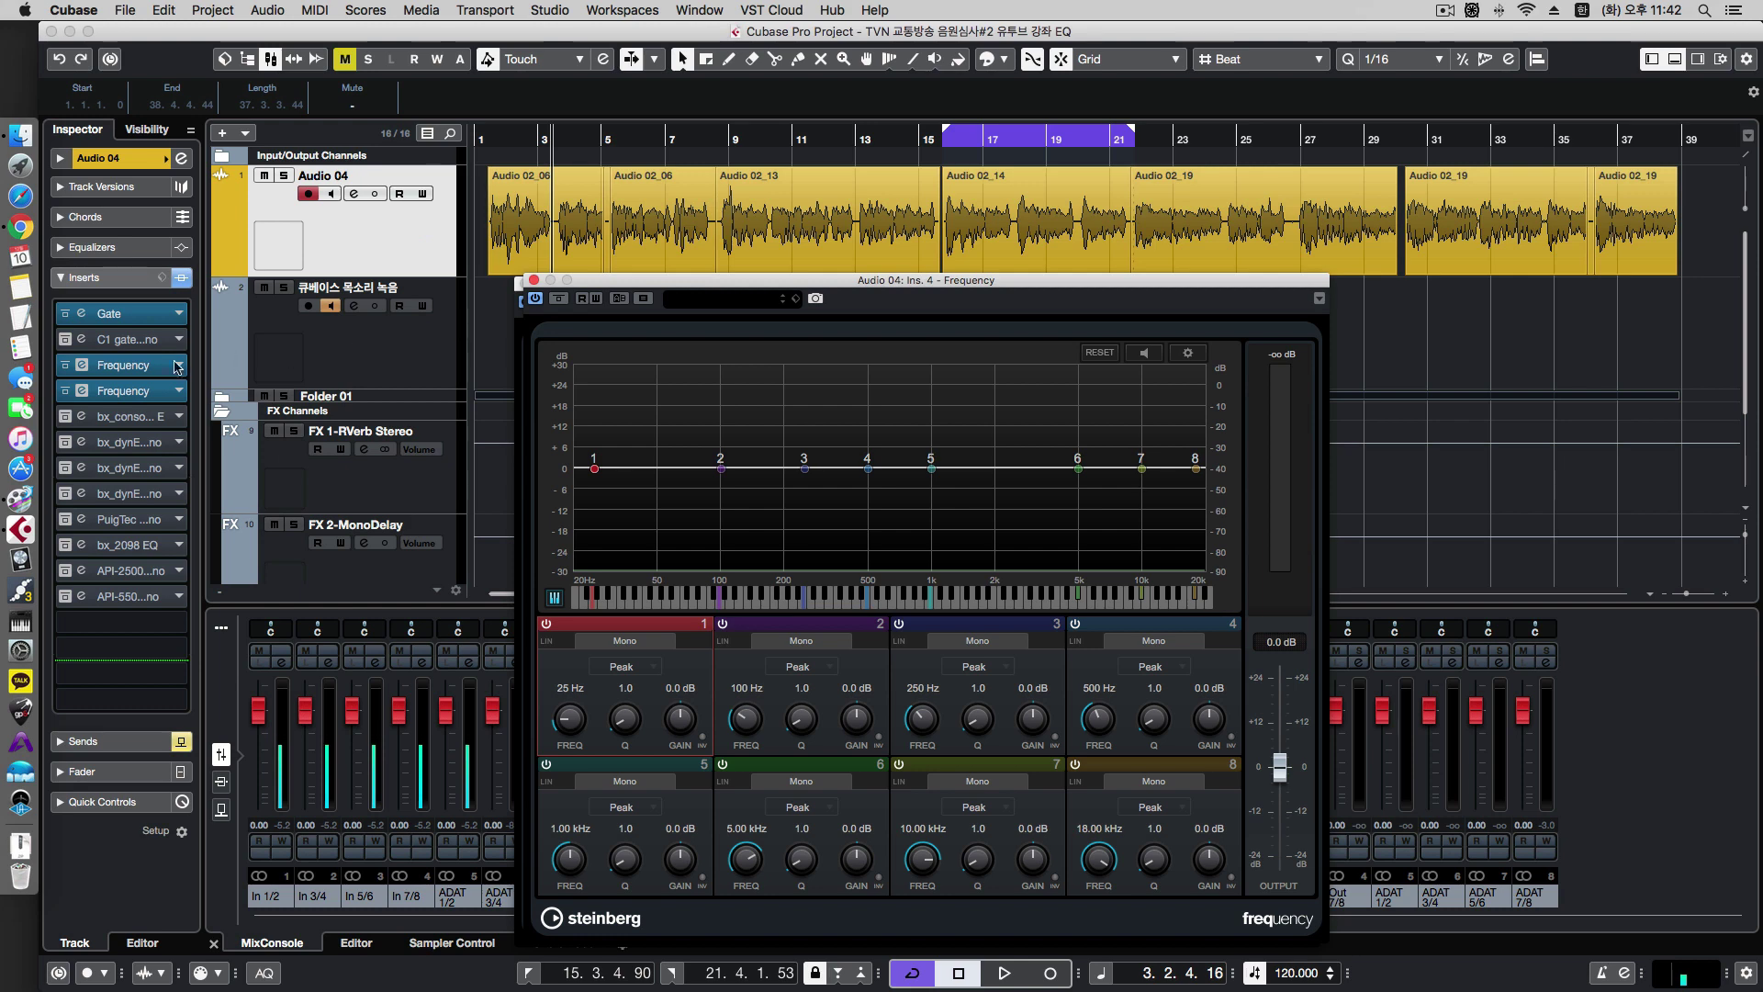
Bypass the Frequency EQ in the third insert slot and align the new EQ's window with the earlier one.
{"action": "double_click", "coordinate": [102, 367]}
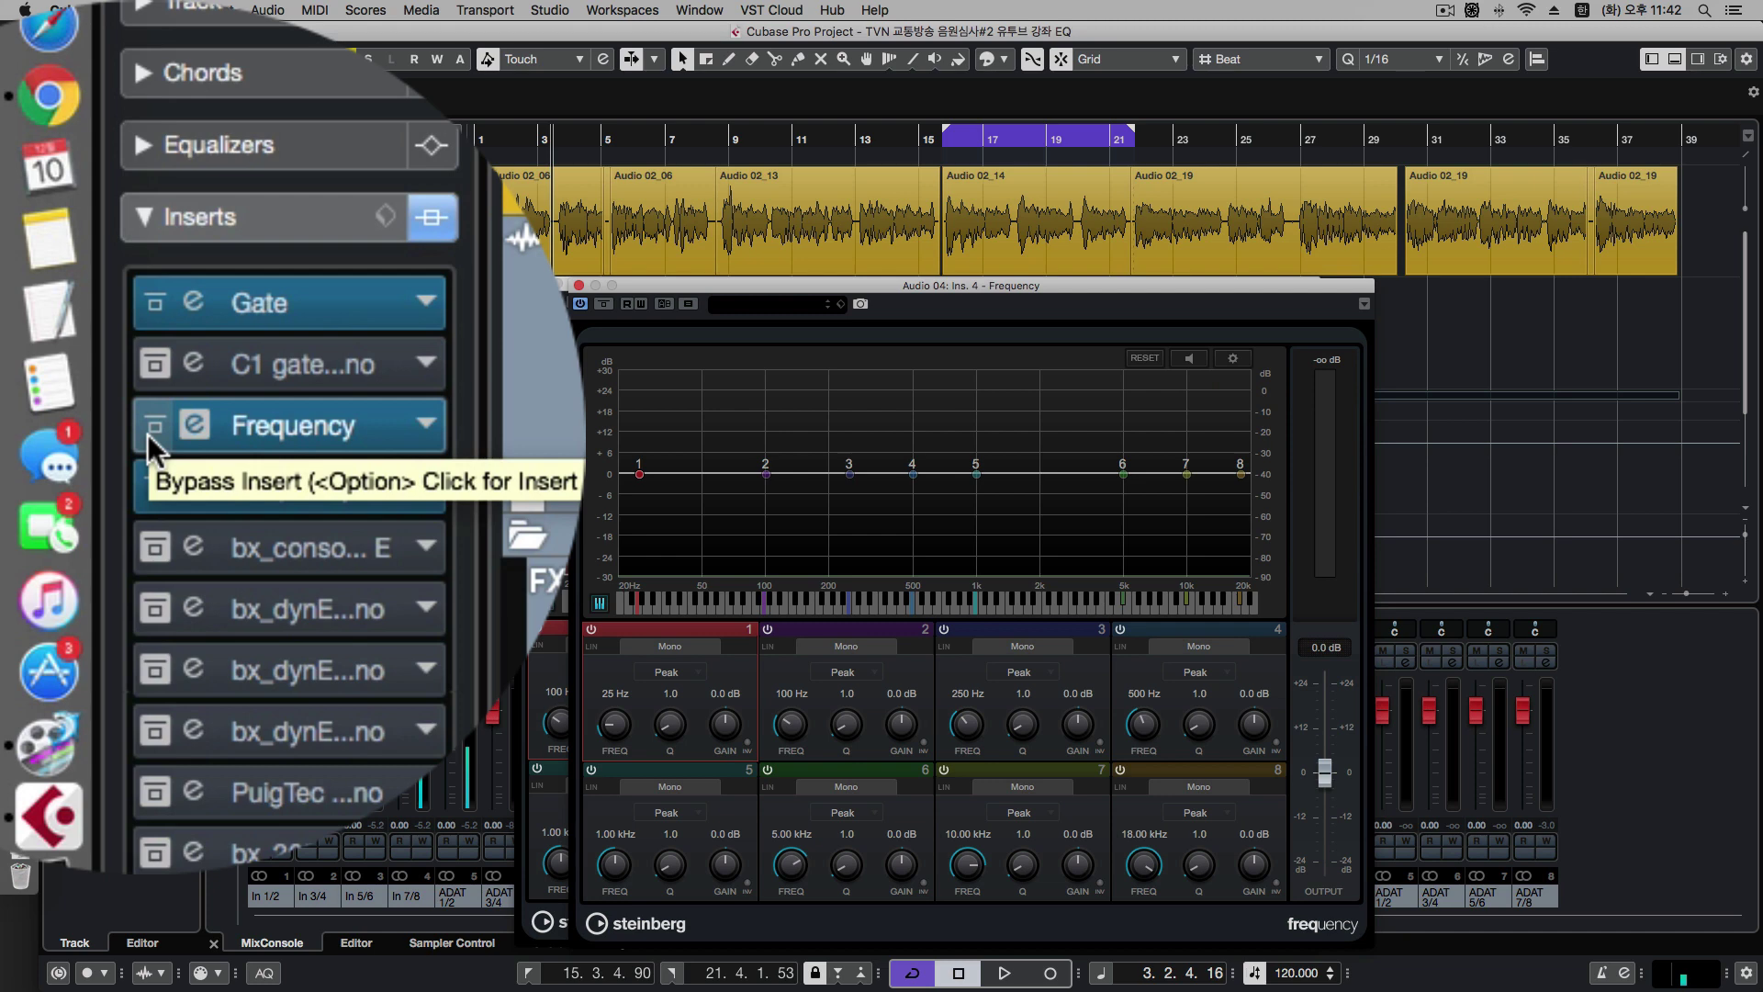
{"action": "left_click", "coordinate": [148, 431]}
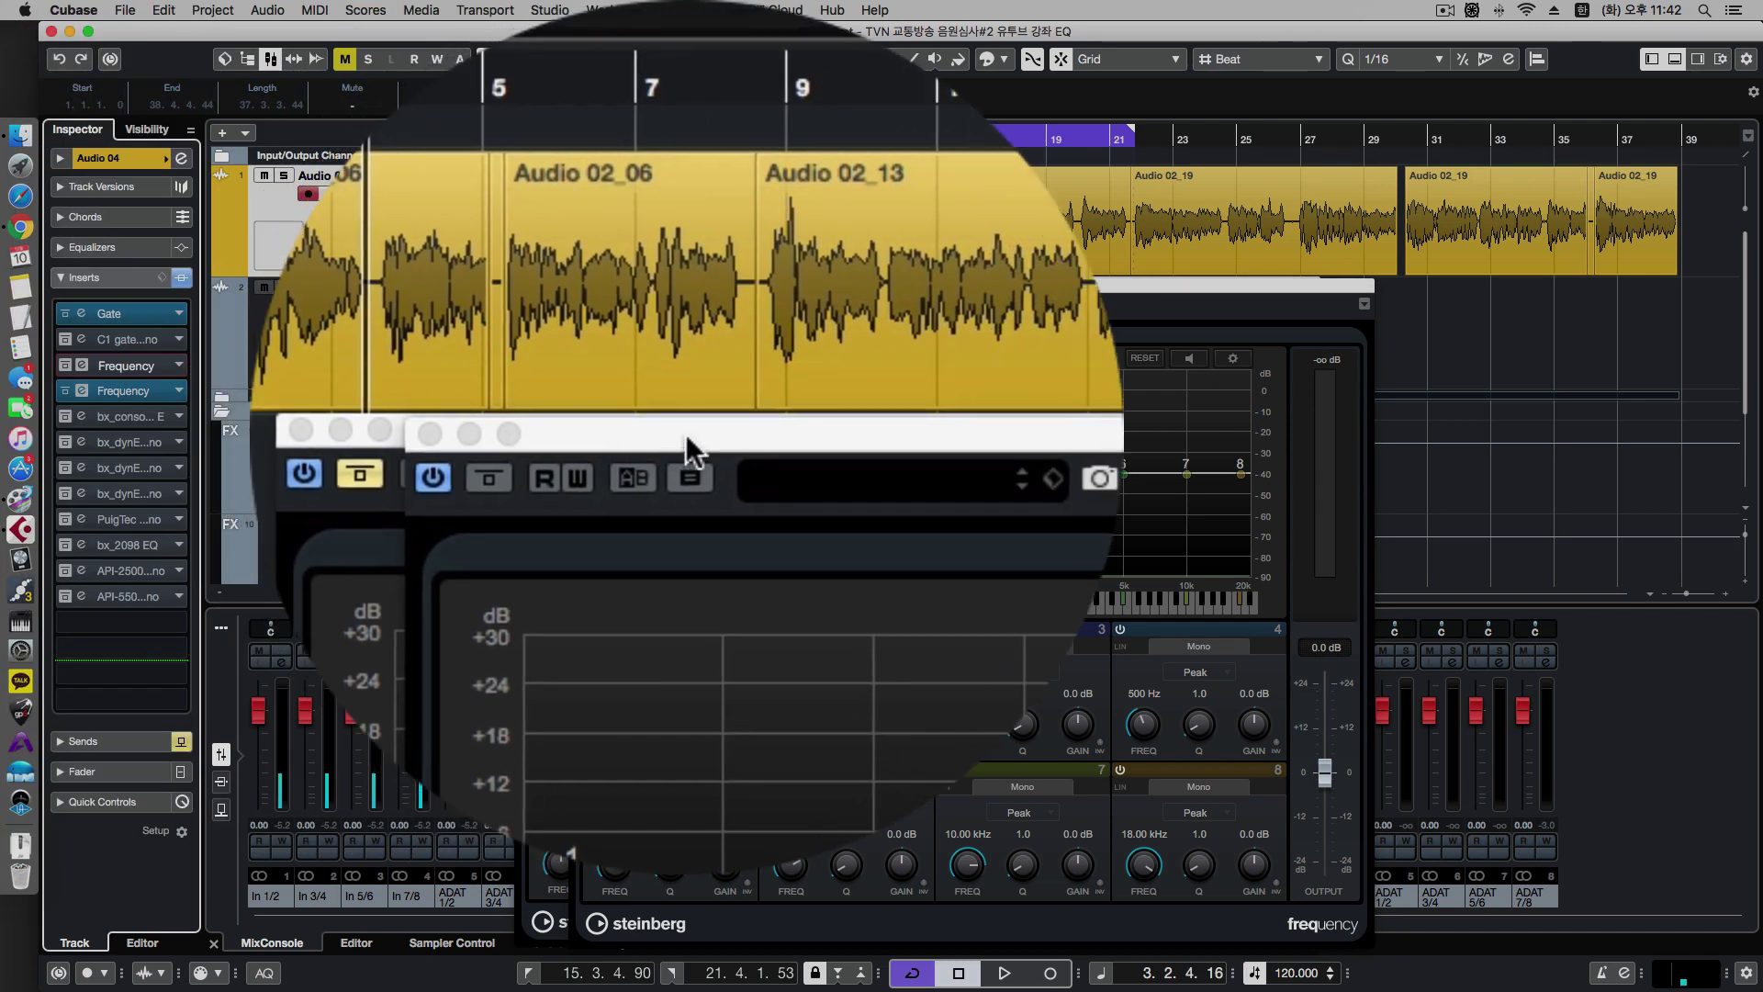
{"action": "left_click_drag", "start_coordinate": [707, 433], "coordinate": [633, 432]}
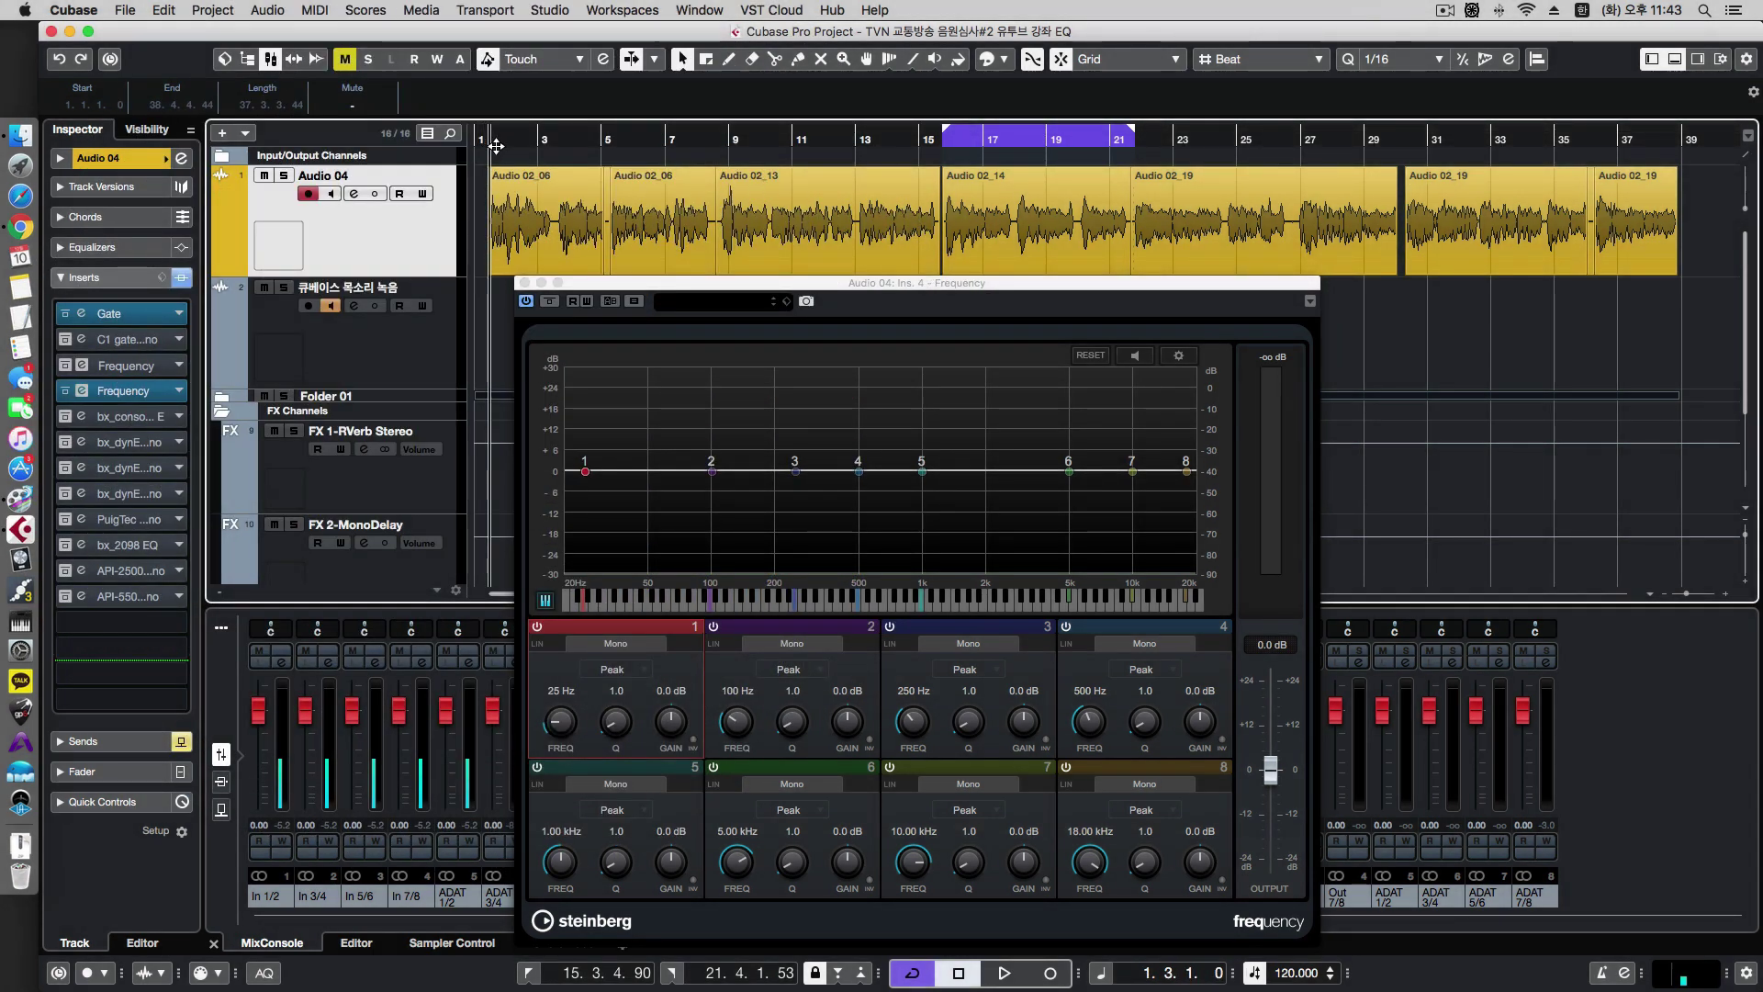
Play Audio 04 in short passages from position 1.3.1 and examine the vocal's live spectrum in the new Frequency EQ.
{"action": "key", "text": "space"}
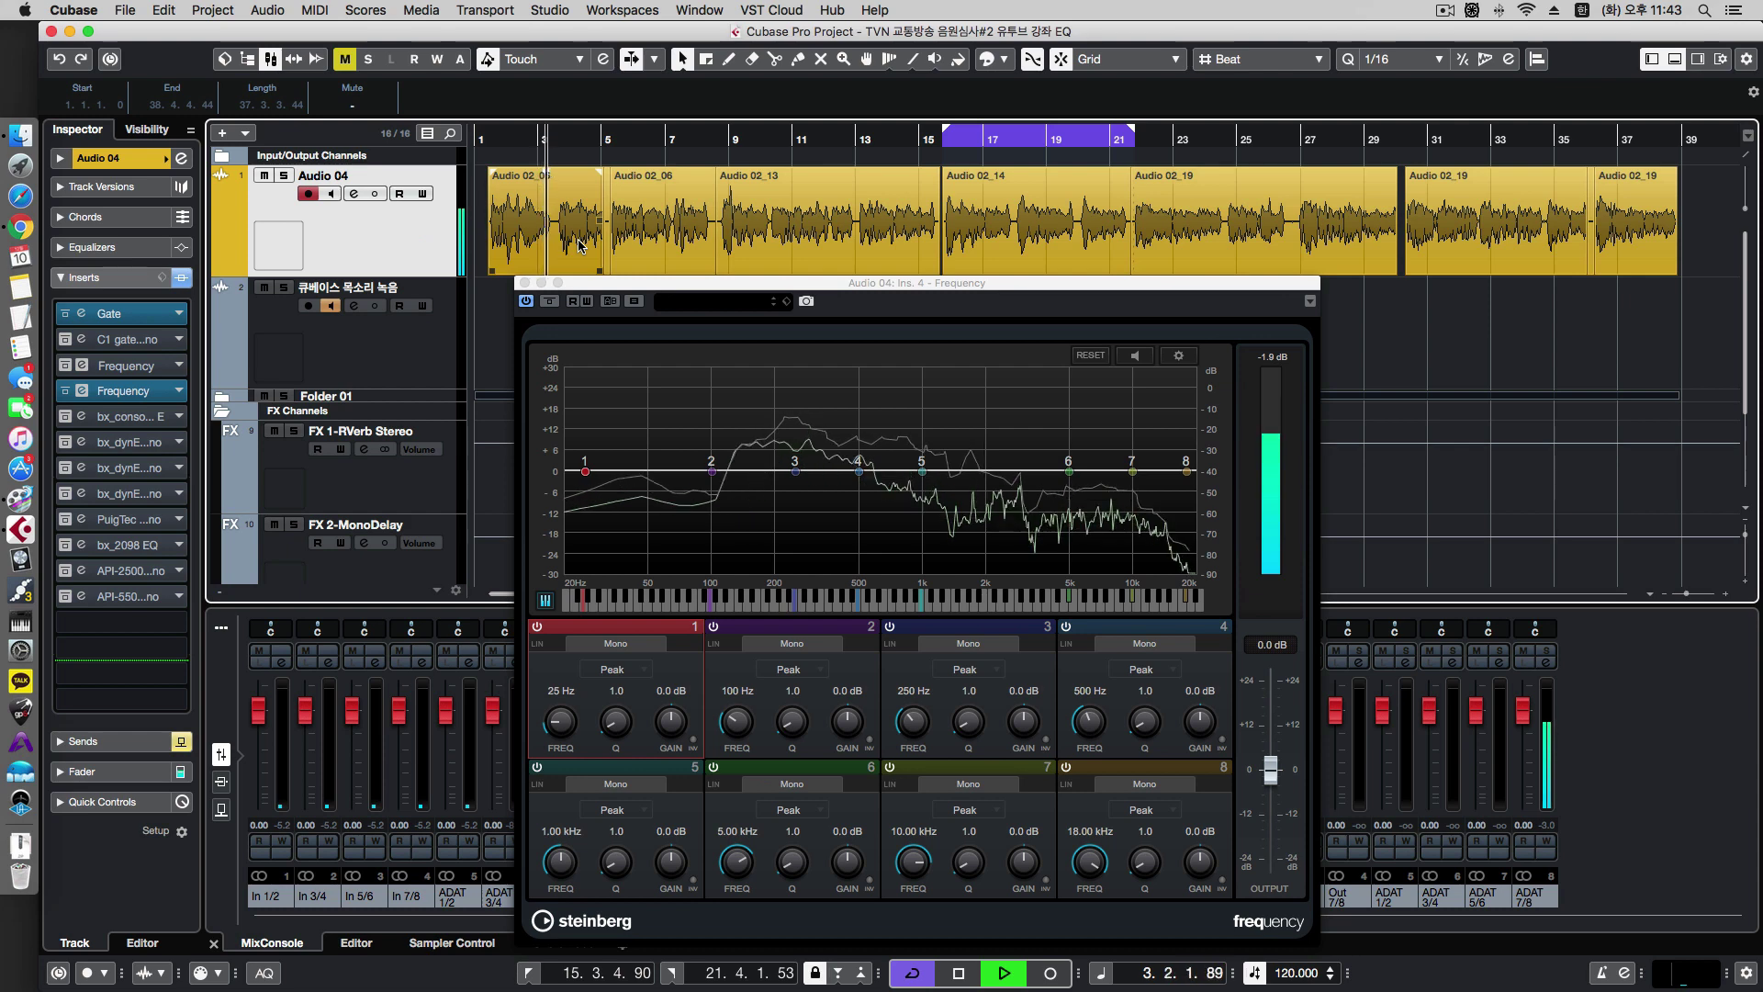
{"action": "key", "text": "space"}
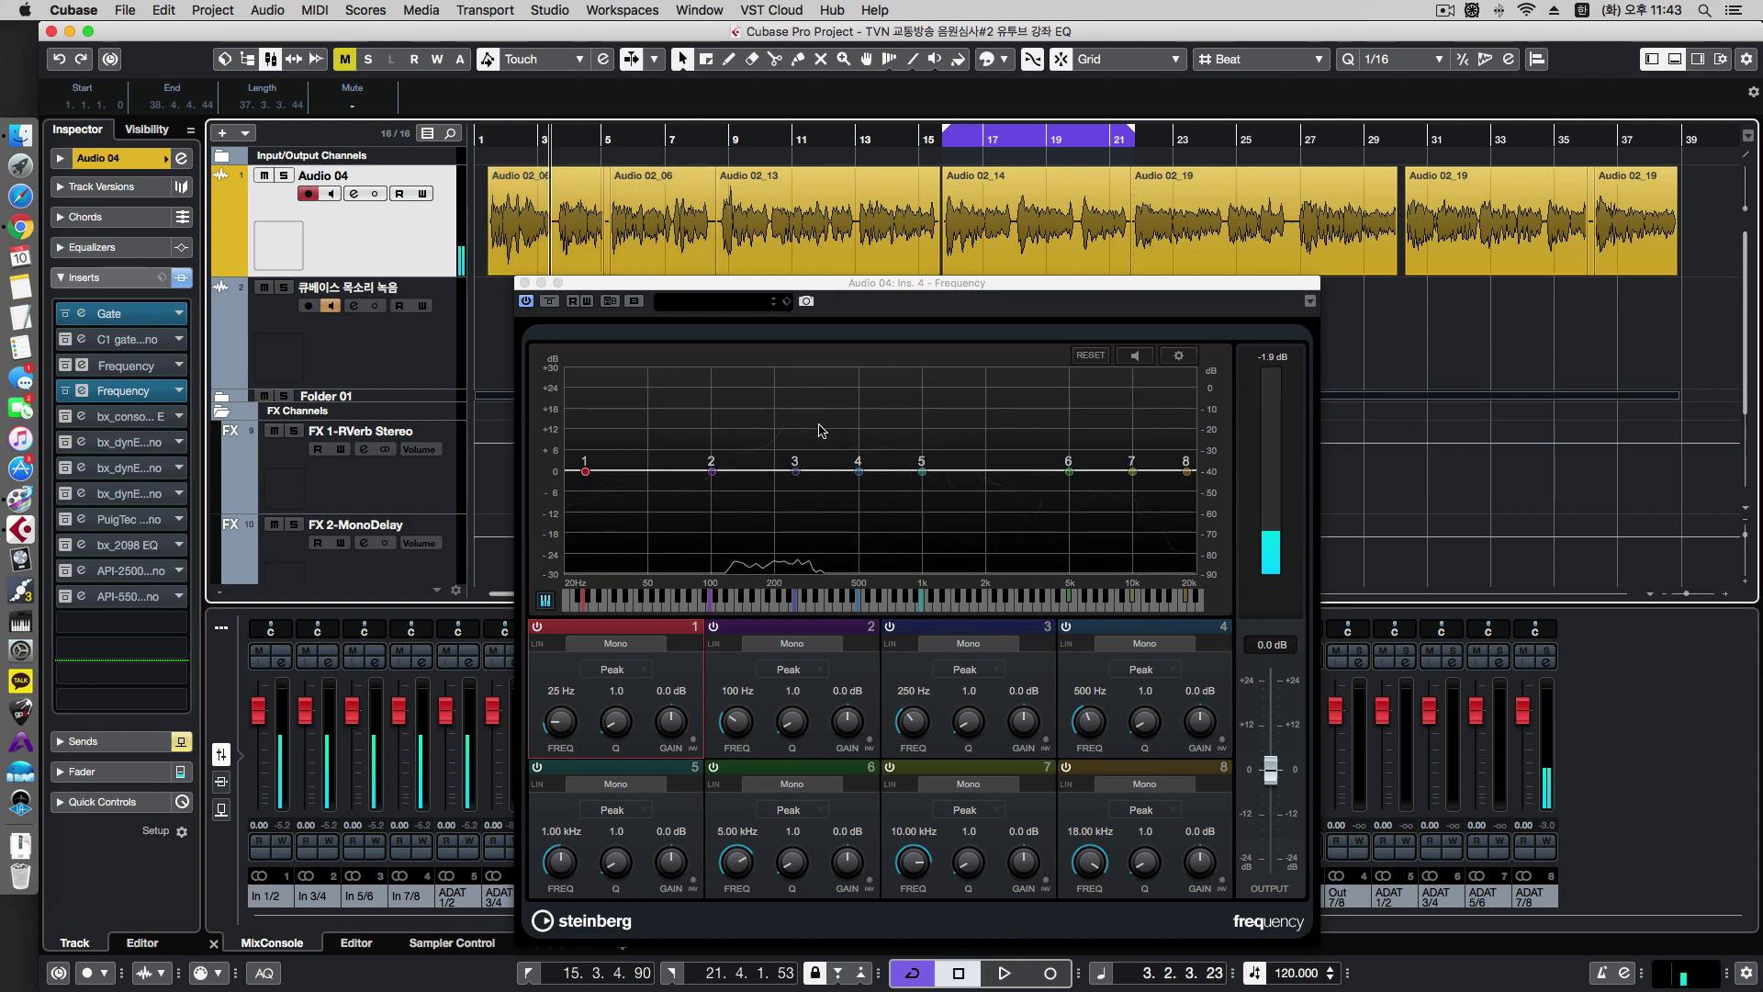
{"action": "key", "text": "space"}
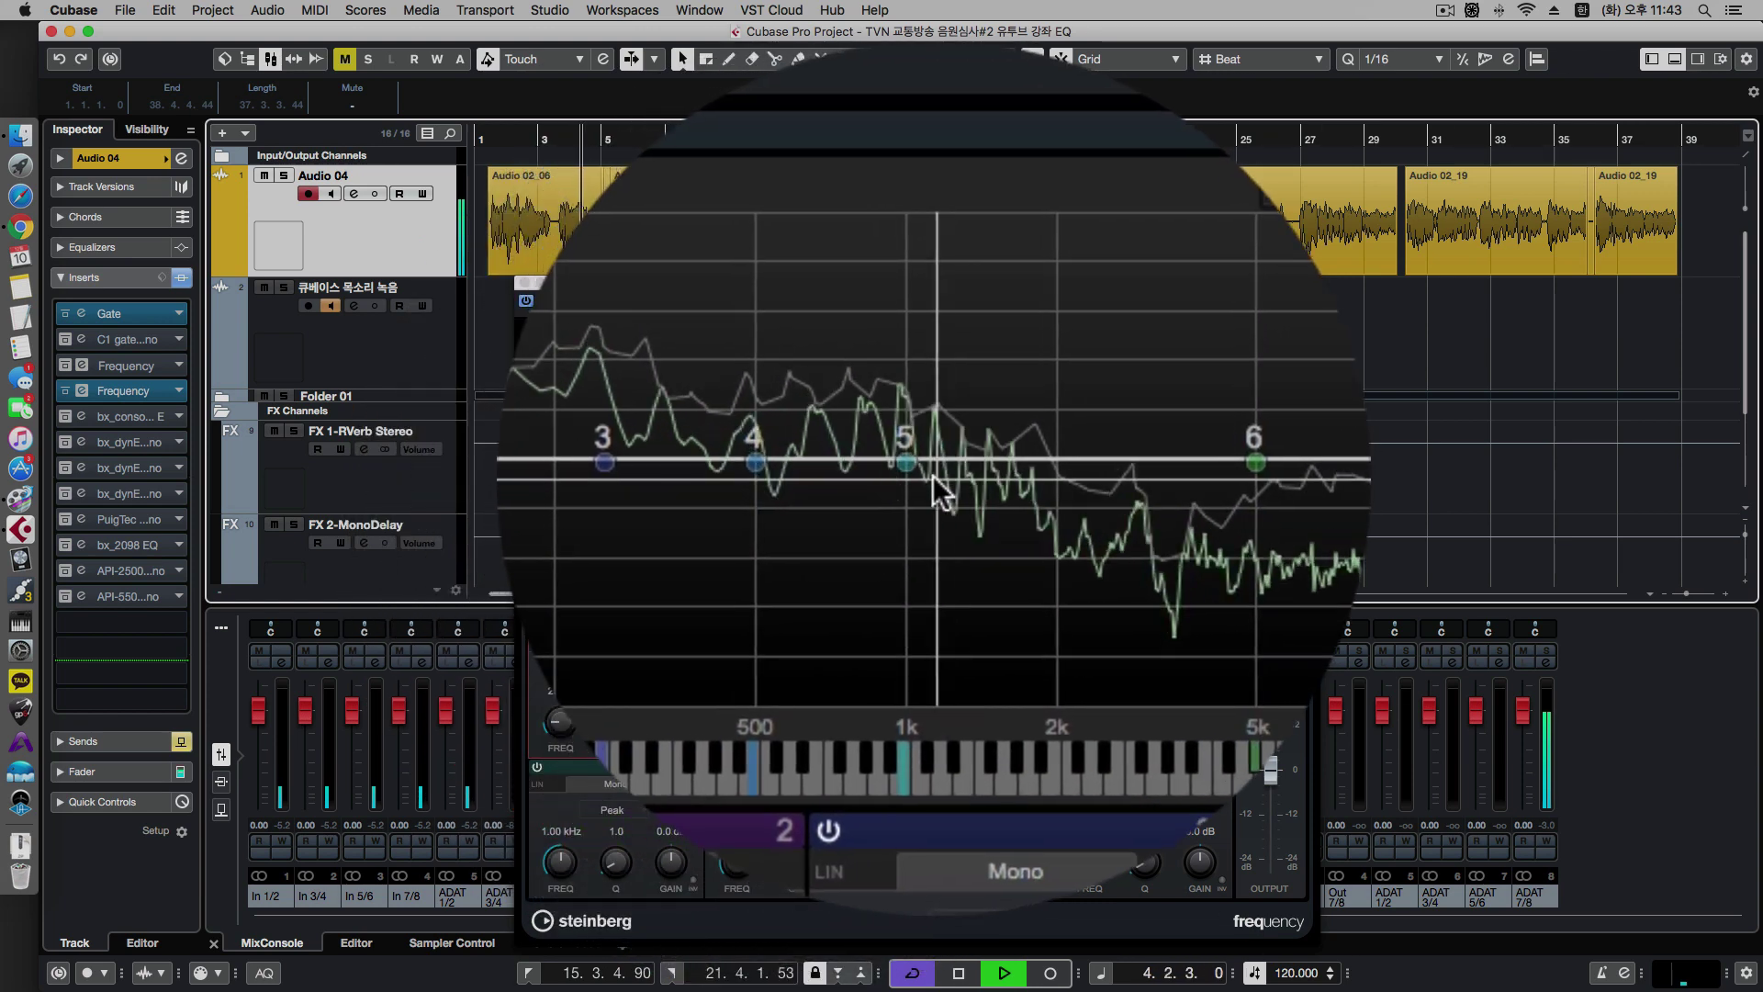
{"action": "key", "text": "space"}
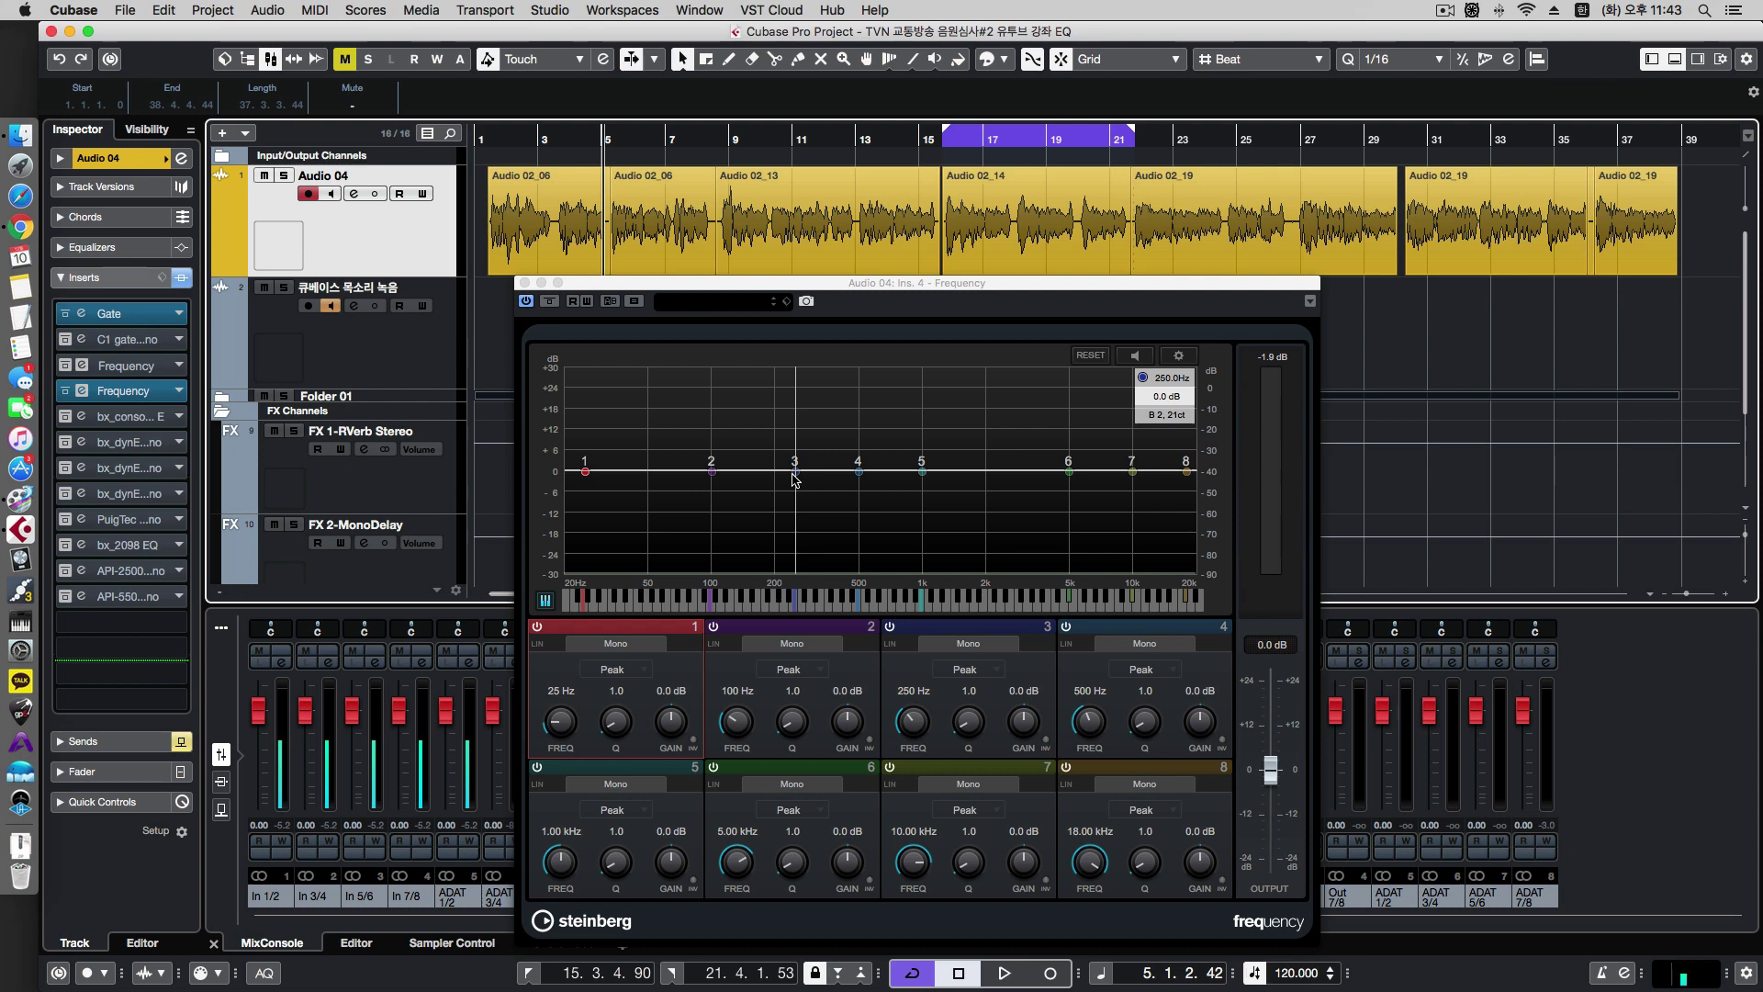
{"action": "key", "text": "space"}
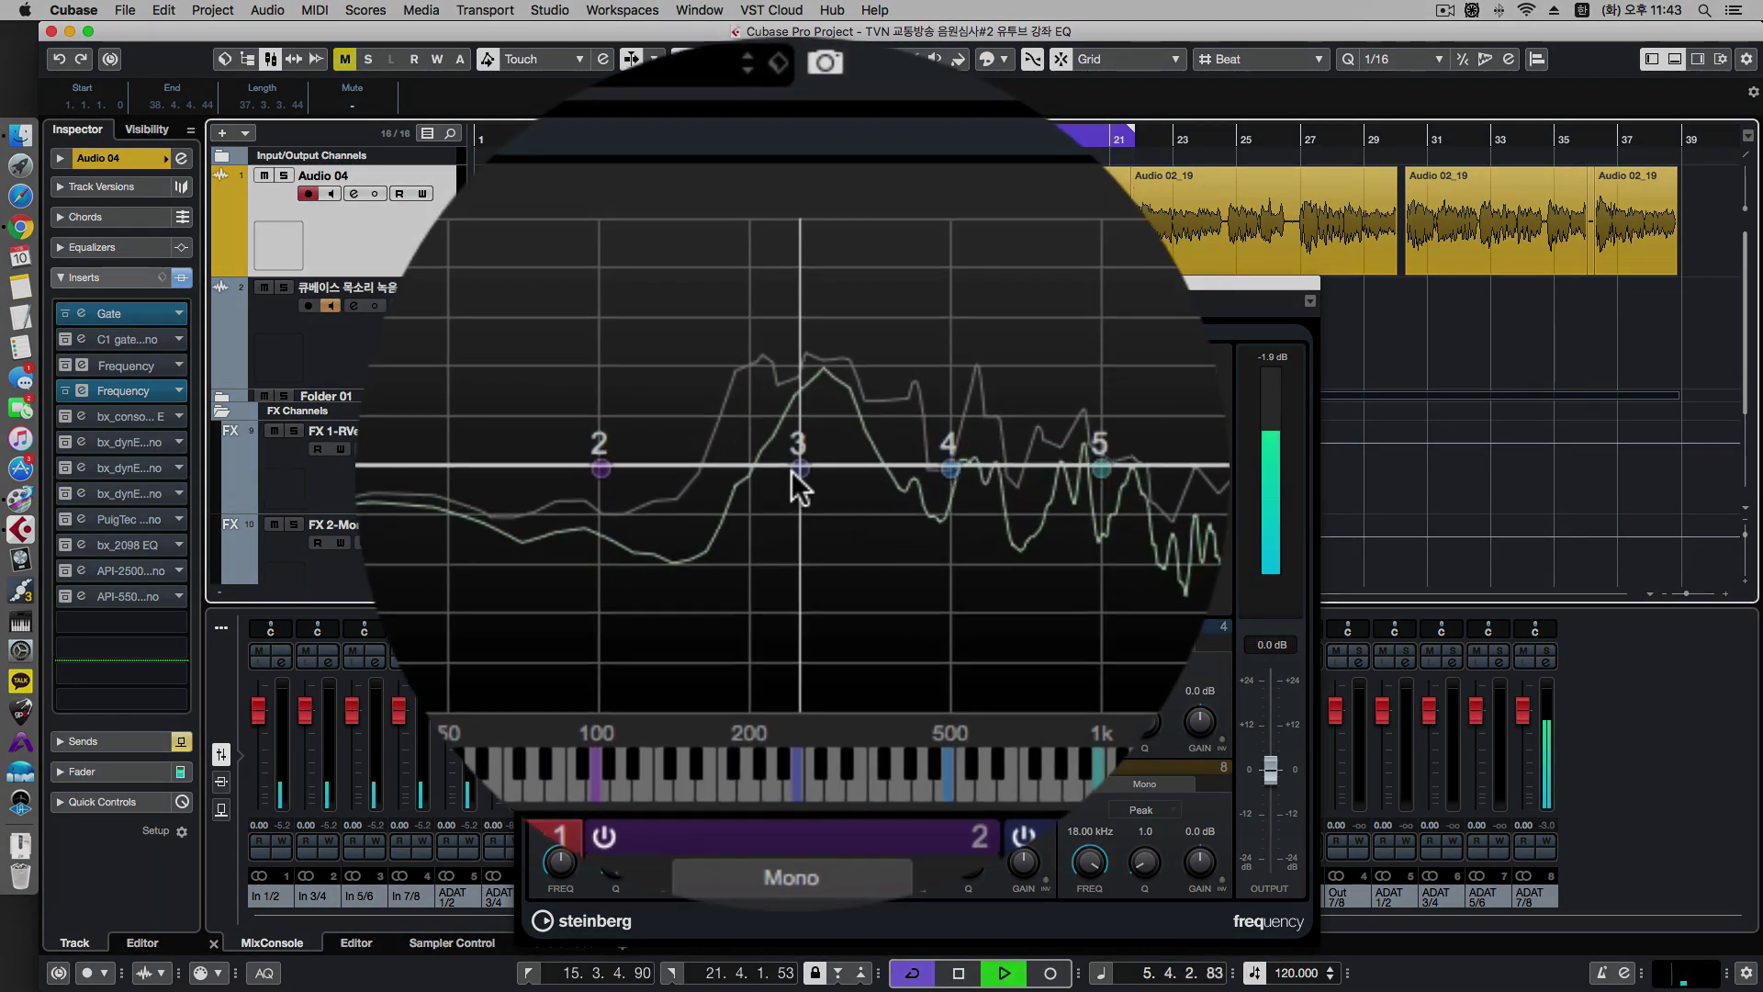
{"action": "key", "text": "space"}
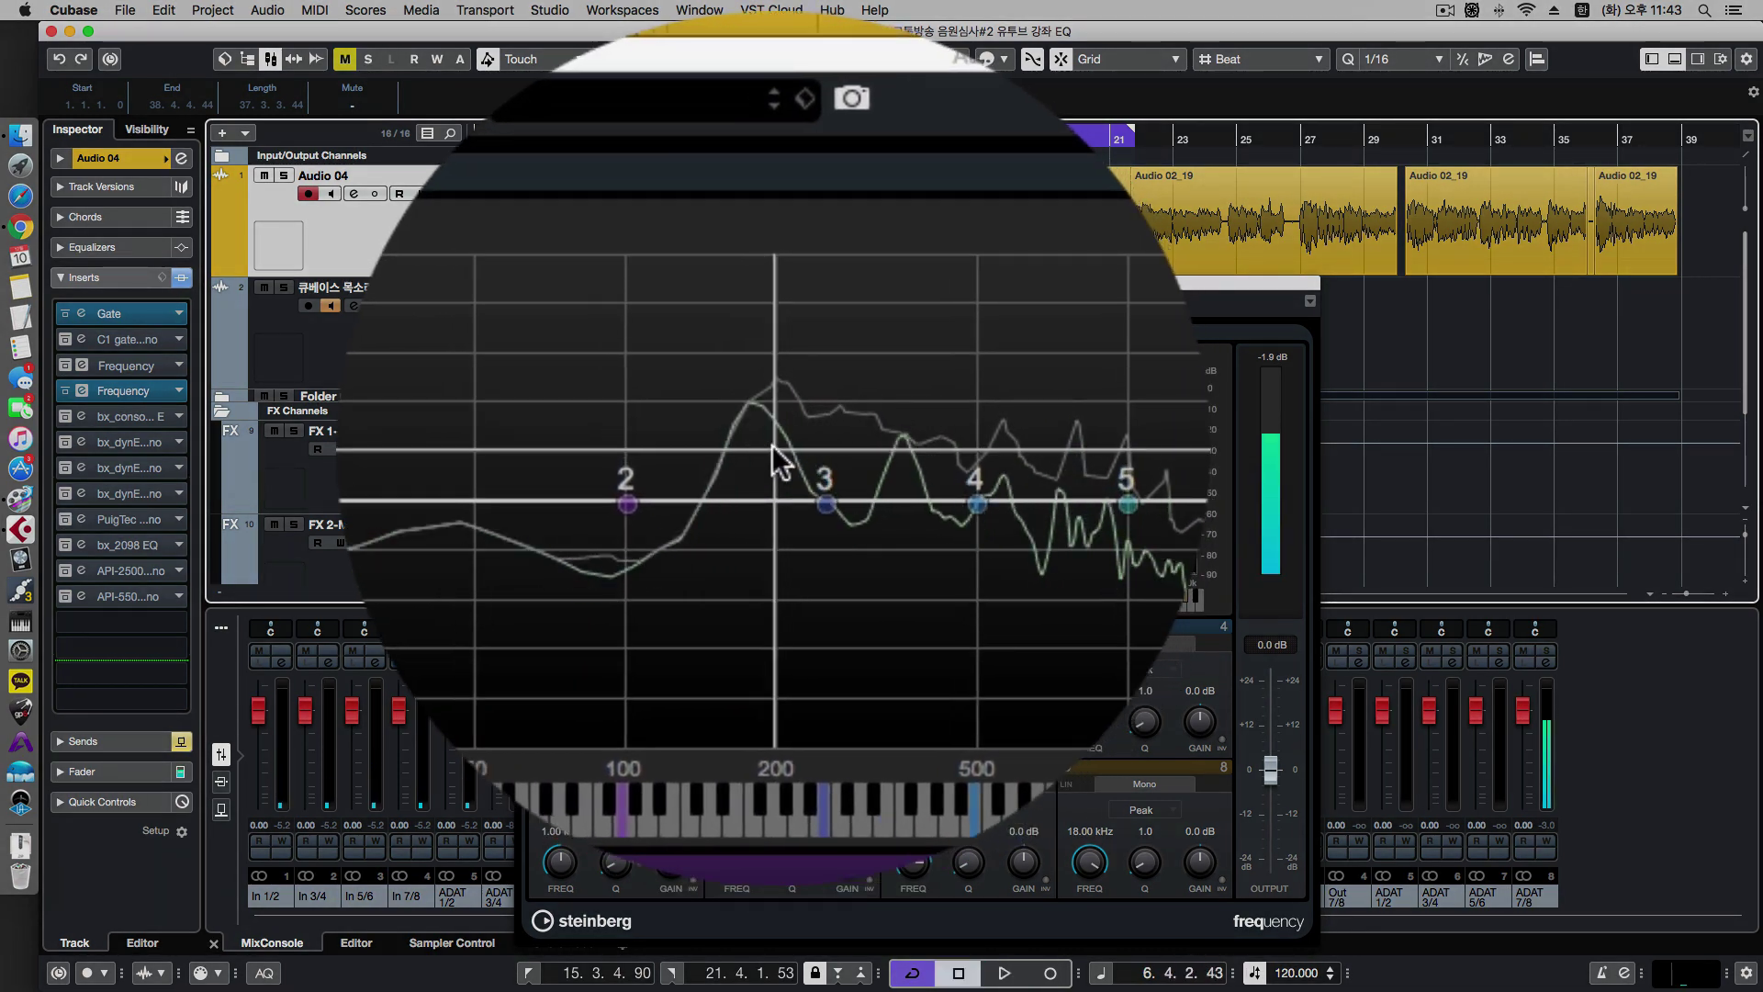
{"action": "key", "text": "space"}
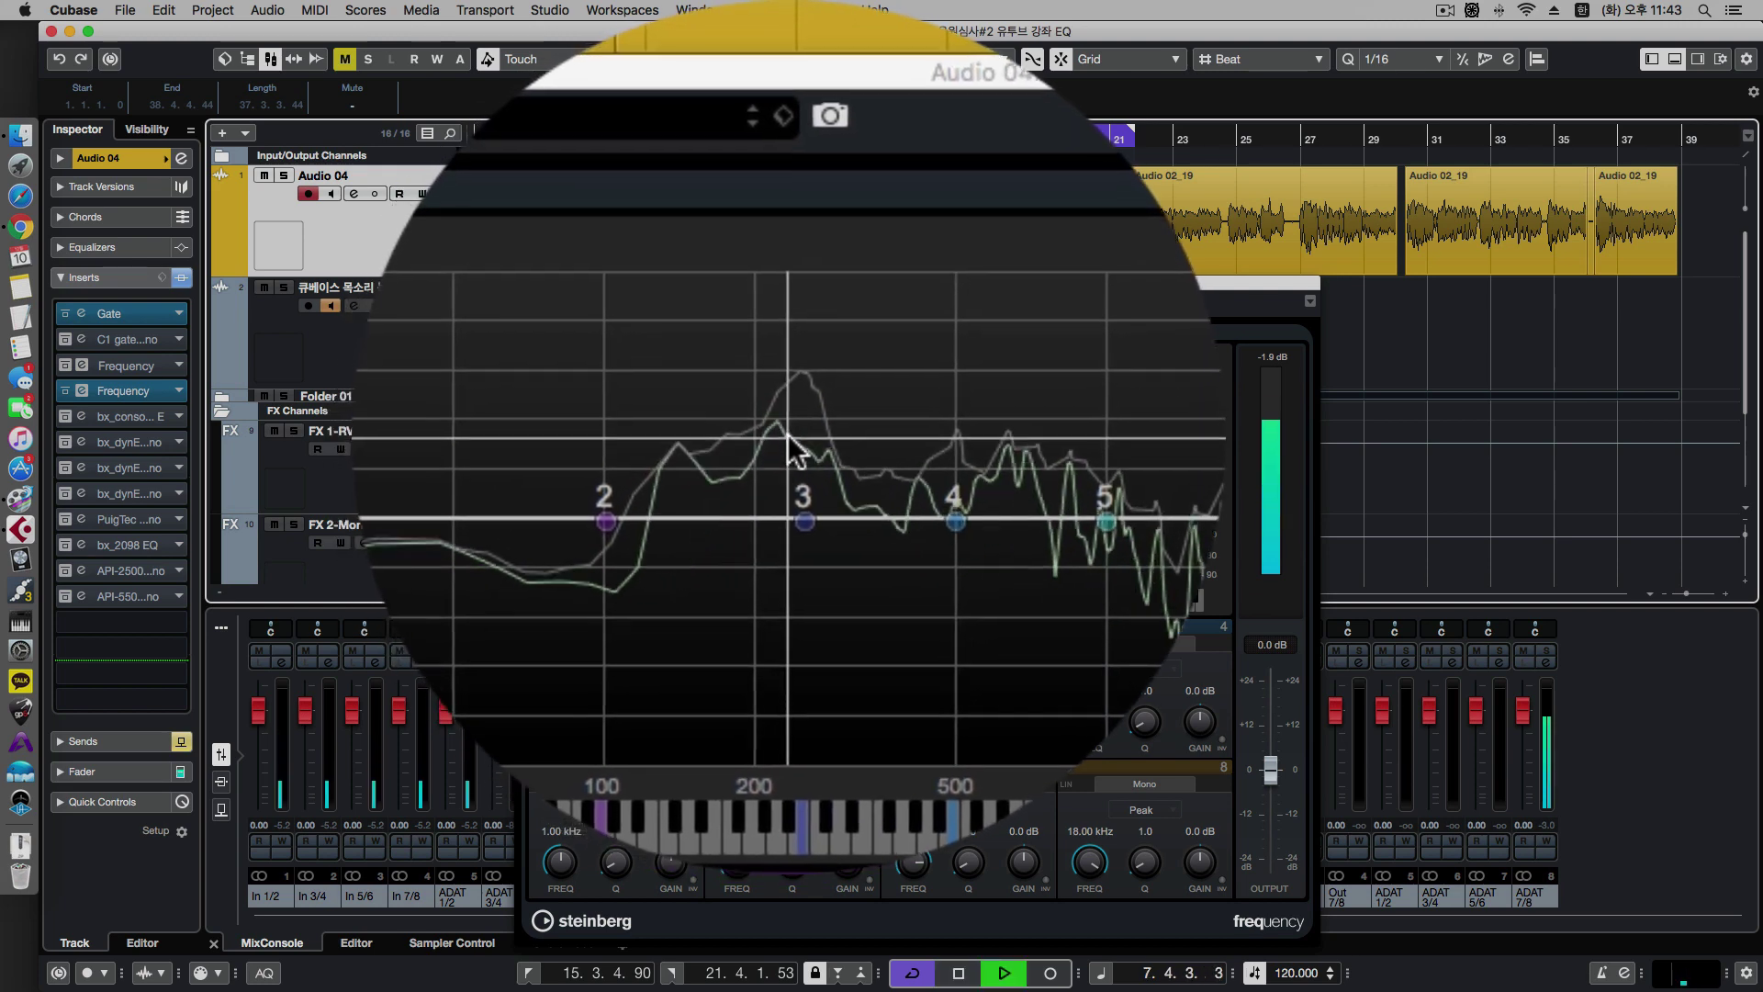
{"action": "key", "text": "space"}
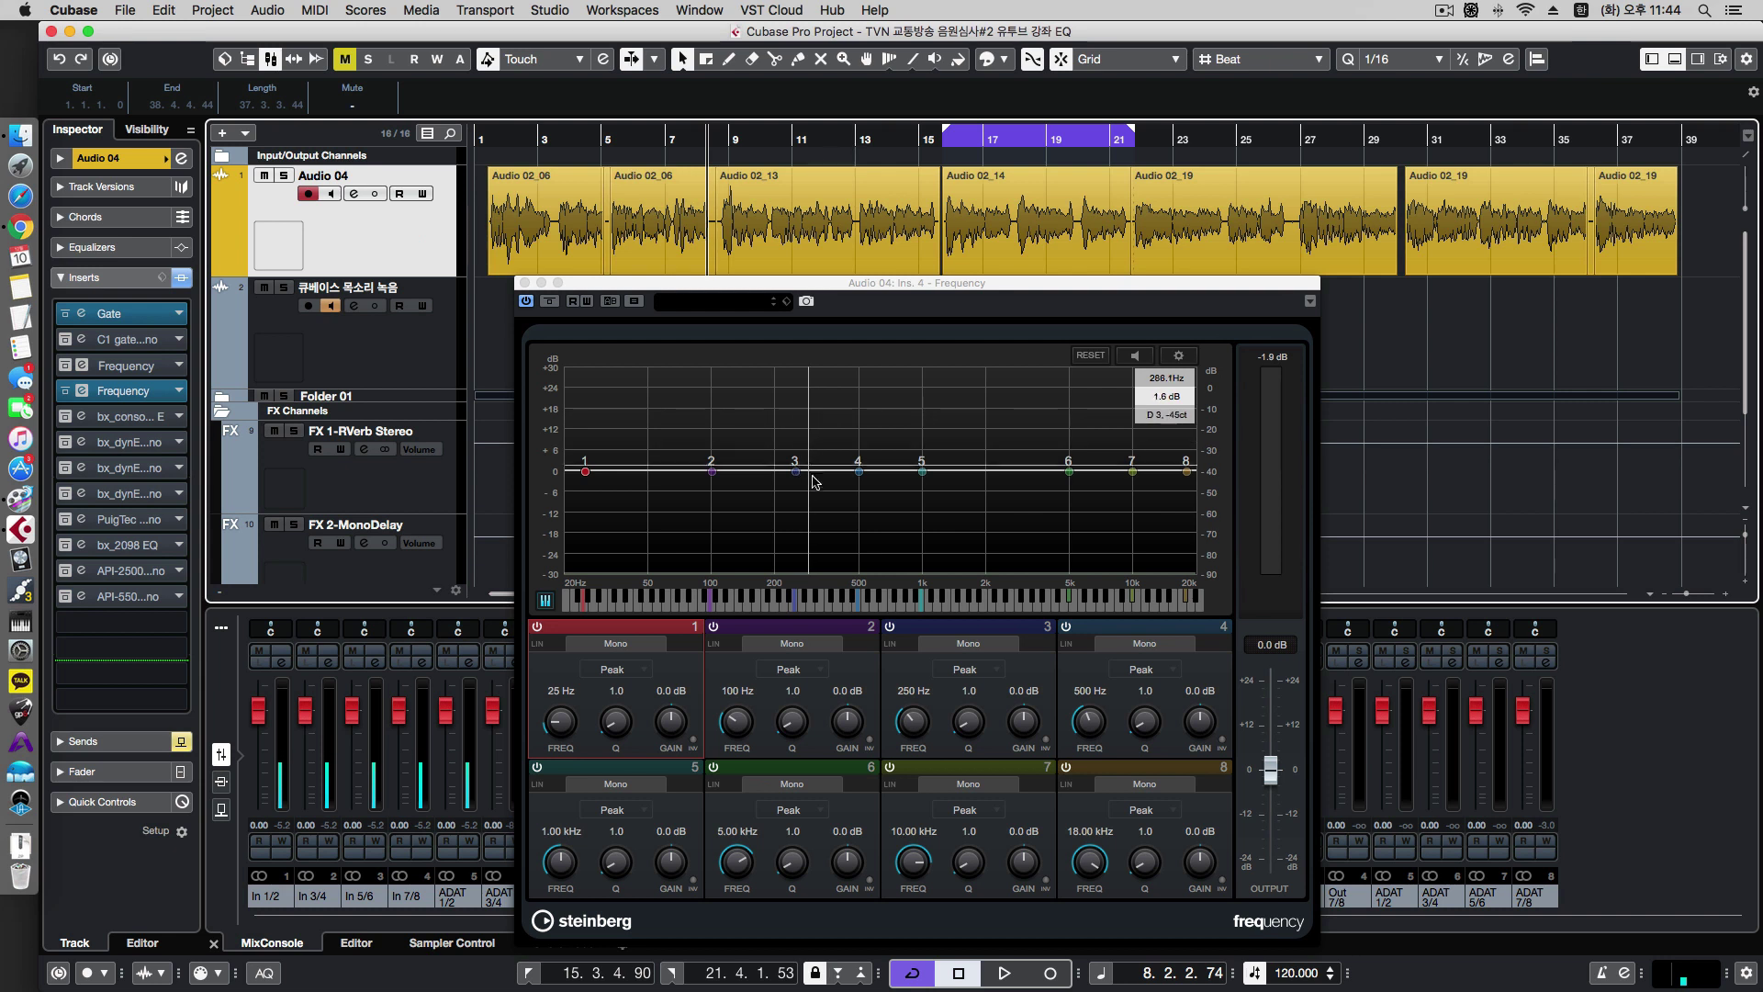
Set band 1 of the new Frequency EQ to the Cut 6 filter type with a frequency of 100 Hz.
{"action": "left_click", "coordinate": [585, 474]}
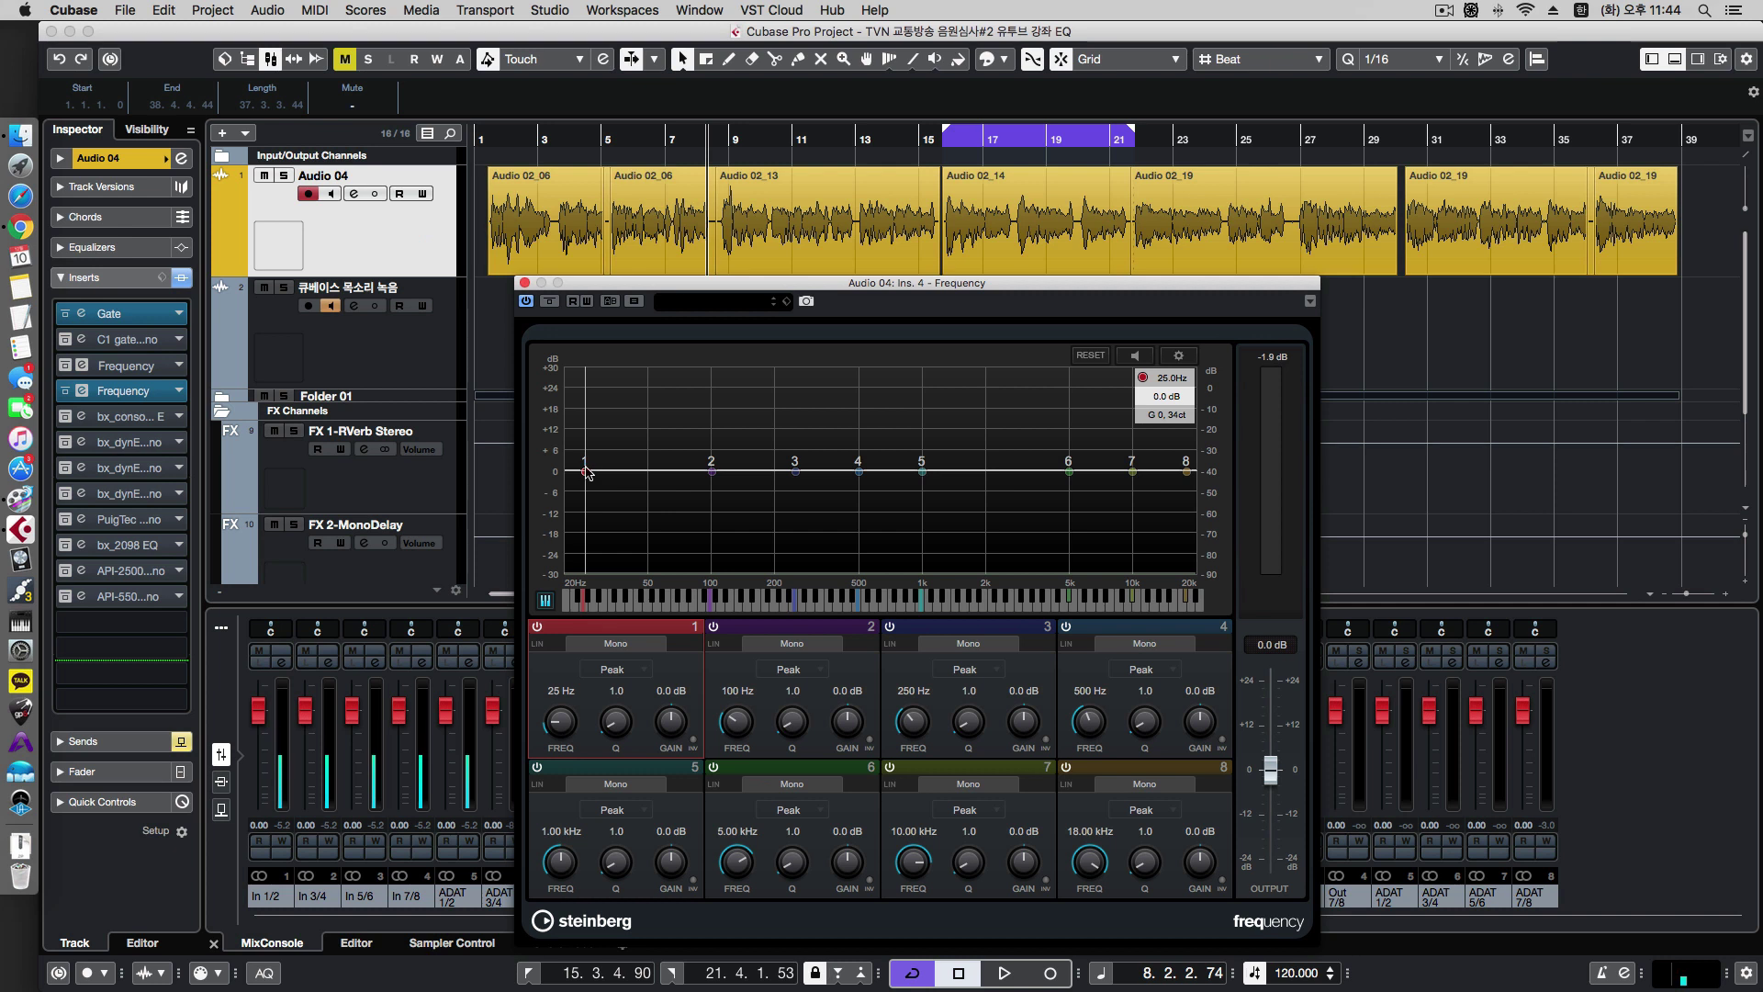
{"action": "mouse_move", "coordinate": [587, 473]}
{"action": "left_mouse_down"}
{"action": "mouse_move", "coordinate": [609, 500]}
{"action": "mouse_move", "coordinate": [592, 442]}
{"action": "mouse_move", "coordinate": [599, 473]}
{"action": "left_mouse_up"}
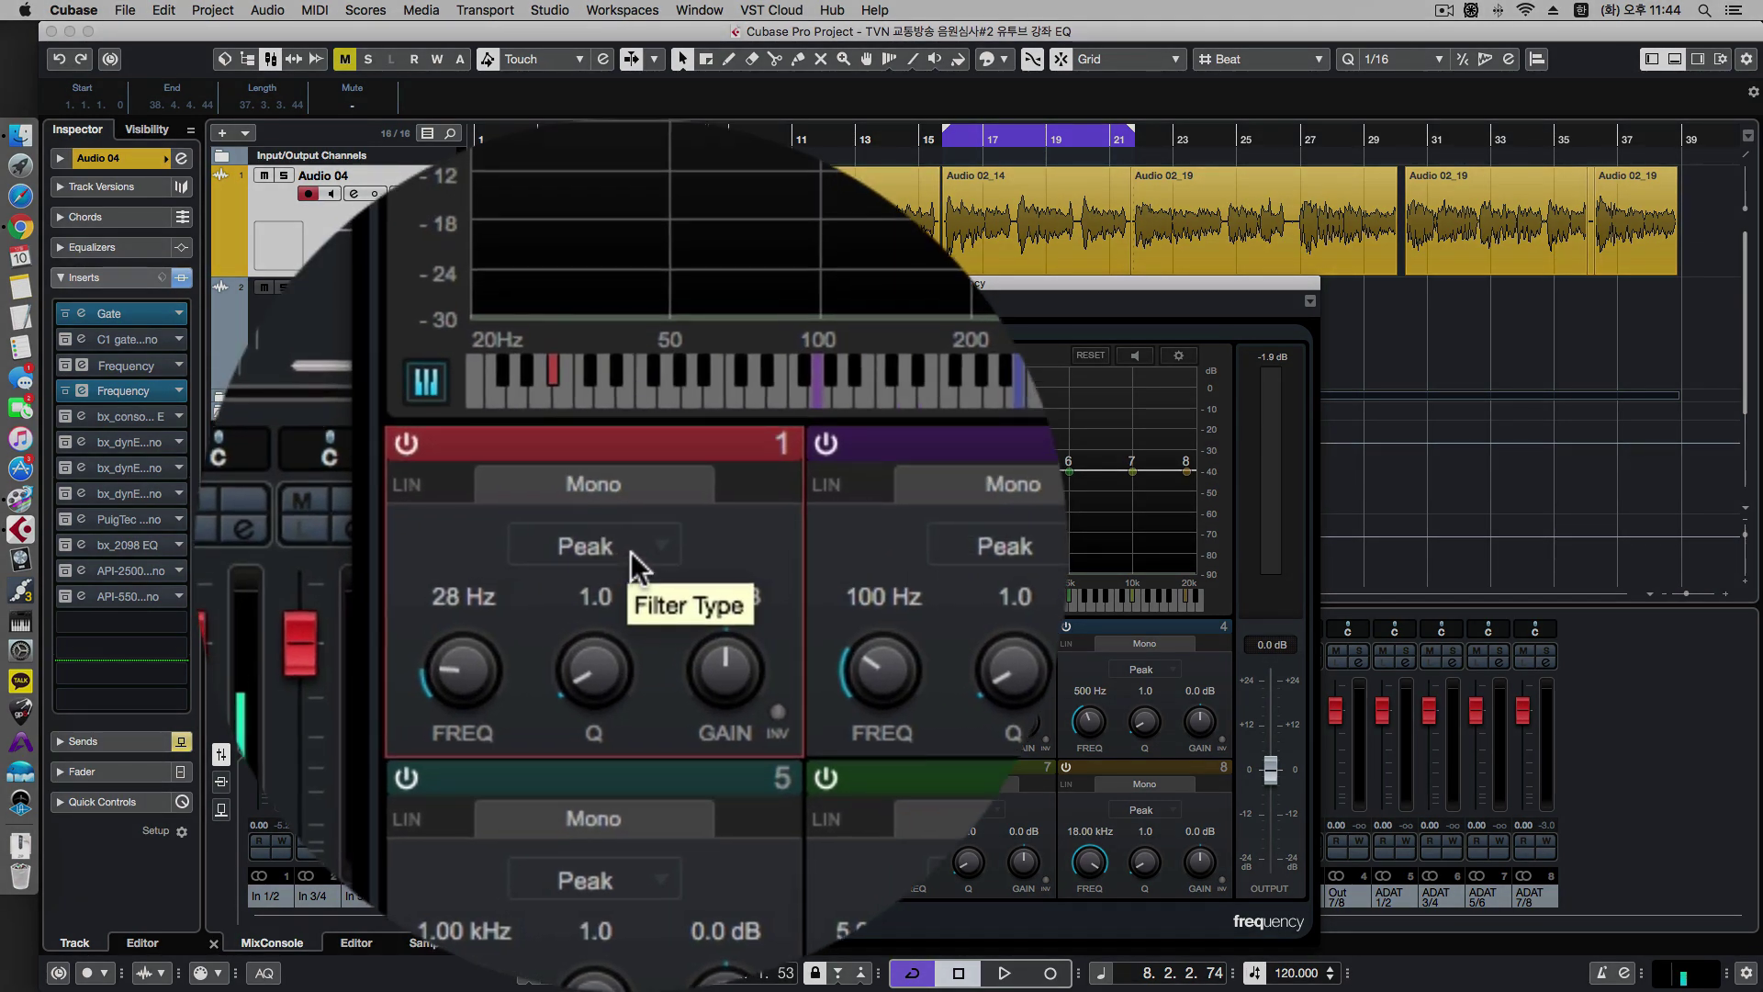
{"action": "left_click", "coordinate": [630, 551]}
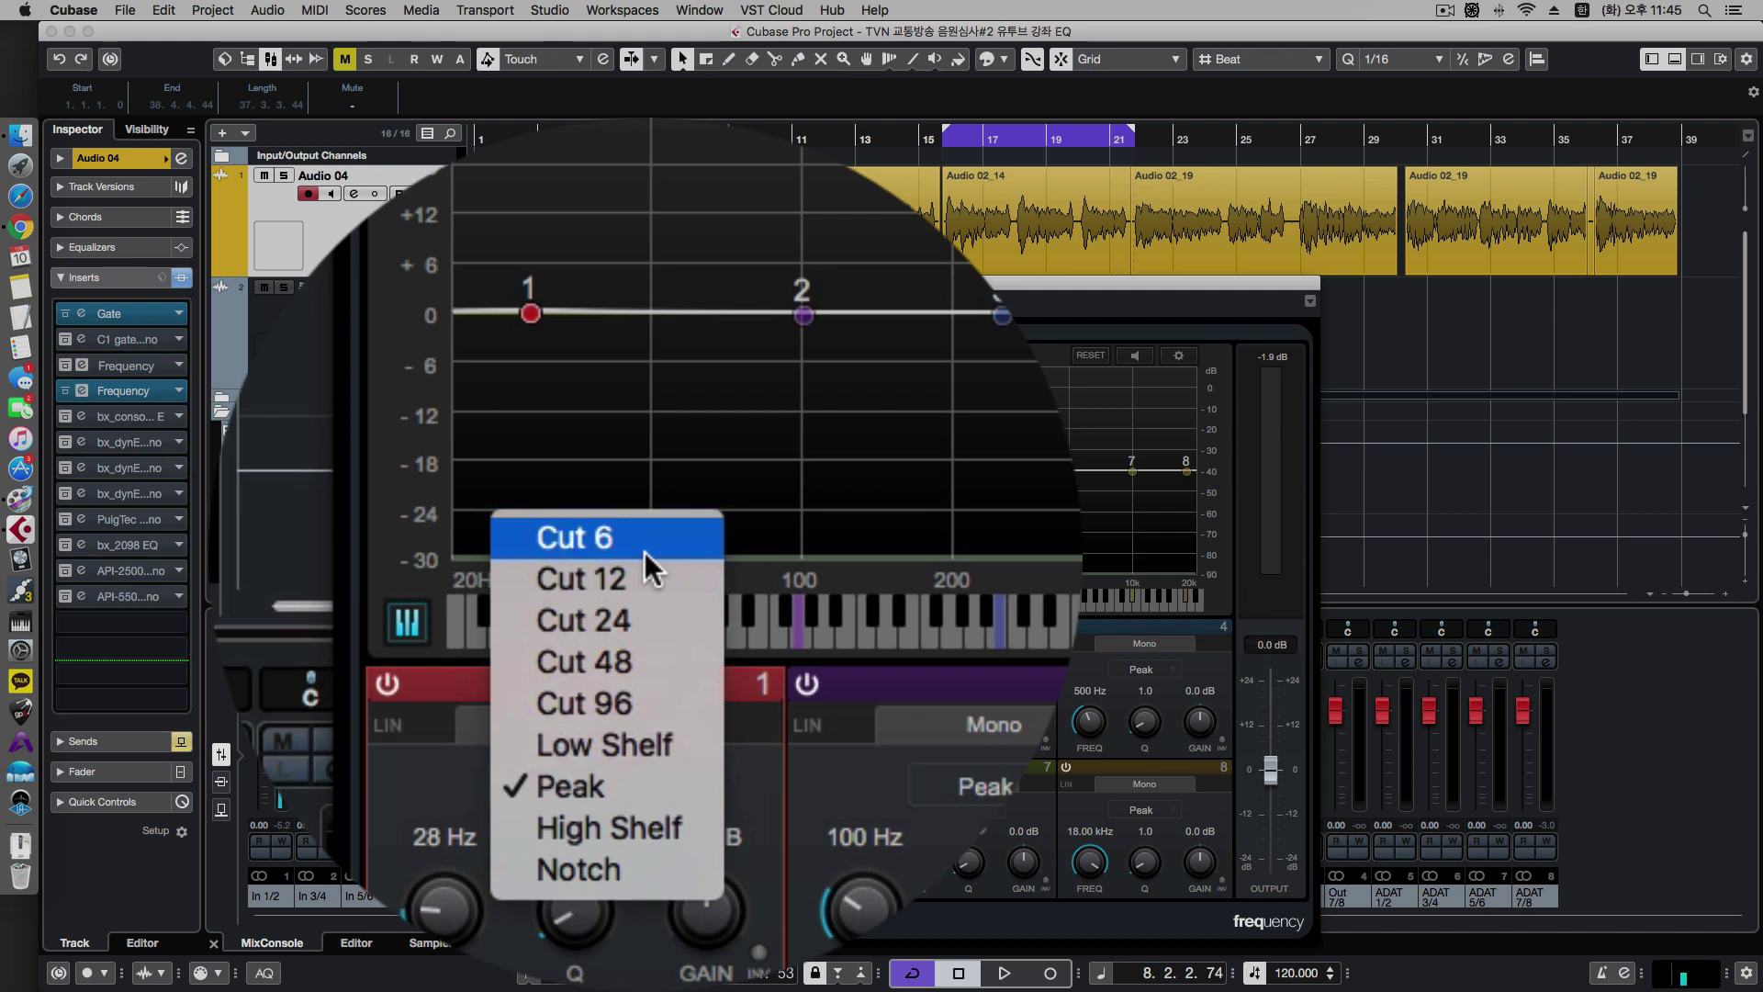
{"action": "left_click", "coordinate": [644, 553]}
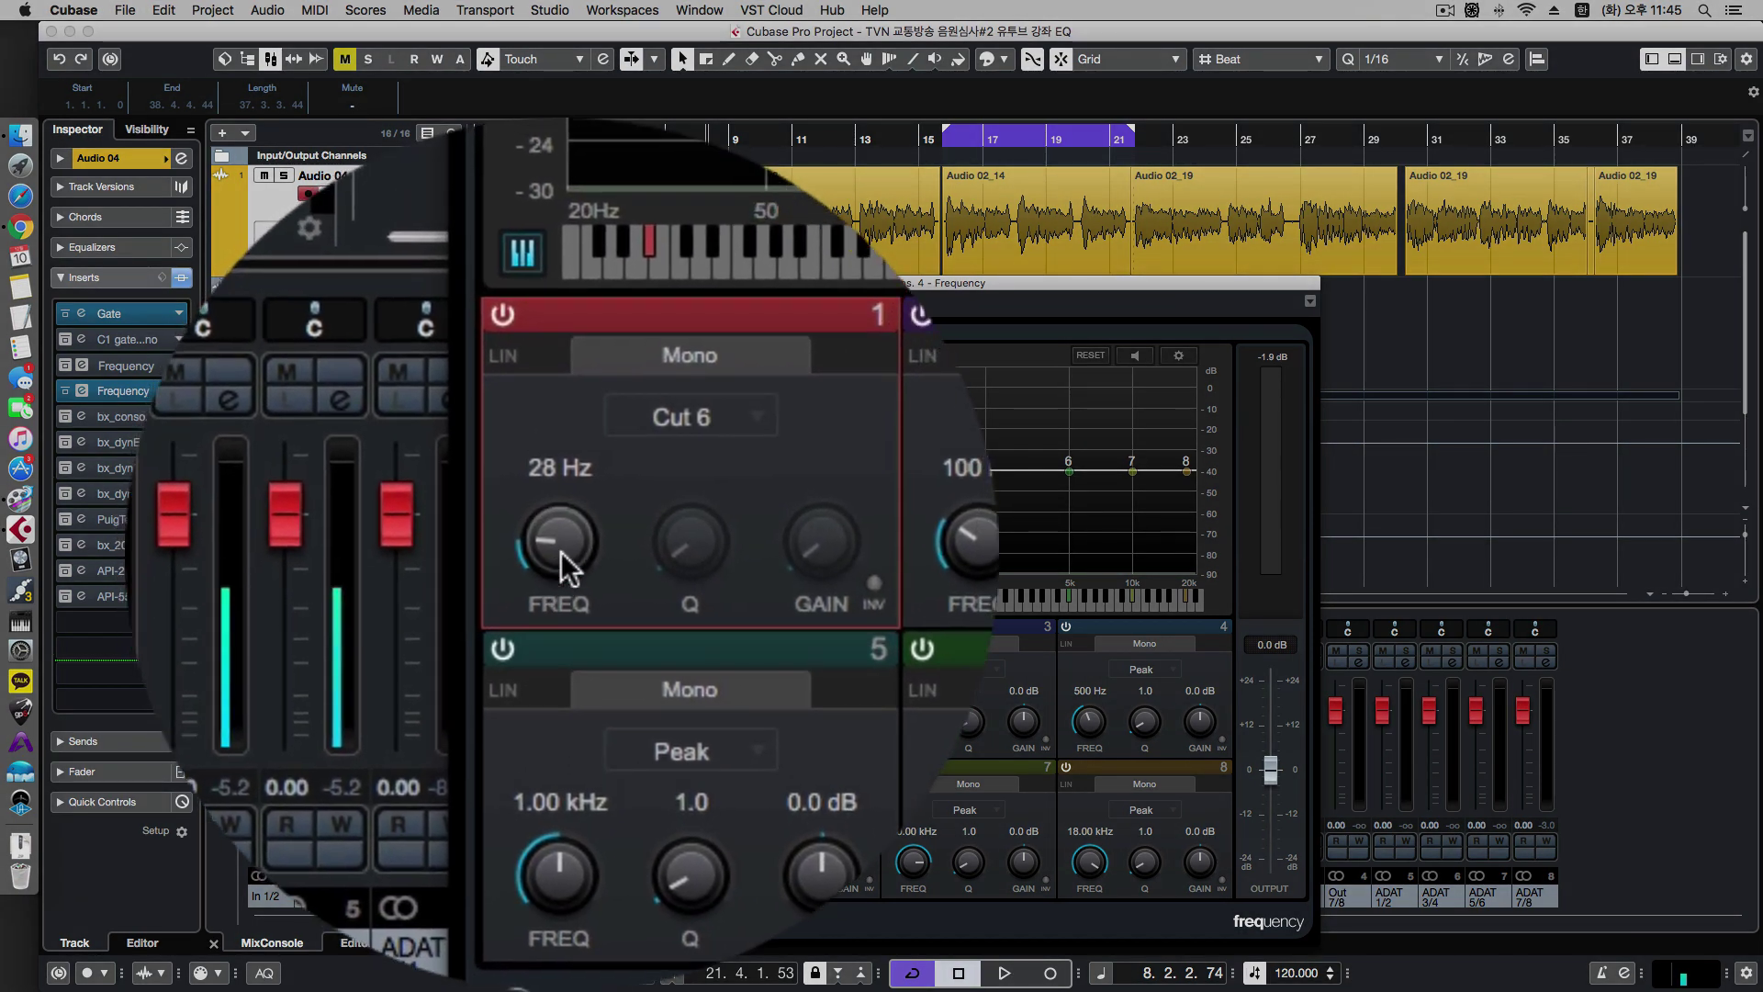
{"action": "left_click", "coordinate": [562, 551]}
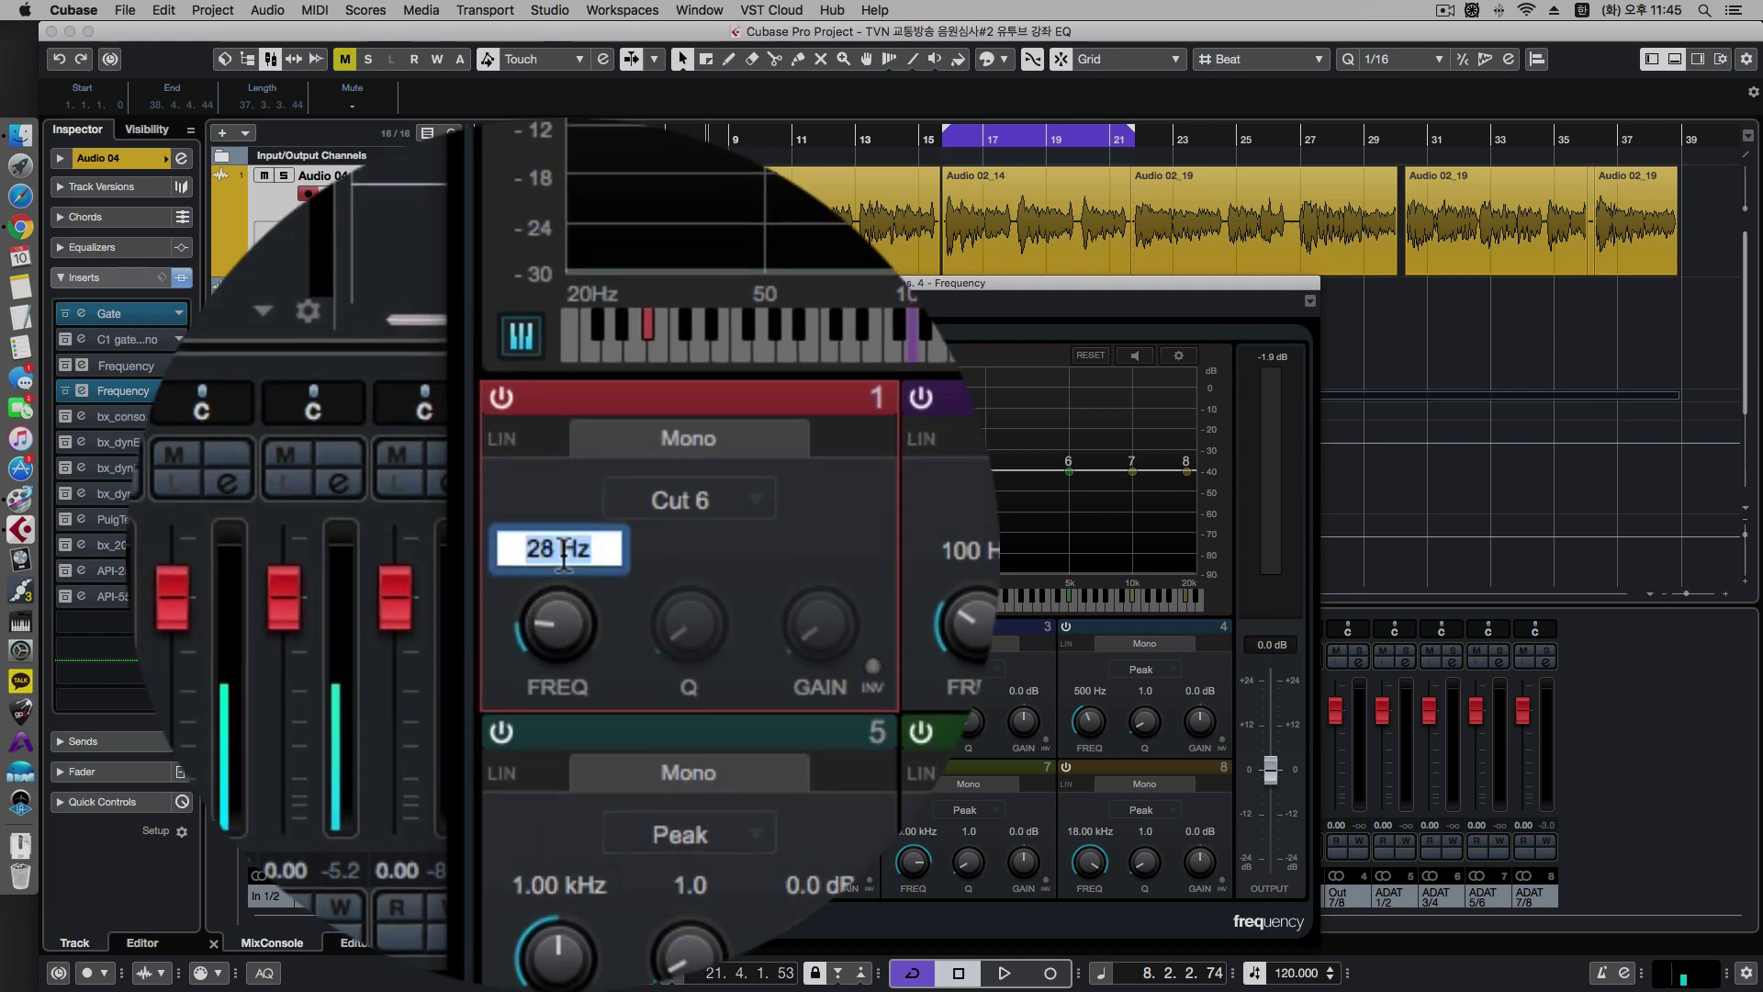
{"action": "type", "text": "100"}
{"action": "key", "text": "Return"}
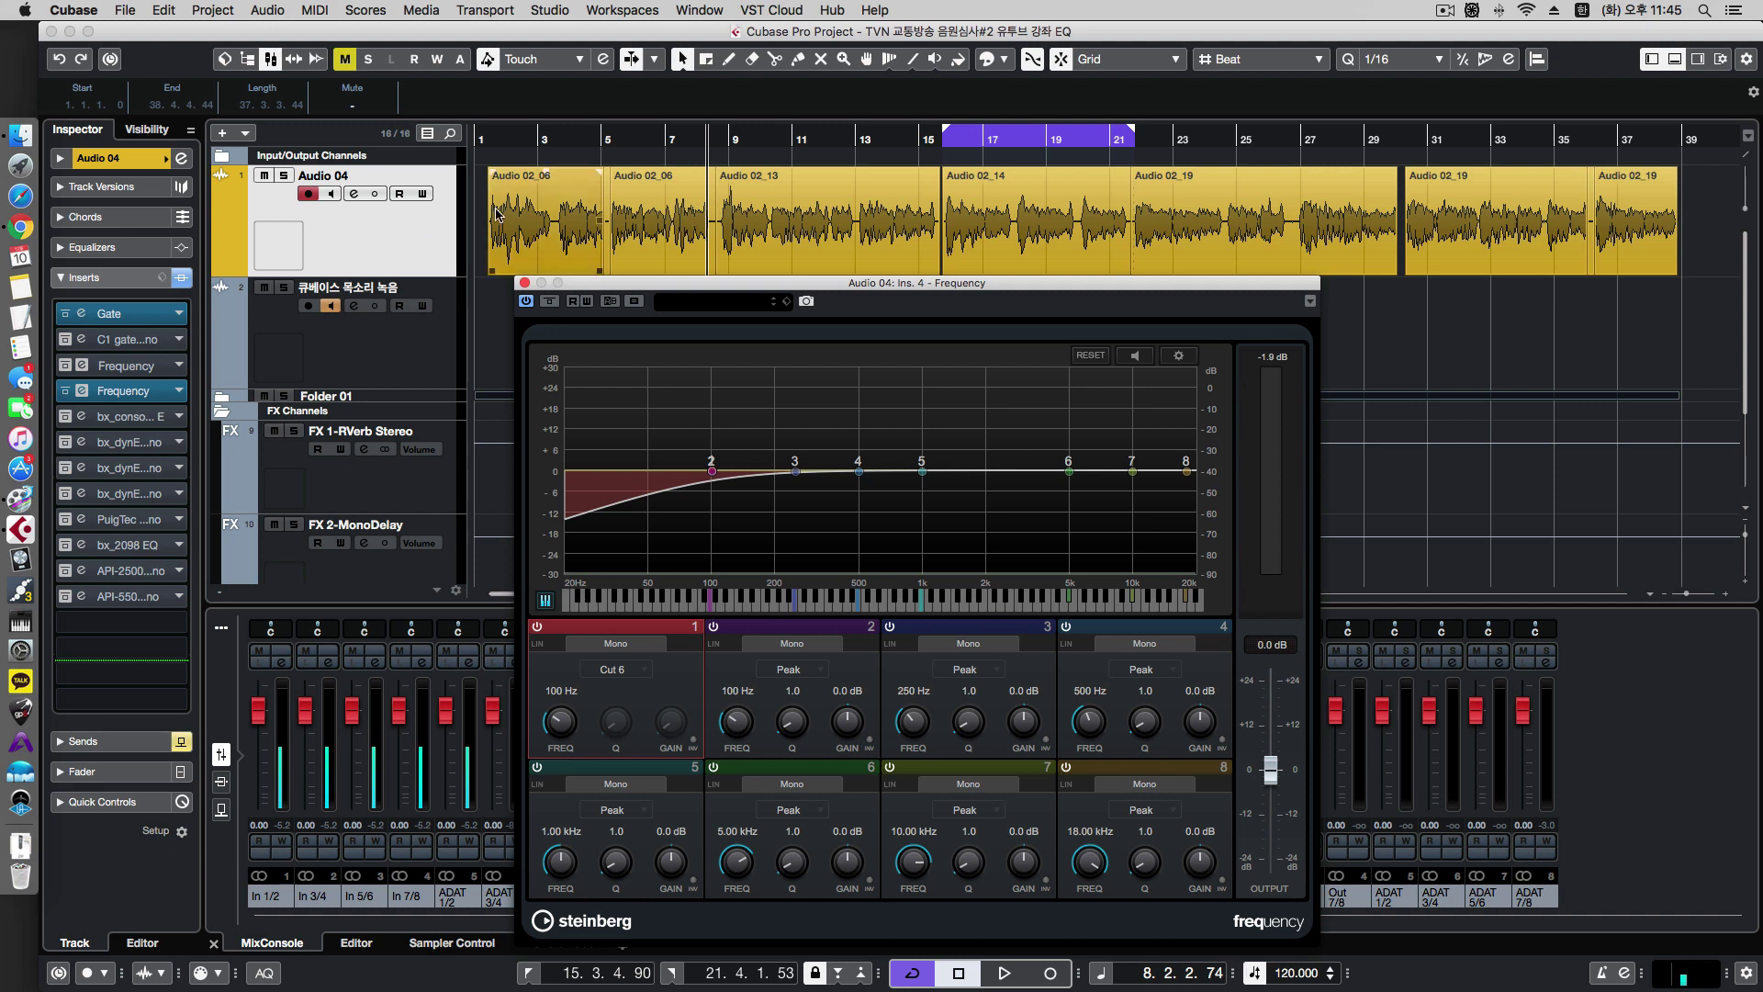
Bypass the Frequency EQ in the fourth insert slot and audition the opening of Audio 04 from position 1.3.1.
{"action": "left_click", "coordinate": [493, 140]}
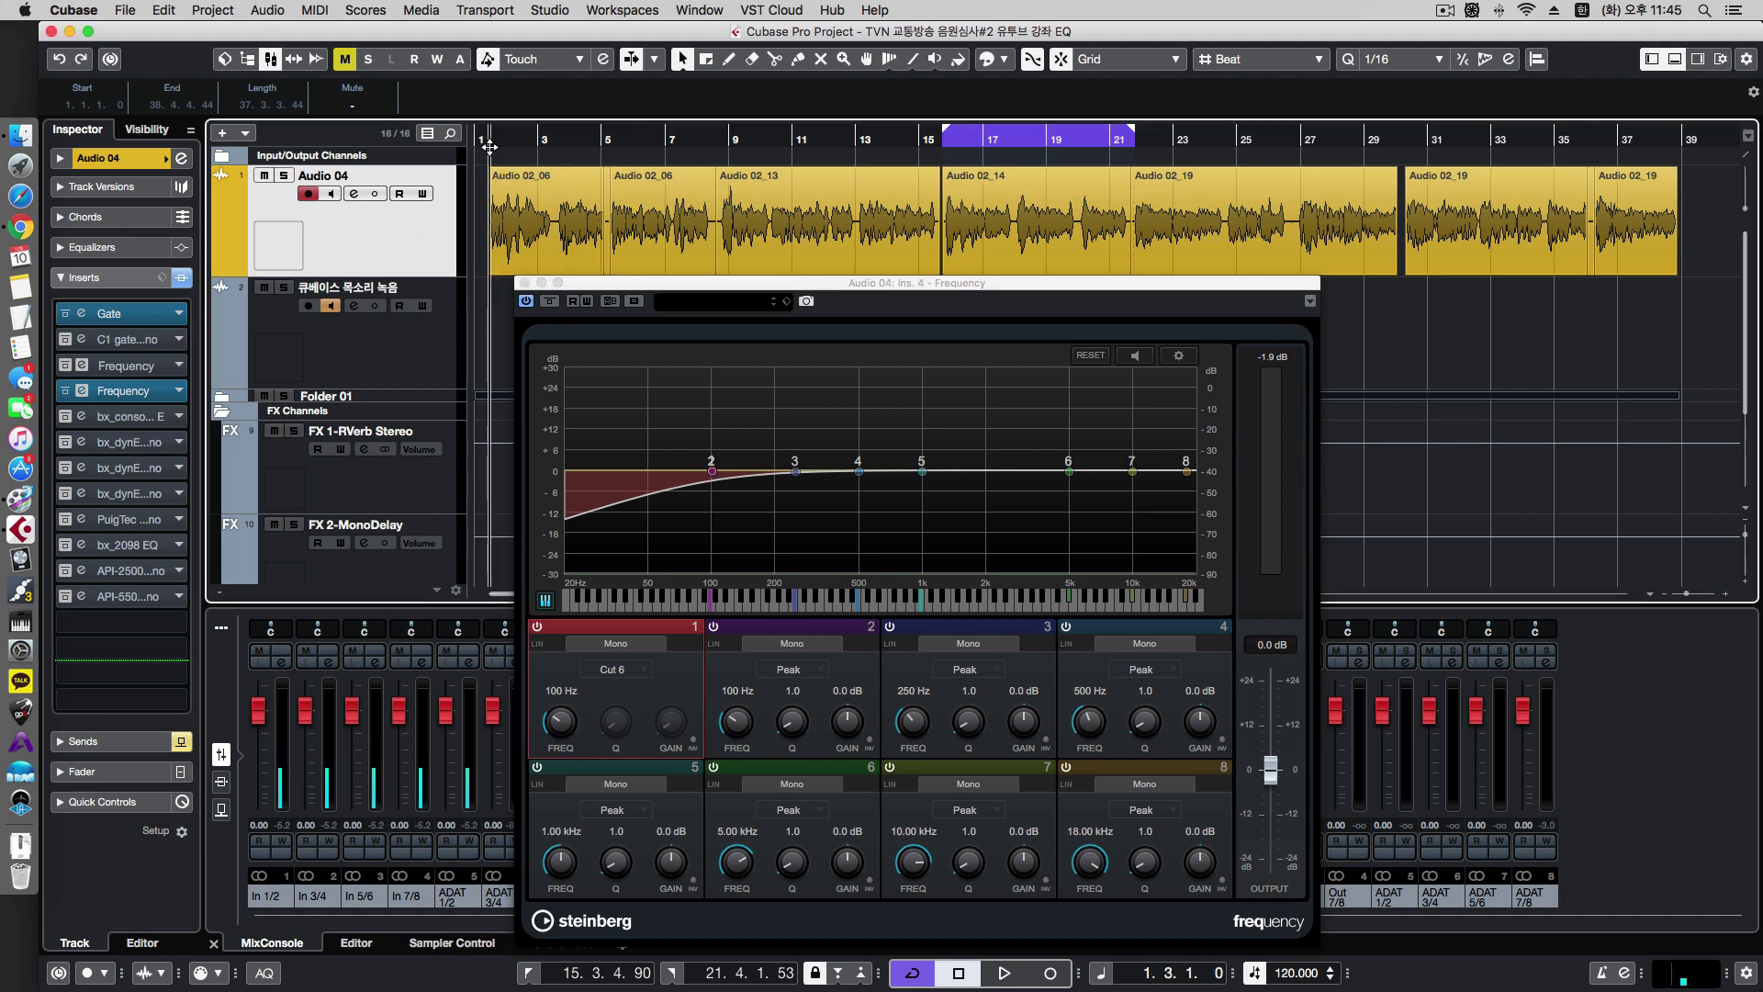
{"action": "left_click", "coordinate": [549, 302]}
{"action": "key", "text": "space"}
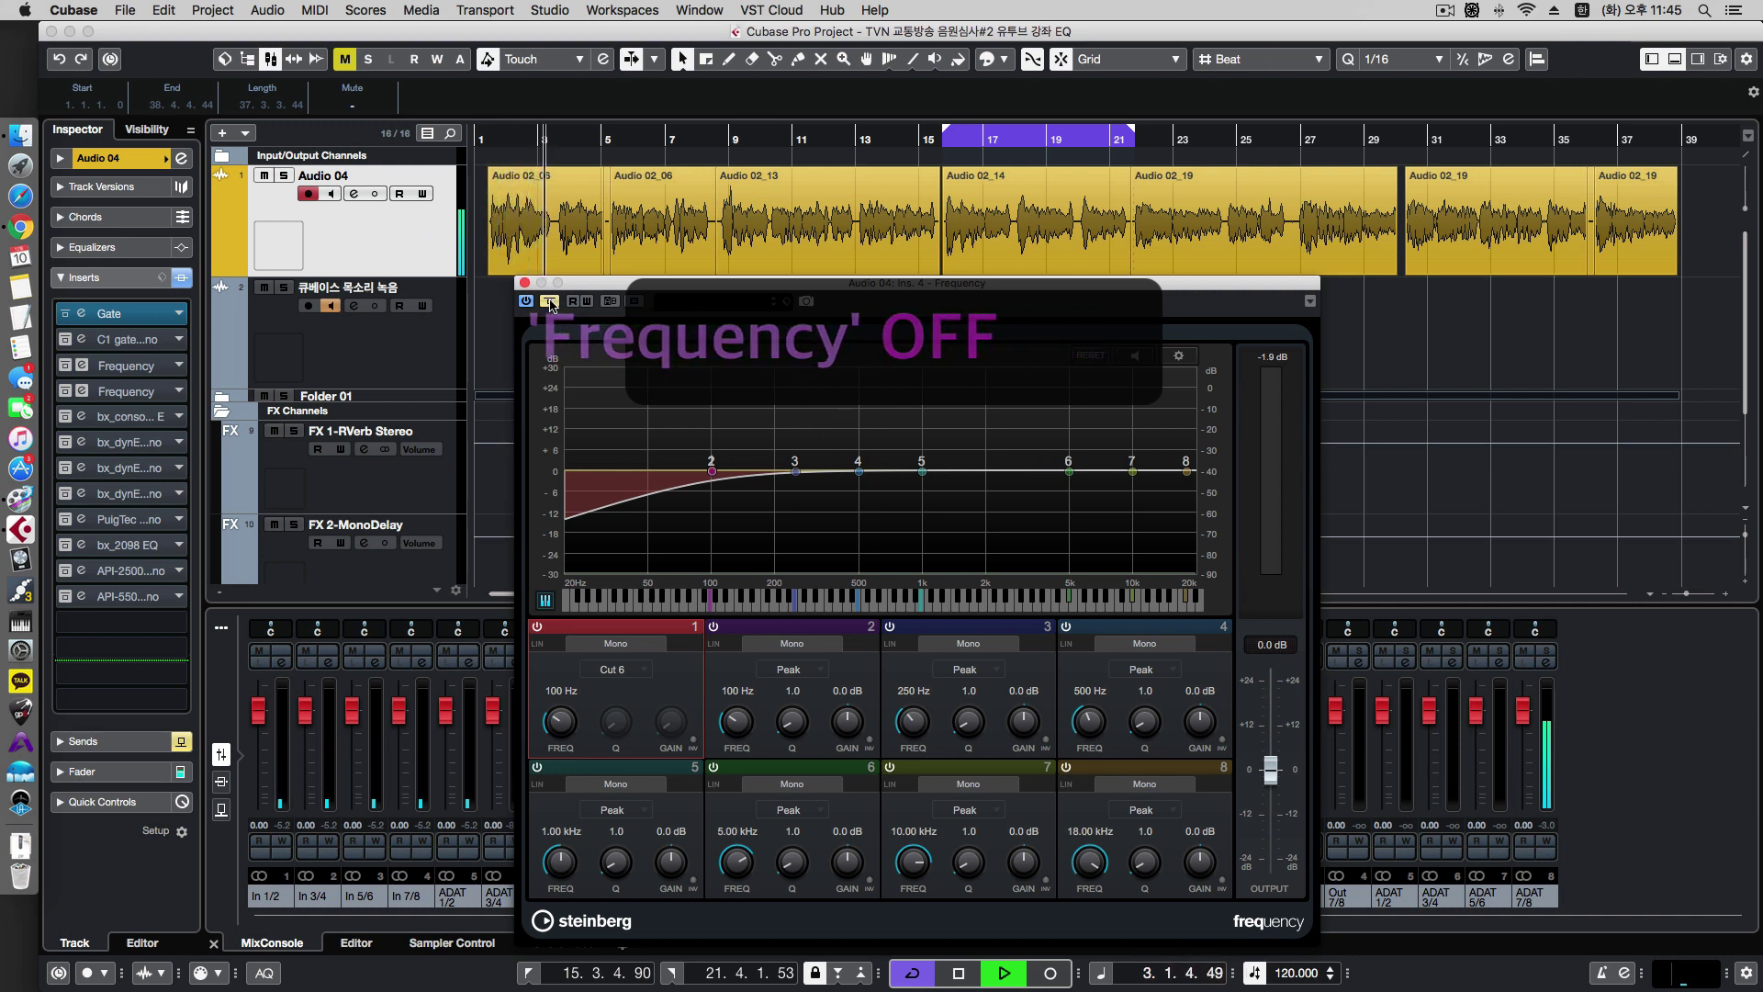
{"action": "key", "text": "space"}
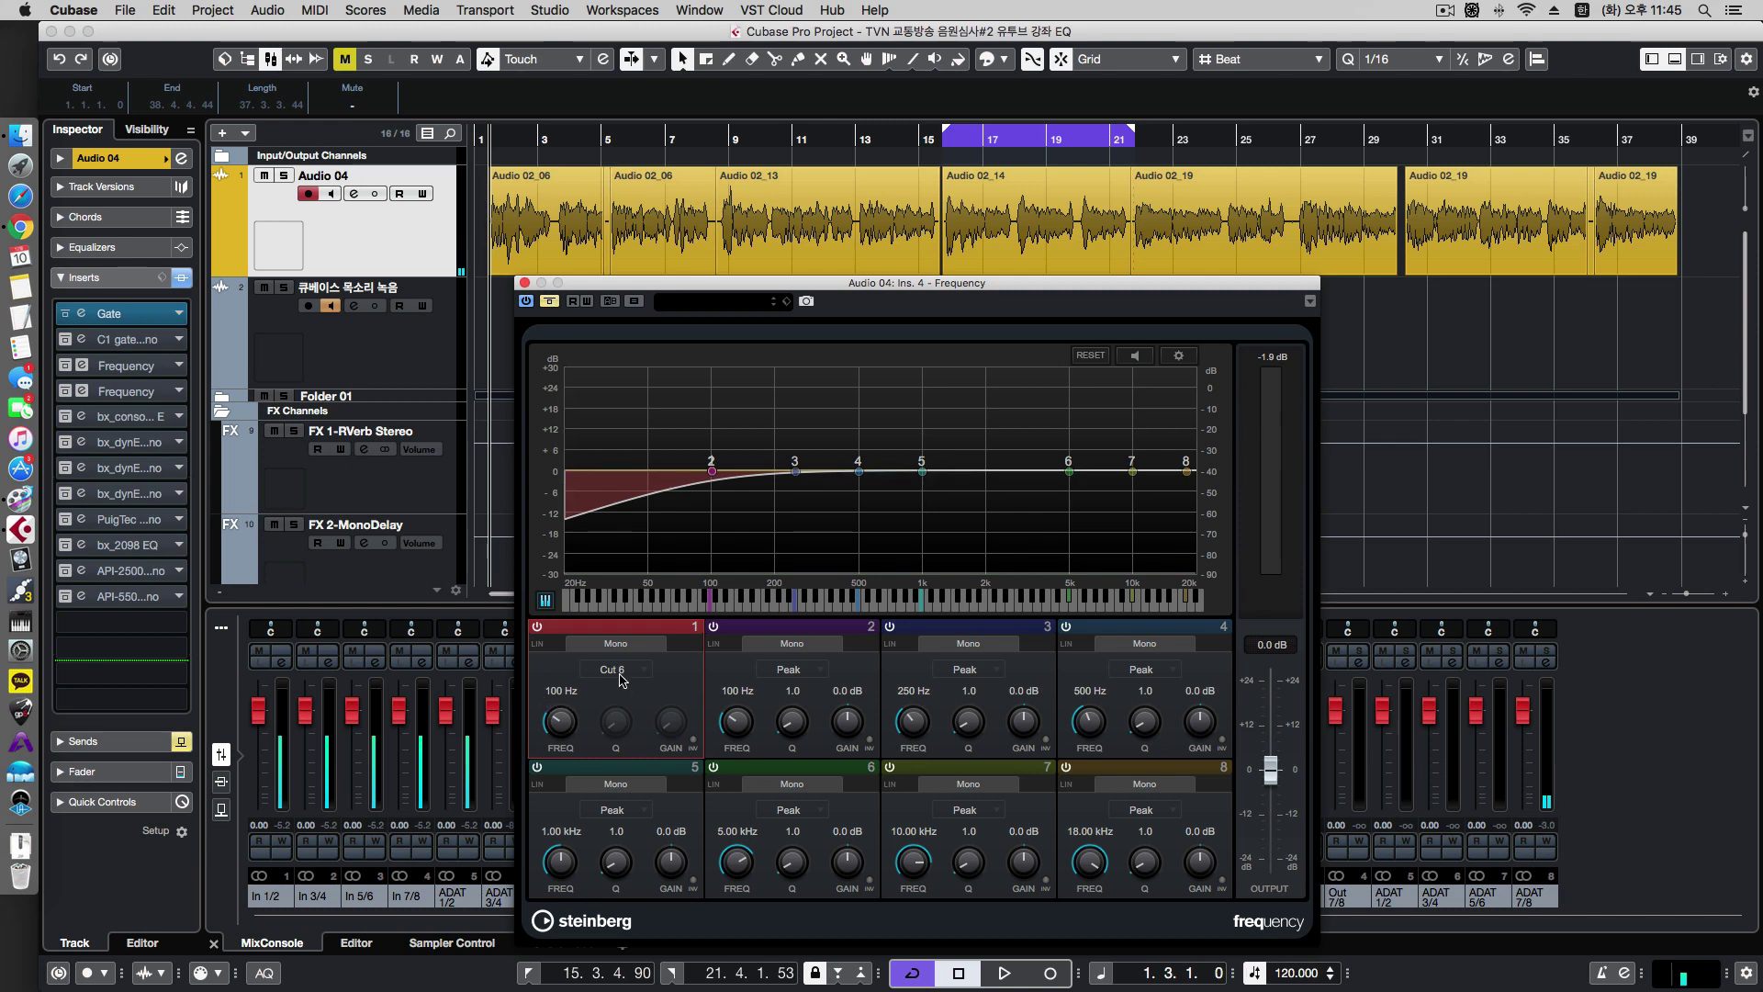
Reactivate the bypassed Frequency EQ in the fourth insert slot and audition the opening of Audio 04 with the Cut 6 filter.
{"action": "left_click", "coordinate": [552, 307]}
{"action": "key", "text": "space"}
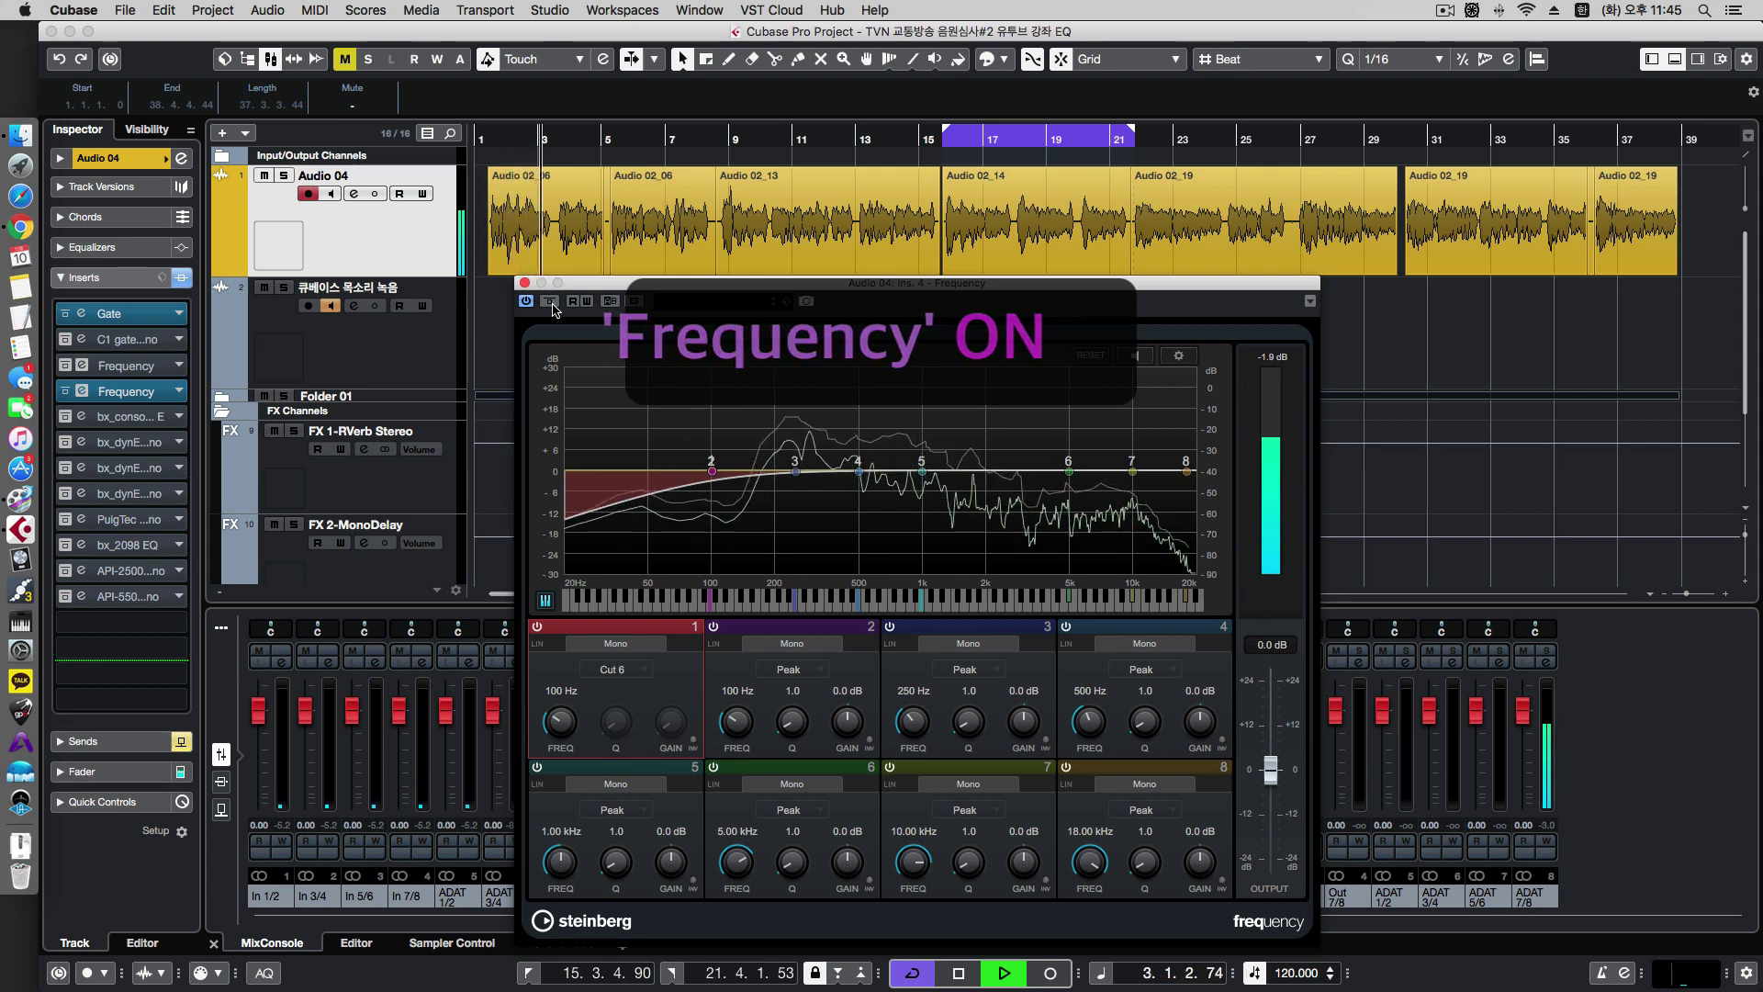
{"action": "key", "text": "space"}
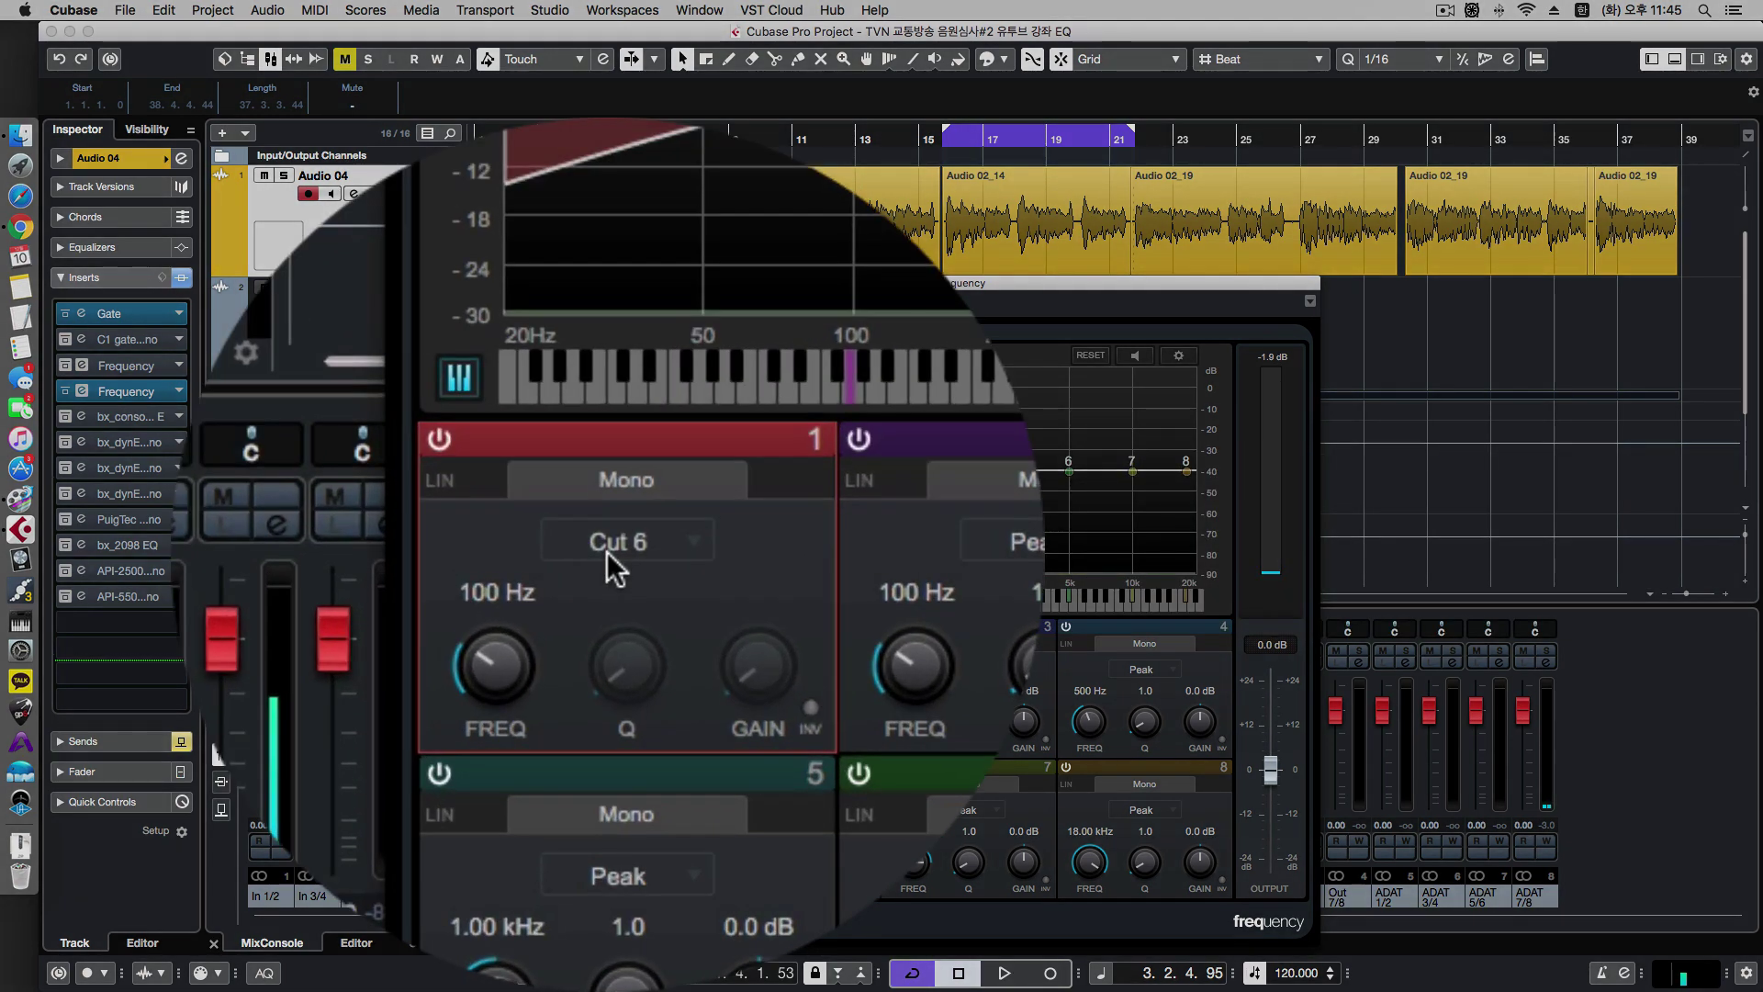
Change band 1's filter type to Cut 96 and audition the opening of Audio 04.
{"action": "left_click", "coordinate": [606, 551]}
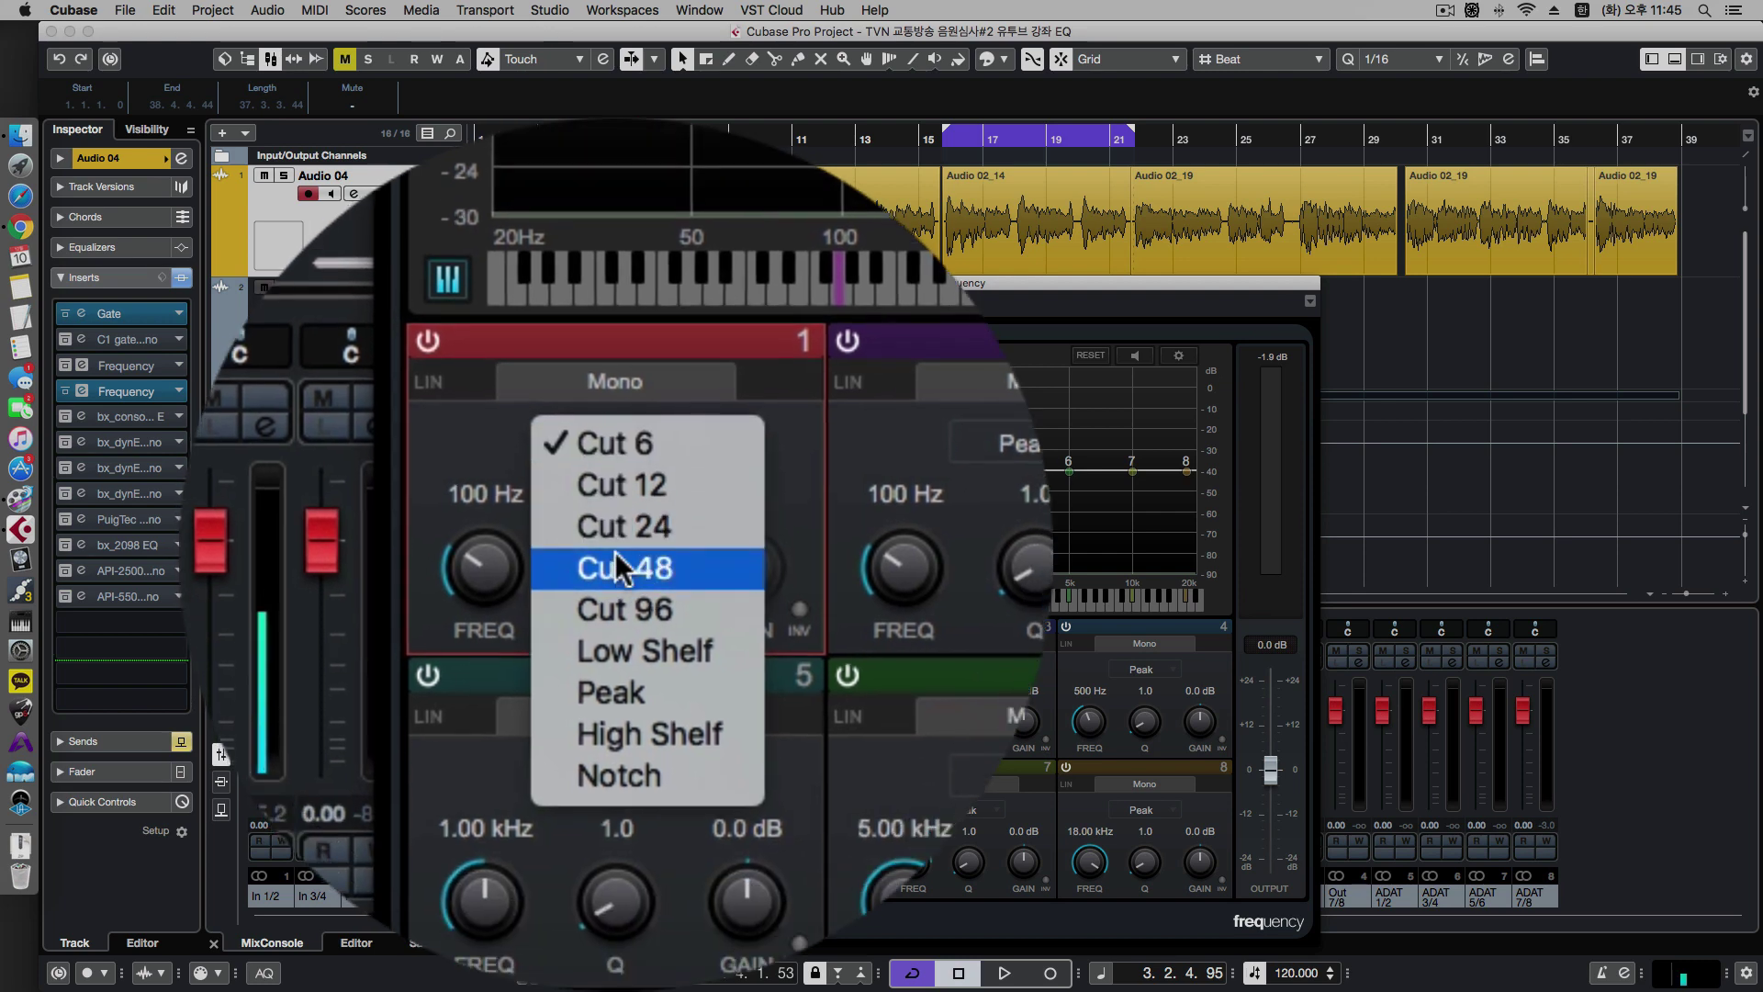
{"action": "key", "text": "Escape"}
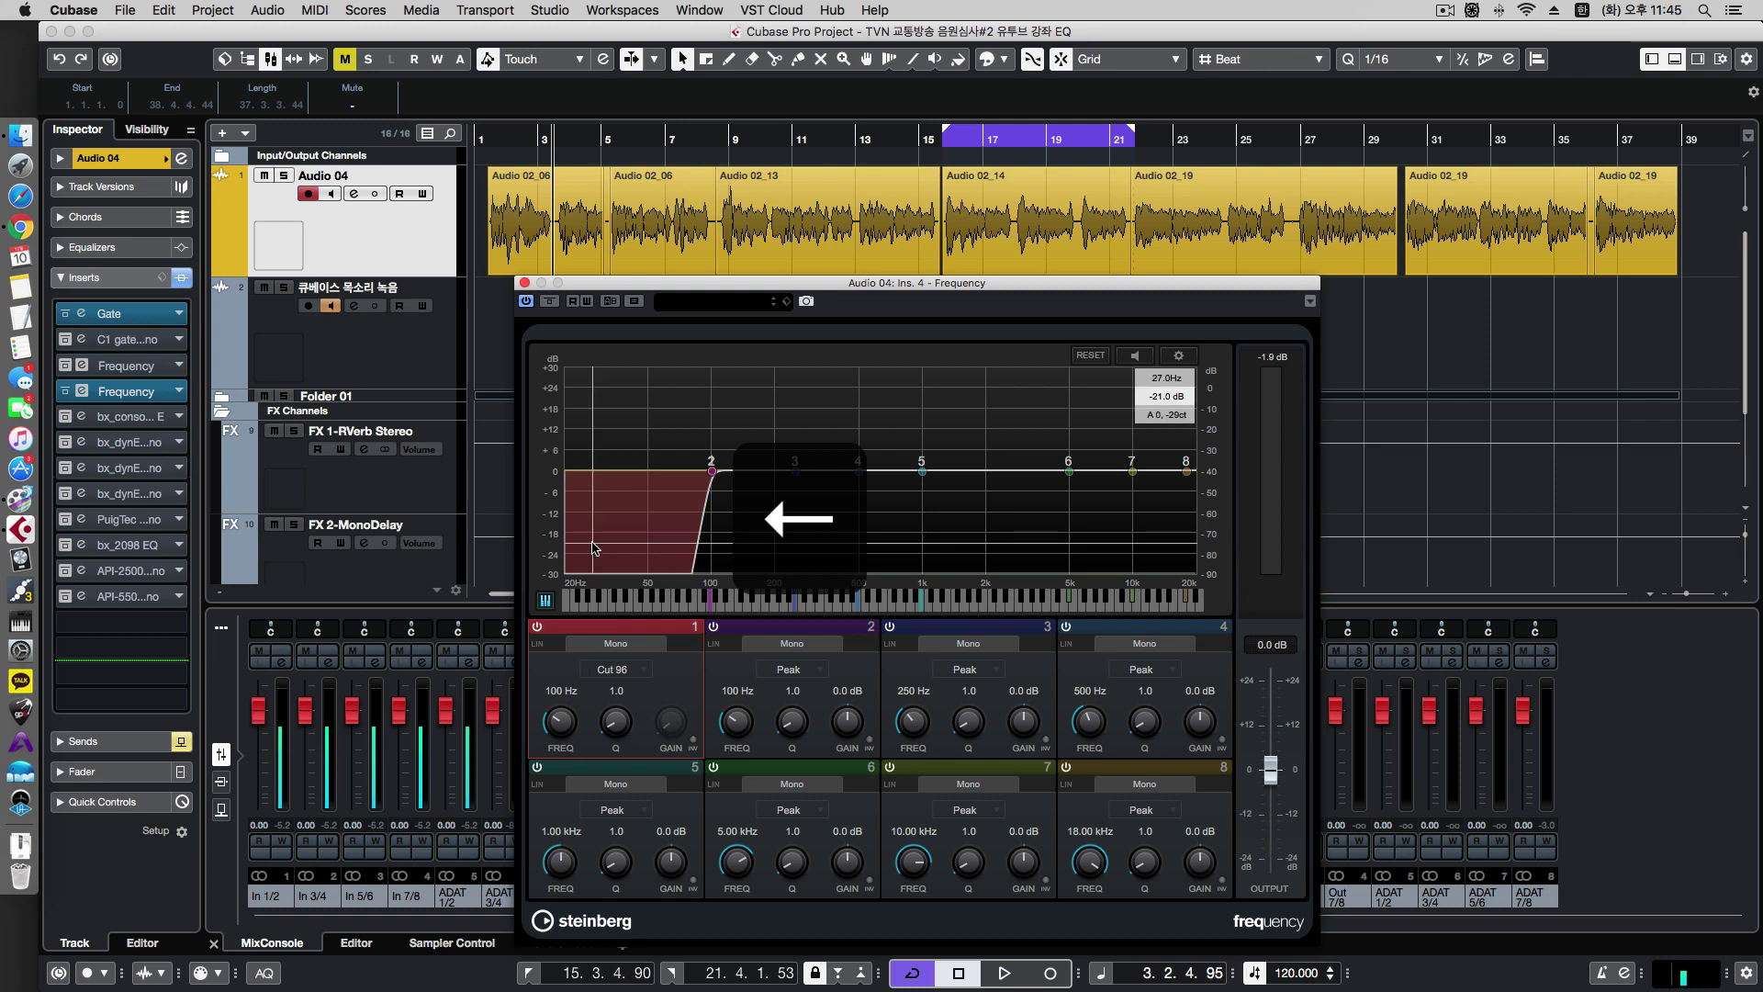
{"action": "key", "text": "space"}
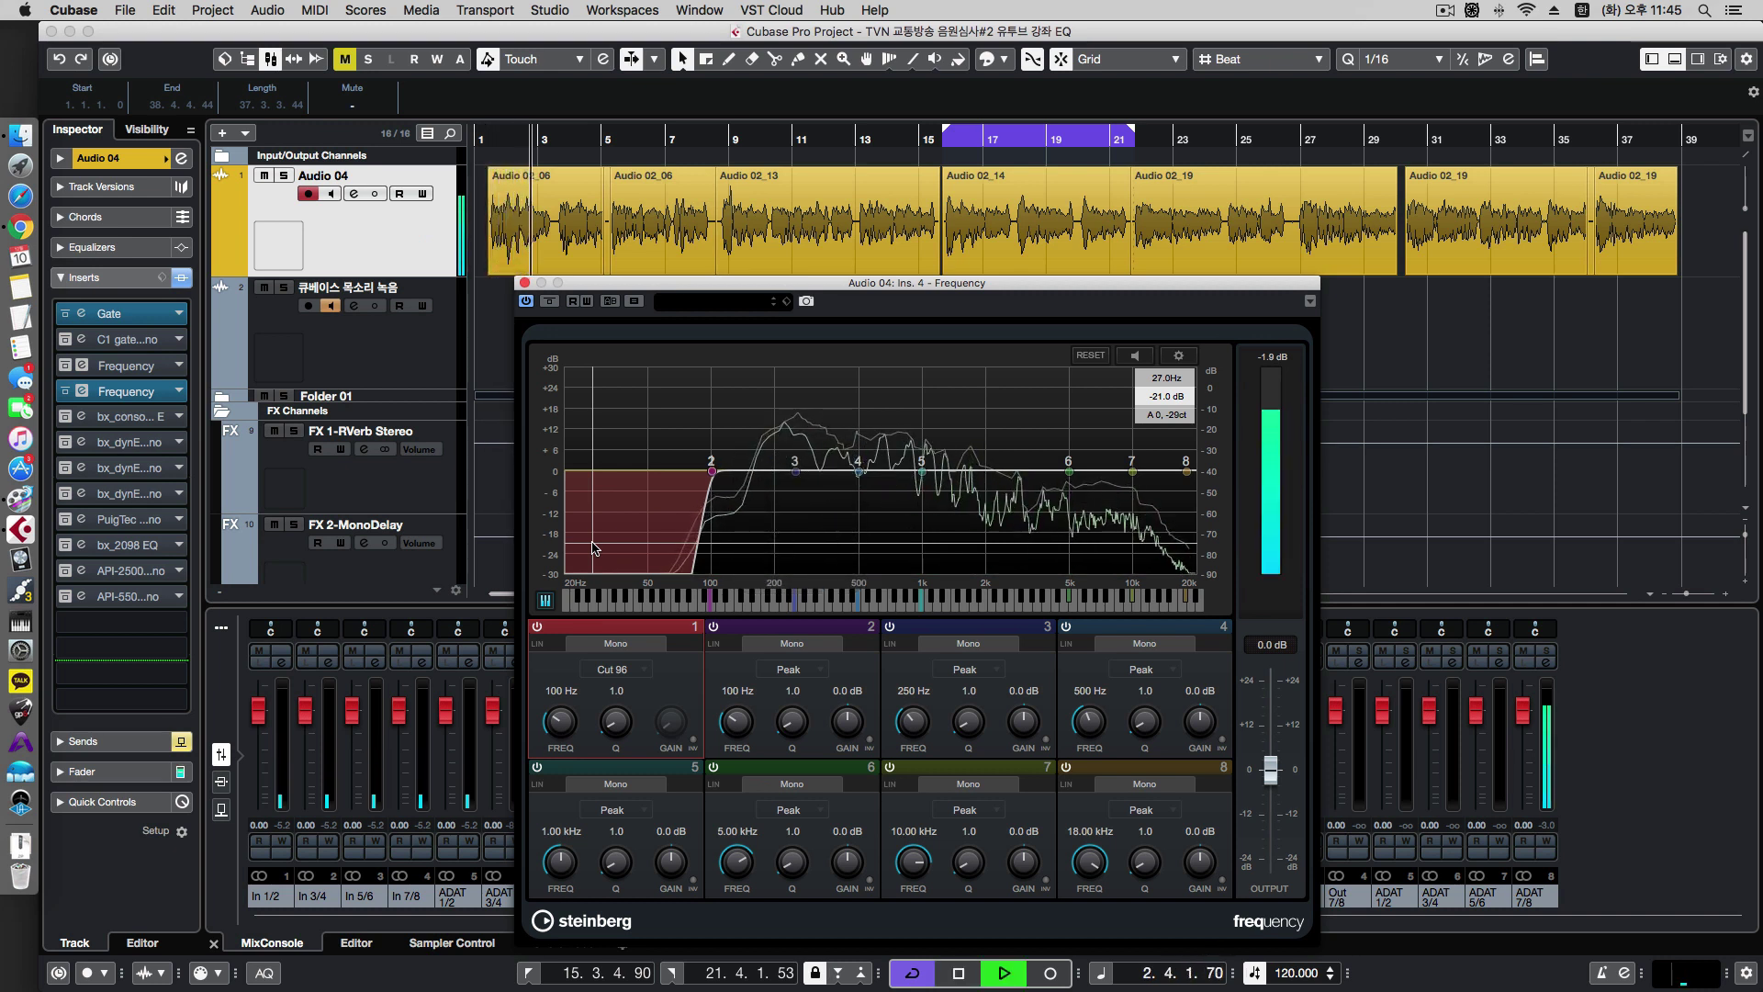
{"action": "key", "text": "space"}
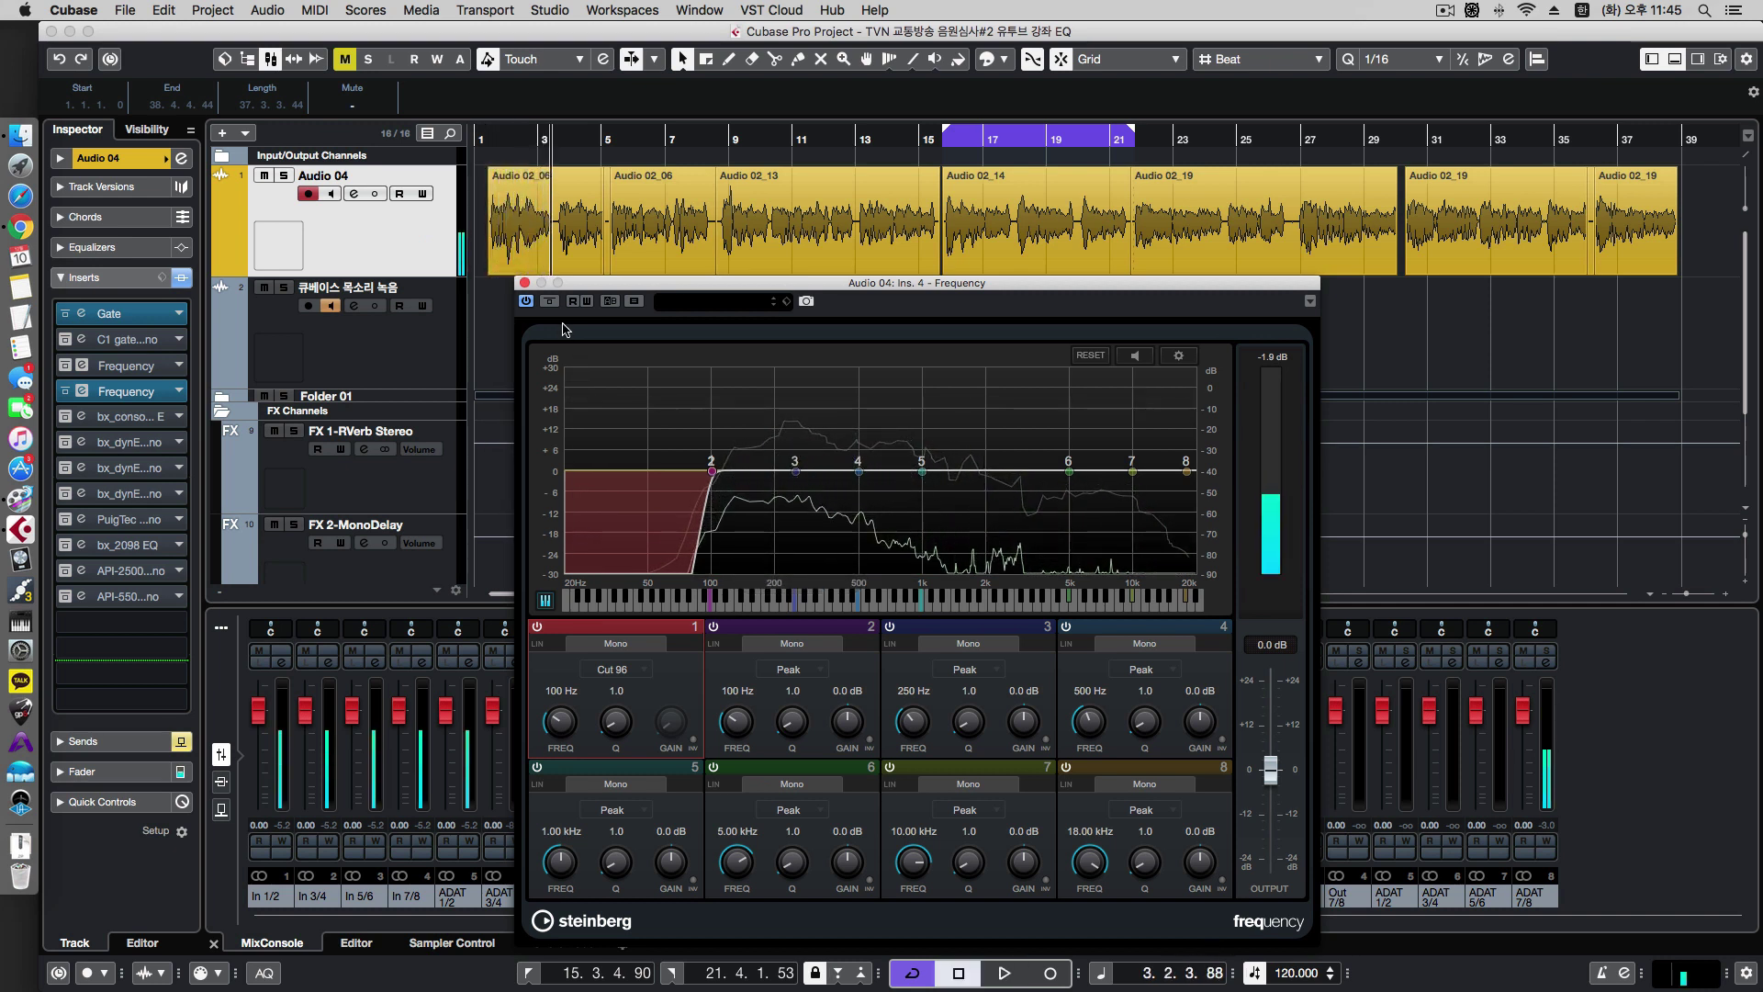
Compare the opening of Audio 04 with the Frequency EQ bypassed and active, using the Cut 96 filter.
{"action": "key", "text": "space"}
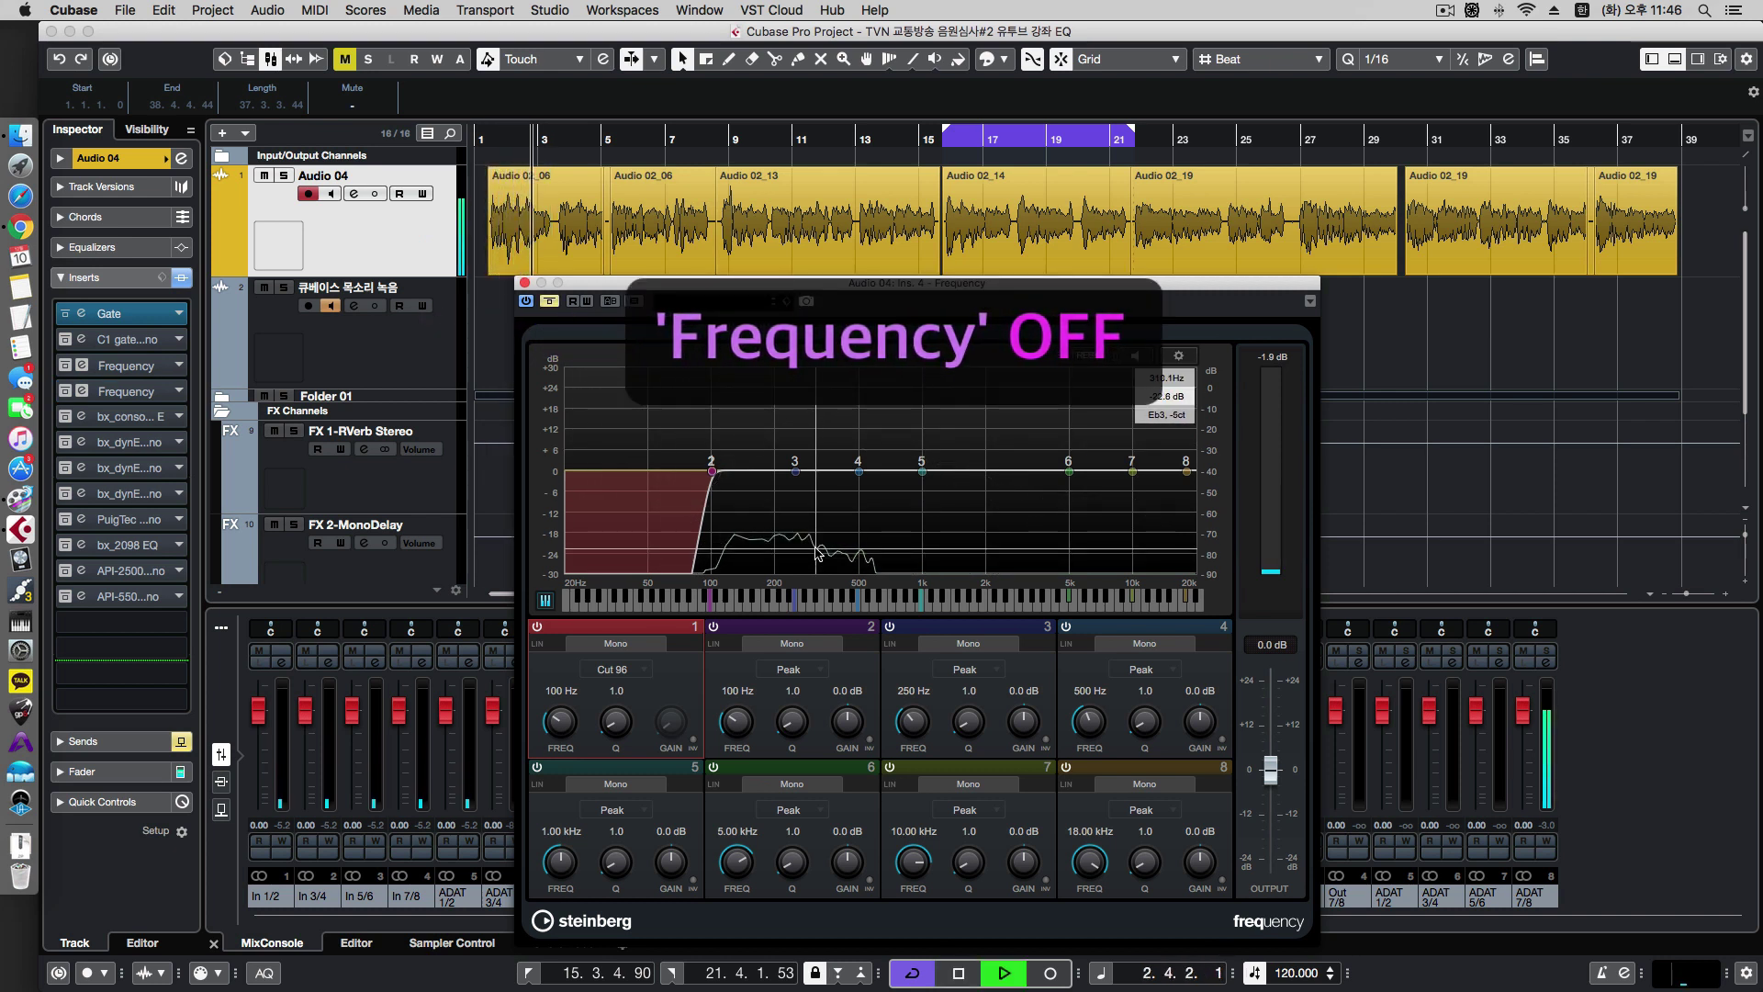
{"action": "left_click", "coordinate": [549, 300]}
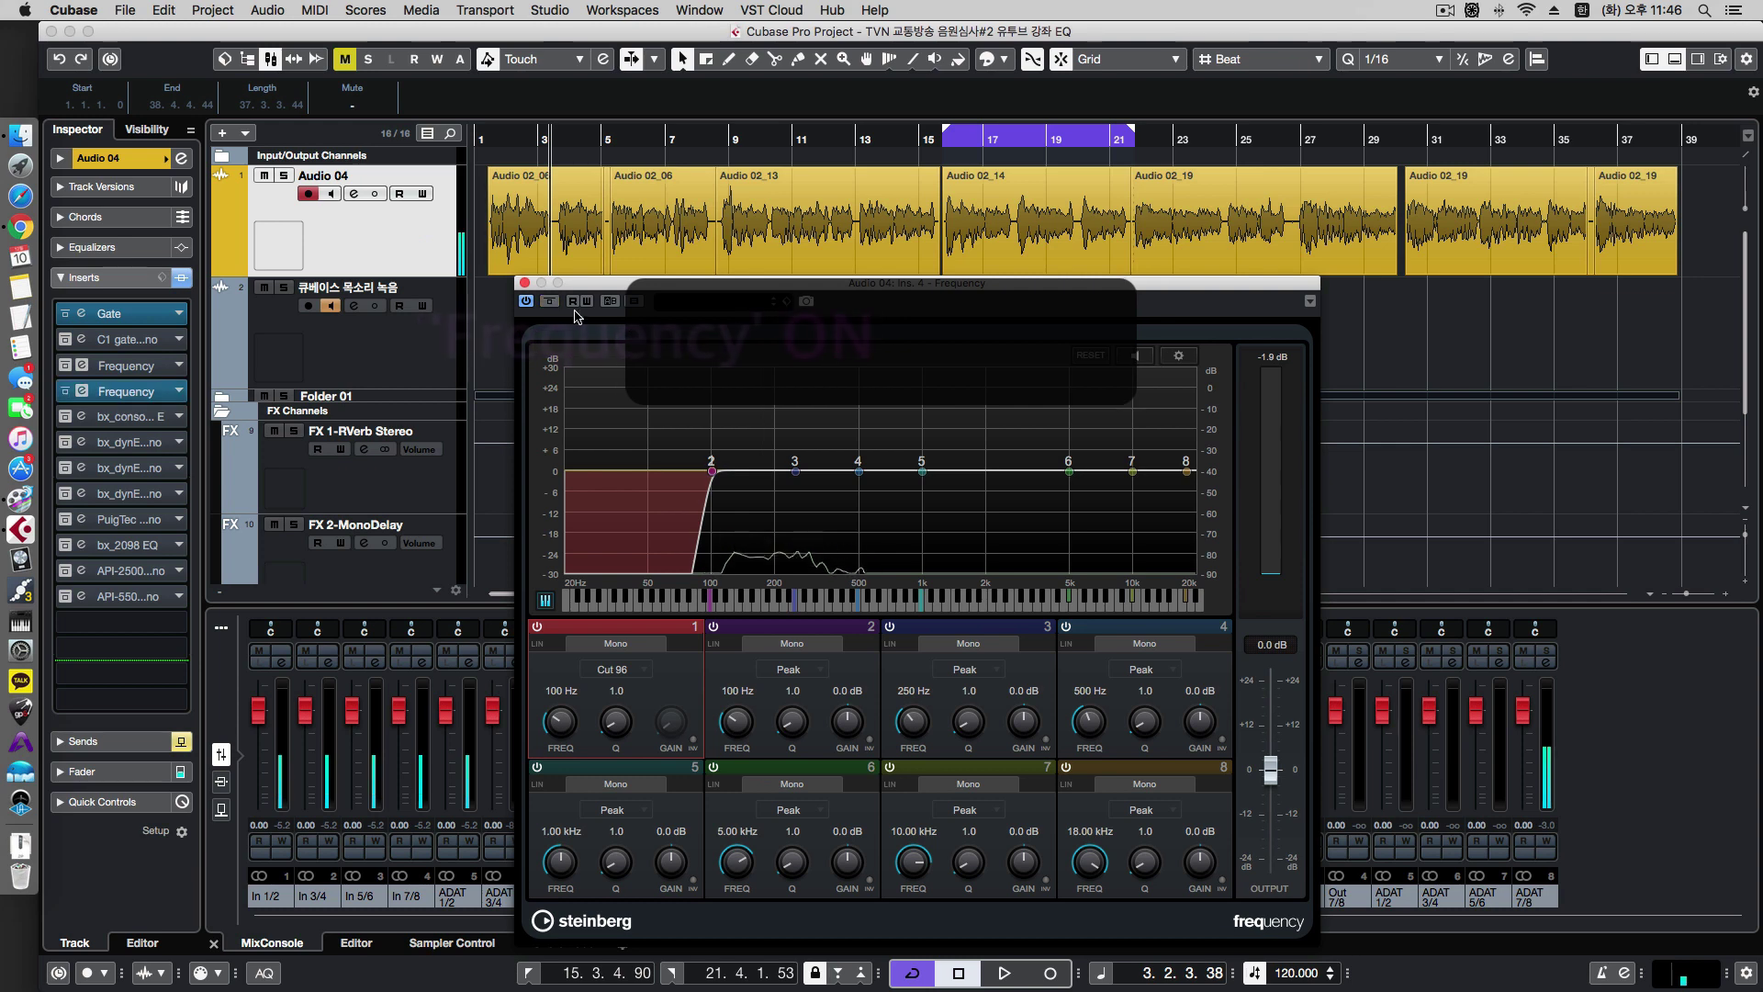
{"action": "key", "text": "space"}
{"action": "key", "text": "space"}
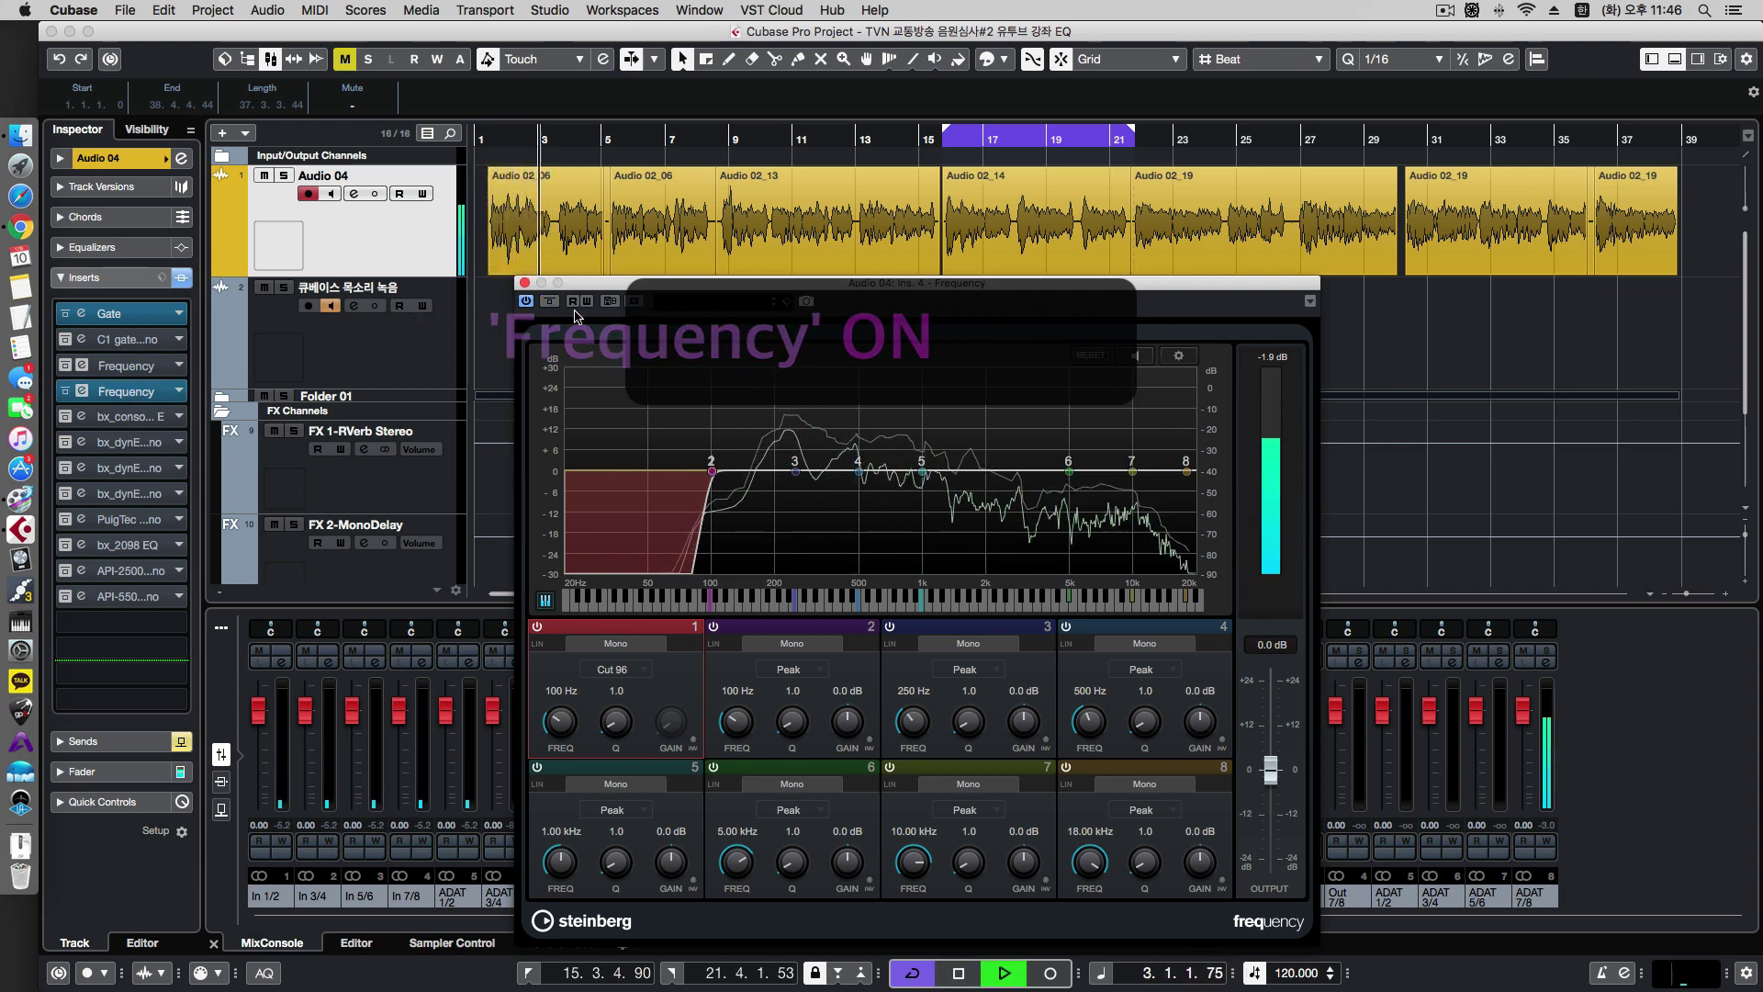
{"action": "key", "text": "space"}
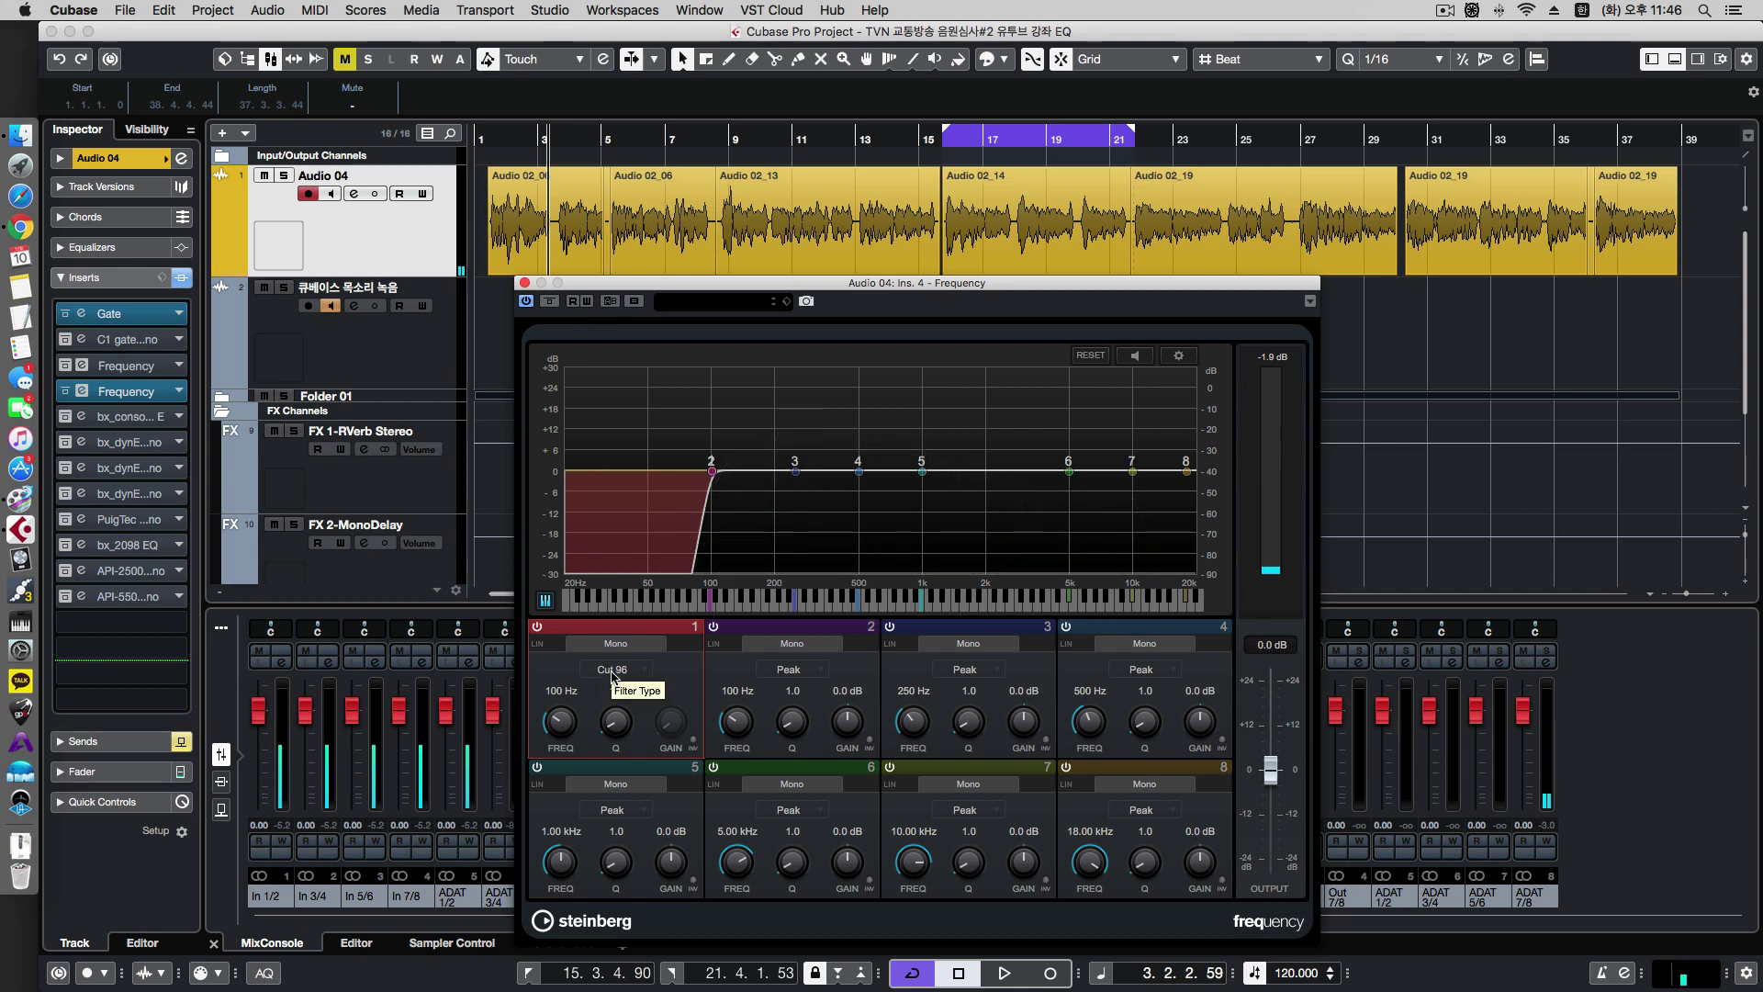
Set band 1's filter type to Cut 48 and play the opening of Audio 04 to check its spectrum.
{"action": "left_click", "coordinate": [612, 670]}
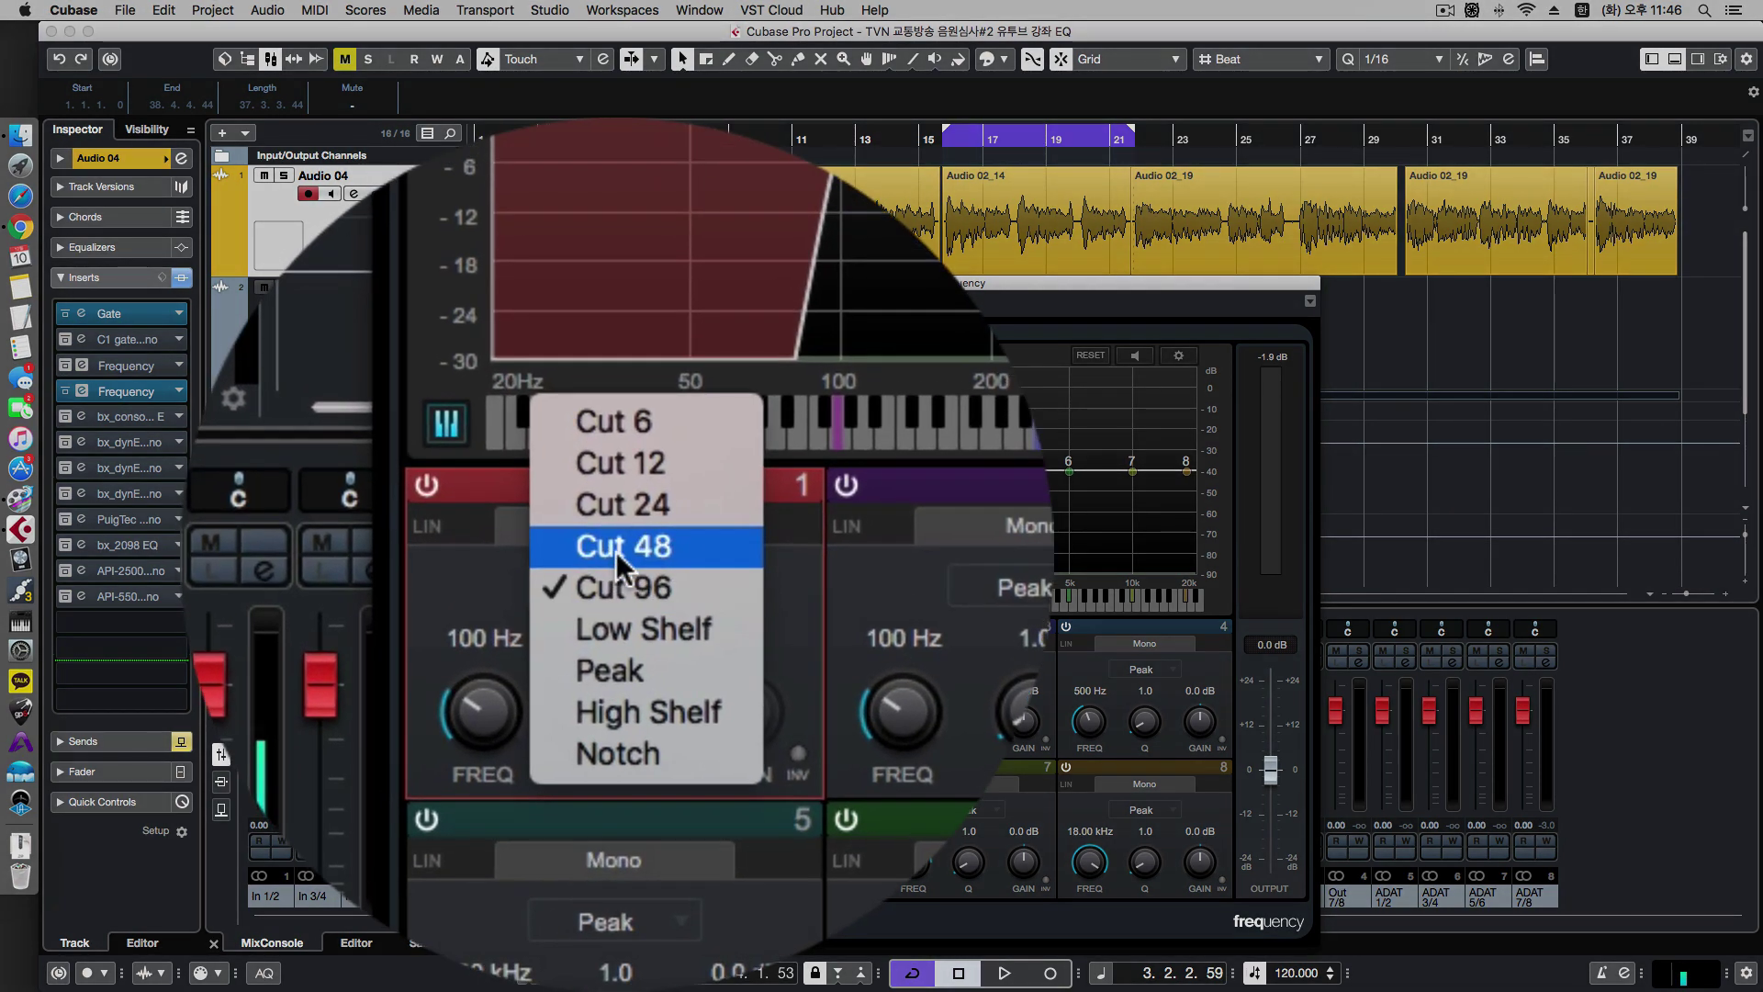
{"action": "left_click", "coordinate": [620, 651]}
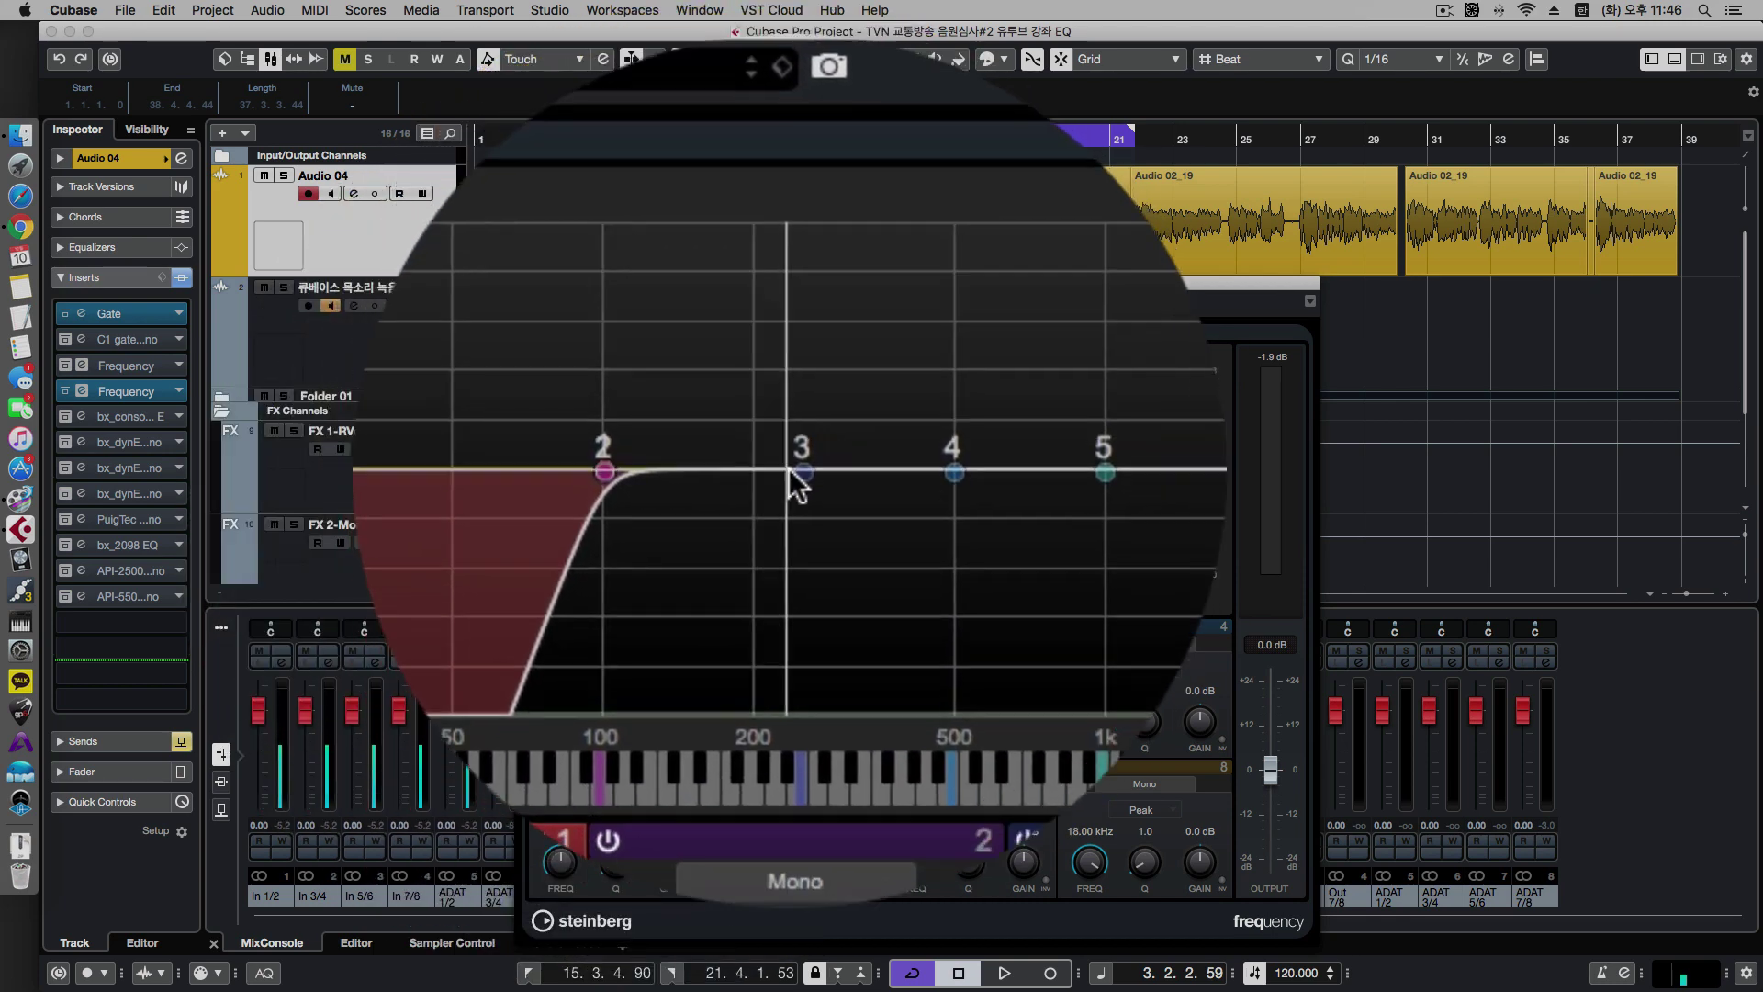
{"action": "key", "text": "space"}
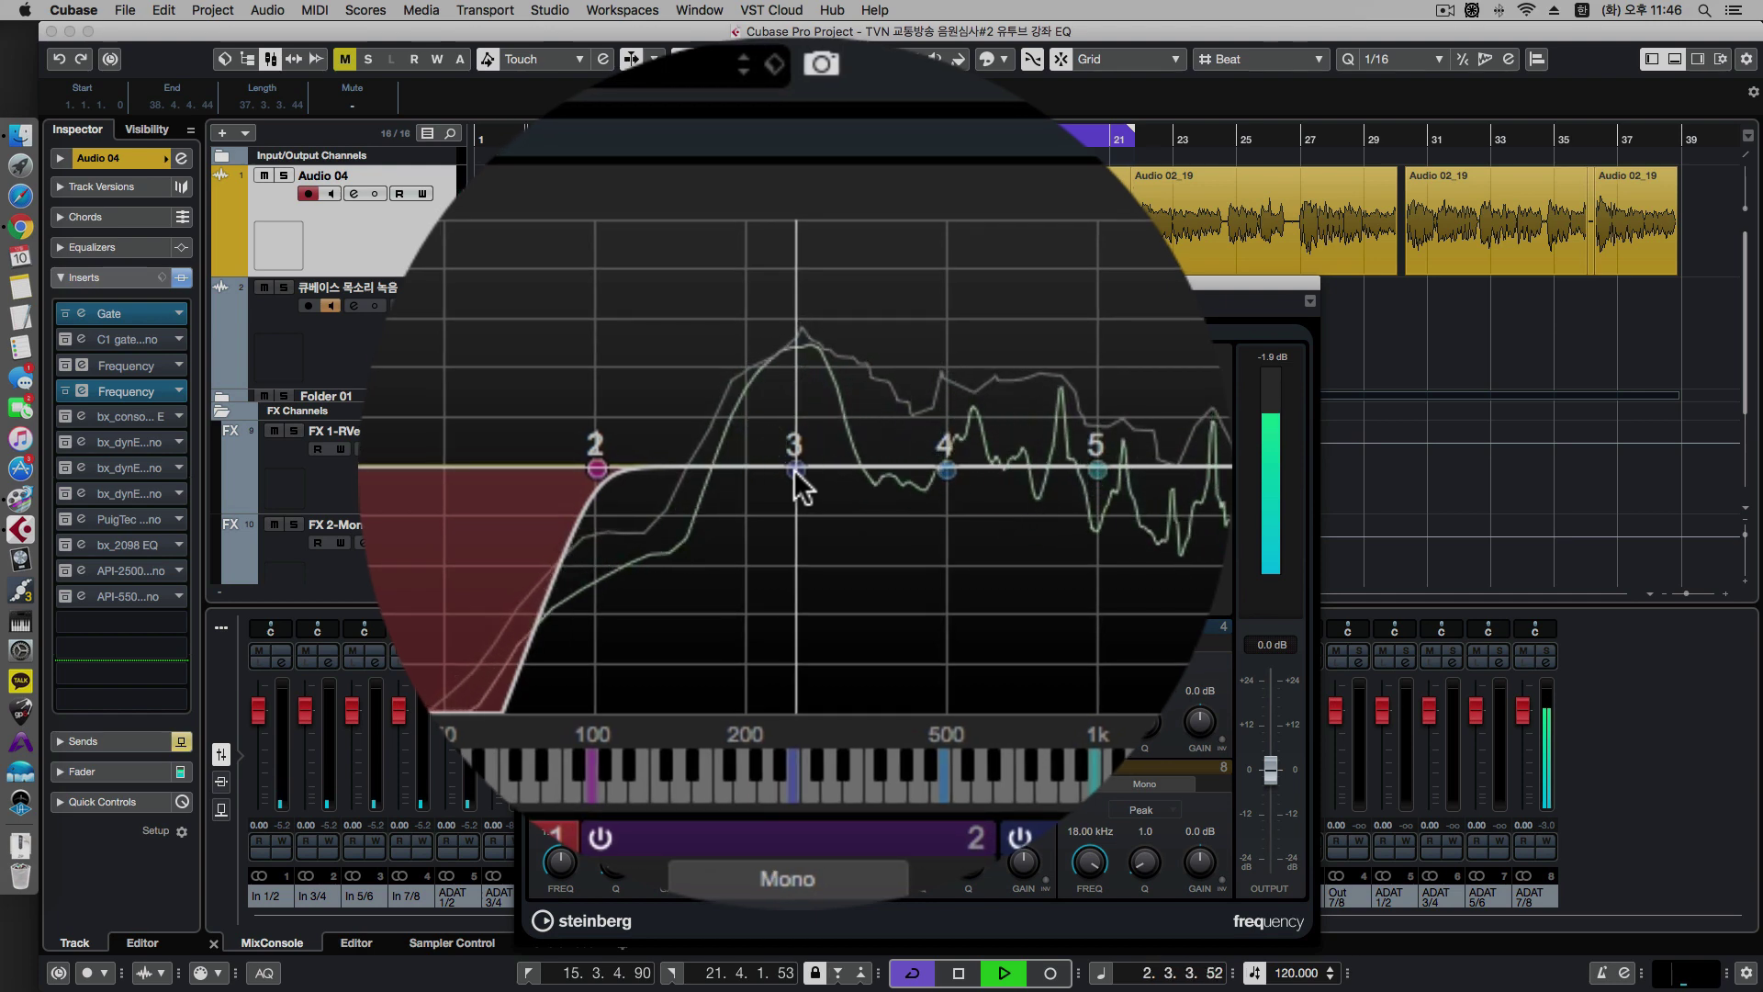
{"action": "key", "text": "space"}
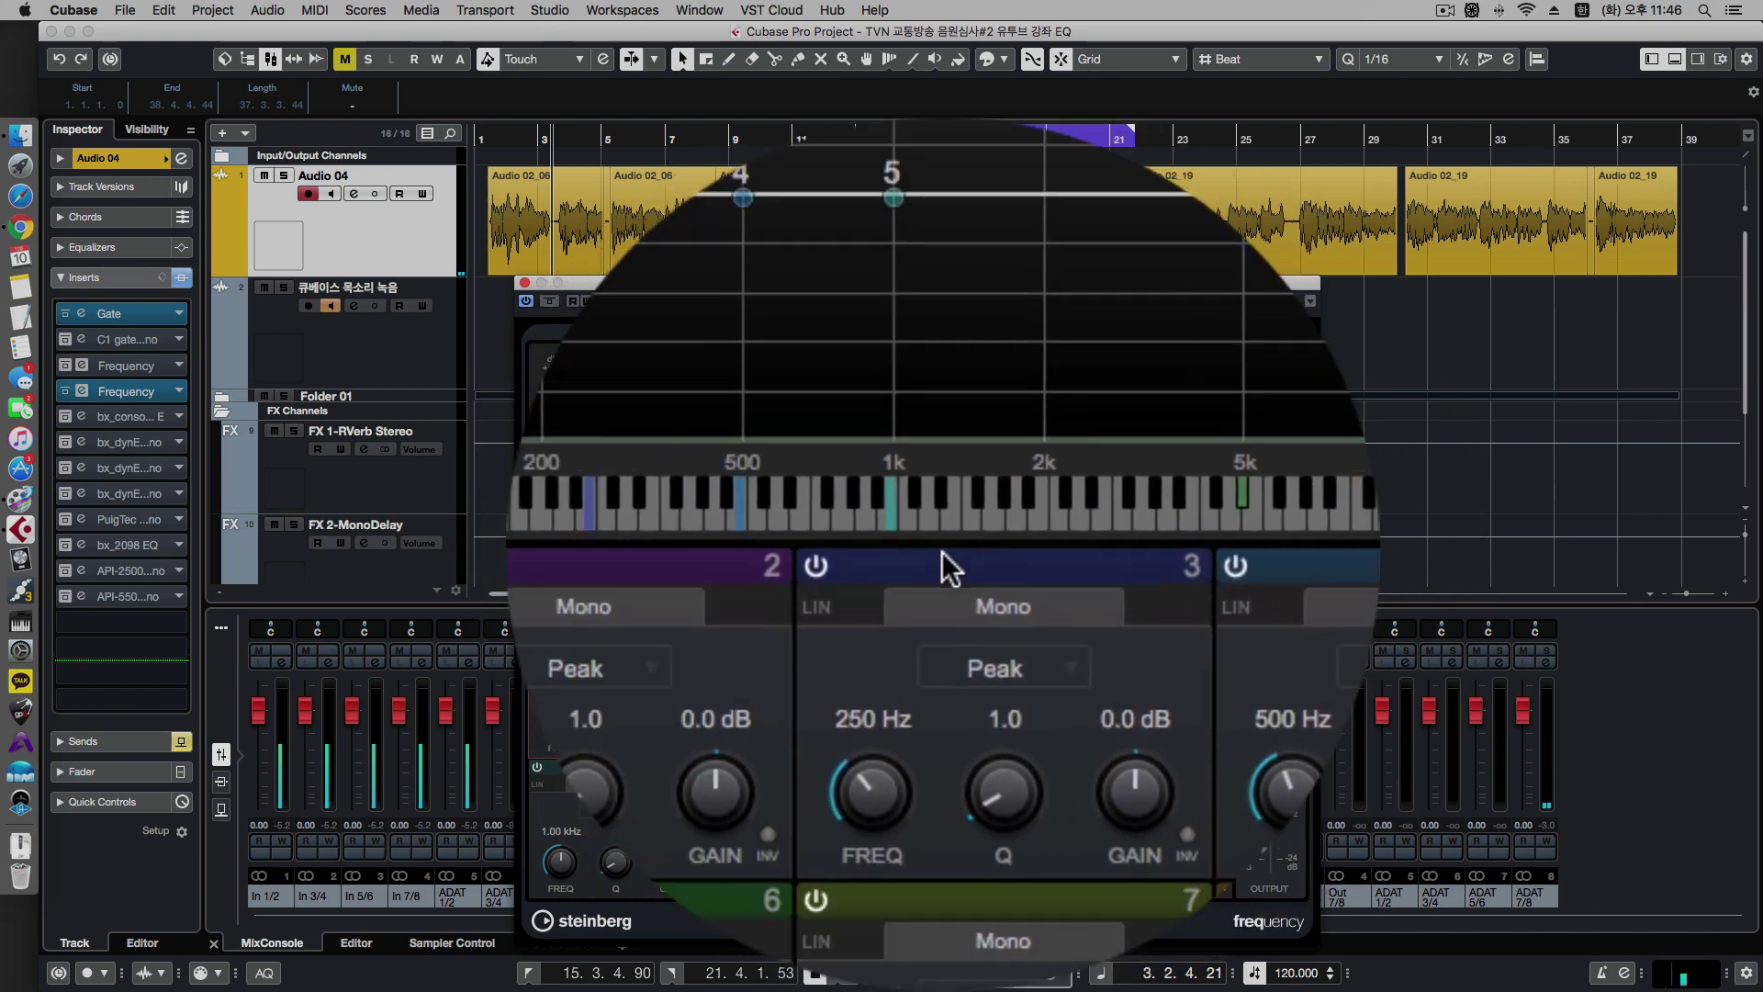
Select band 3 and play short passages of Audio 04 to examine the spectrum around 250 Hz.
{"action": "left_click", "coordinate": [889, 549]}
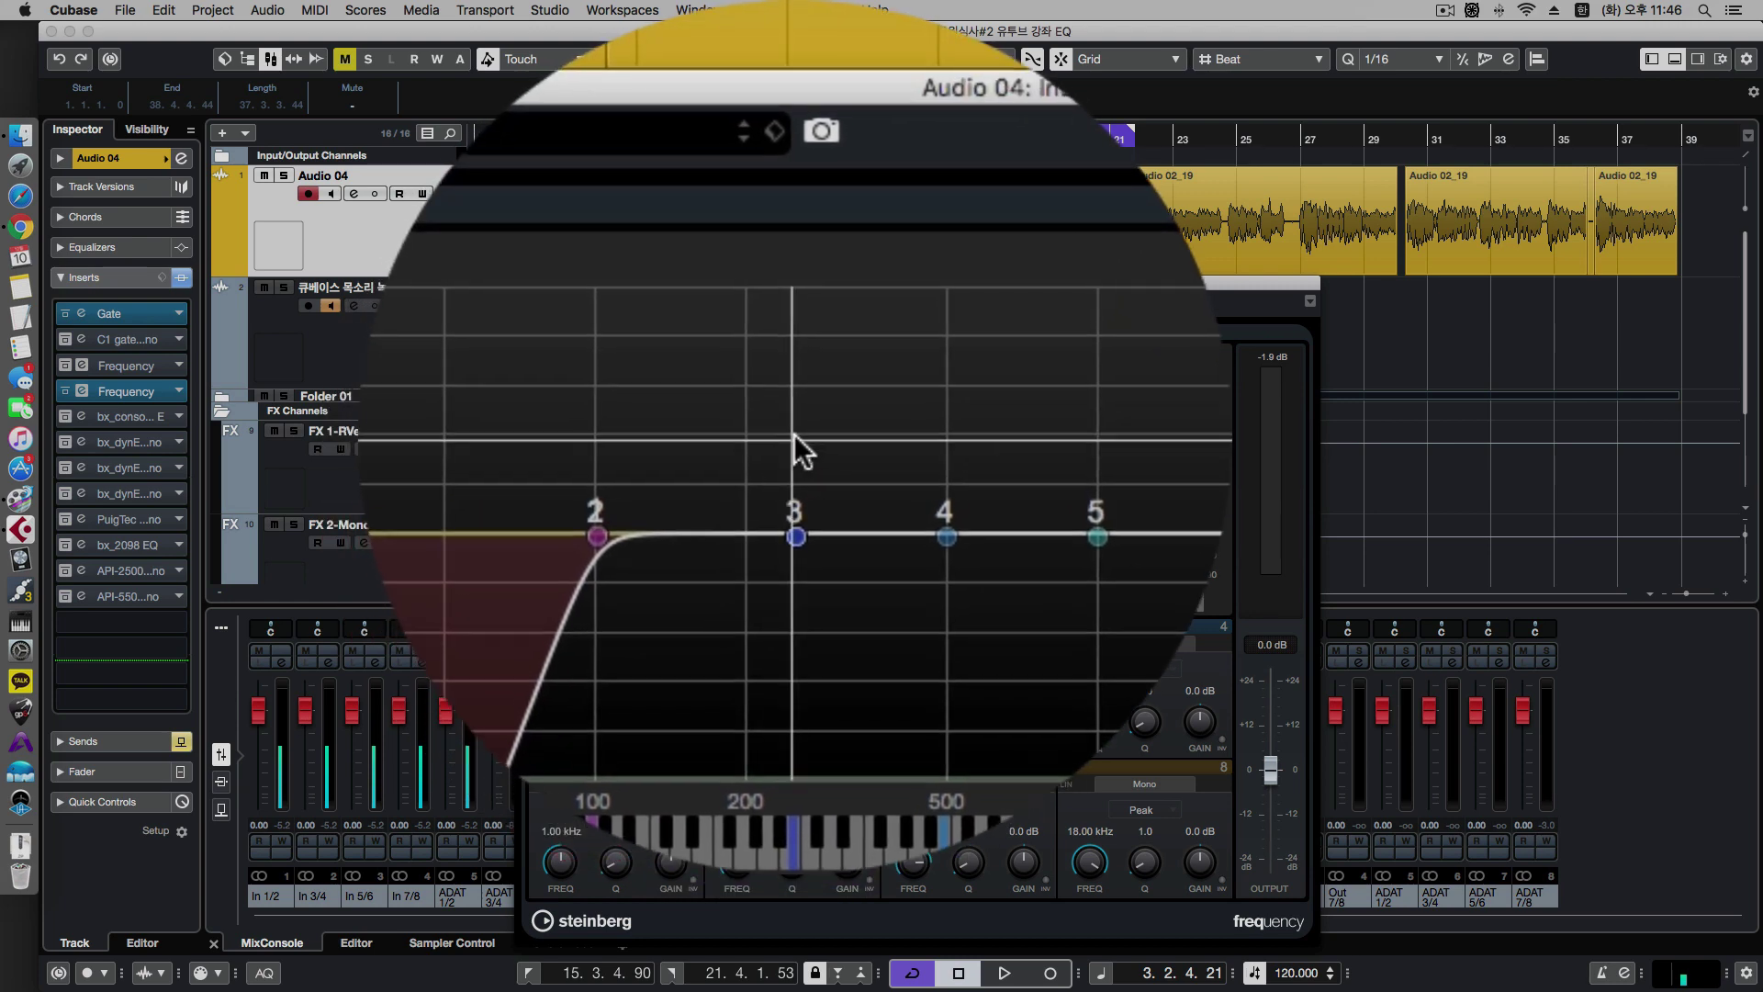
{"action": "key", "text": "space"}
{"action": "key", "text": "space"}
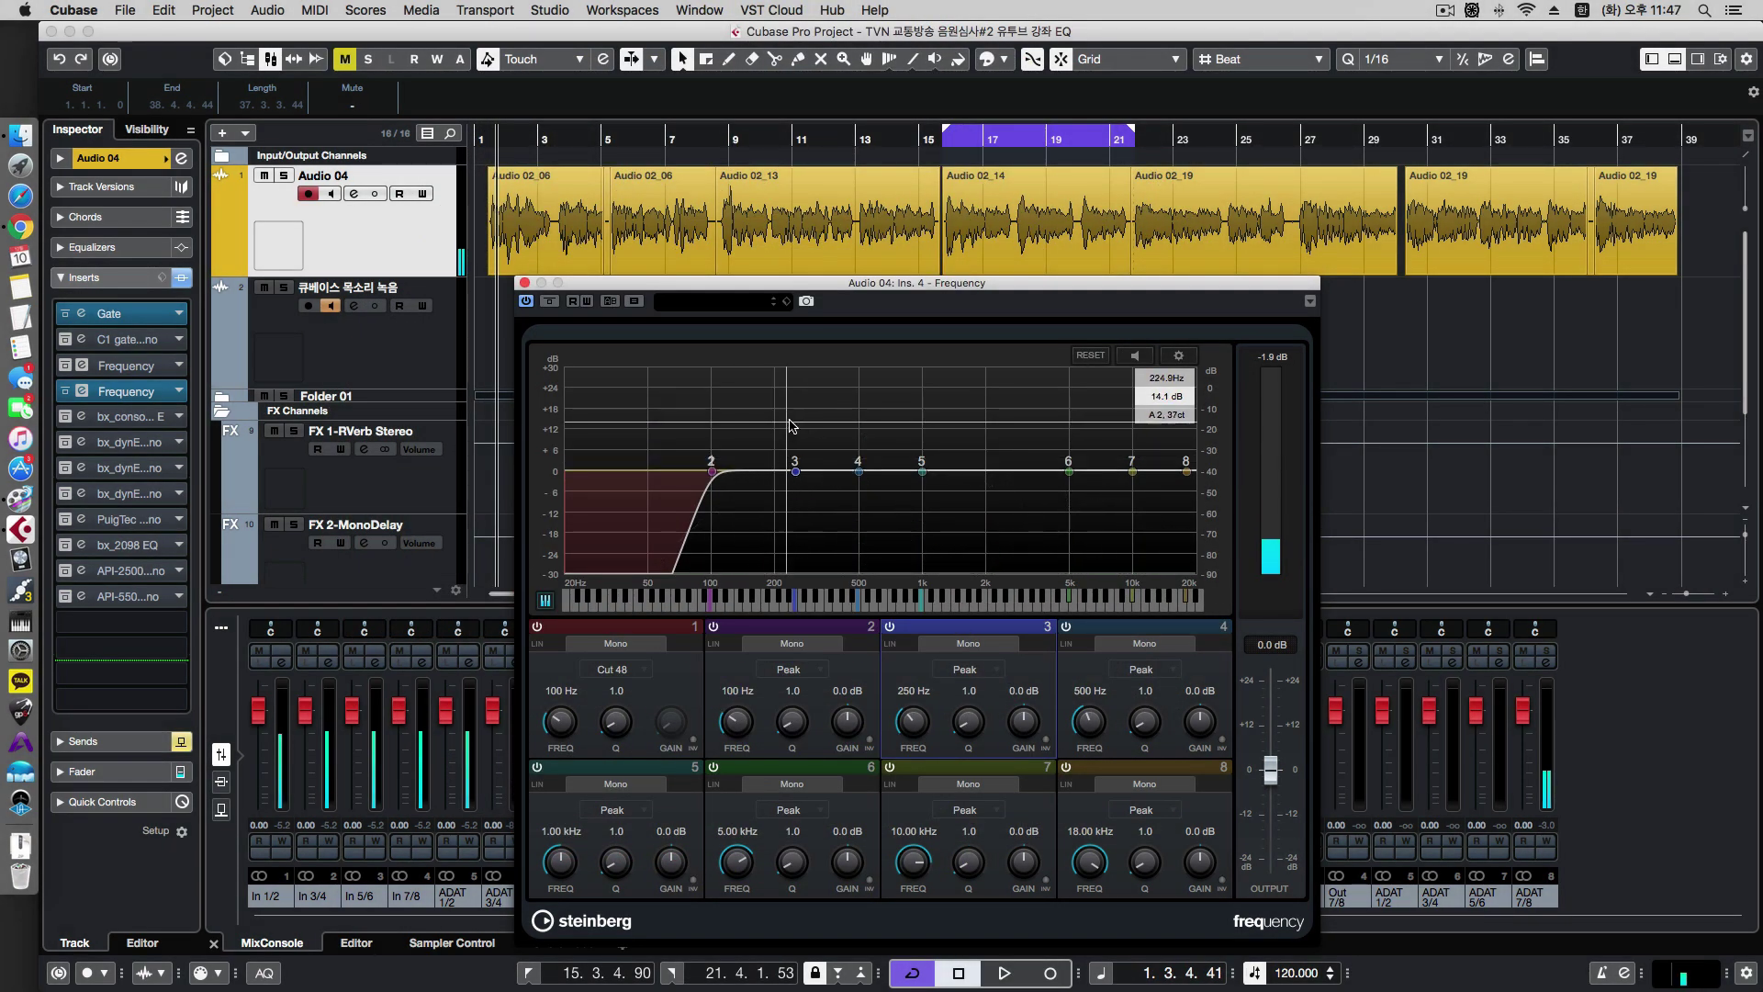
{"action": "key", "text": "space"}
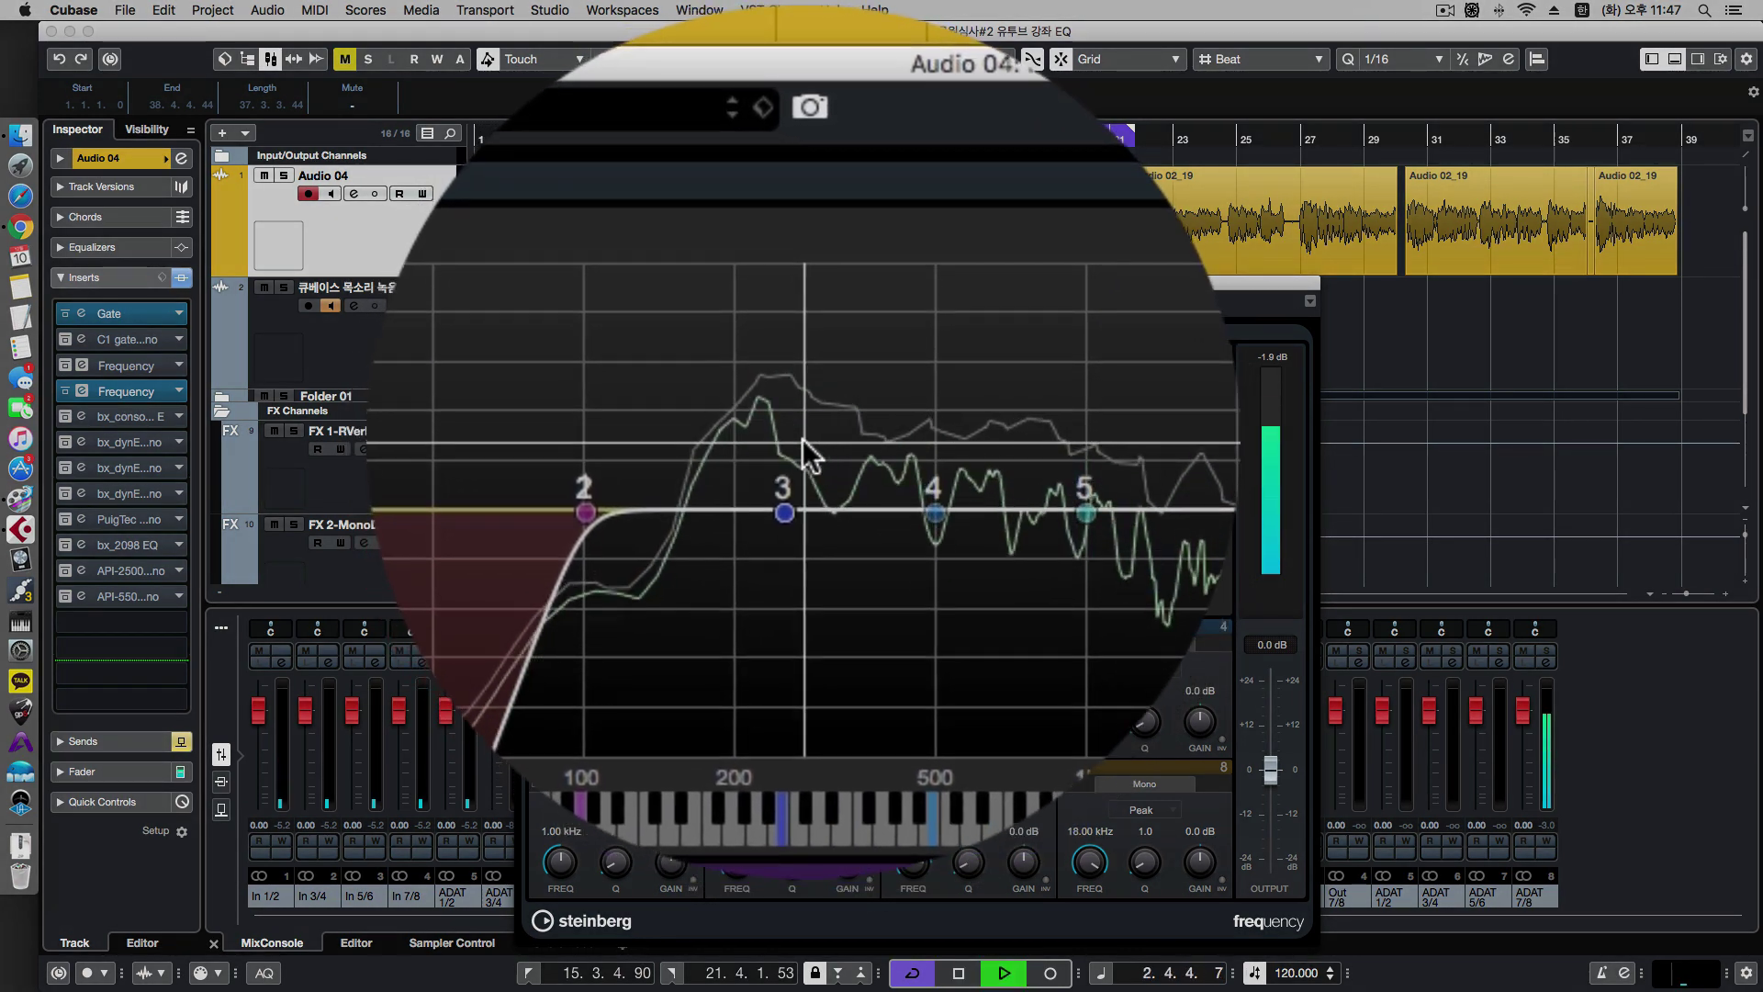
{"action": "key", "text": "space"}
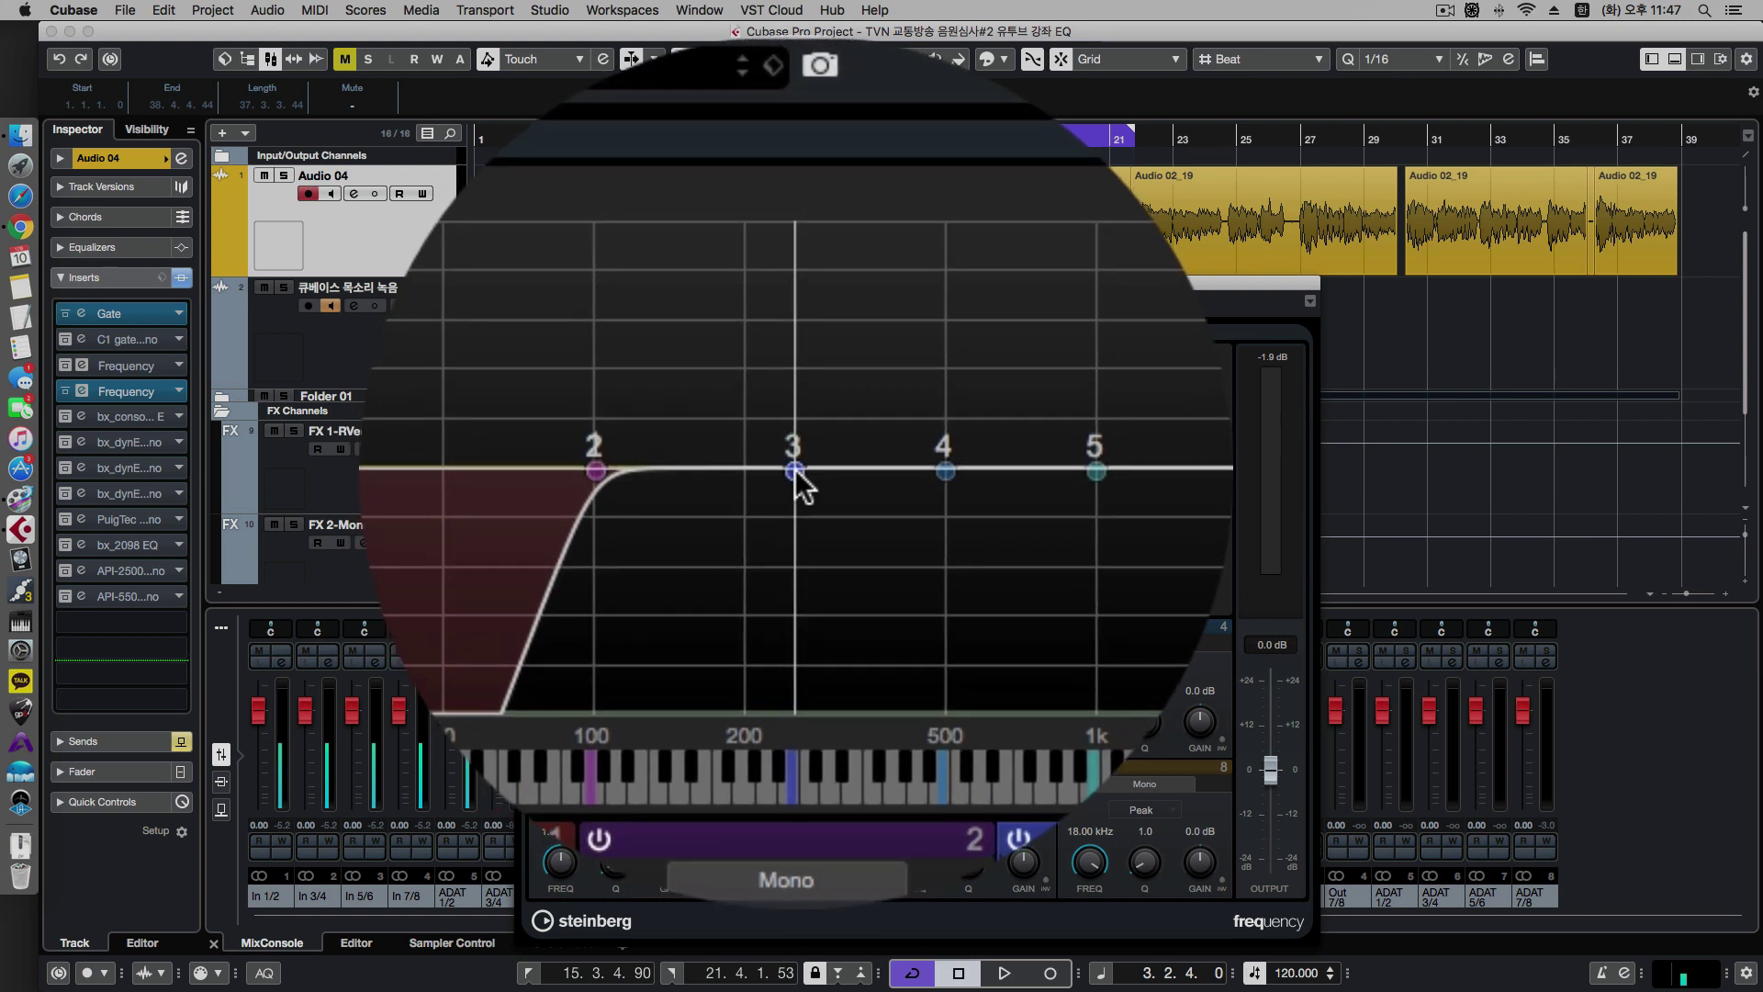
Pull band 3 down to about -8.2 dB at 249 Hz on the EQ curve and audition the vocal.
{"action": "left_click_drag", "start_coordinate": [796, 472], "coordinate": [796, 504]}
{"action": "key", "text": "space"}
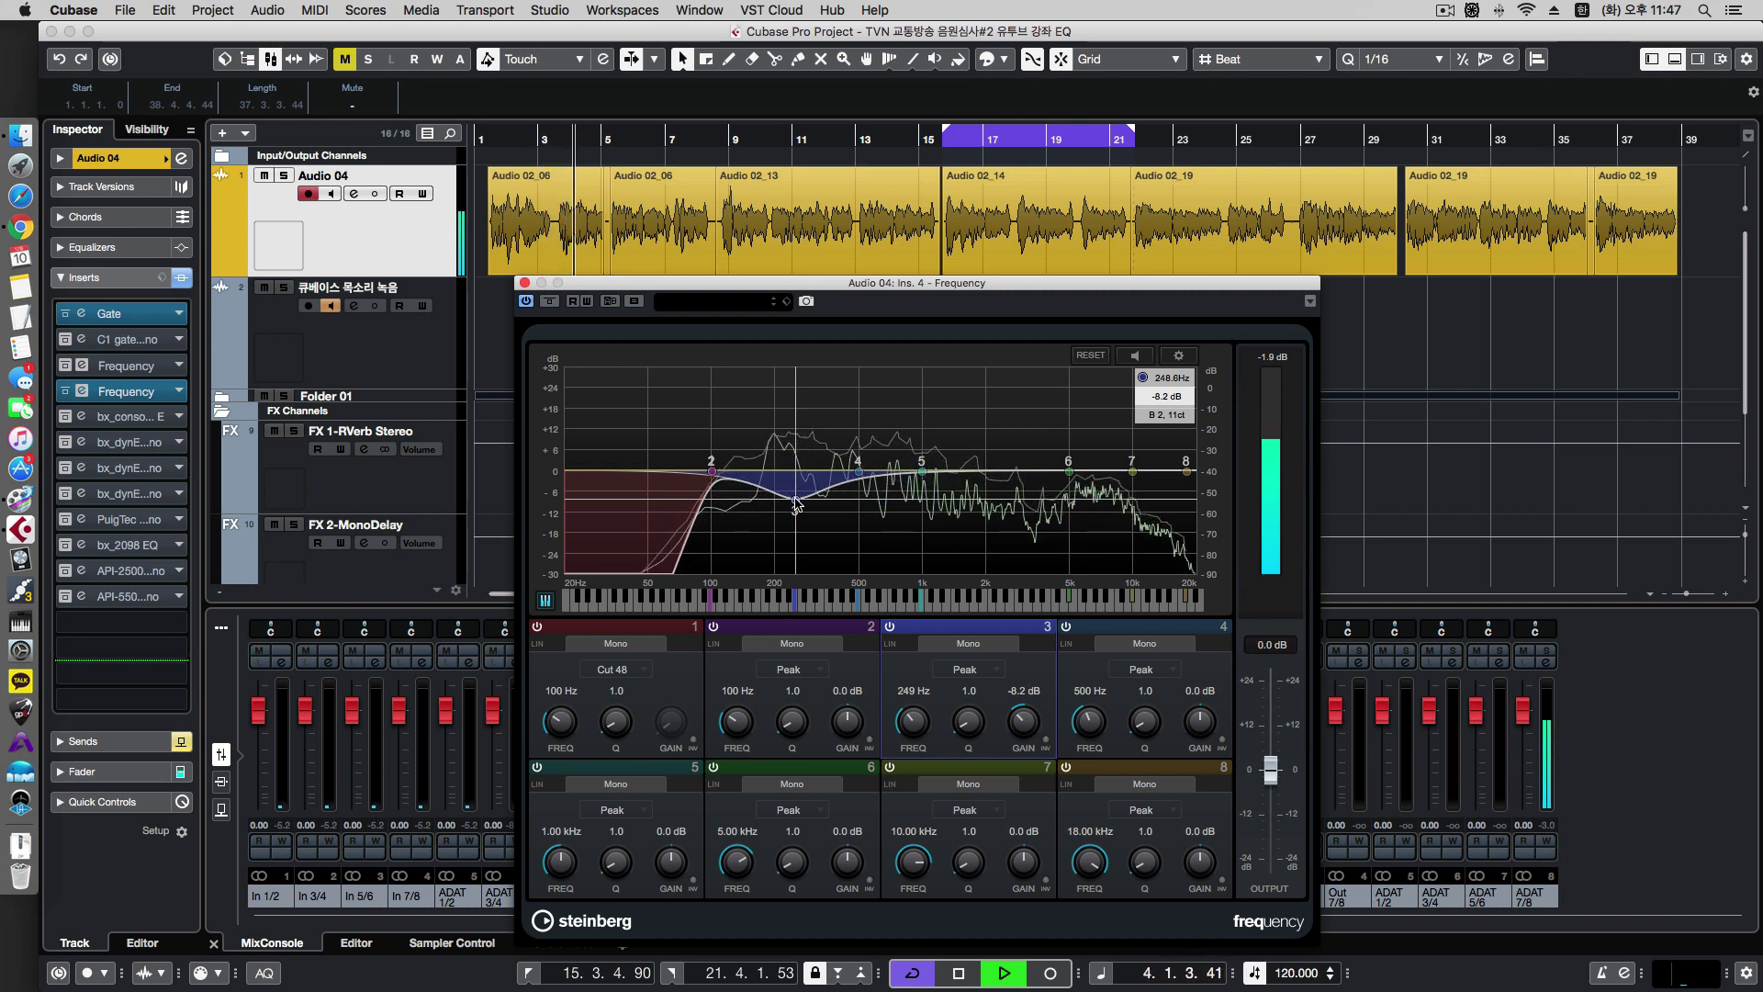
{"action": "key", "text": "space"}
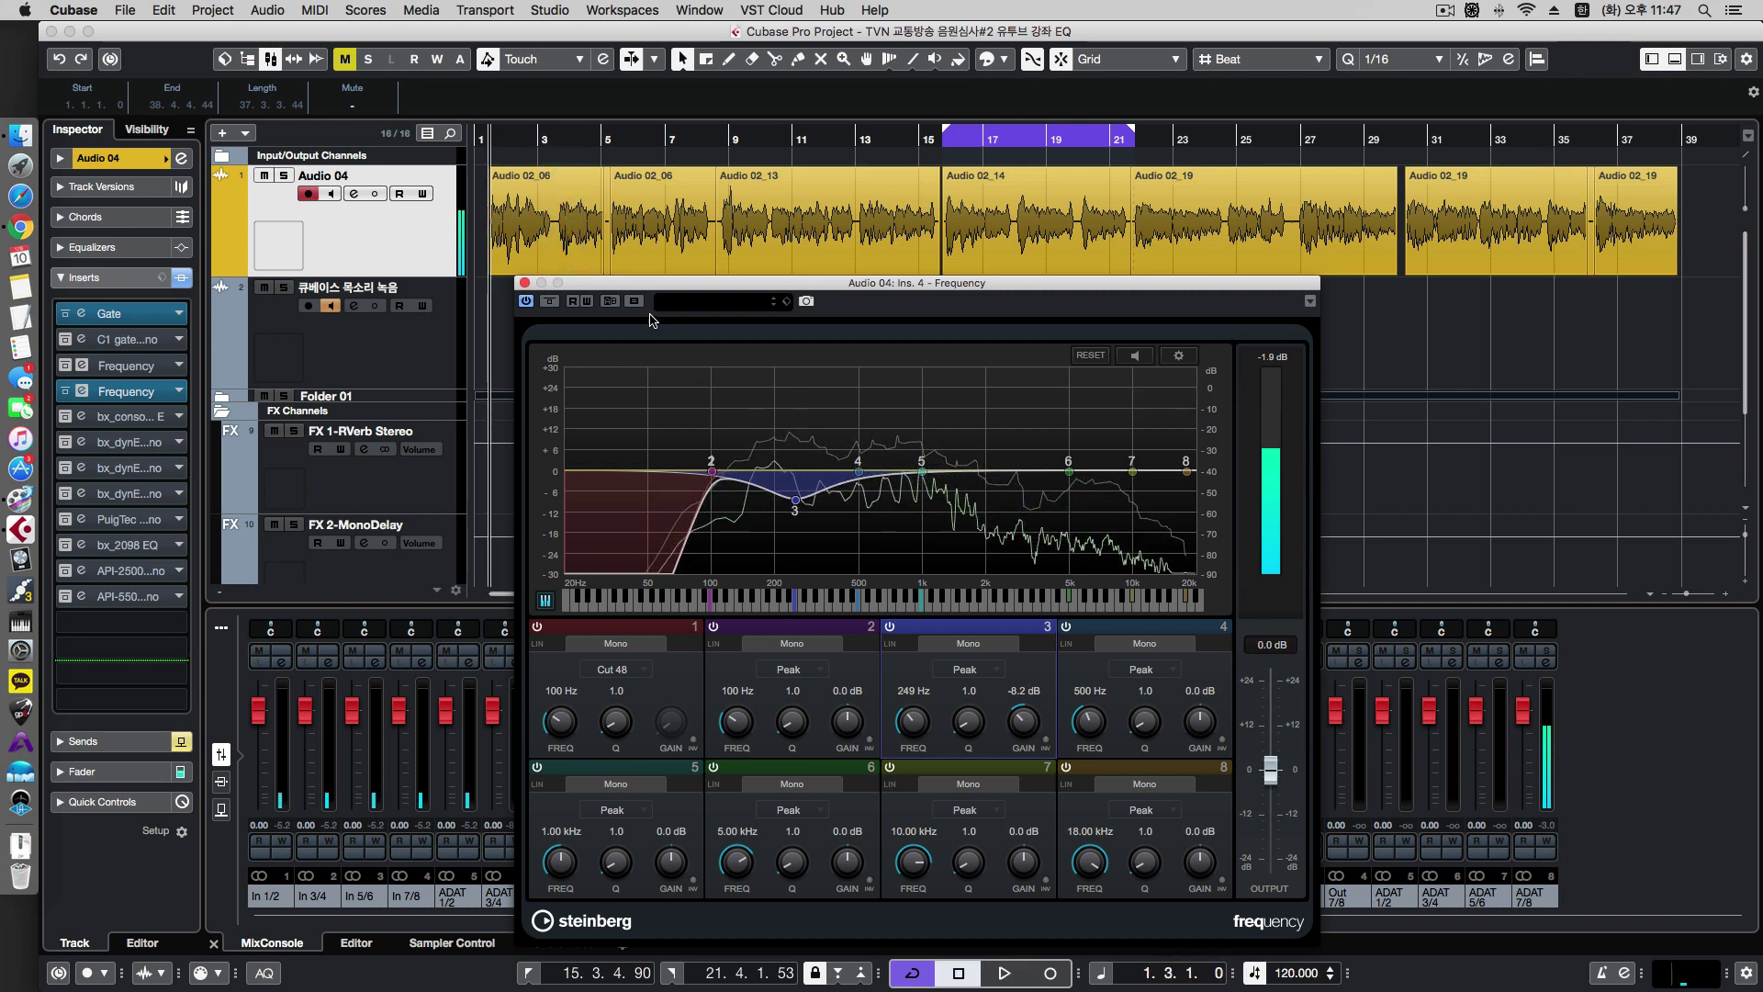
Compare the opening of Audio 04 with the Frequency EQ bypassed and active, using the band 3 cut.
{"action": "left_click", "coordinate": [551, 302]}
{"action": "key", "text": "space"}
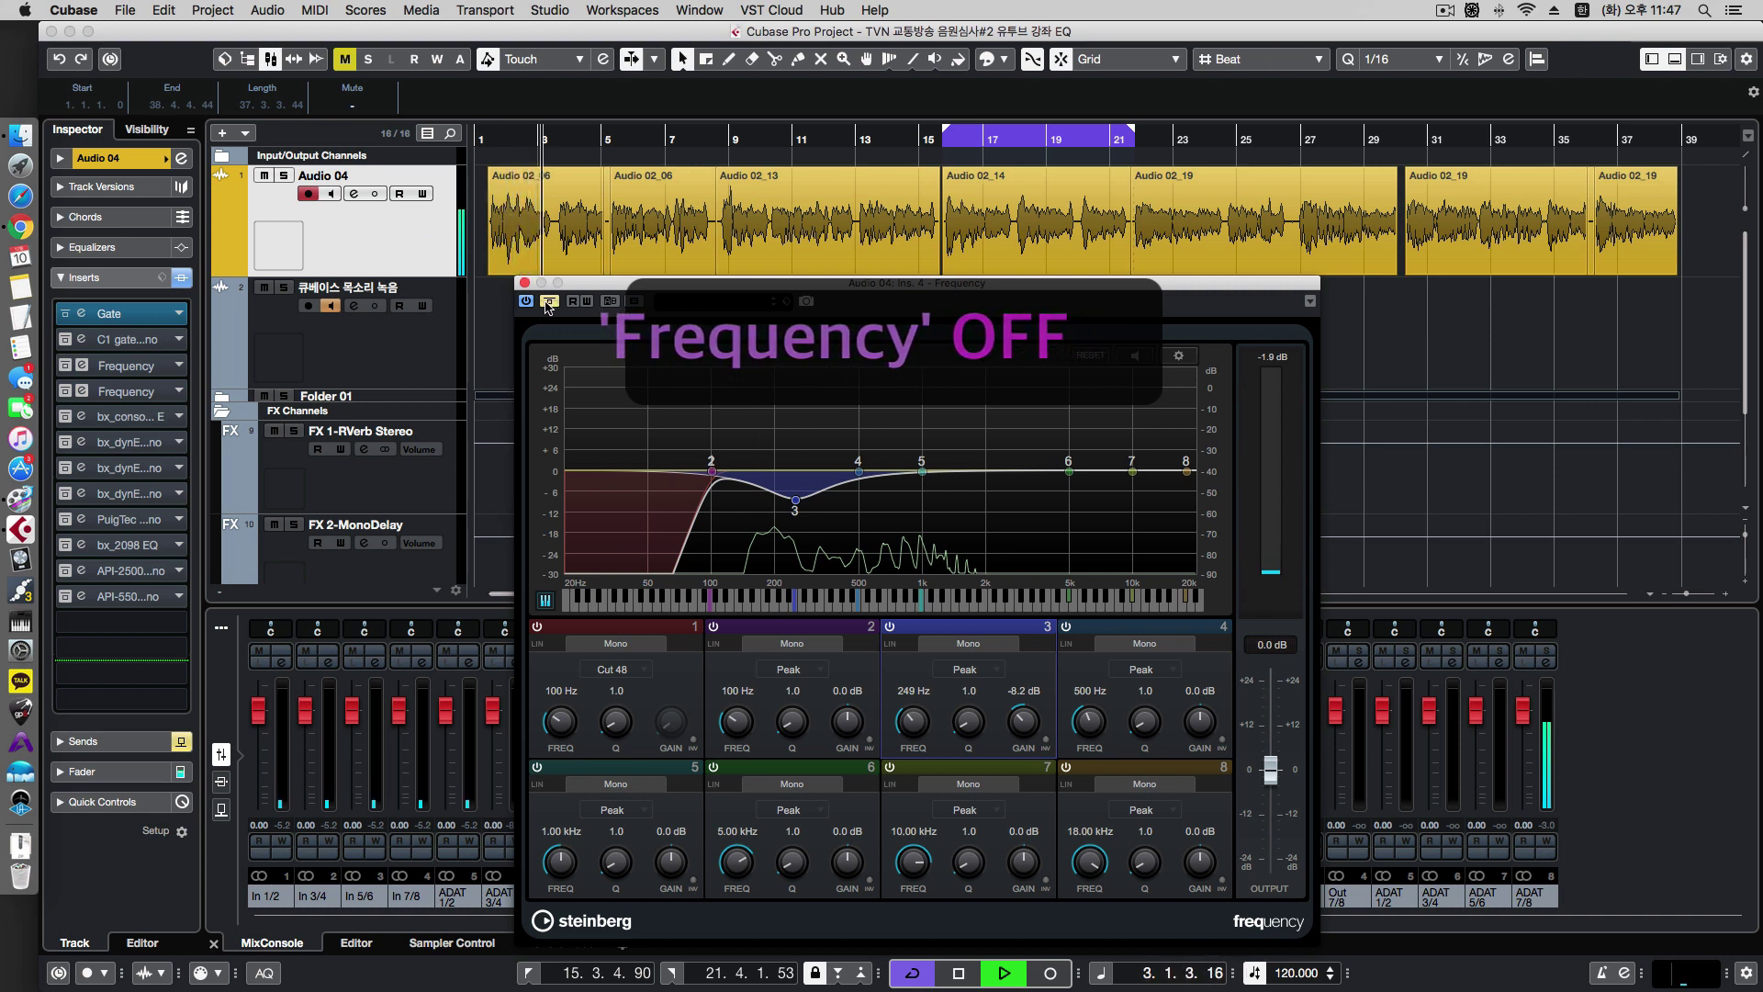
{"action": "key", "text": "space"}
{"action": "left_click", "coordinate": [549, 301]}
{"action": "key", "text": "KP_0"}
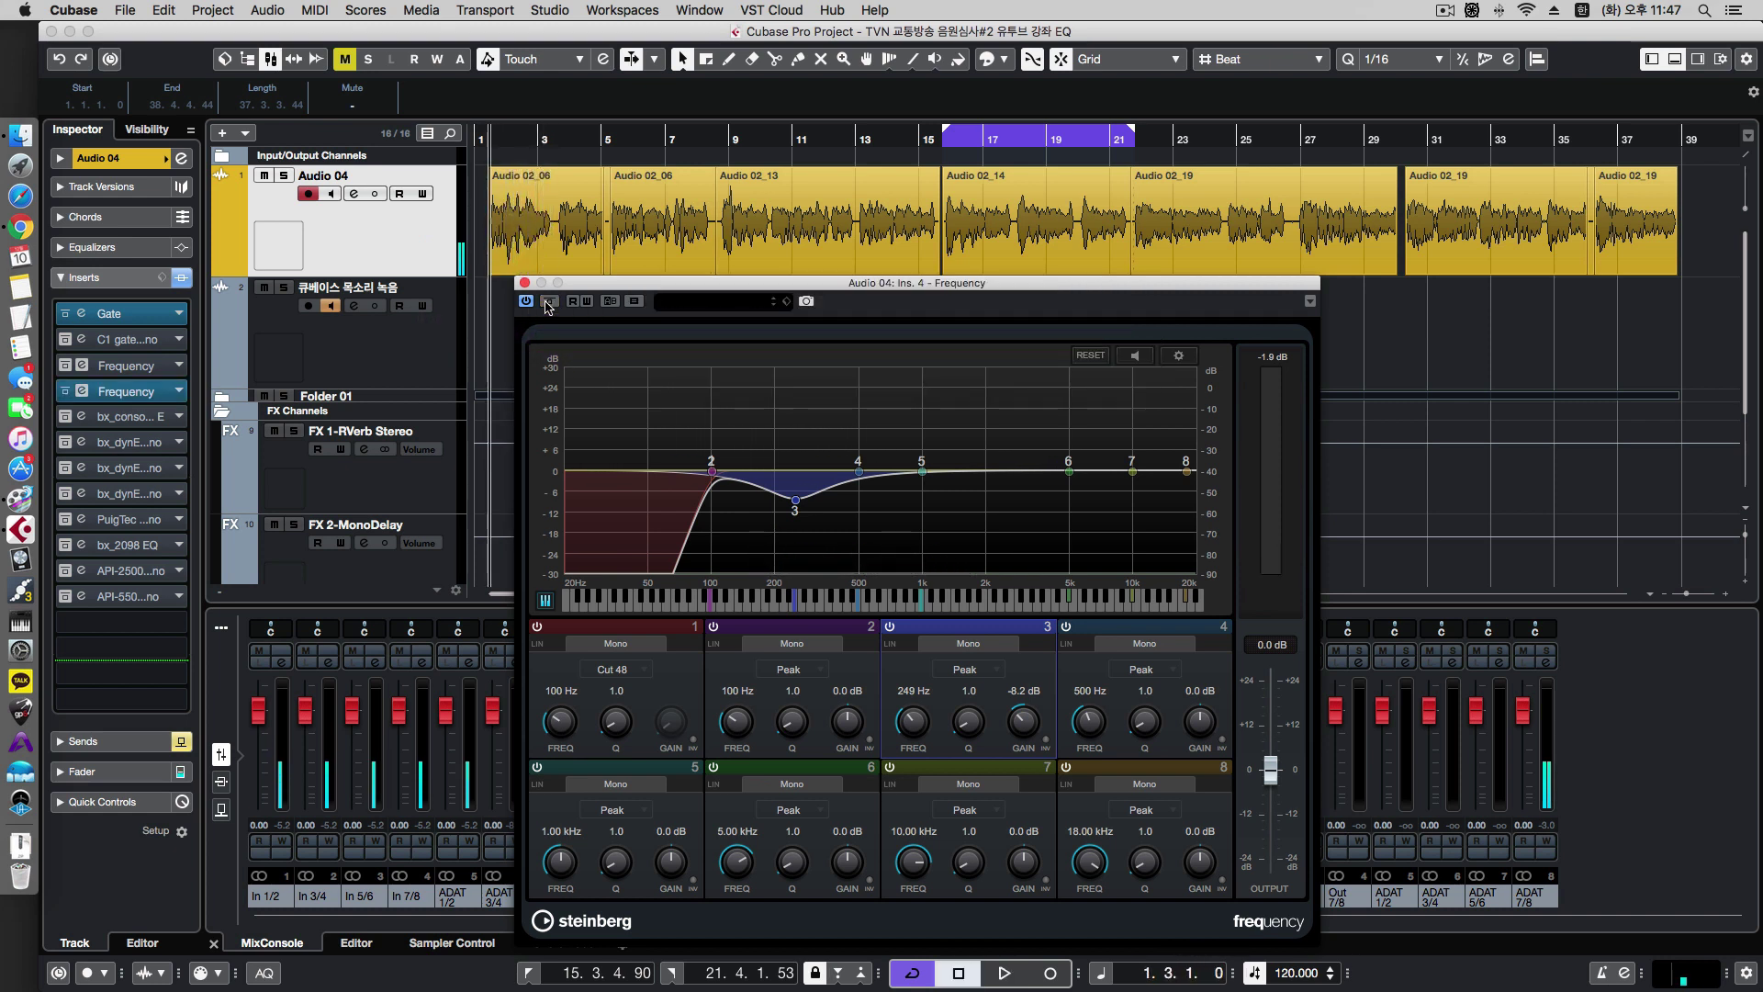
{"action": "key", "text": "space"}
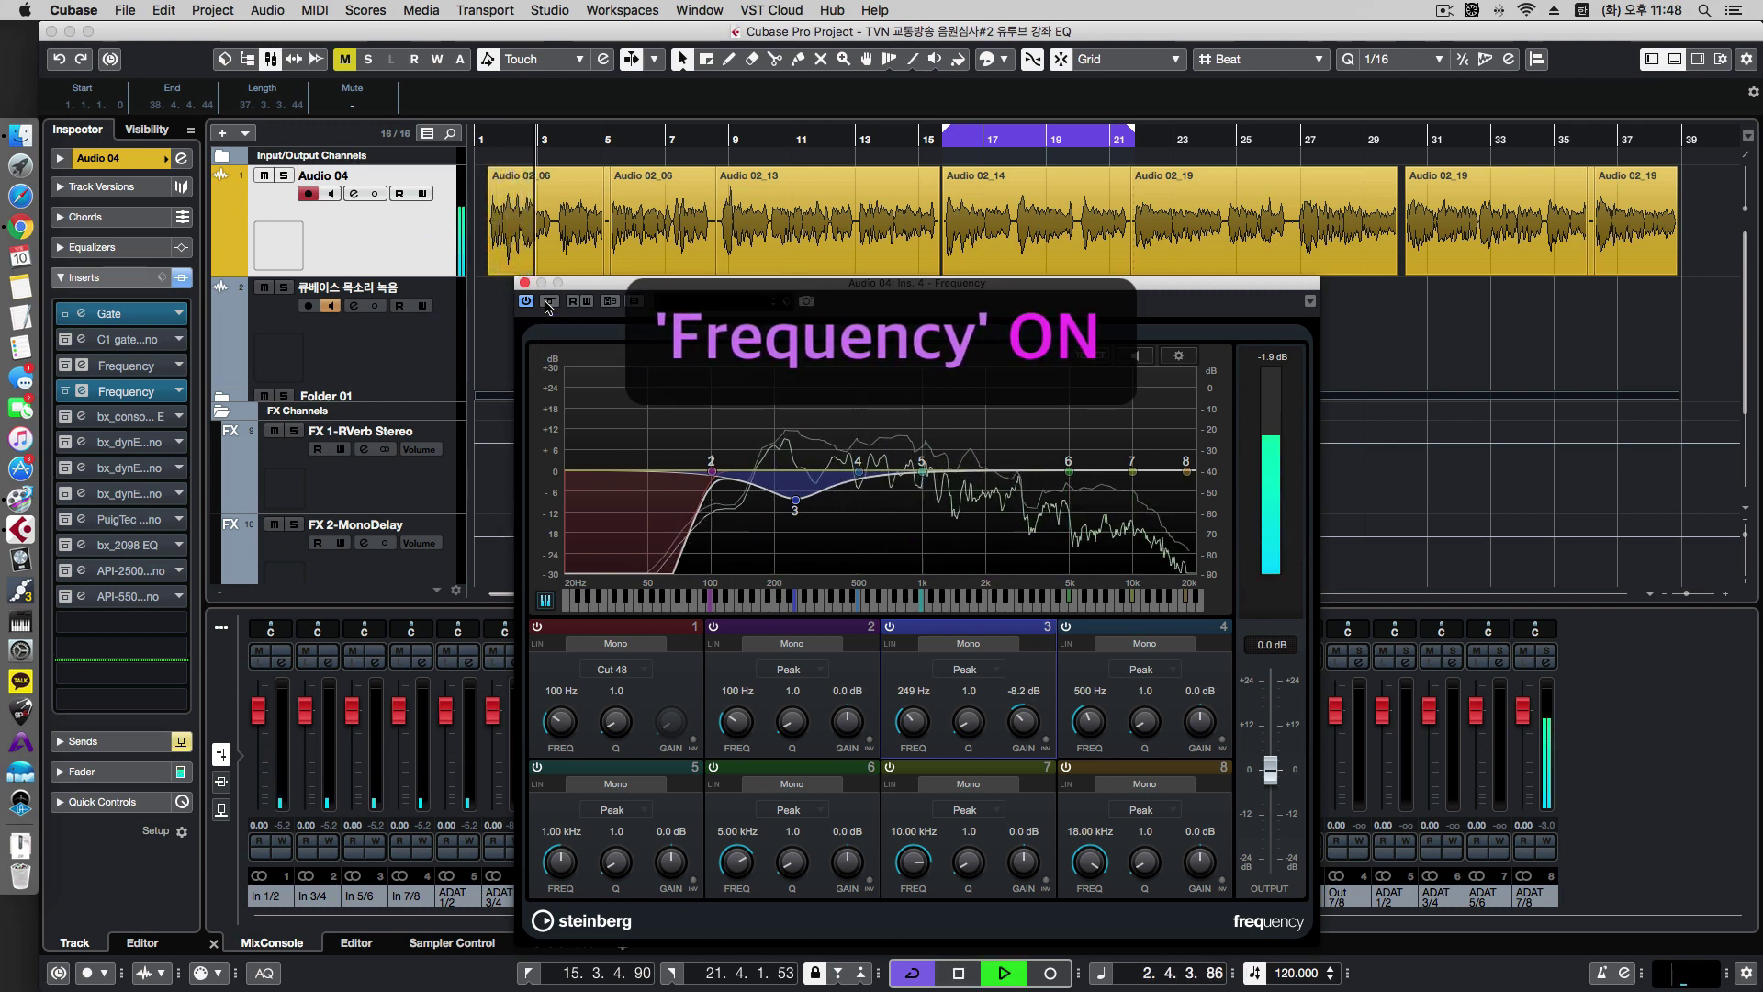
{"action": "key", "text": "space"}
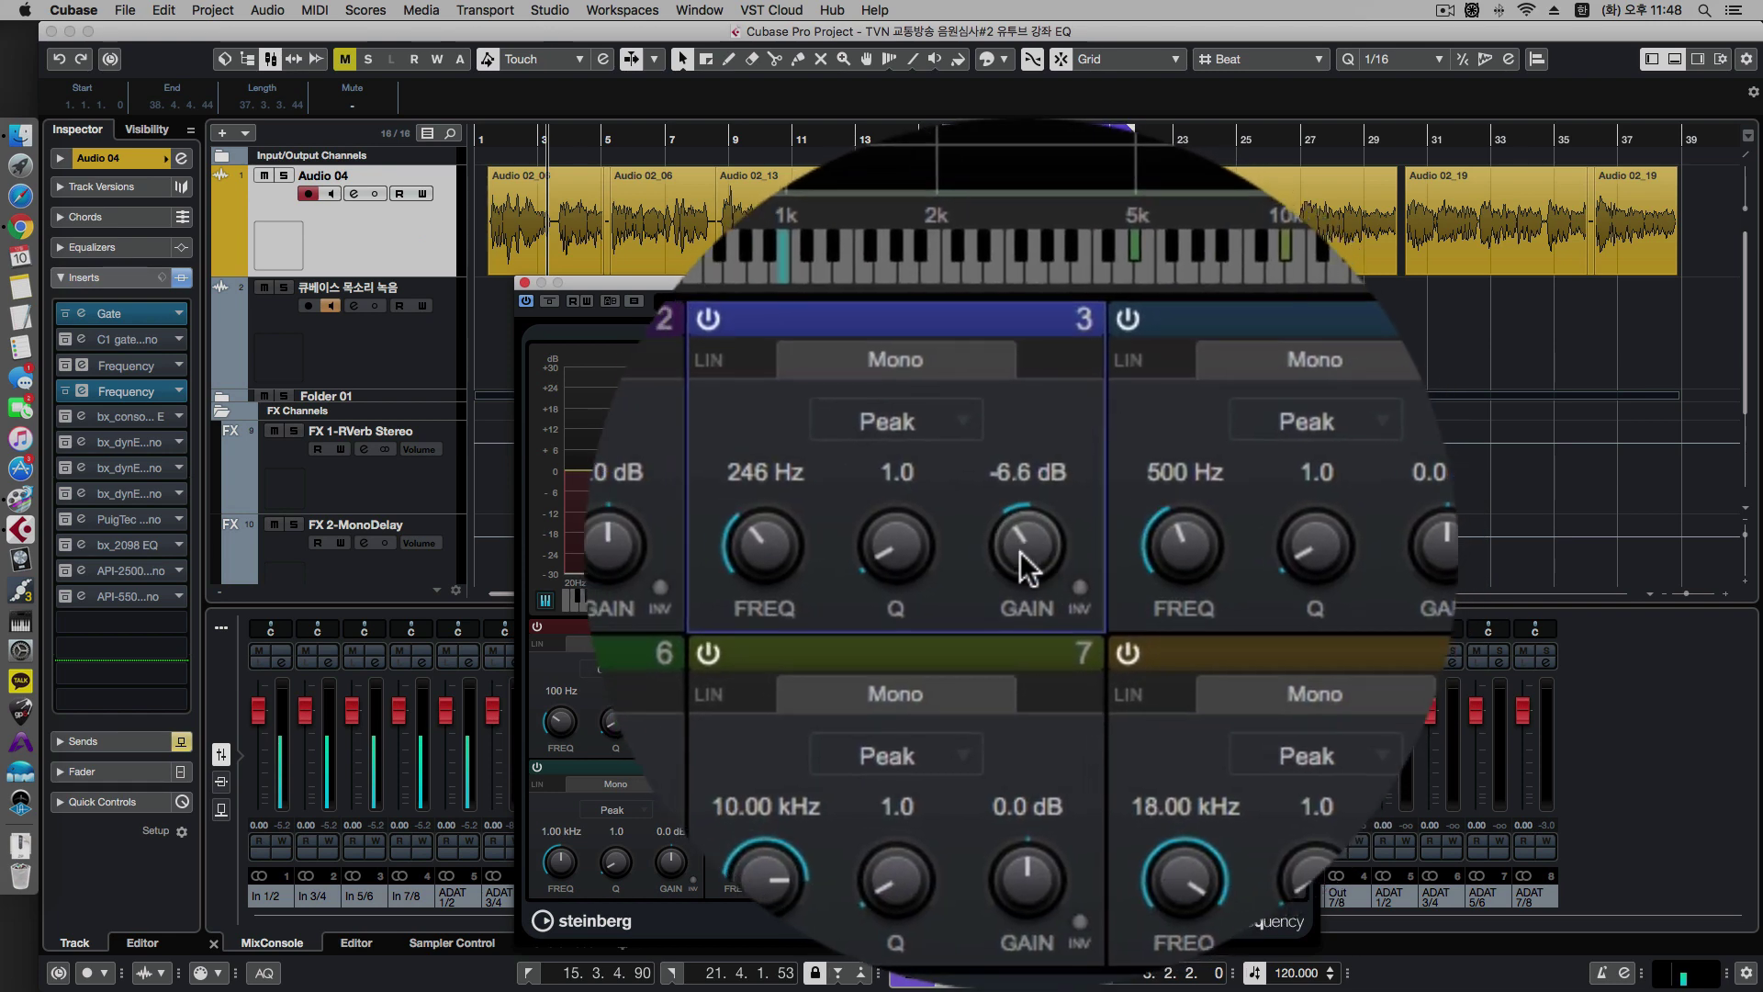
Sweep band 3's gain up and down to show its effect, settling it at -7.8 dB.
{"action": "scroll", "coordinate": [1023, 724], "scroll_direction": "up", "scroll_amount": 5}
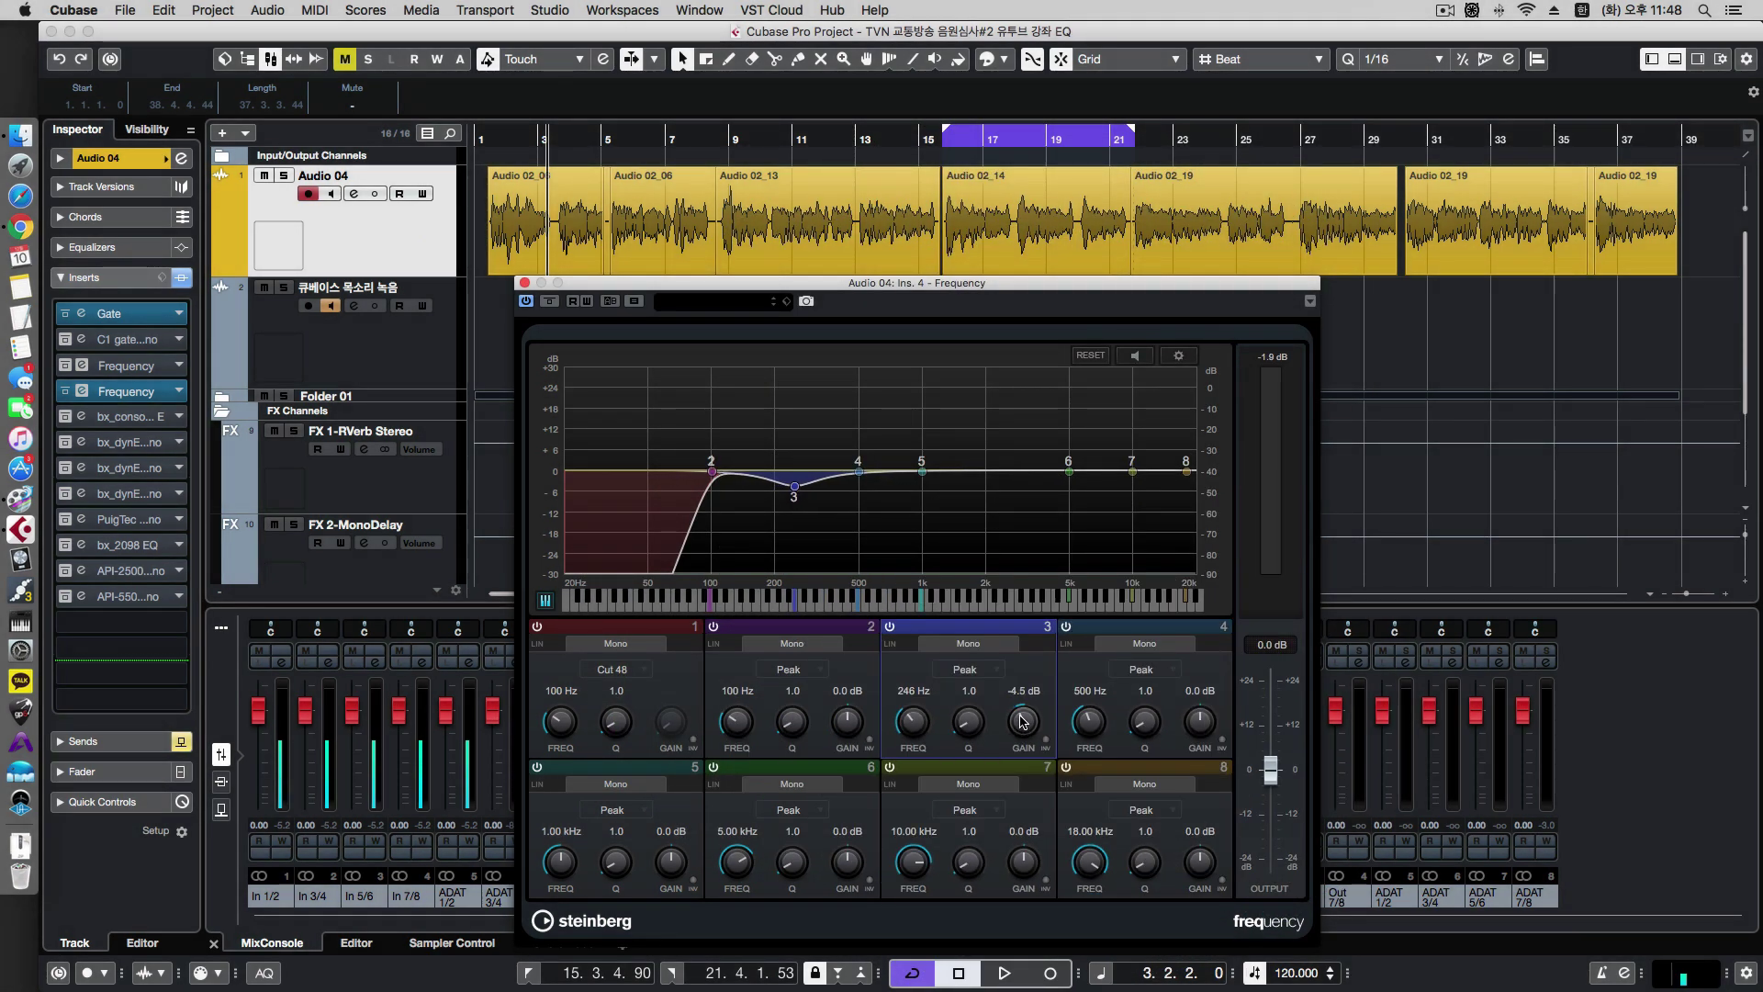
{"action": "scroll", "coordinate": [1023, 723], "scroll_direction": "down", "scroll_amount": 15}
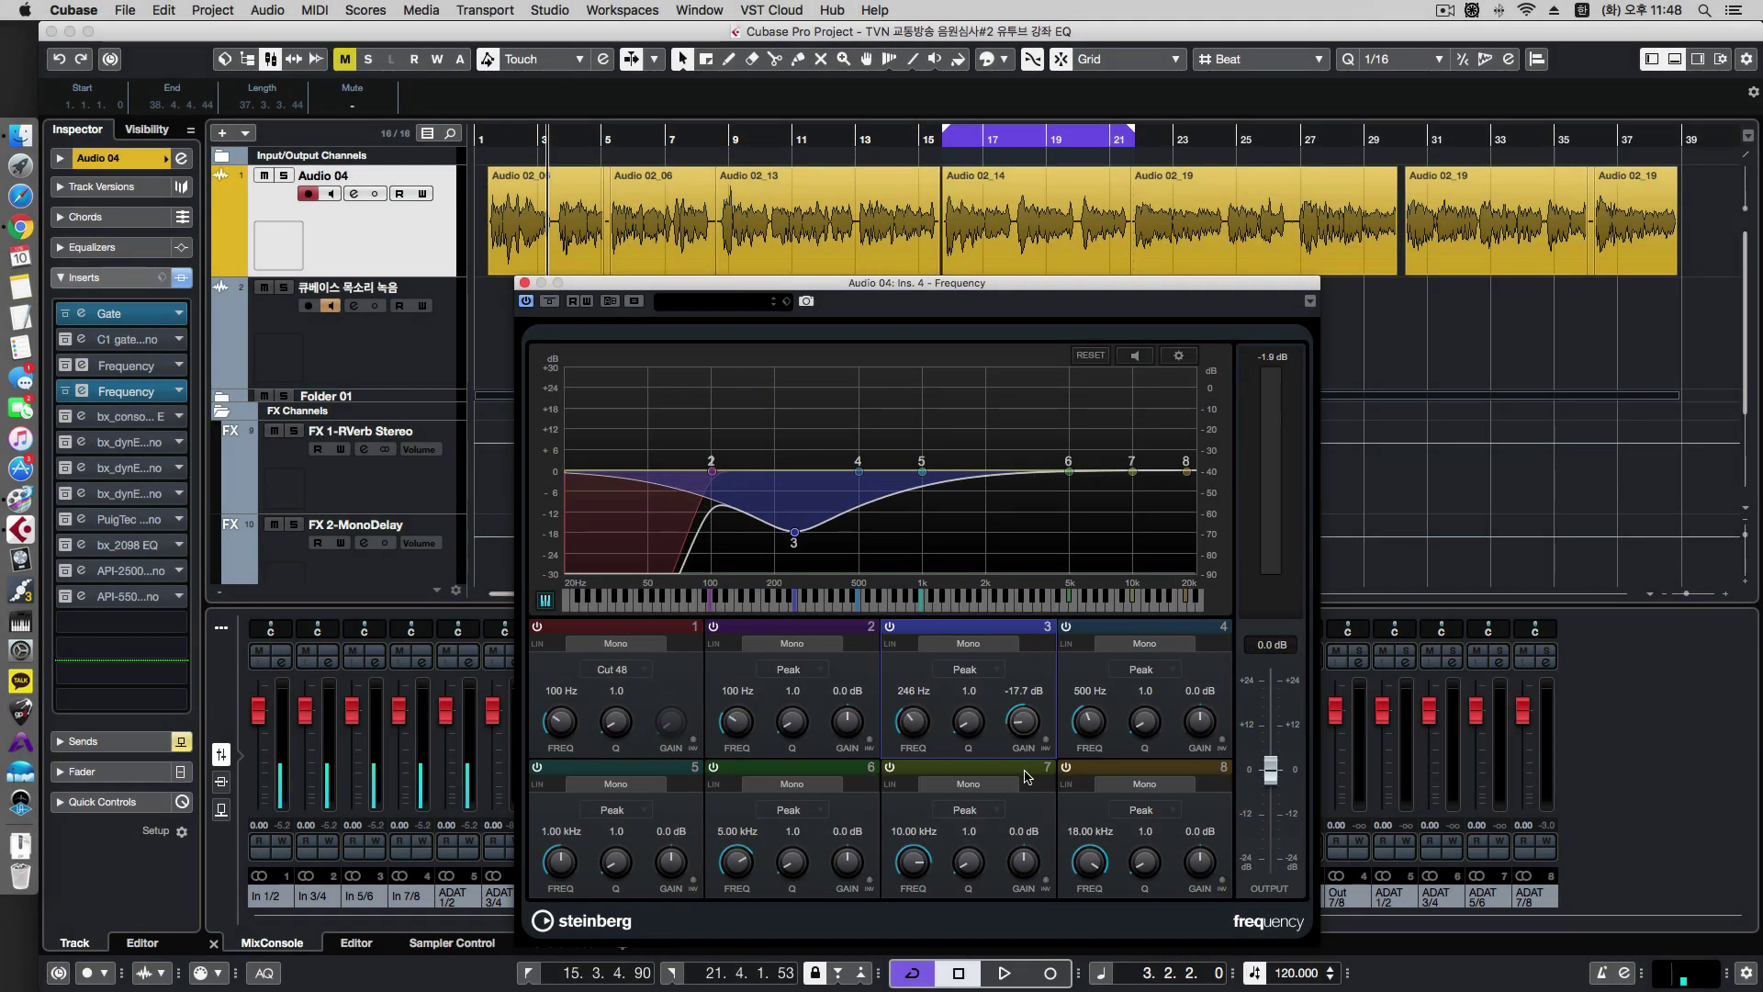
{"action": "scroll", "coordinate": [1023, 723], "scroll_direction": "up", "scroll_amount": 18}
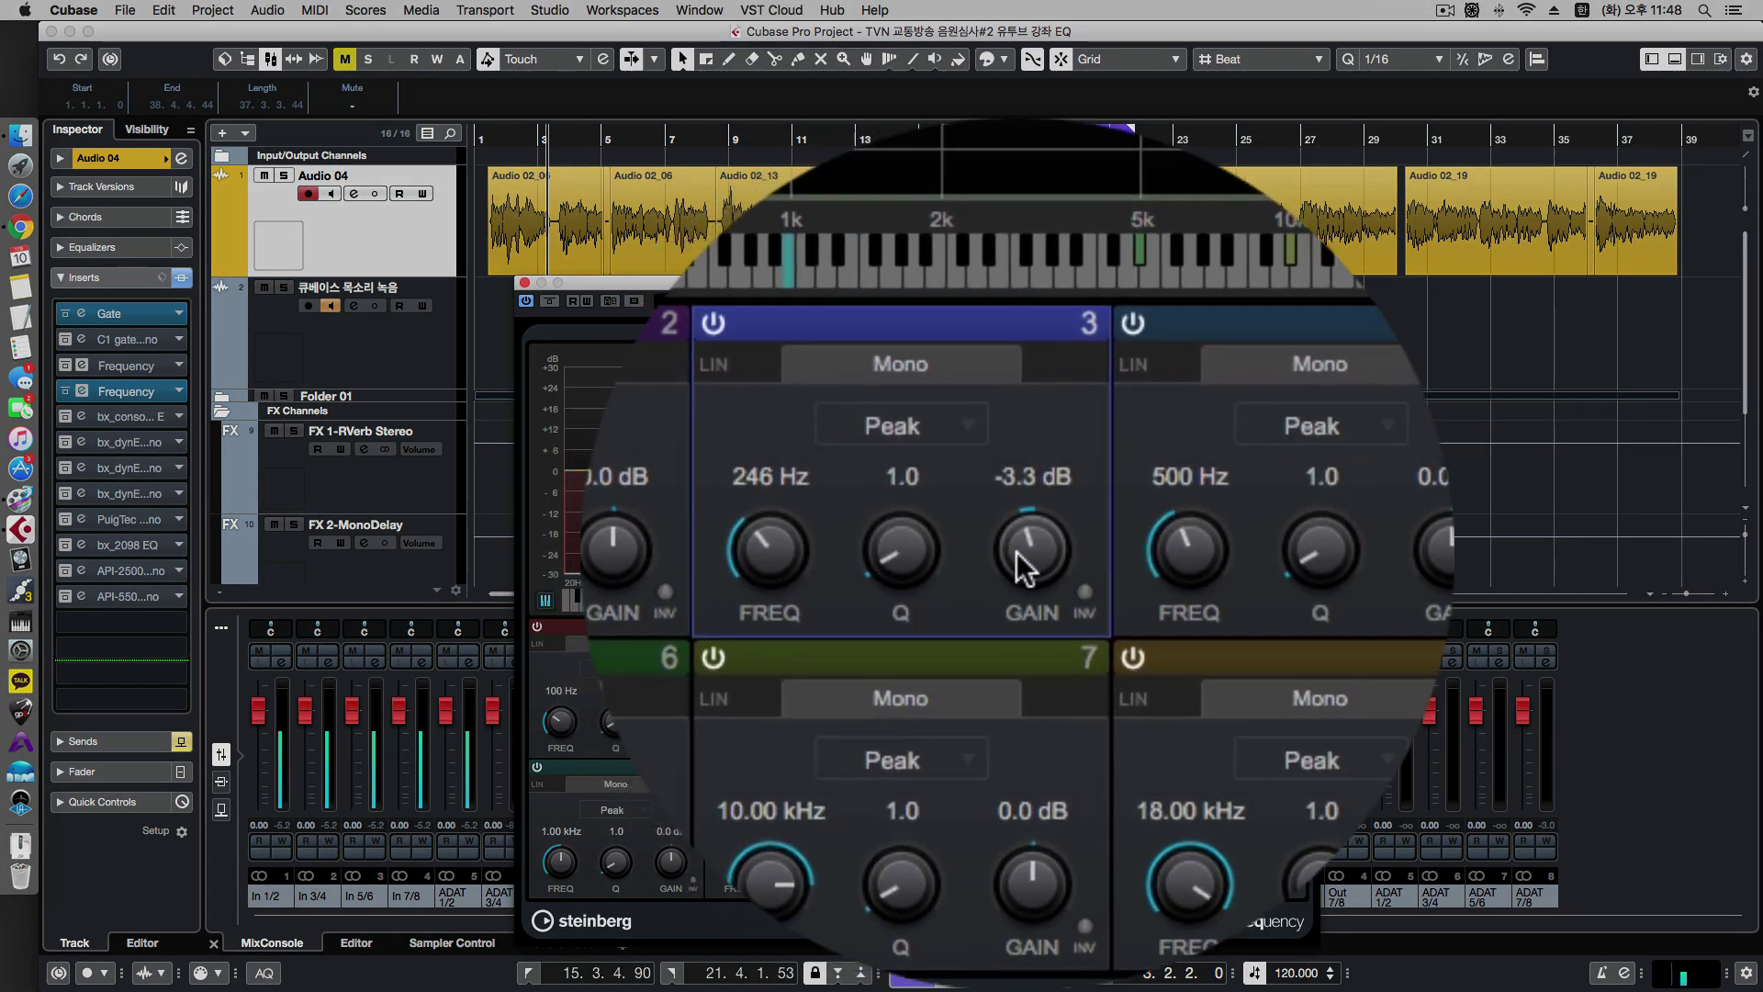
{"action": "scroll", "coordinate": [1023, 724], "scroll_direction": "down", "scroll_amount": 6}
{"action": "scroll", "coordinate": [1023, 724], "scroll_direction": "down", "scroll_amount": 5}
Vary band 3's Q between a narrow 15.7 and a wide 0.5, then settle it at 3.3.
{"action": "scroll", "coordinate": [969, 718], "scroll_direction": "up", "scroll_amount": 10}
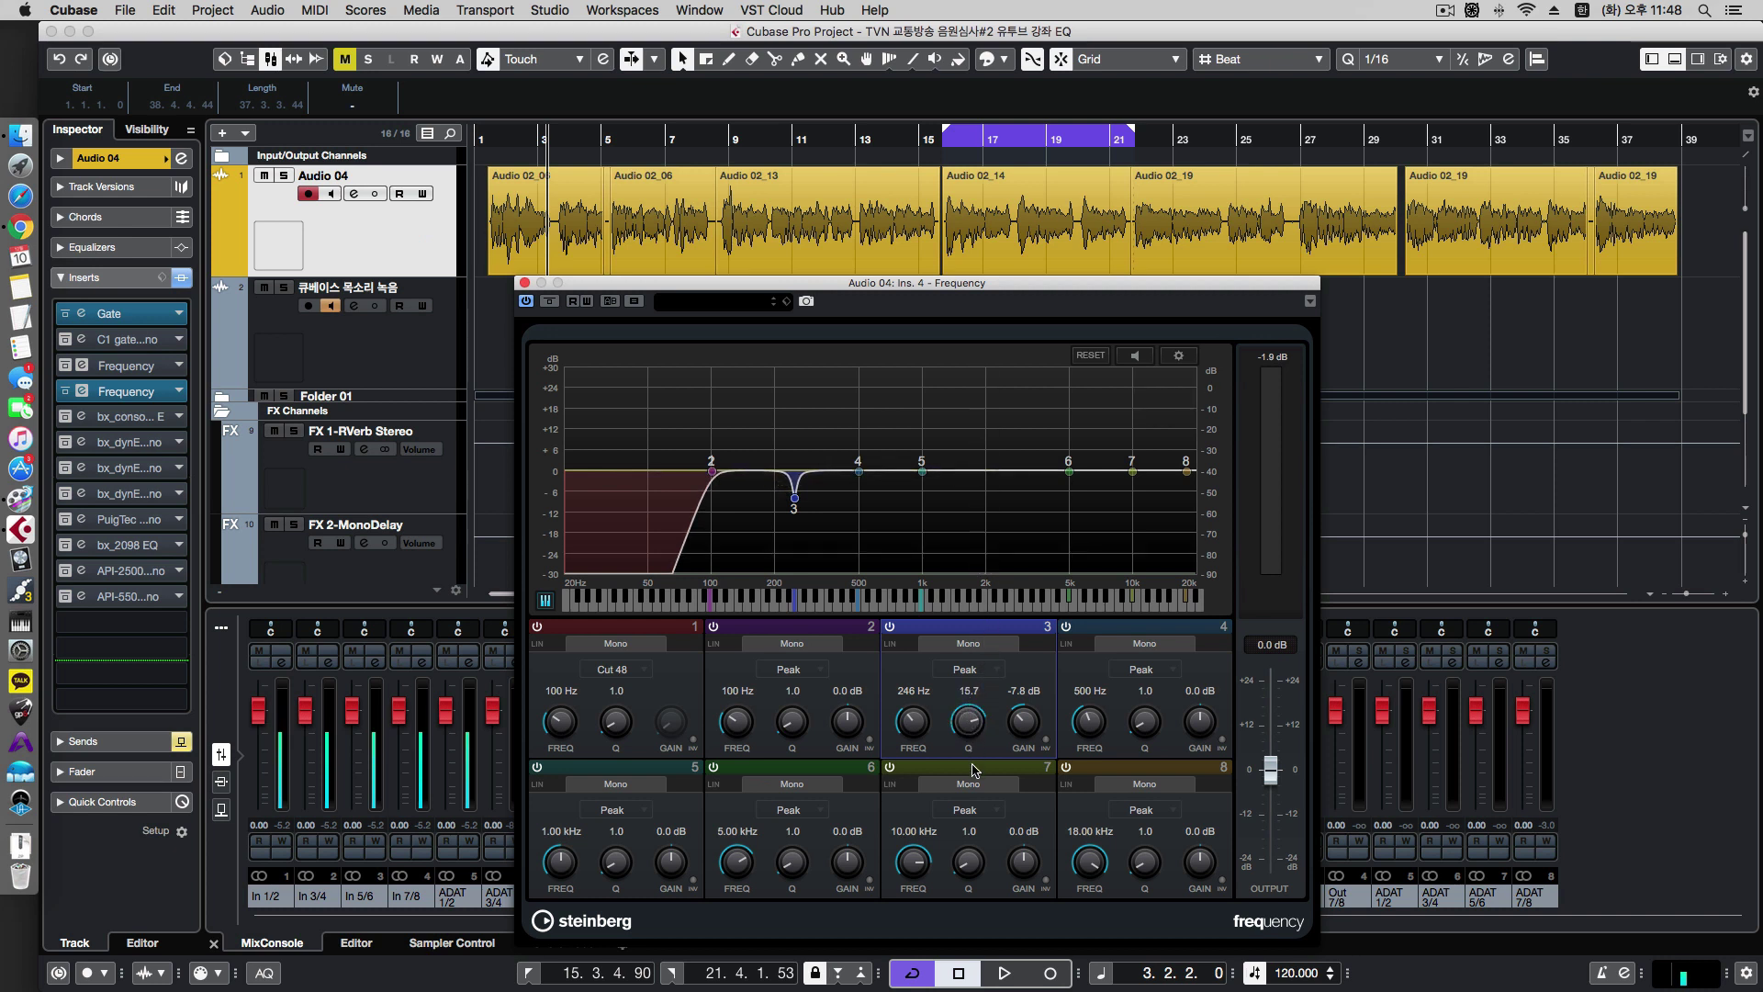
{"action": "left_click_drag", "start_coordinate": [971, 888], "coordinate": [967, 937]}
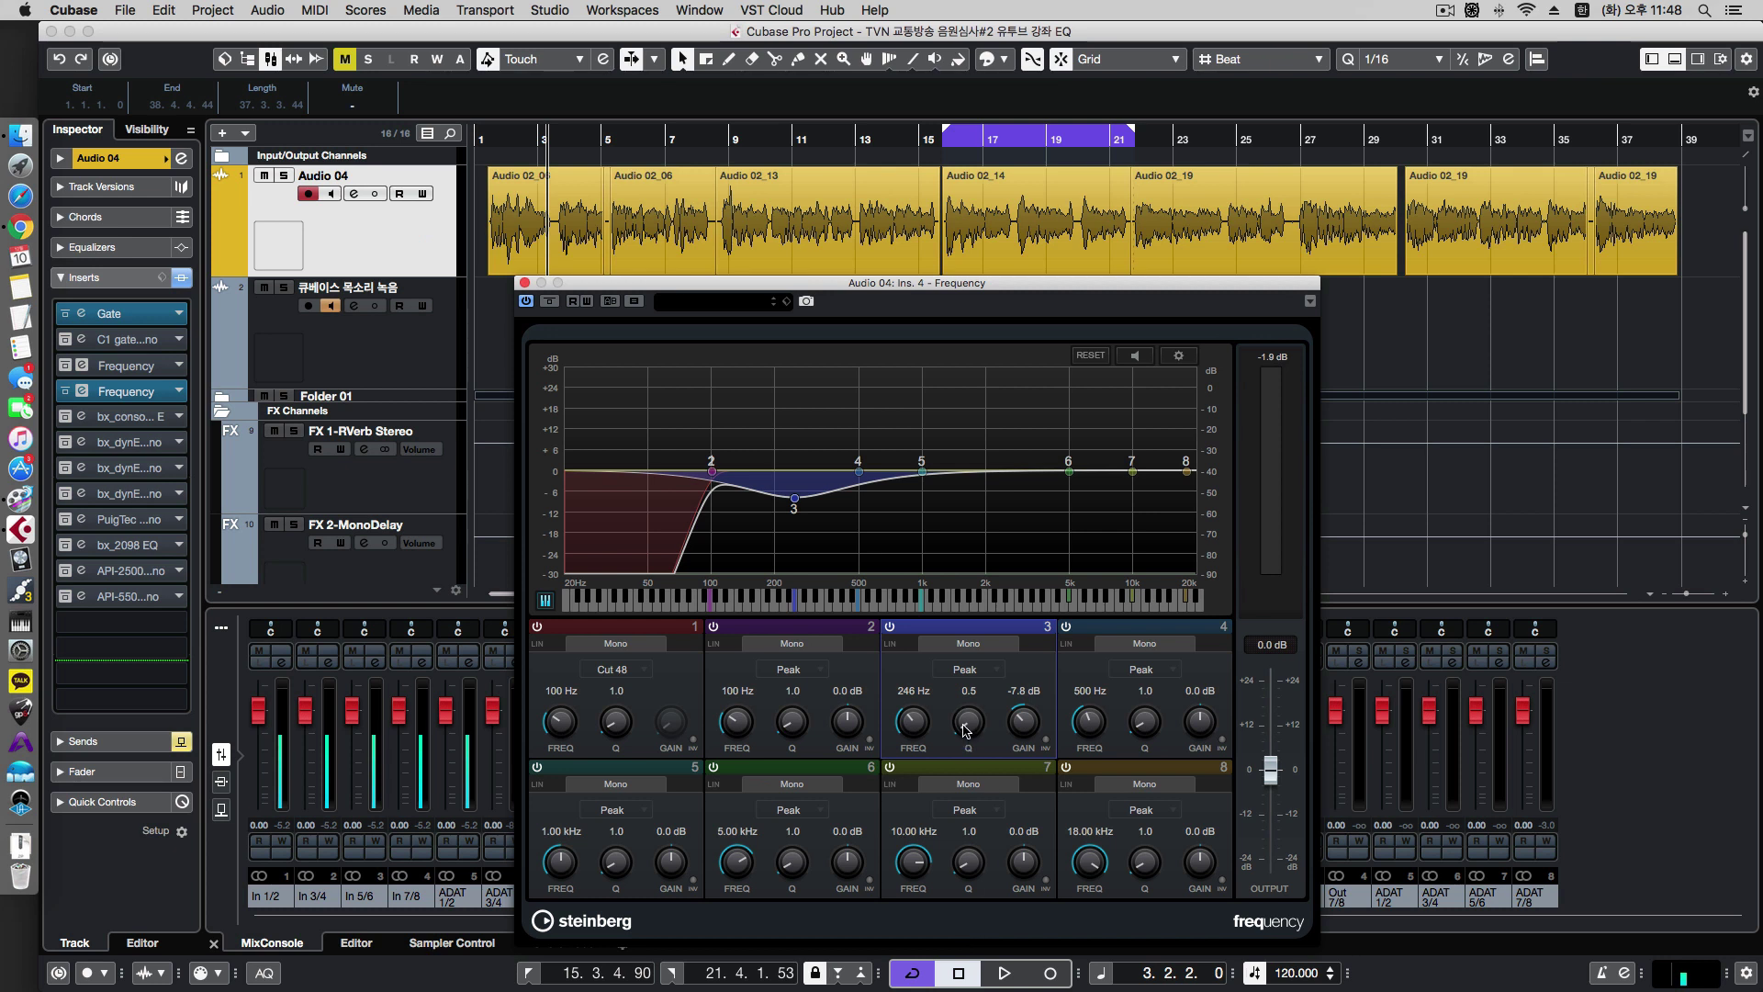
{"action": "left_click_drag", "start_coordinate": [966, 731], "coordinate": [968, 722]}
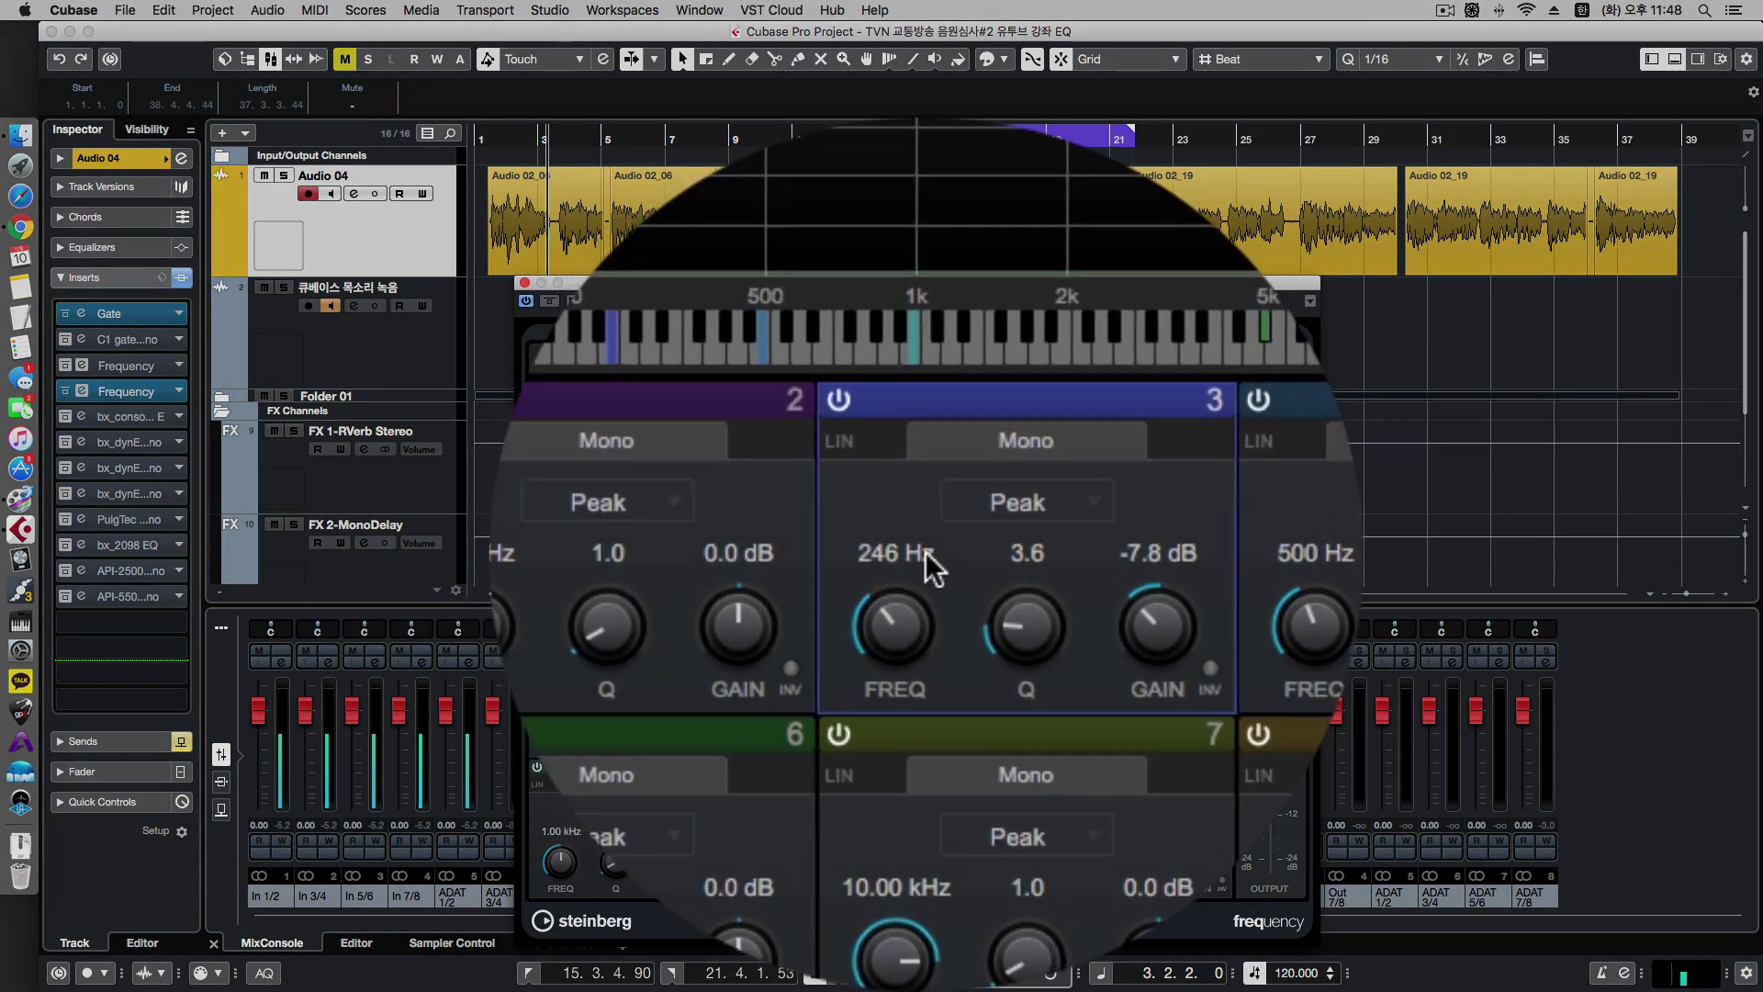
{"action": "left_click_drag", "start_coordinate": [969, 563], "coordinate": [970, 567]}
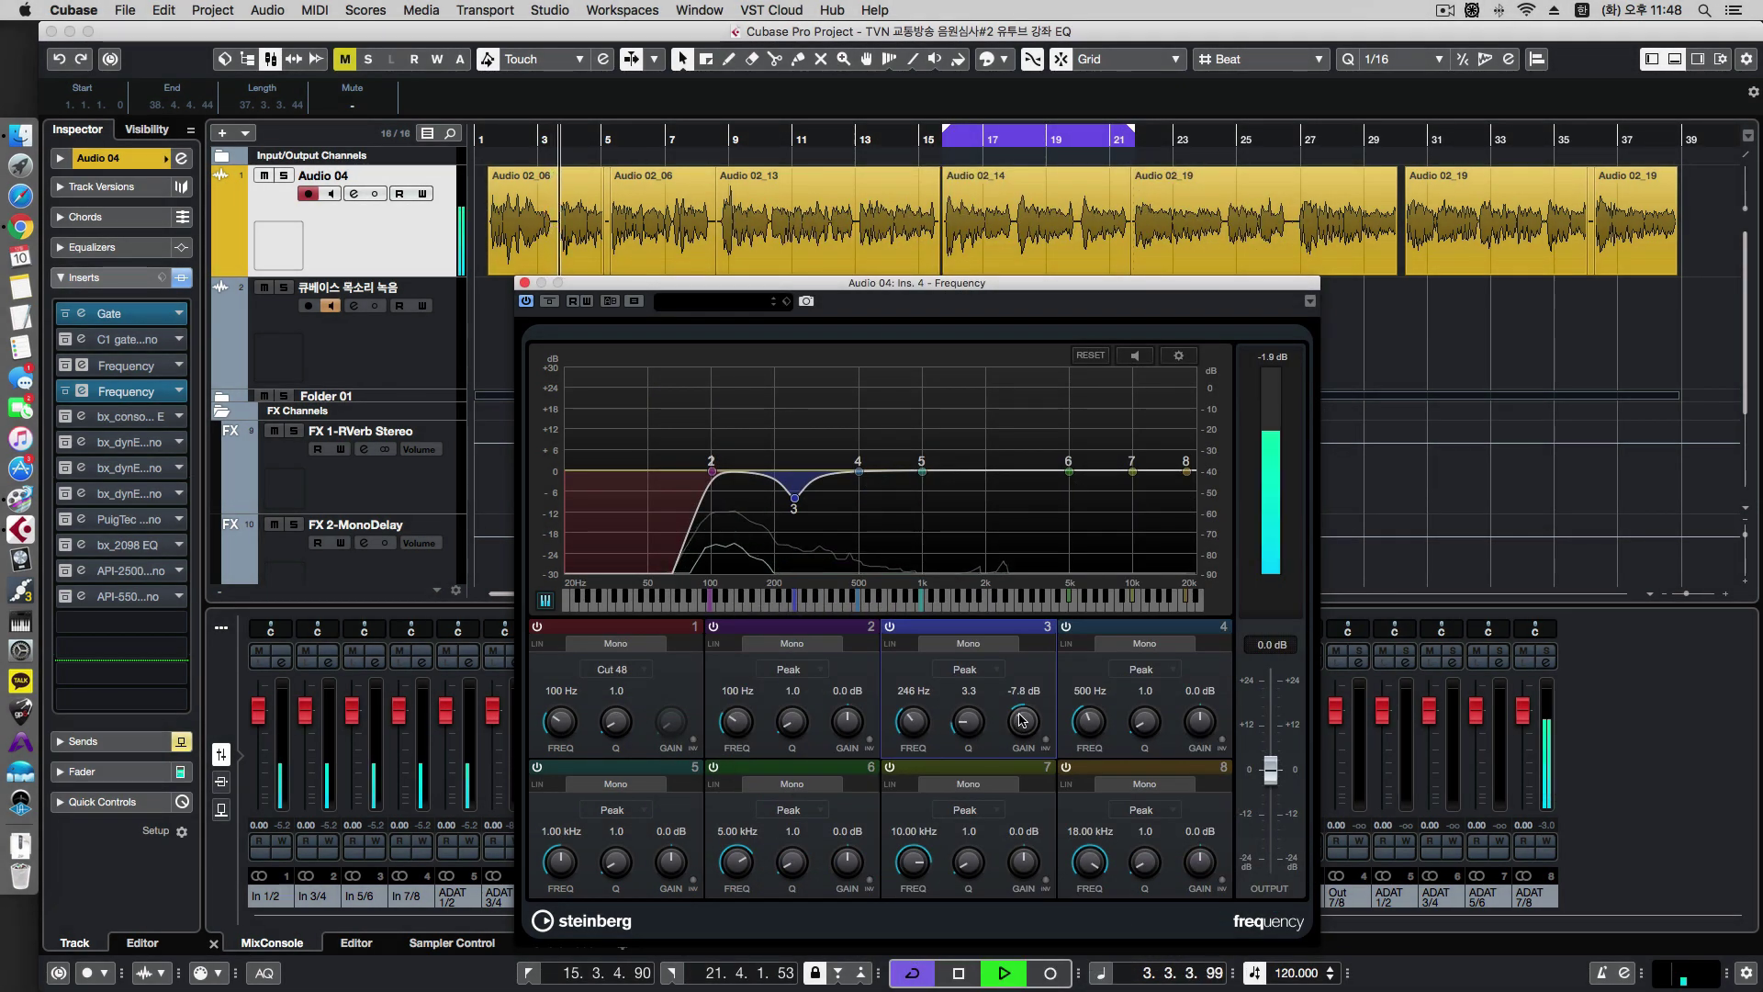
Audition other passages of Audio 04 from about bars 8 and 10 and examine the upper part of the spectrum.
{"action": "left_click", "coordinate": [745, 176]}
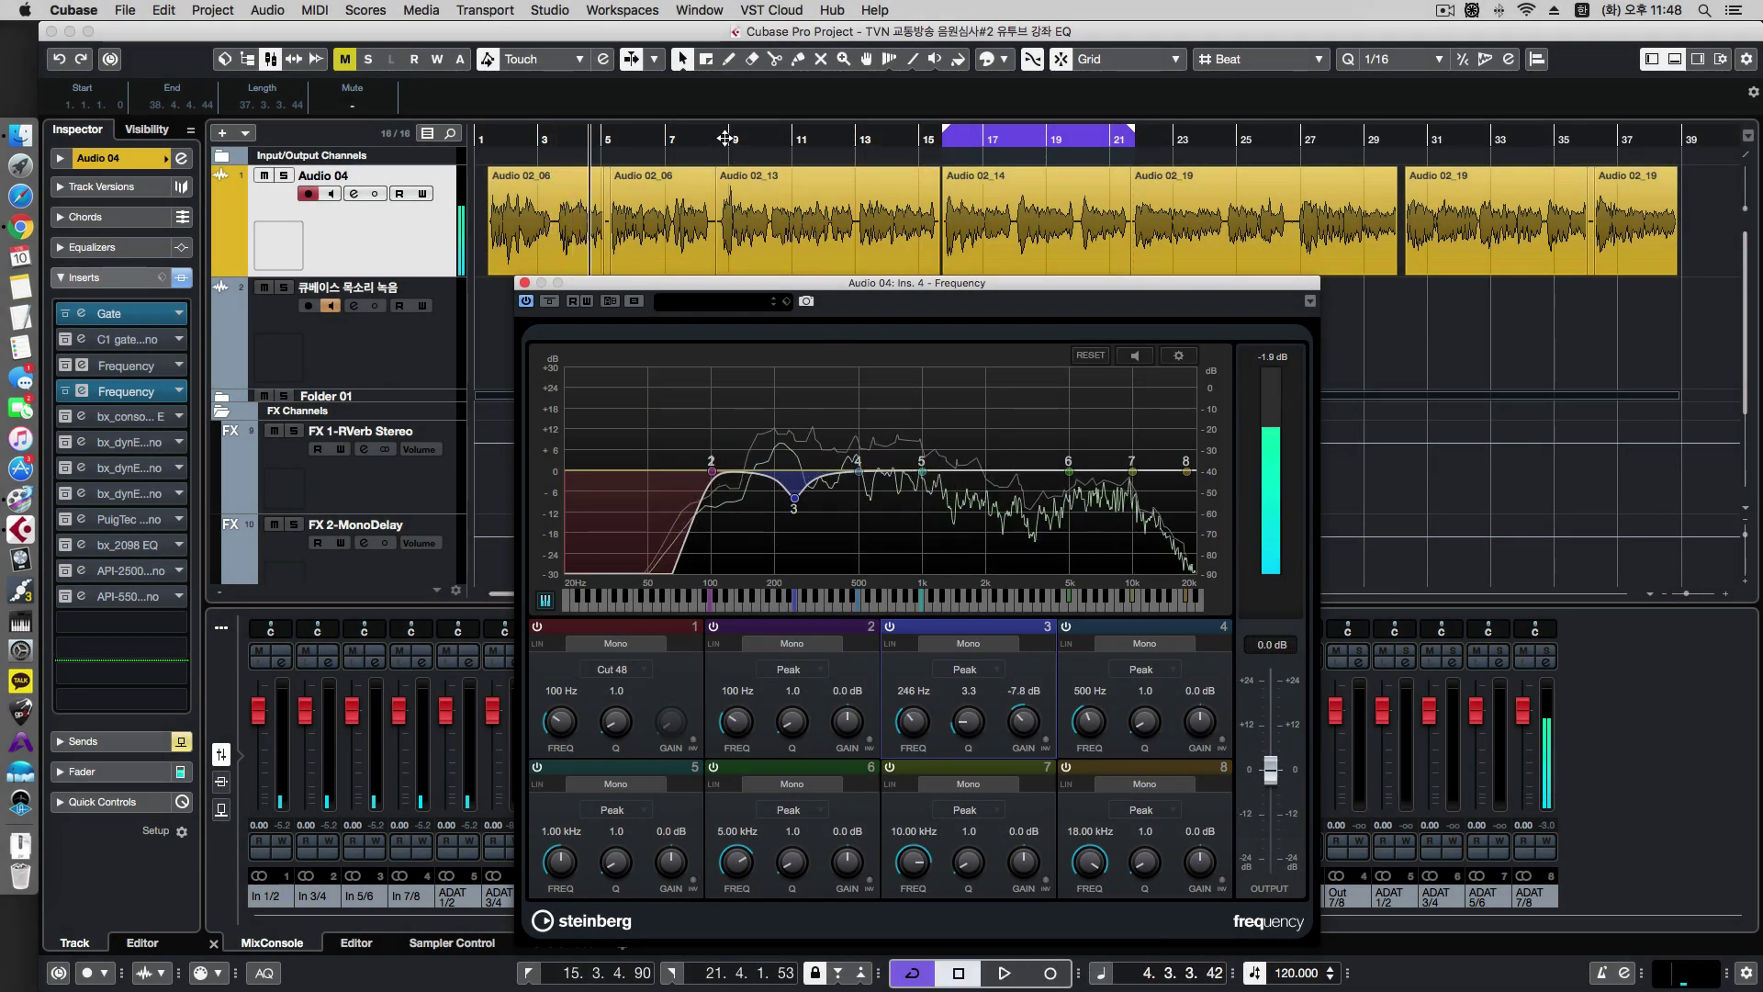
{"action": "left_click", "coordinate": [730, 135]}
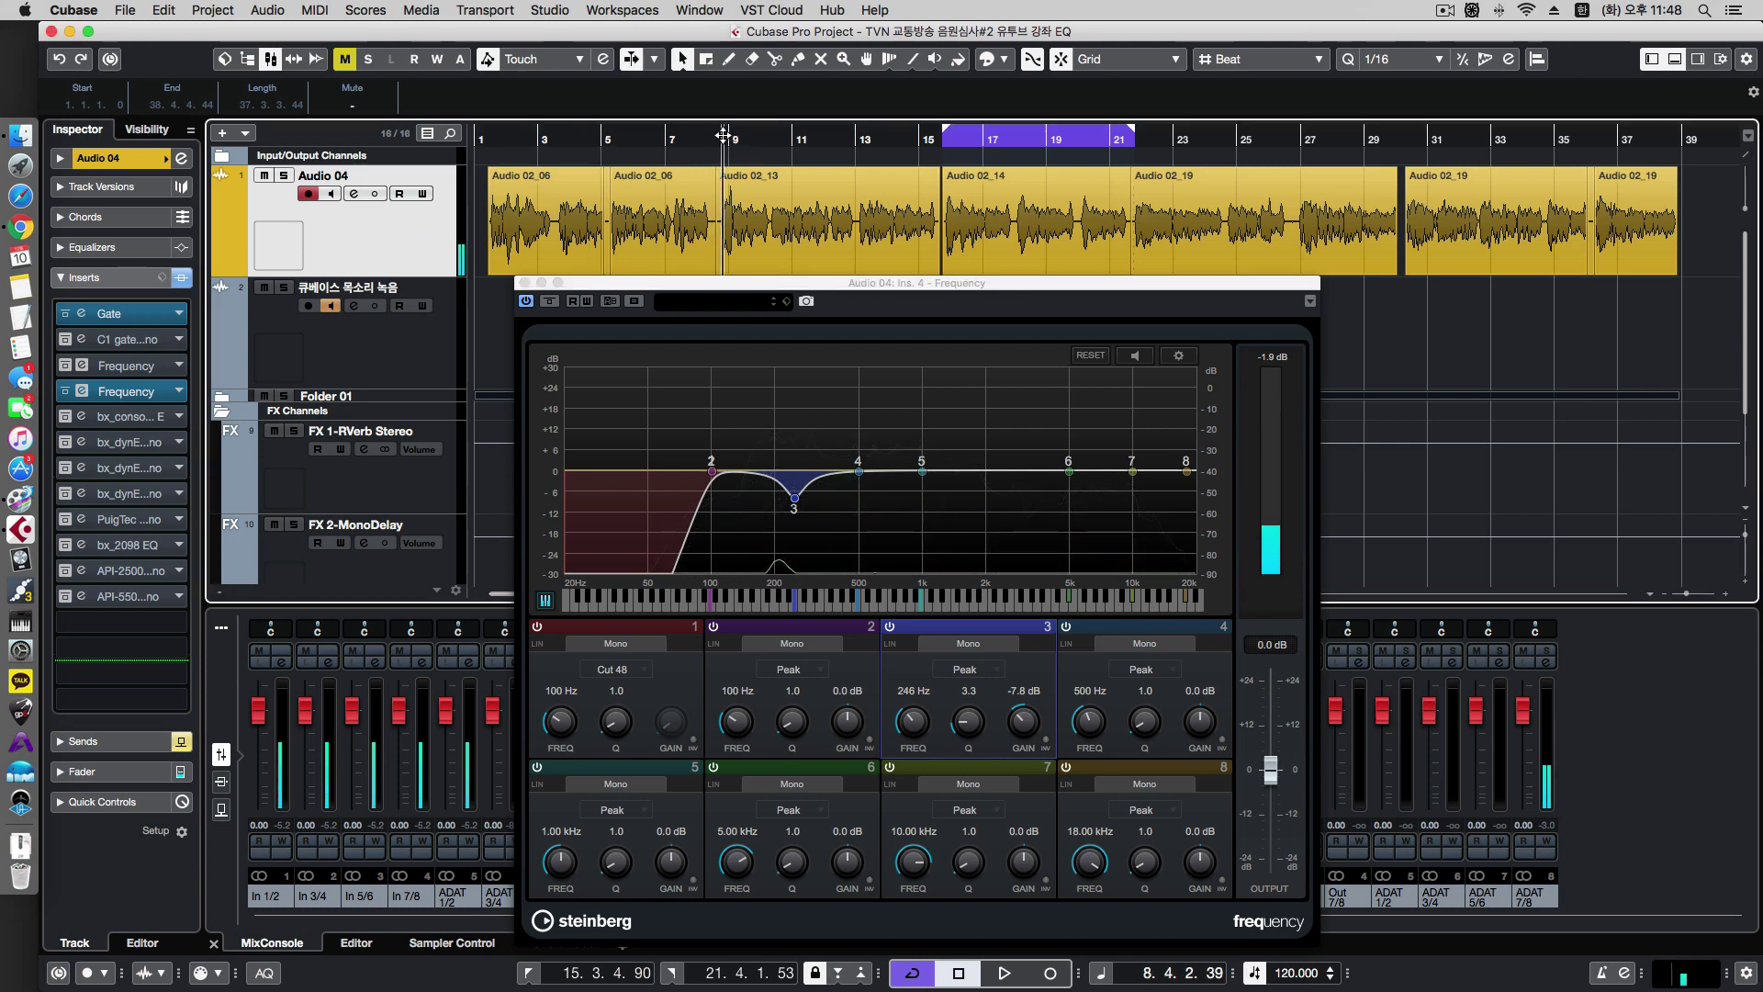
{"action": "left_click", "coordinate": [786, 206]}
{"action": "key", "text": "space"}
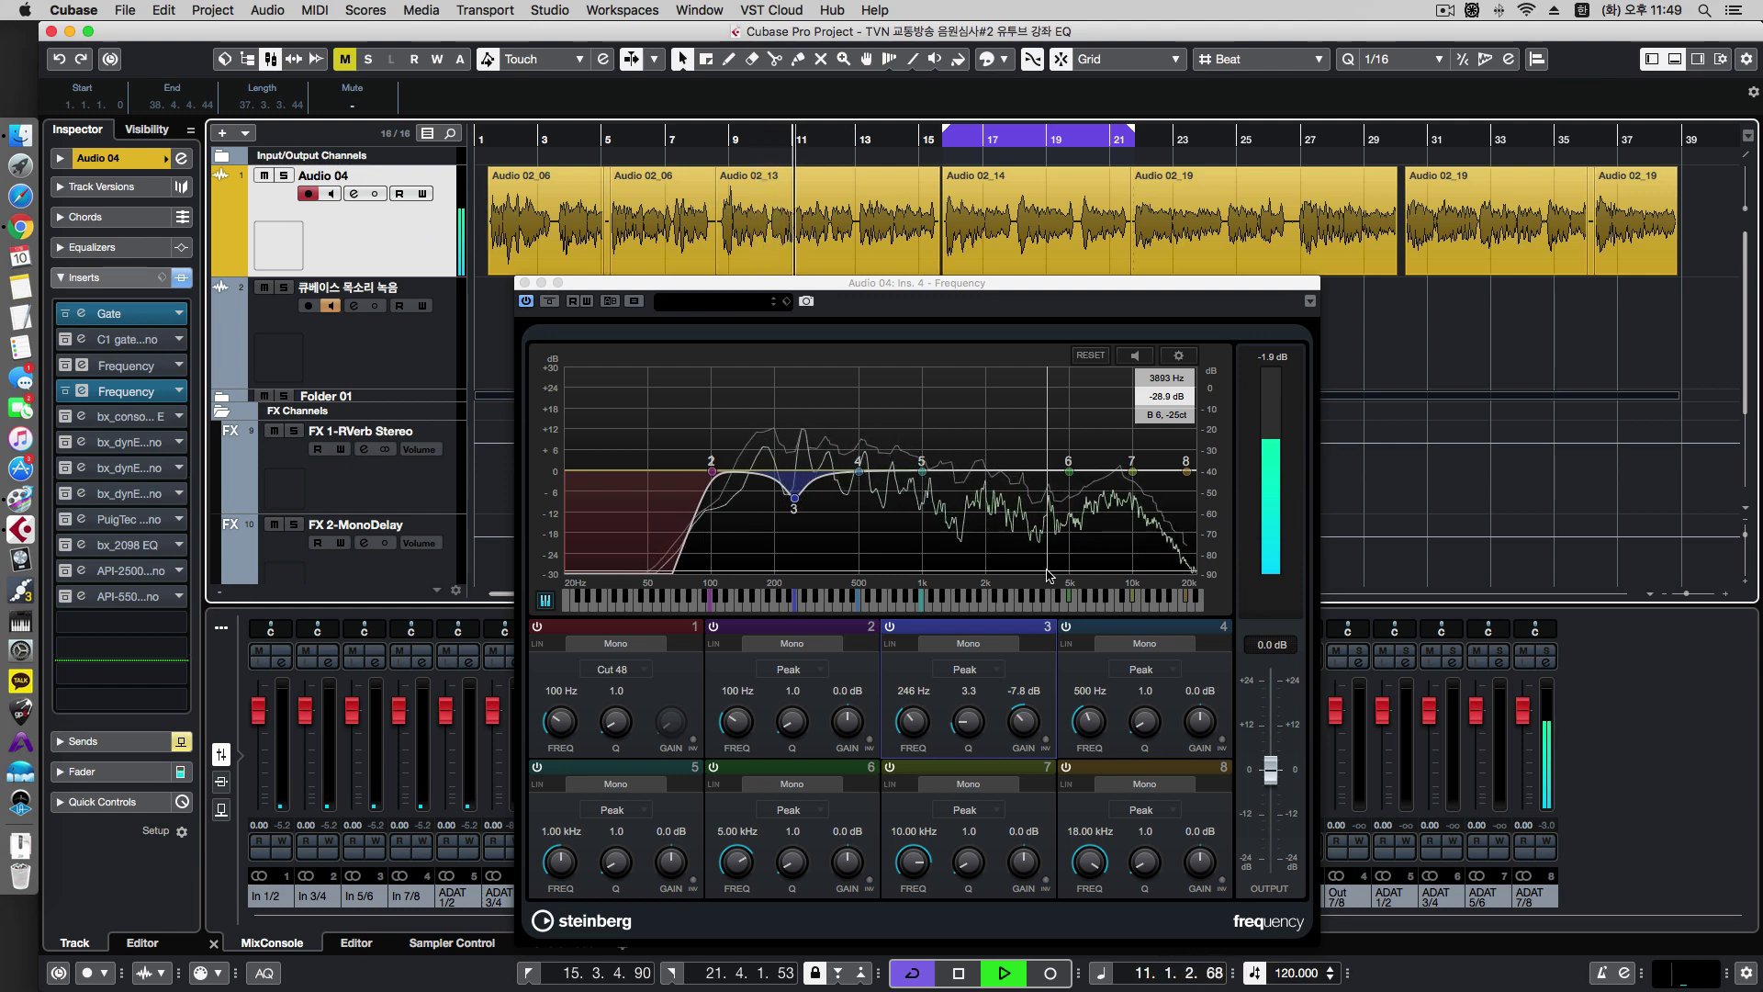
{"action": "key", "text": "space"}
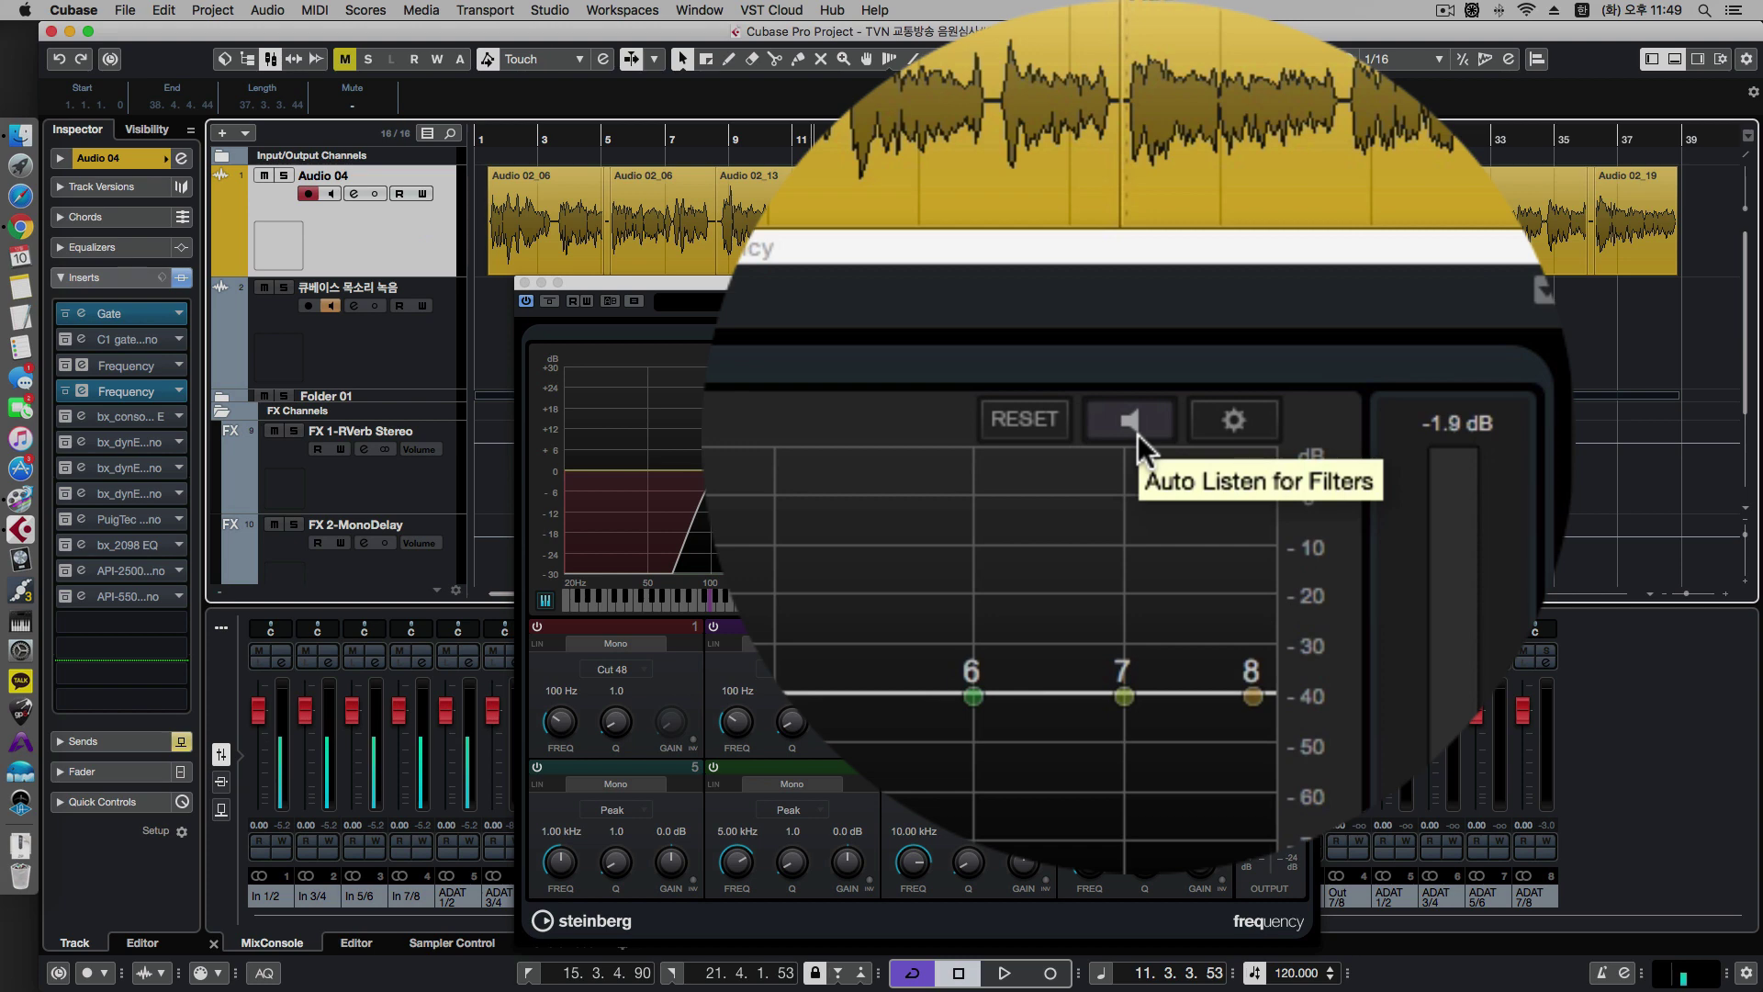
Enable Auto Listen for Filters and, with Audio 04 playing from about bar 8, move band 3 to 236 Hz and -9.0 dB.
{"action": "left_click", "coordinate": [1135, 356]}
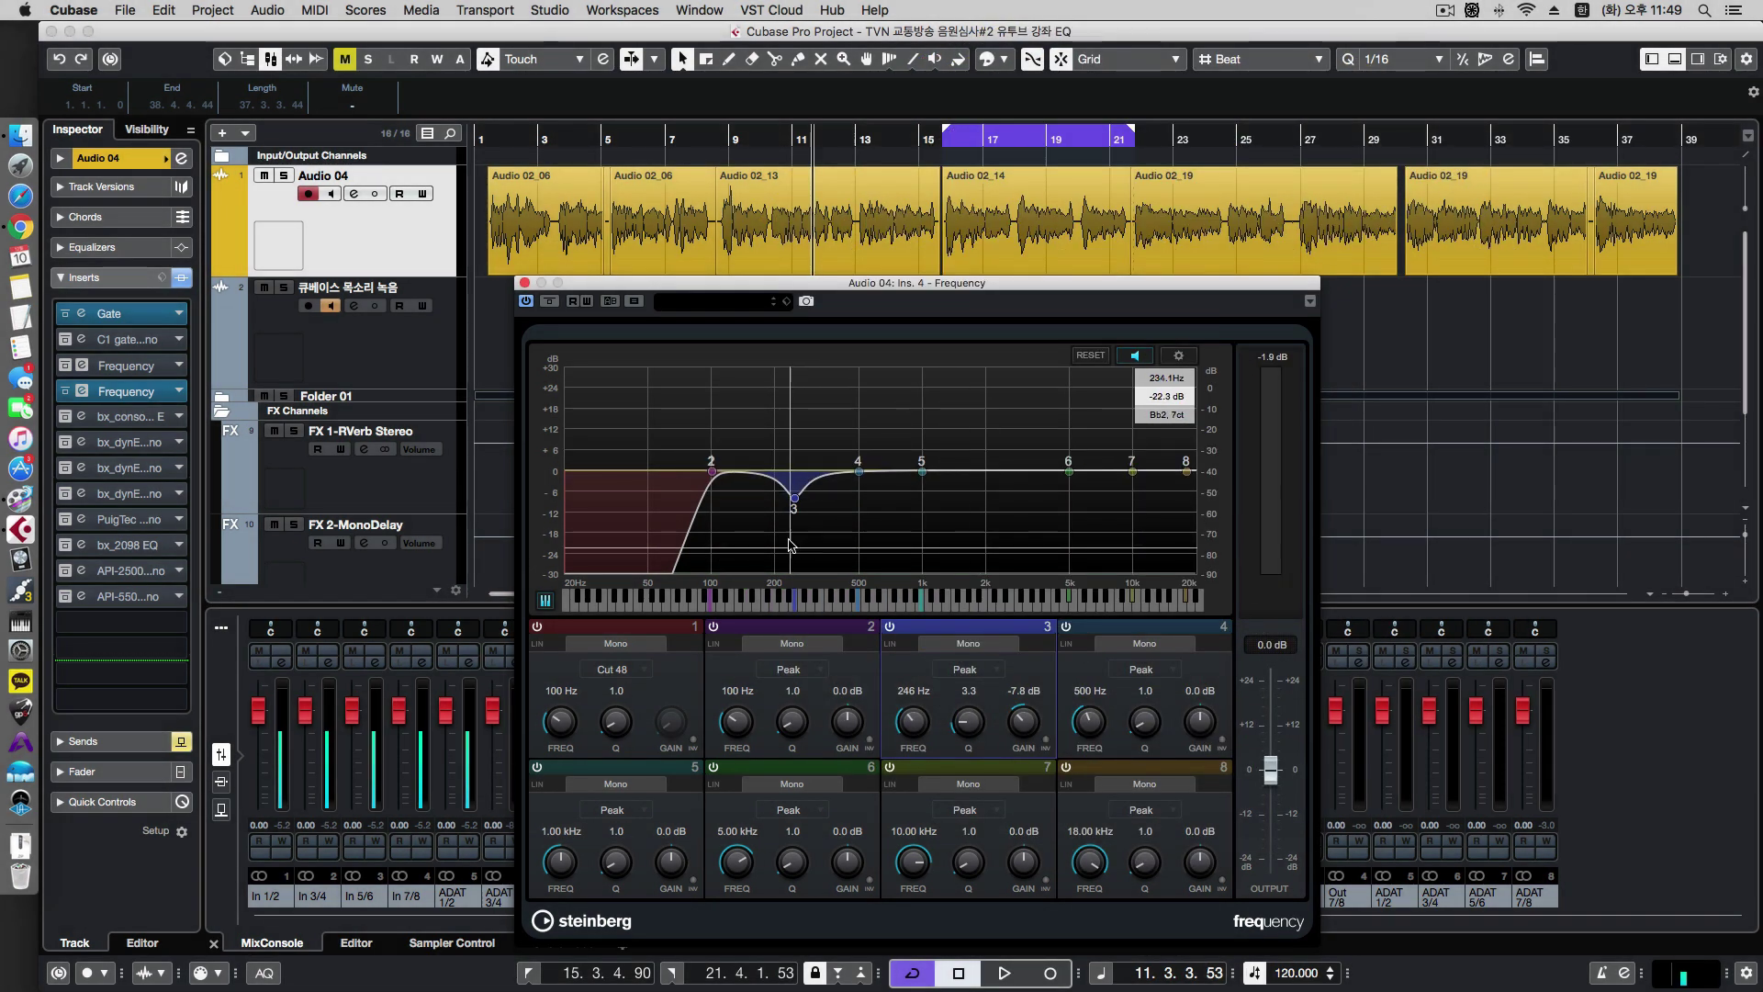
{"action": "left_click", "coordinate": [713, 139]}
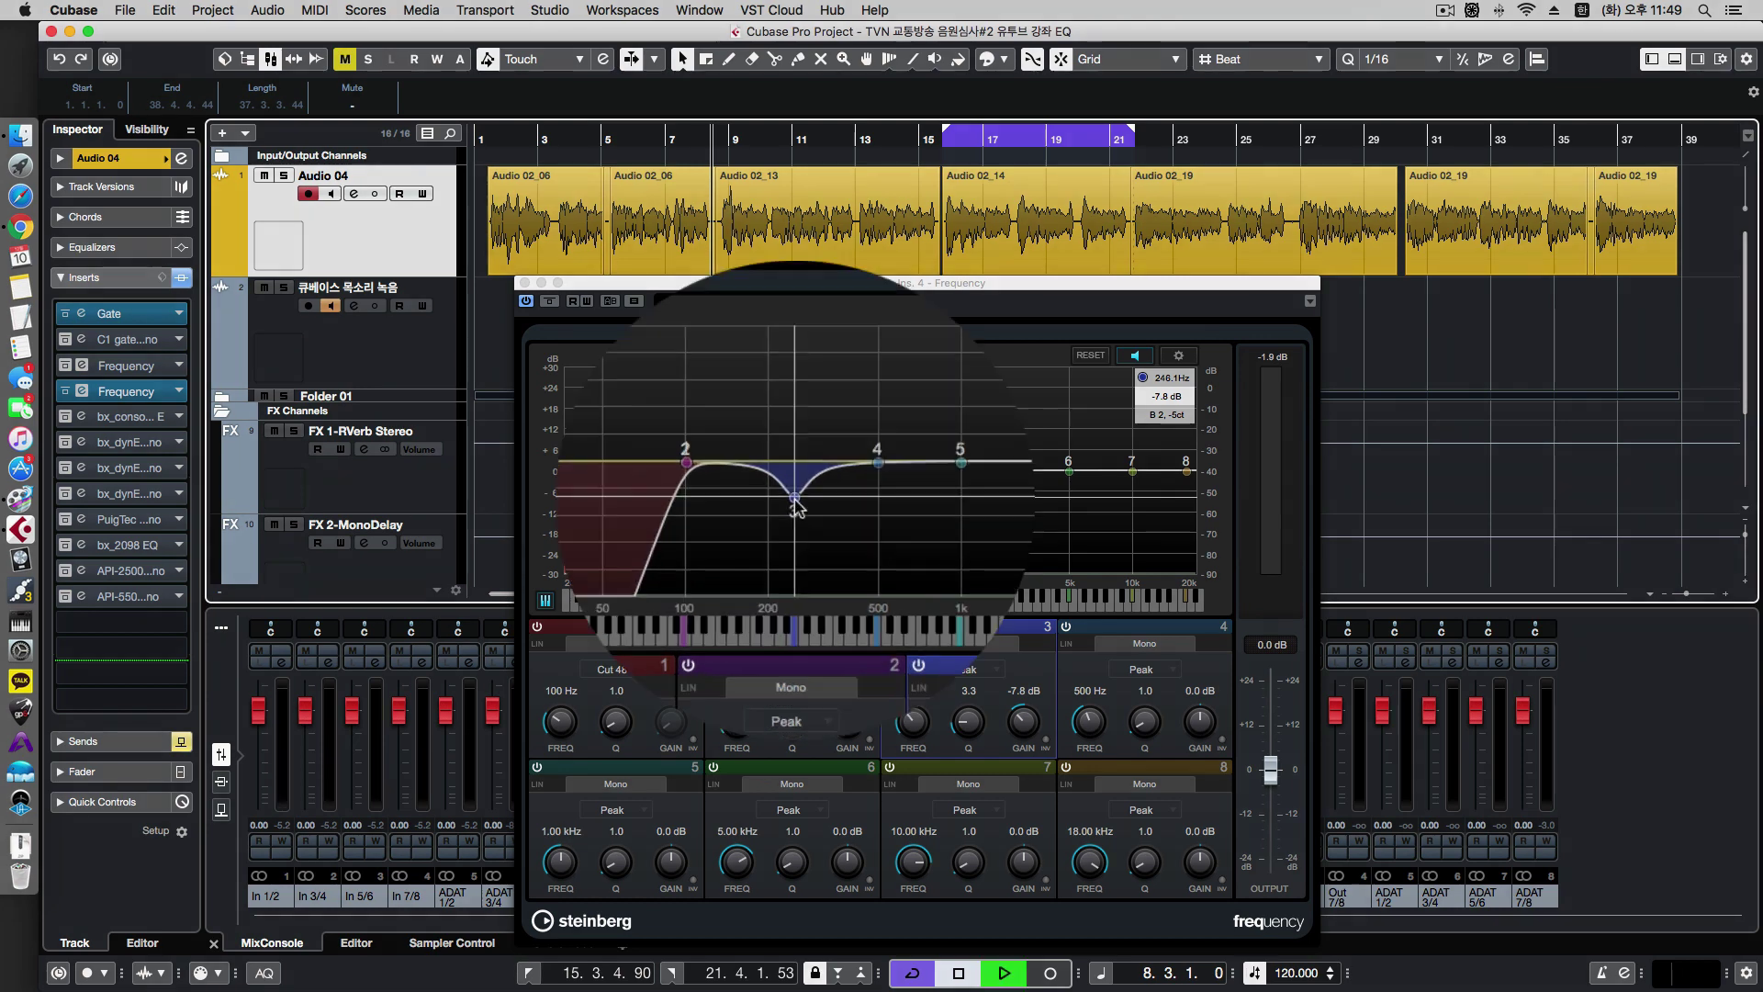
{"action": "key", "text": "space"}
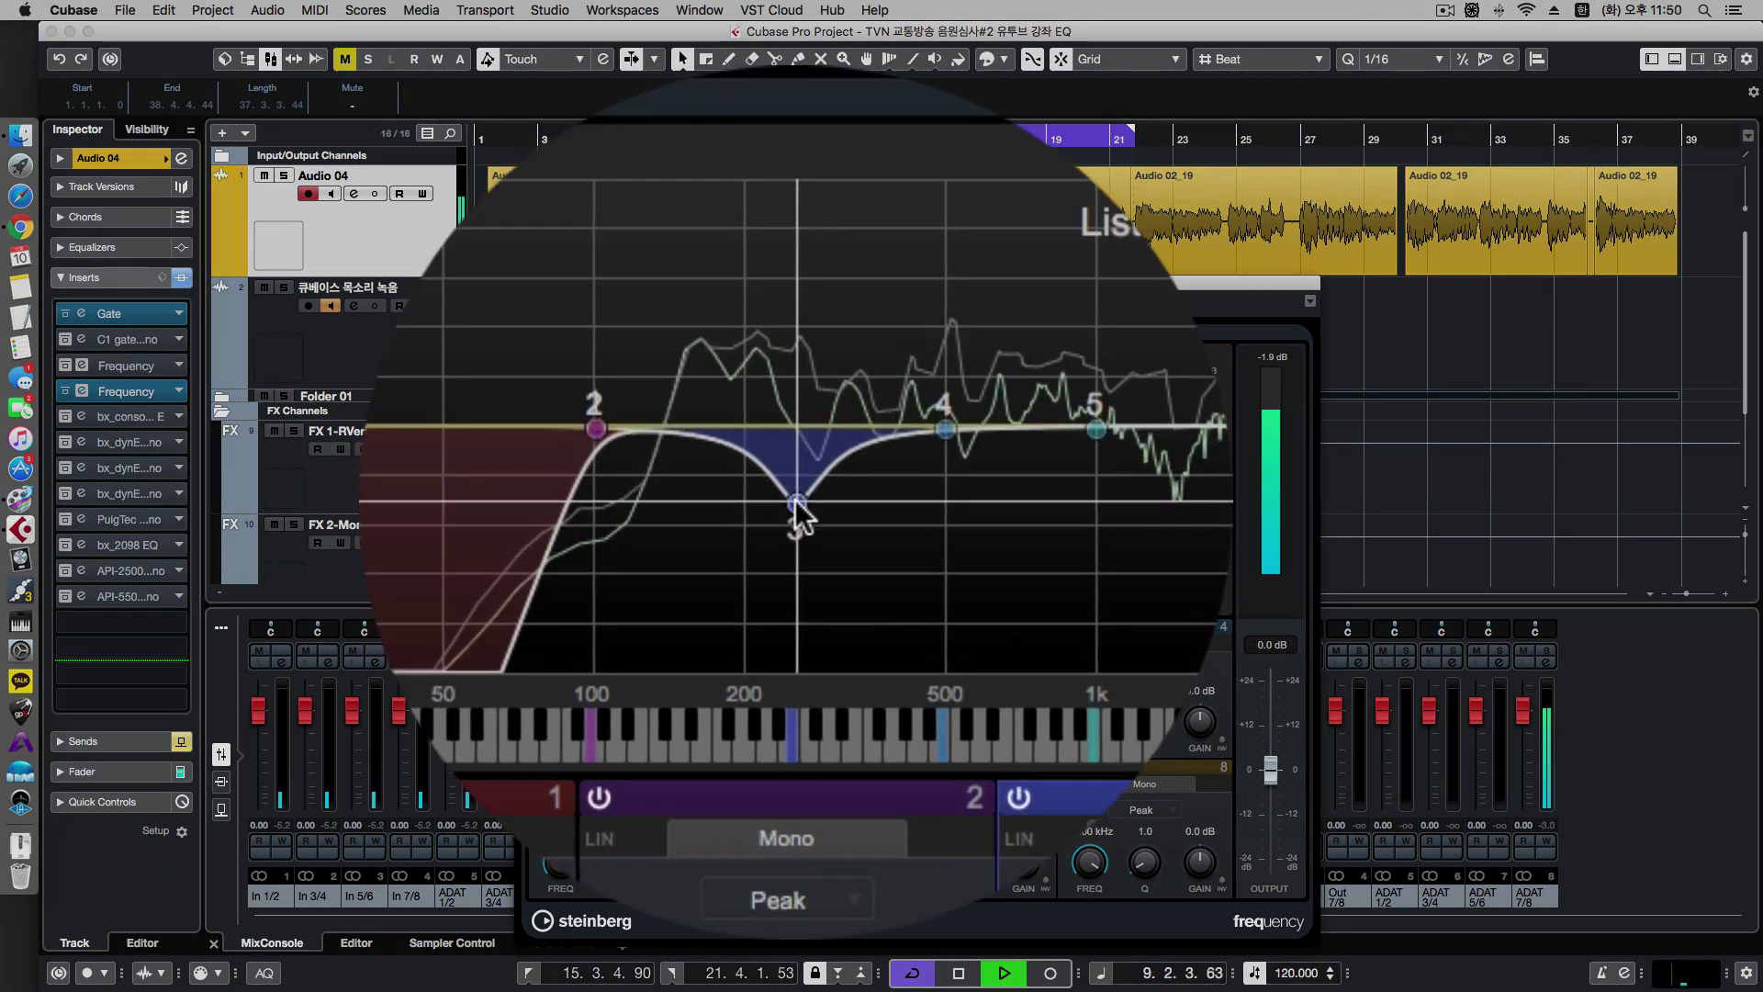
{"action": "mouse_move", "coordinate": [795, 510]}
{"action": "left_mouse_down"}
{"action": "mouse_move", "coordinate": [840, 509]}
{"action": "mouse_move", "coordinate": [791, 514]}
{"action": "left_mouse_up"}
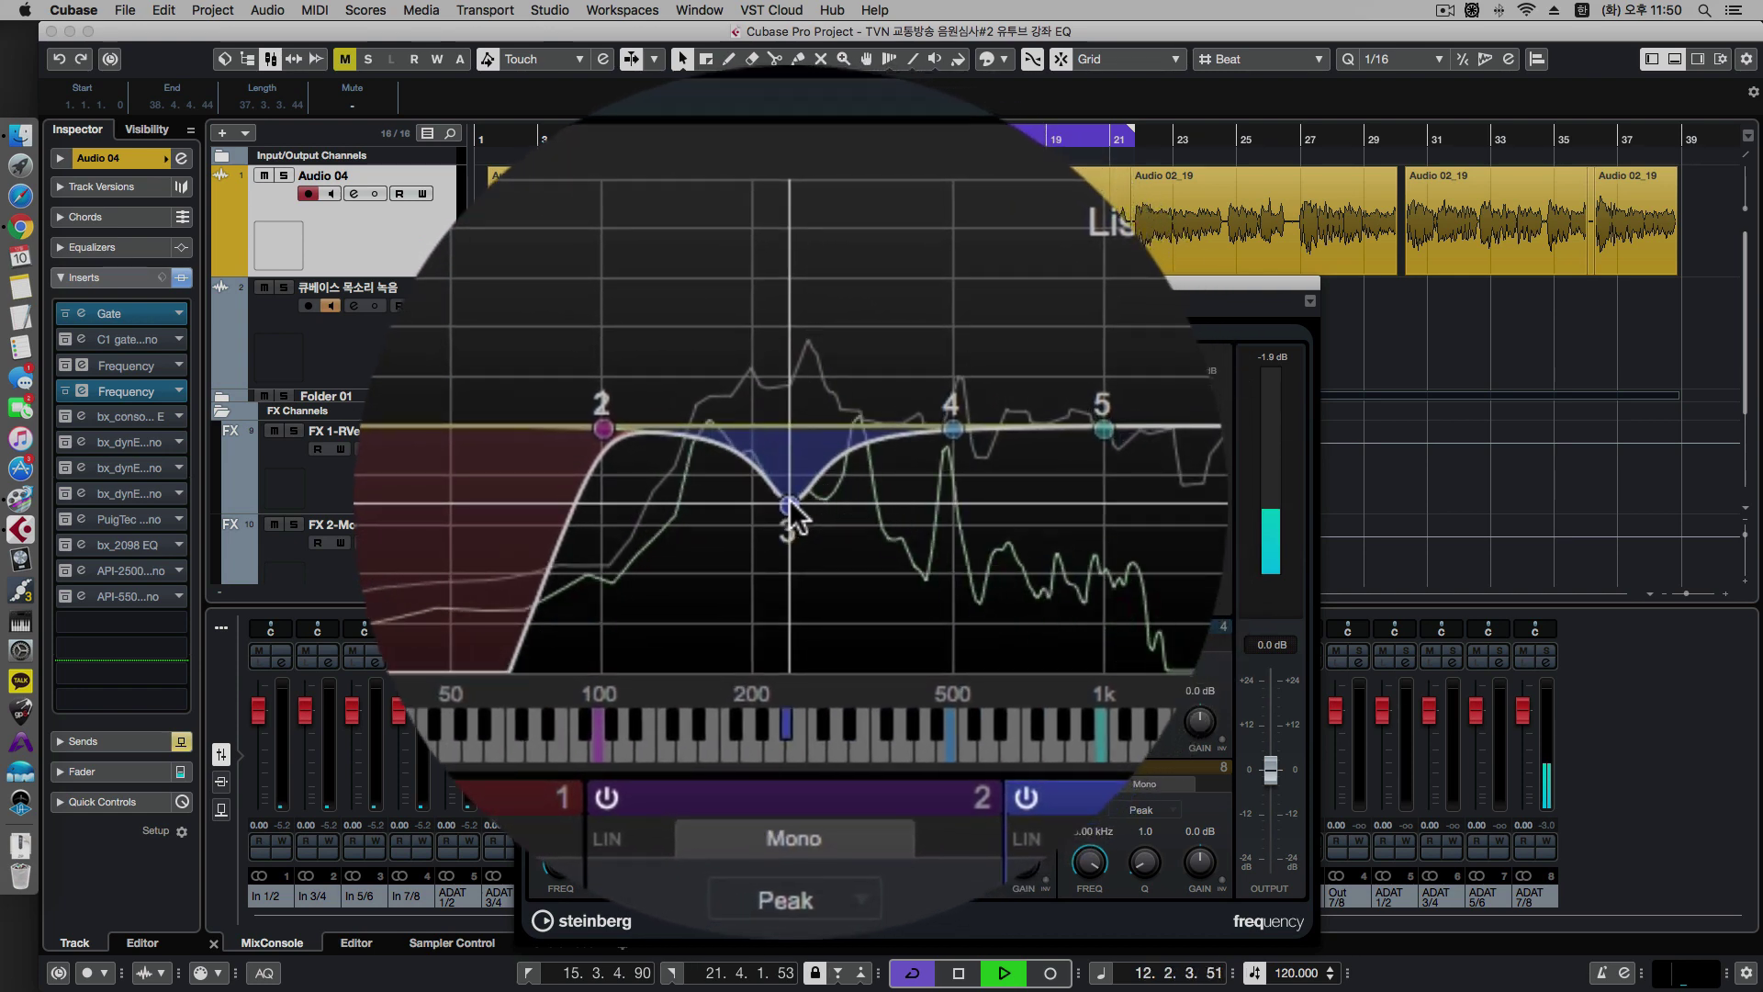
{"action": "key", "text": "space"}
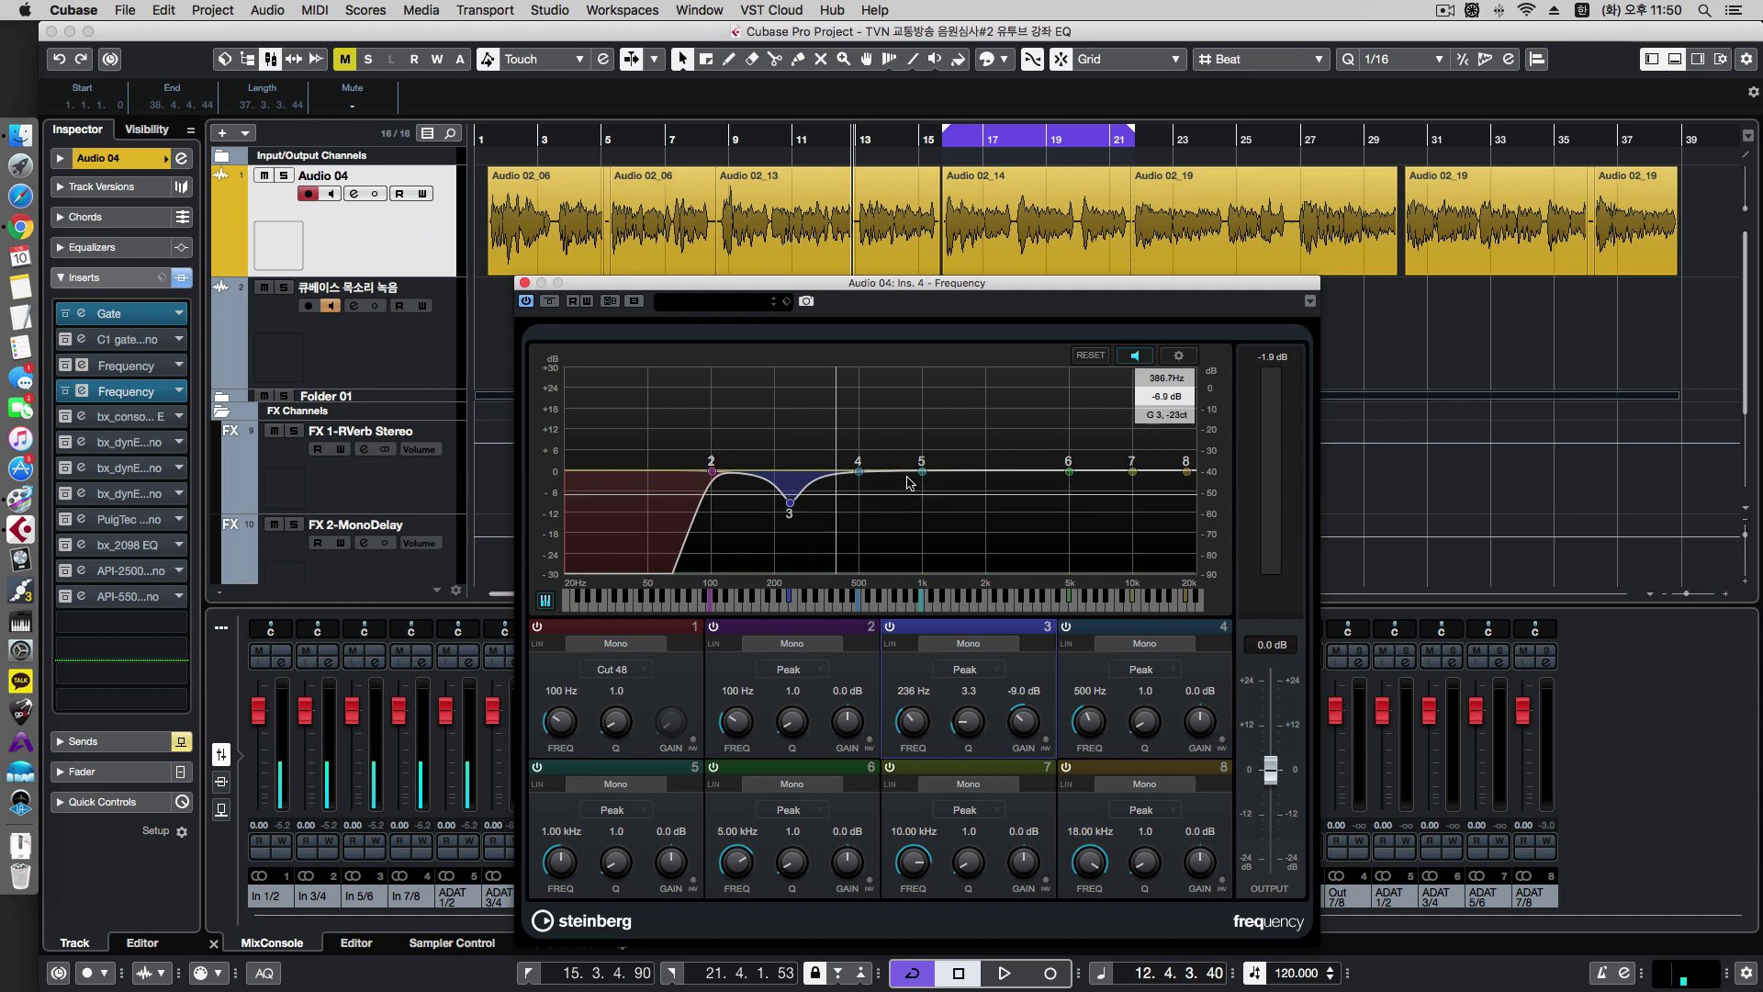
{"action": "mouse_move", "coordinate": [791, 508]}
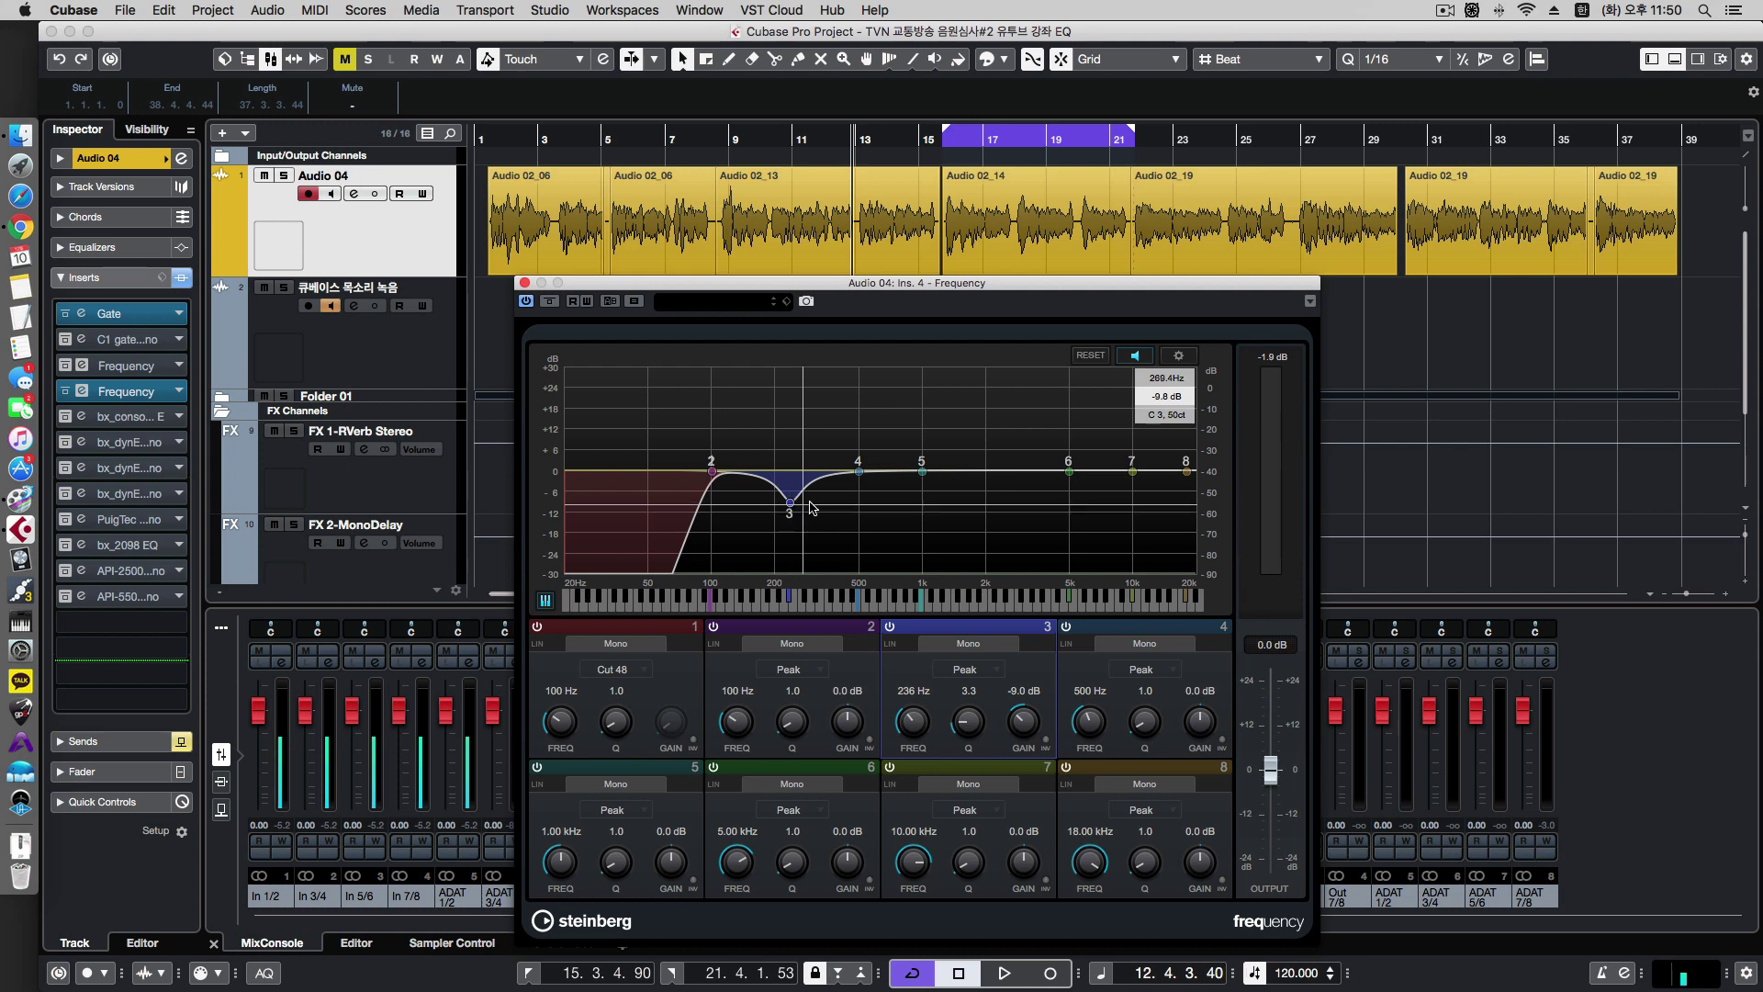
Audition band 6 boosts near 5 kHz on the same passage, trying gains of 5.0, 14.9 and 8.0 dB.
{"action": "key", "text": "space"}
{"action": "mouse_move", "coordinate": [1072, 475]}
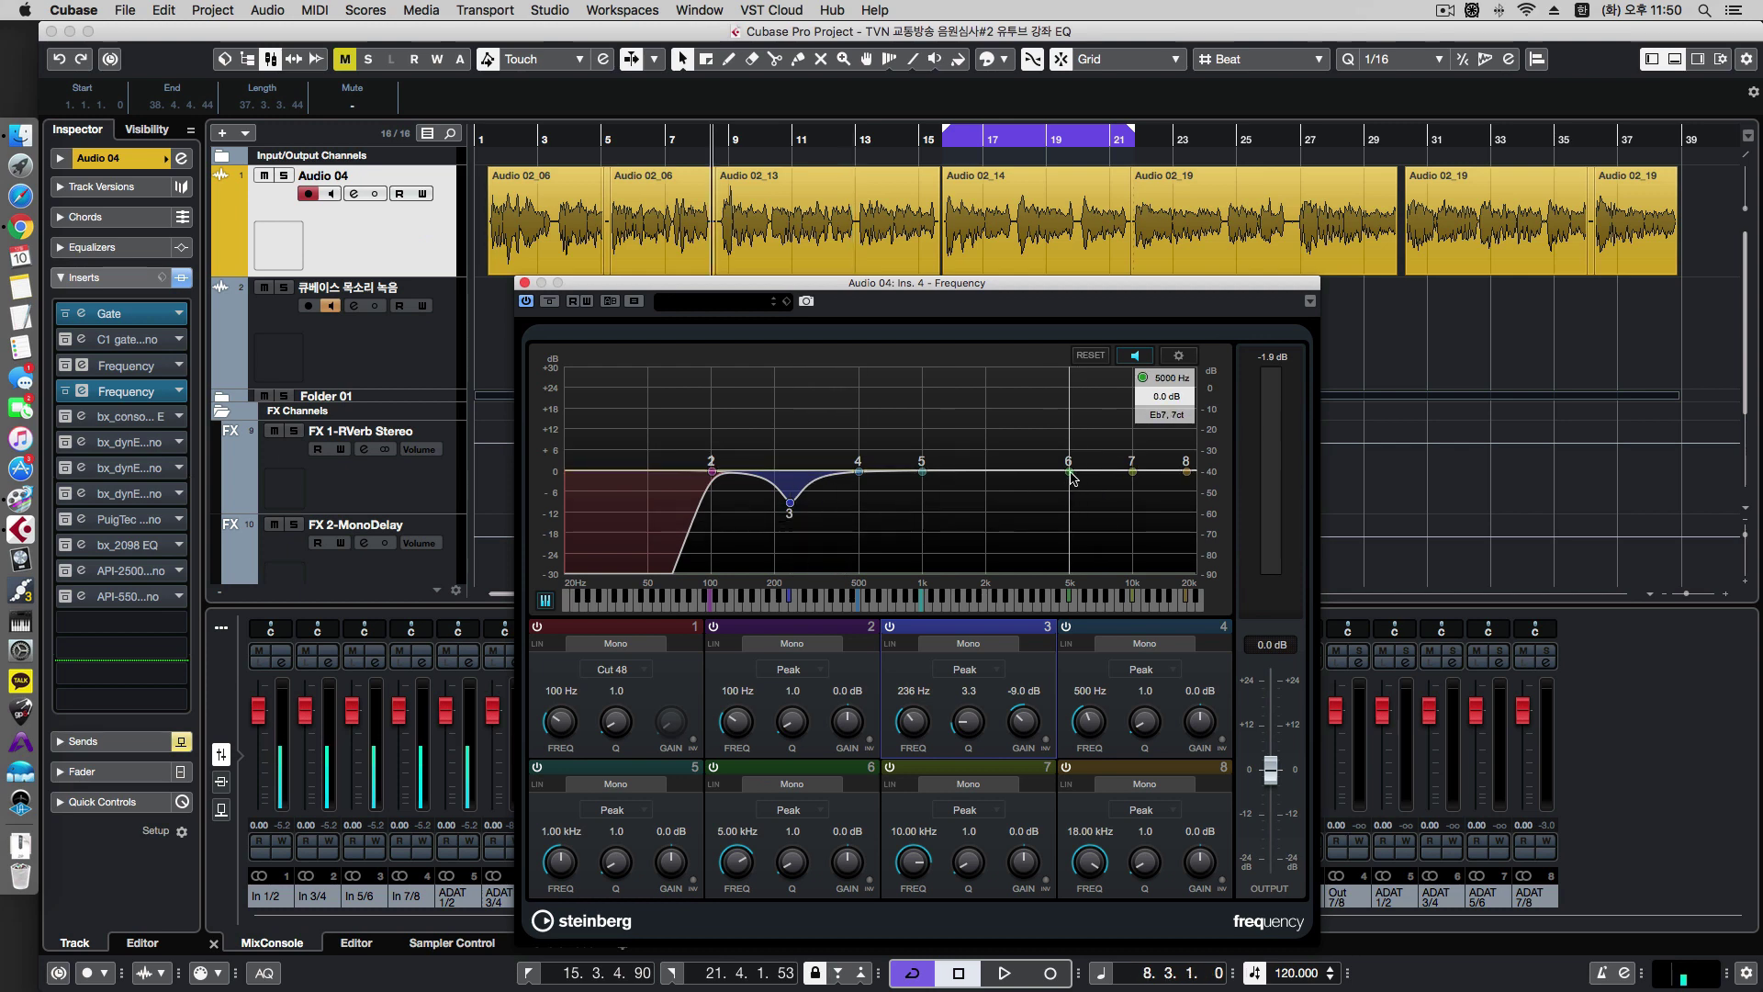
{"action": "key", "text": "space"}
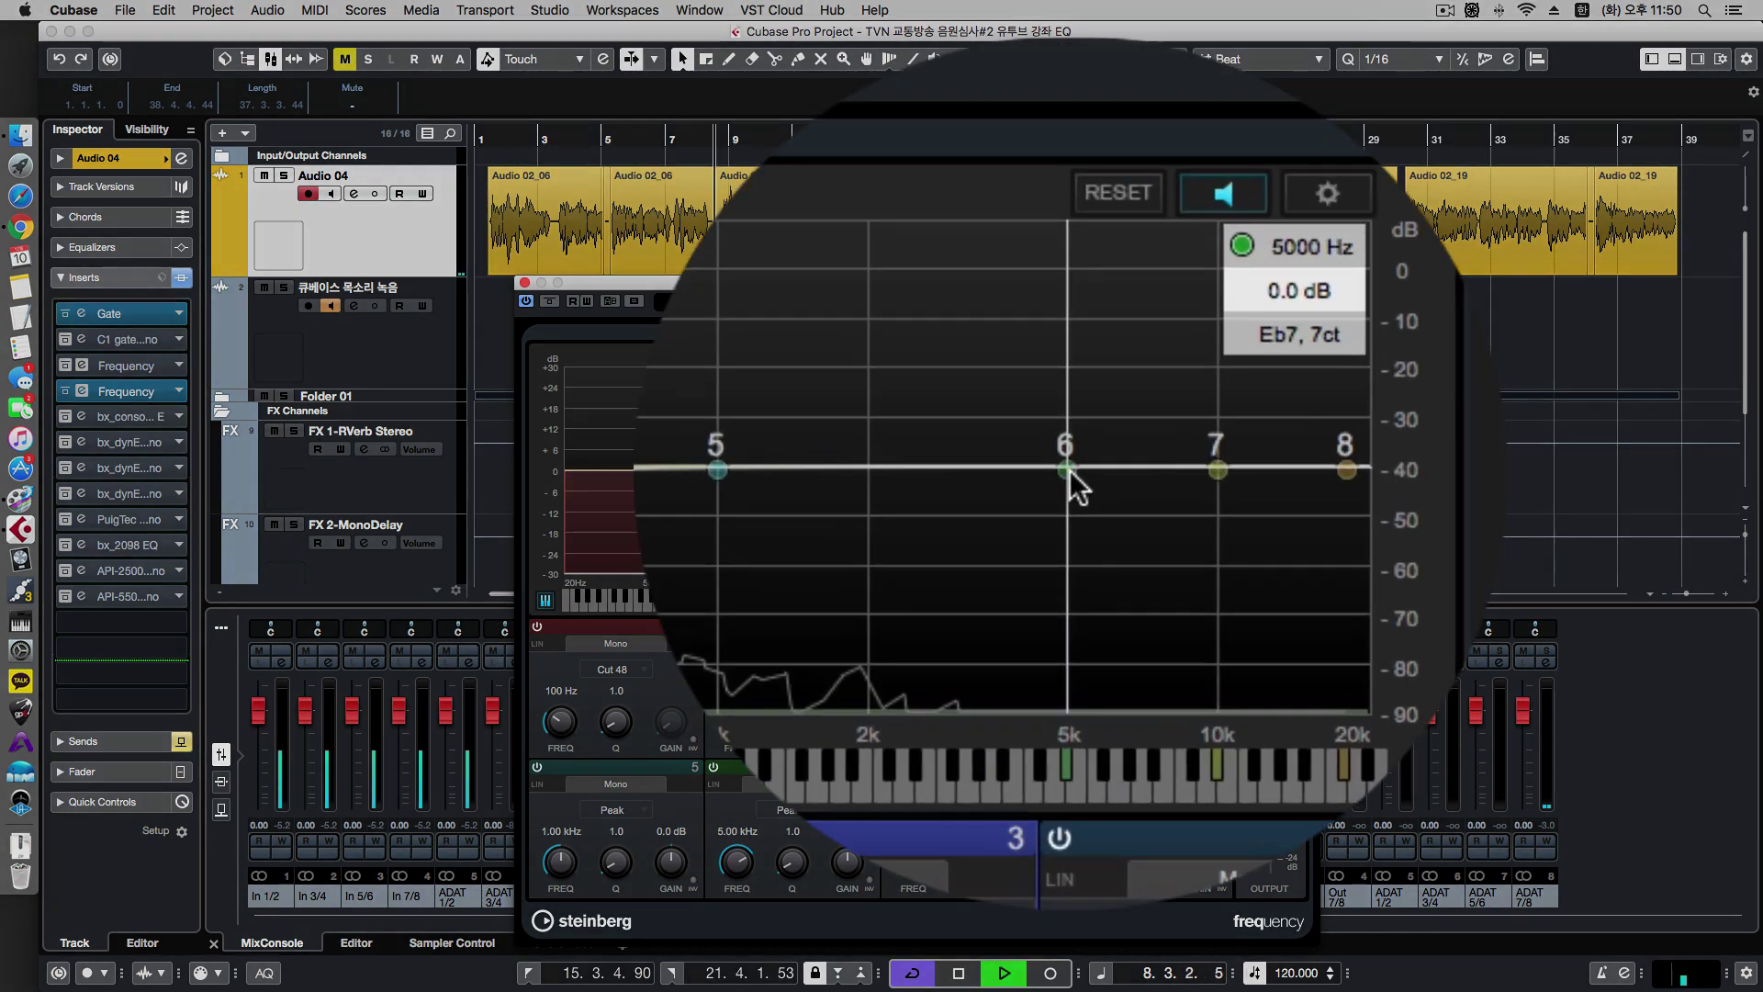
{"action": "mouse_move", "coordinate": [1072, 475]}
{"action": "left_mouse_down"}
{"action": "mouse_move", "coordinate": [1060, 433]}
{"action": "mouse_move", "coordinate": [1069, 450]}
{"action": "left_mouse_up"}
{"action": "key", "text": "space"}
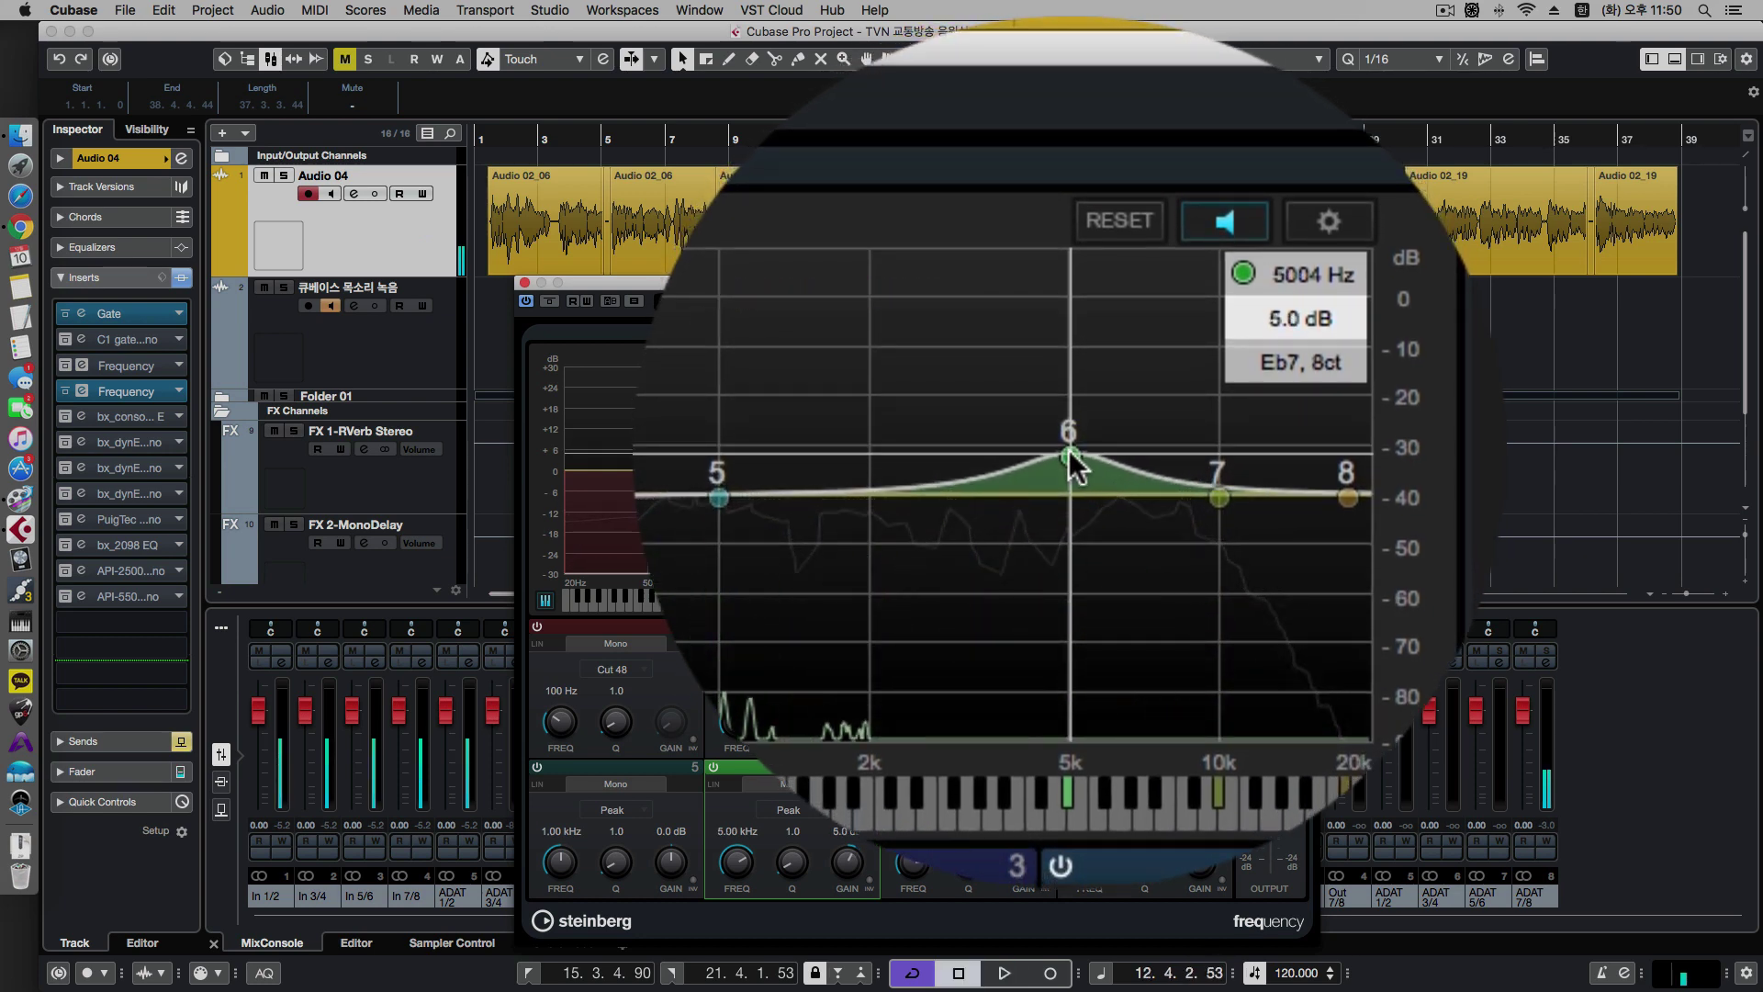
{"action": "left_click_drag", "start_coordinate": [1069, 450], "coordinate": [1067, 434]}
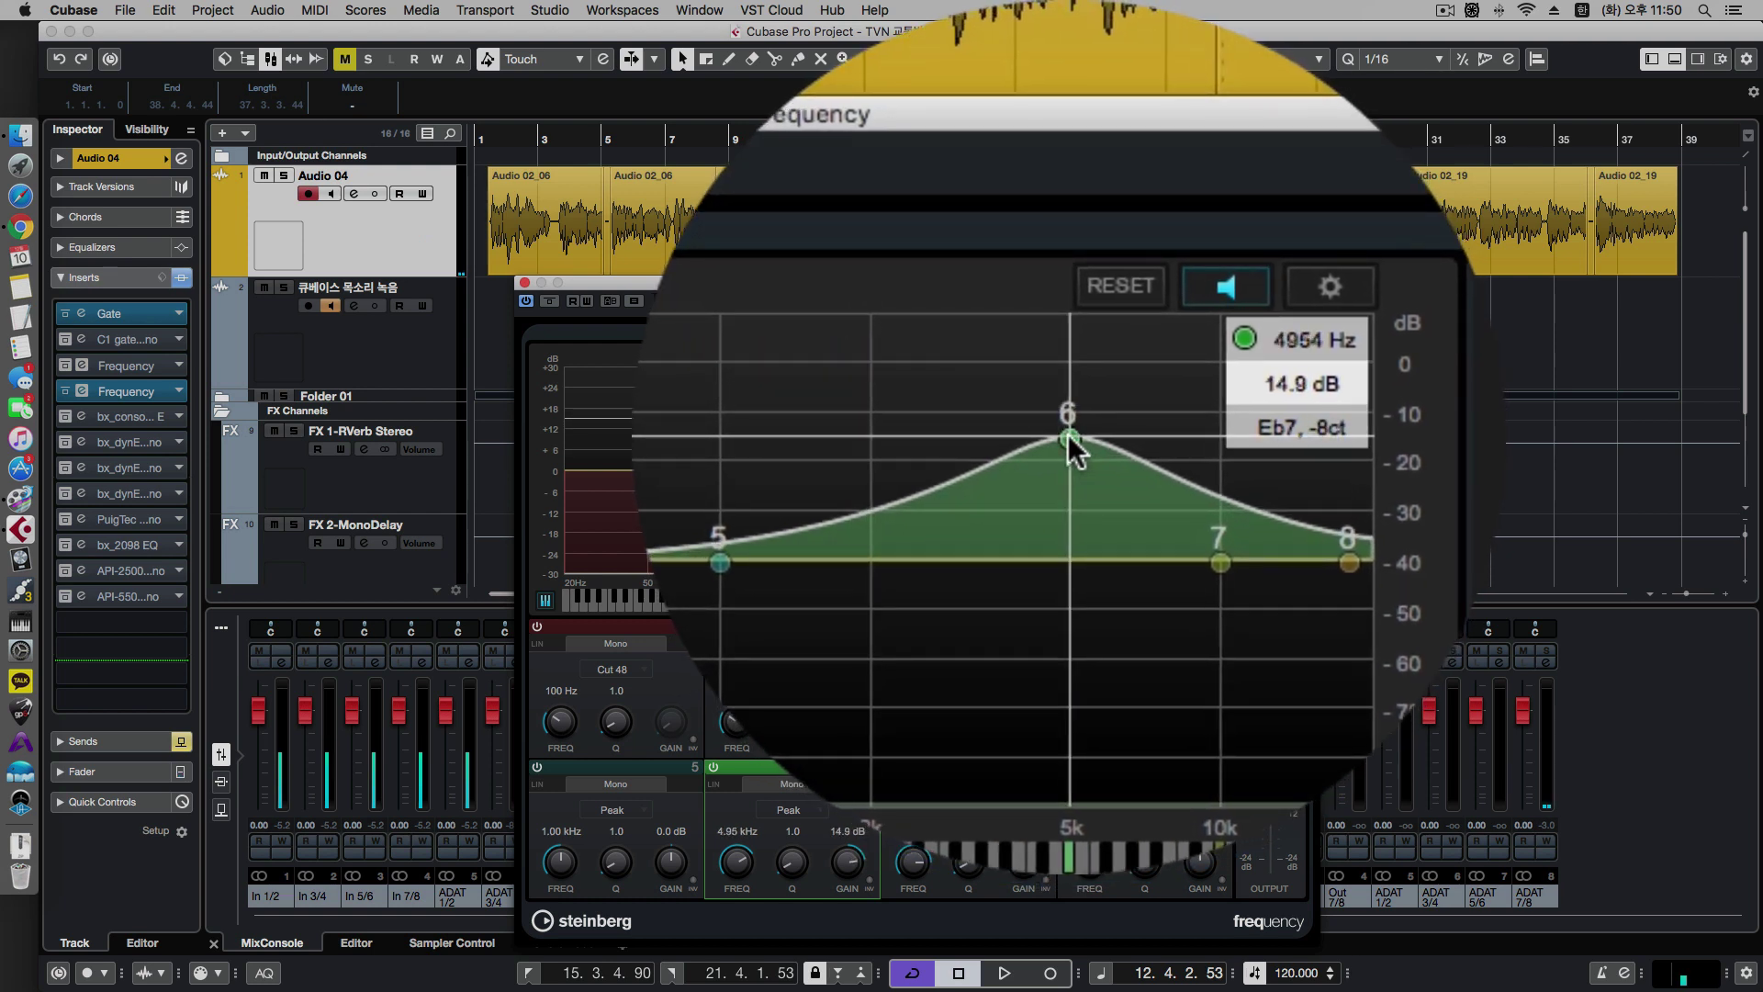
{"action": "key", "text": "space"}
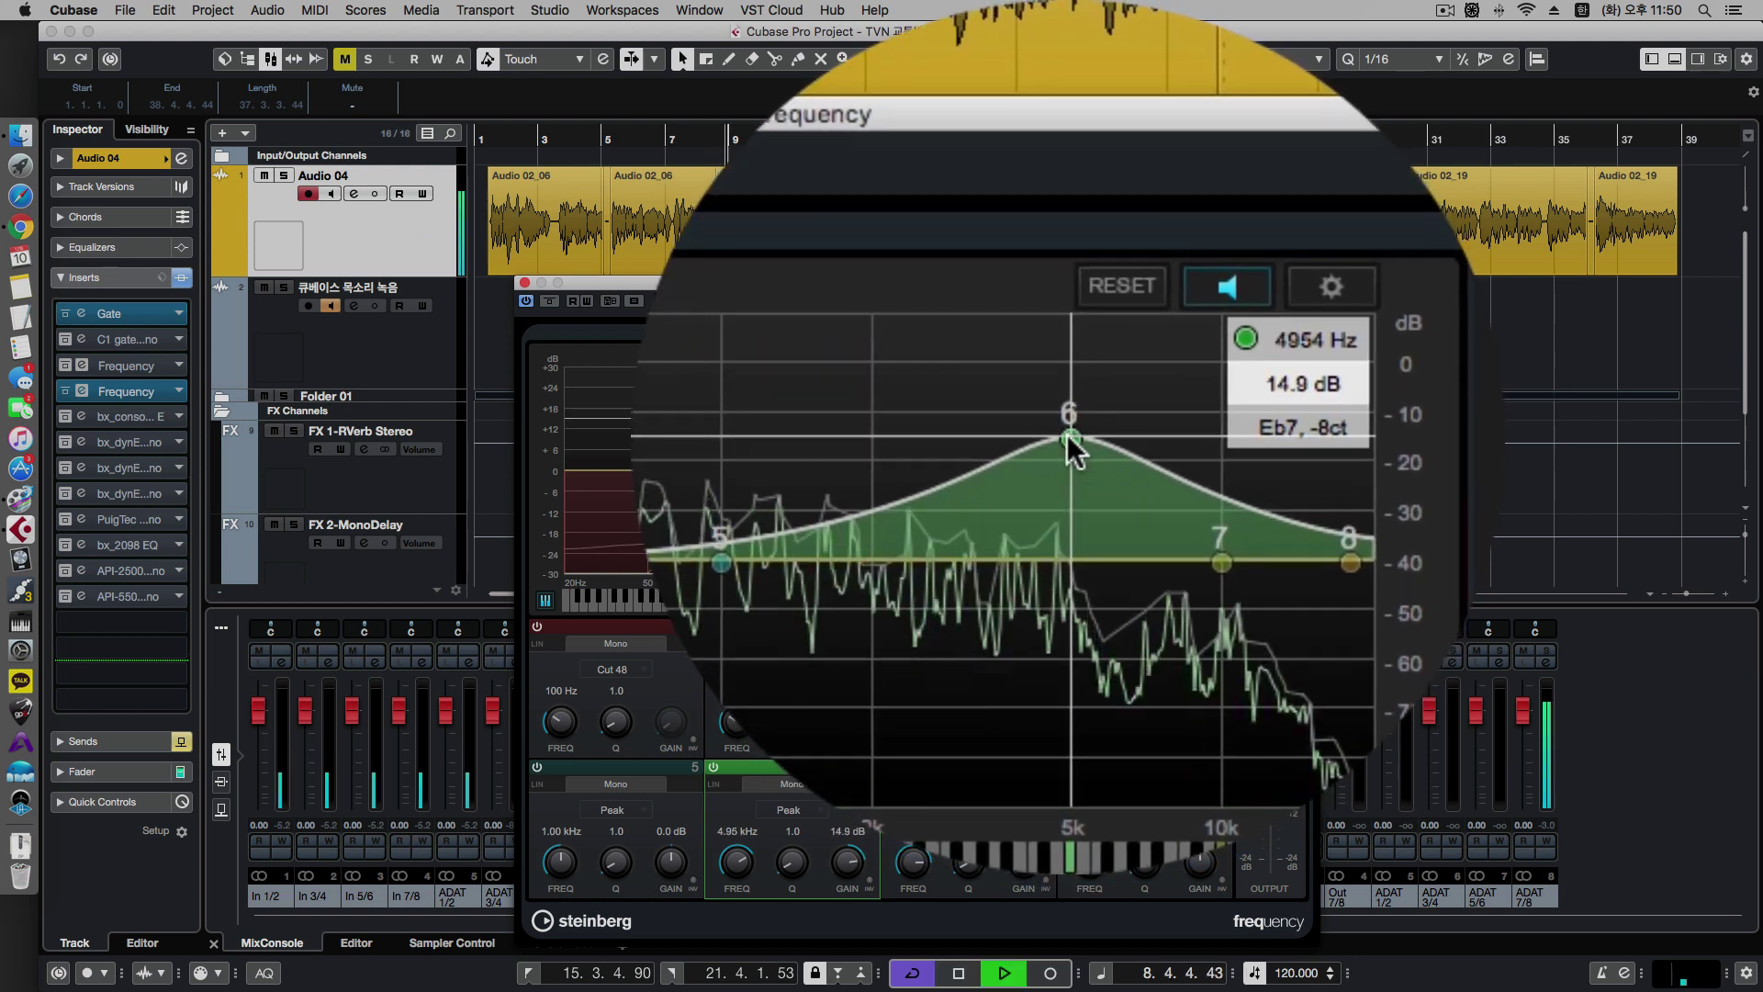
{"action": "left_click_drag", "start_coordinate": [1069, 433], "coordinate": [1069, 441]}
{"action": "key", "text": "space"}
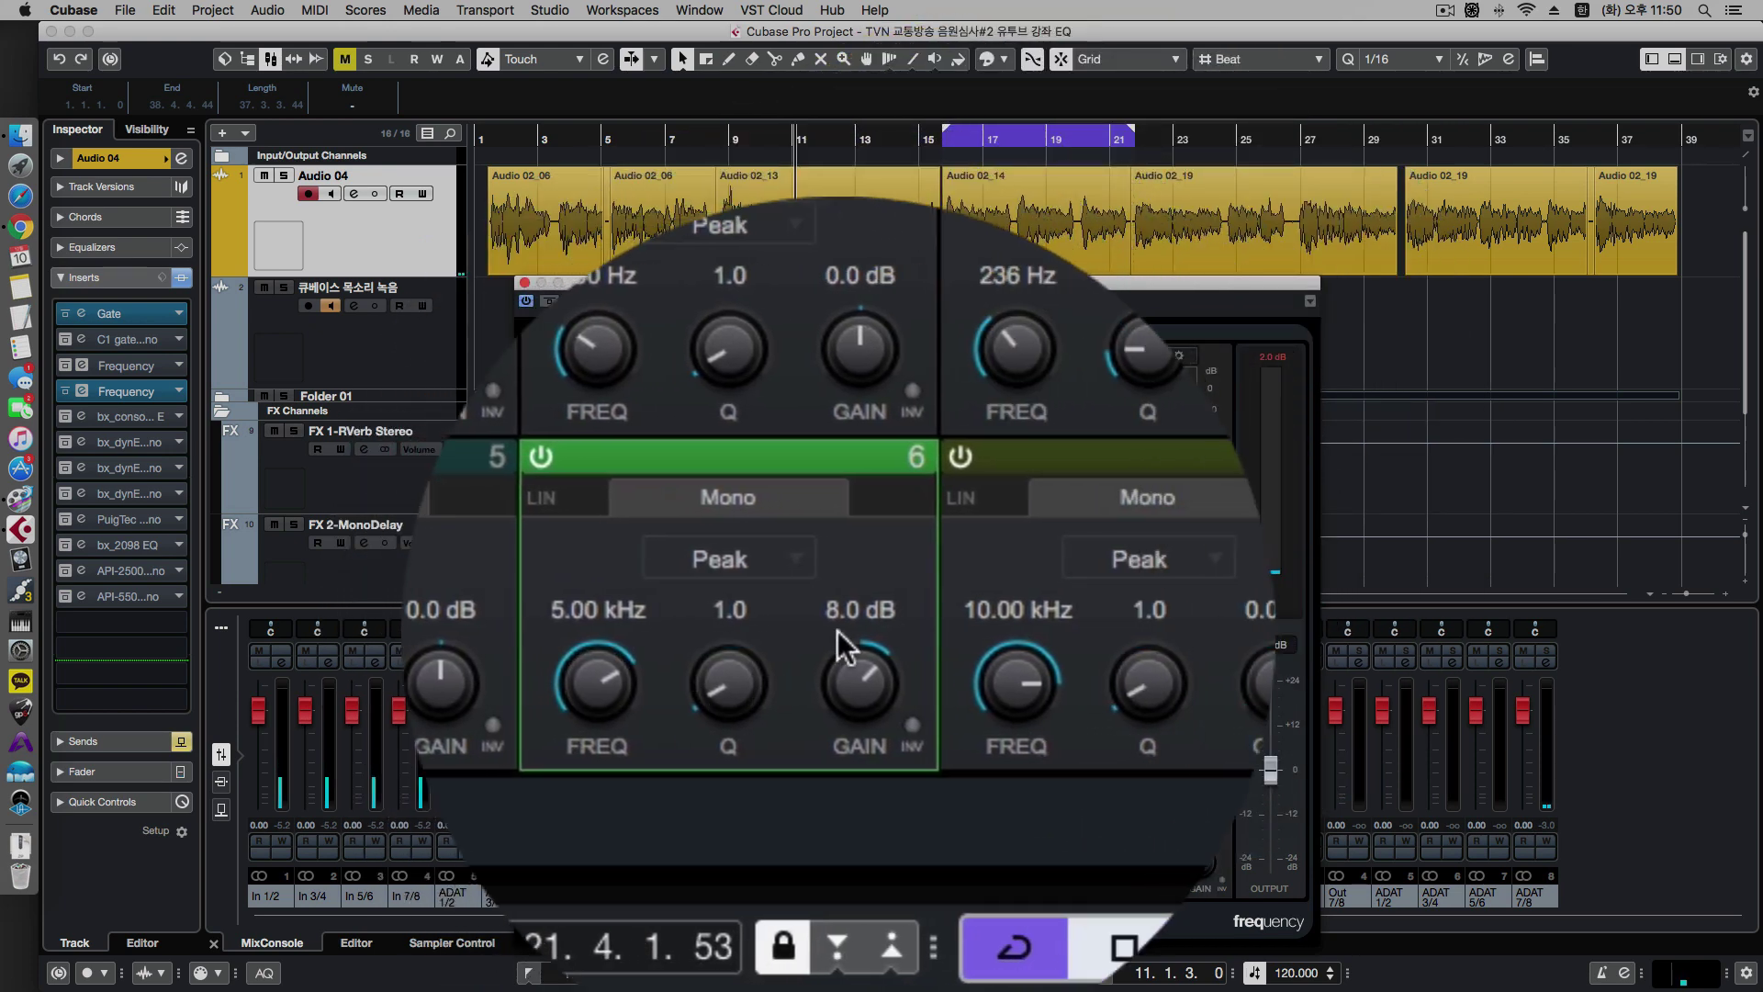
Return band 6's gain to 0 dB.
{"action": "left_click", "coordinate": [845, 619]}
{"action": "type", "text": "0"}
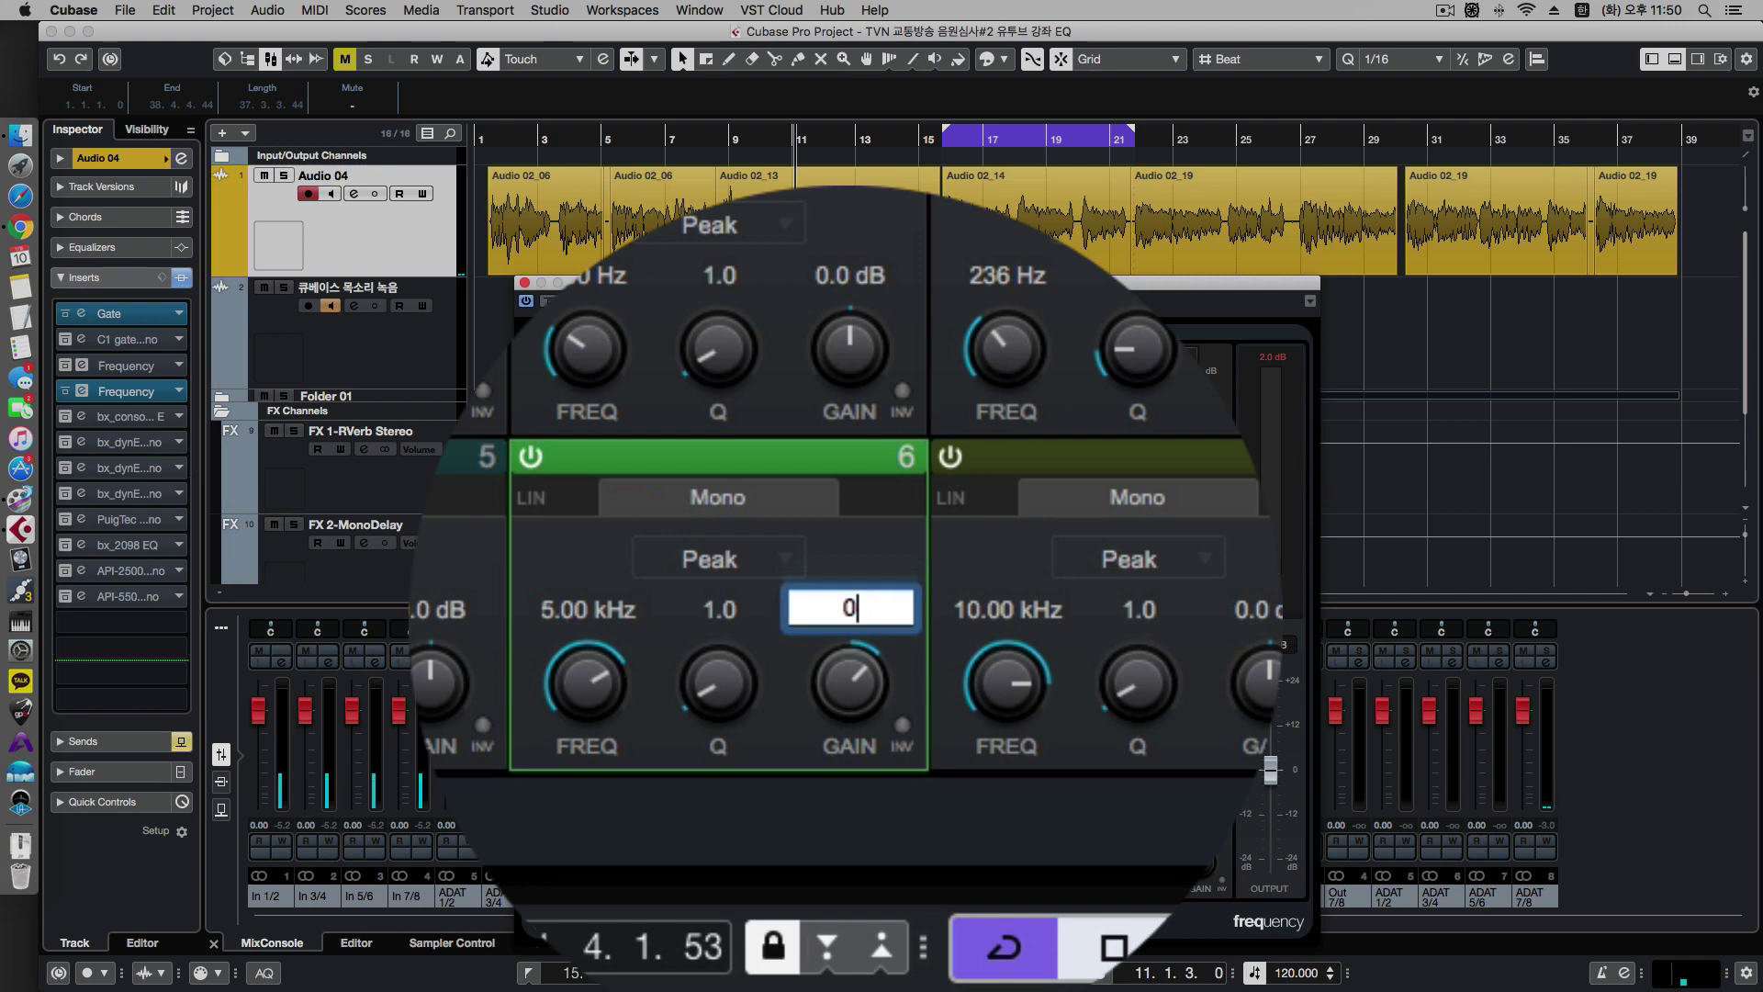
{"action": "key", "text": "Return"}
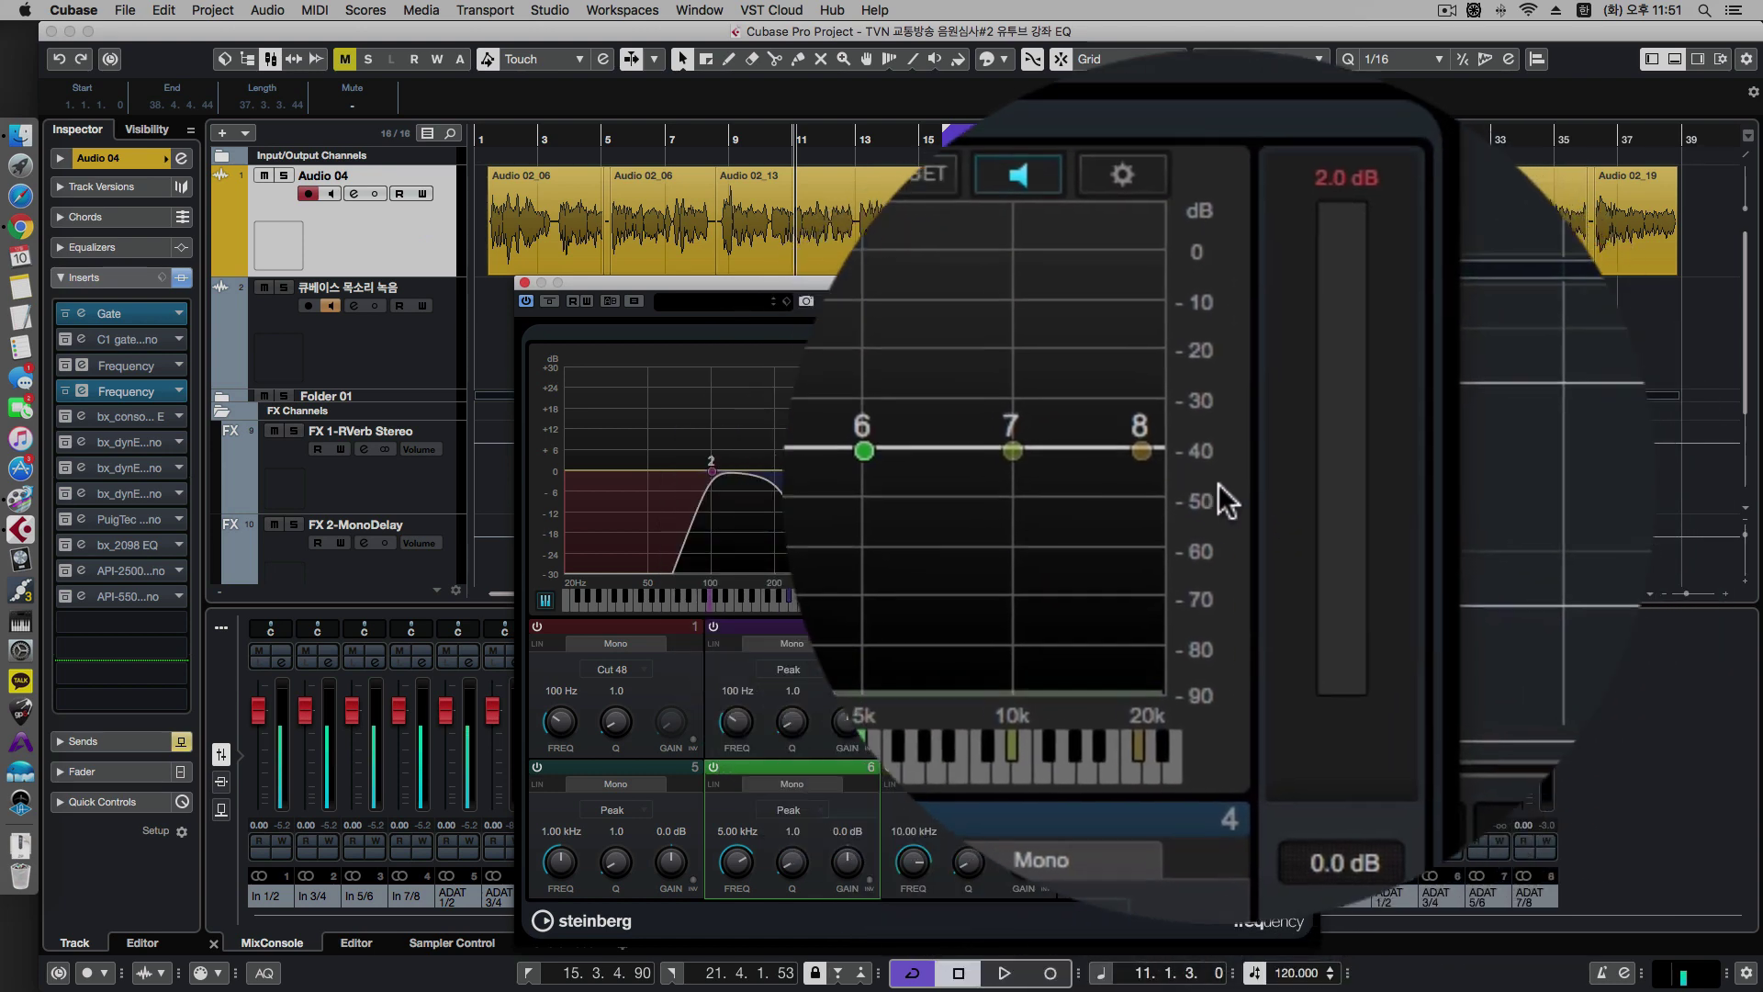
Pull band 8 down to a cut at about 17 kHz and change its filter type to High Shelf with a Q of 2.9.
{"action": "left_click_drag", "start_coordinate": [1218, 483], "coordinate": [1179, 509]}
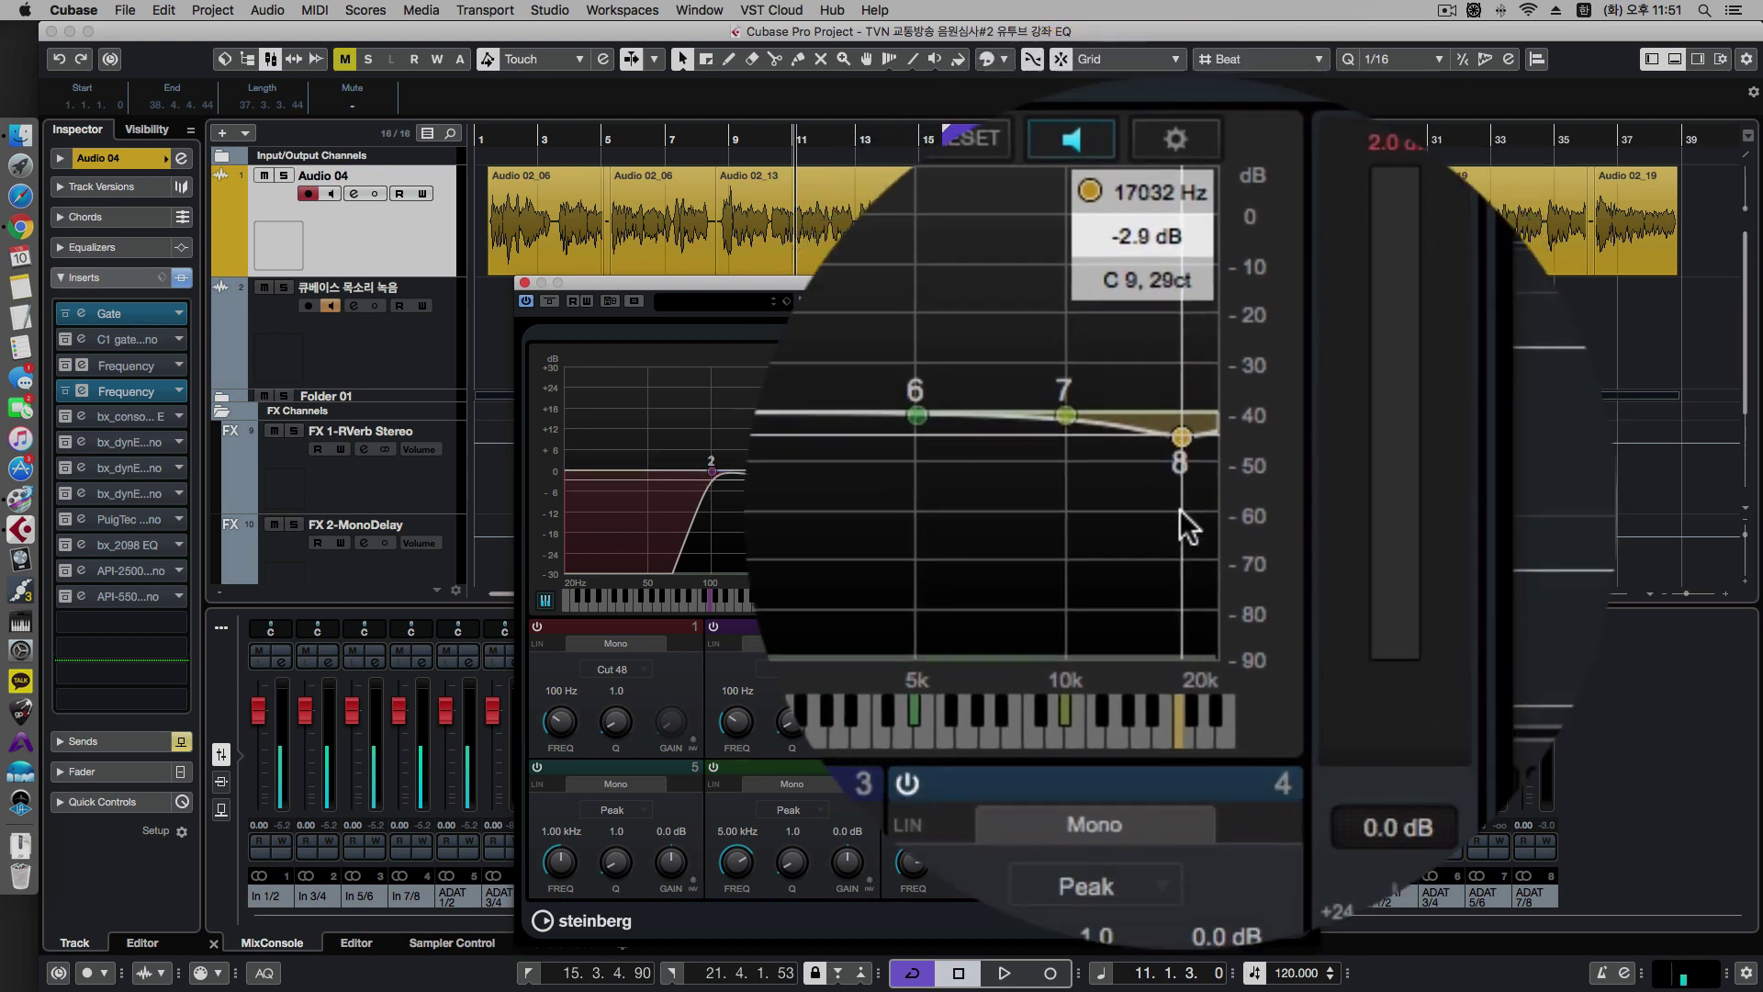
{"action": "left_click", "coordinate": [1172, 560]}
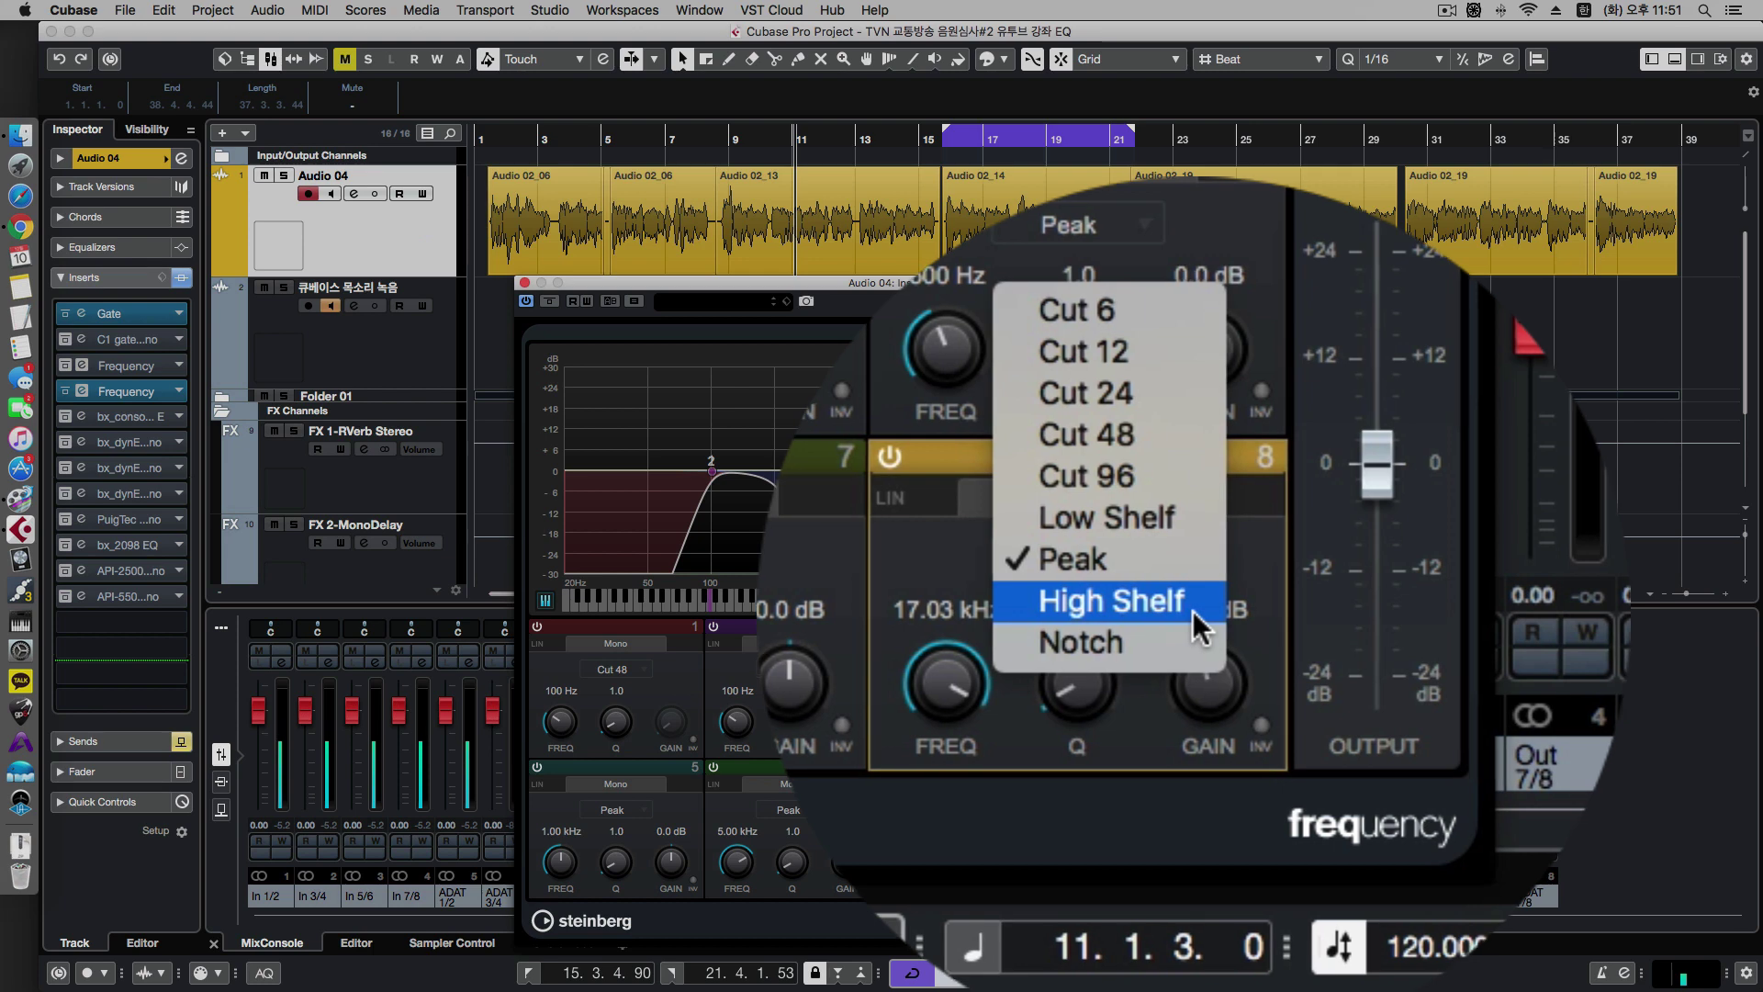
{"action": "left_click", "coordinate": [1193, 610]}
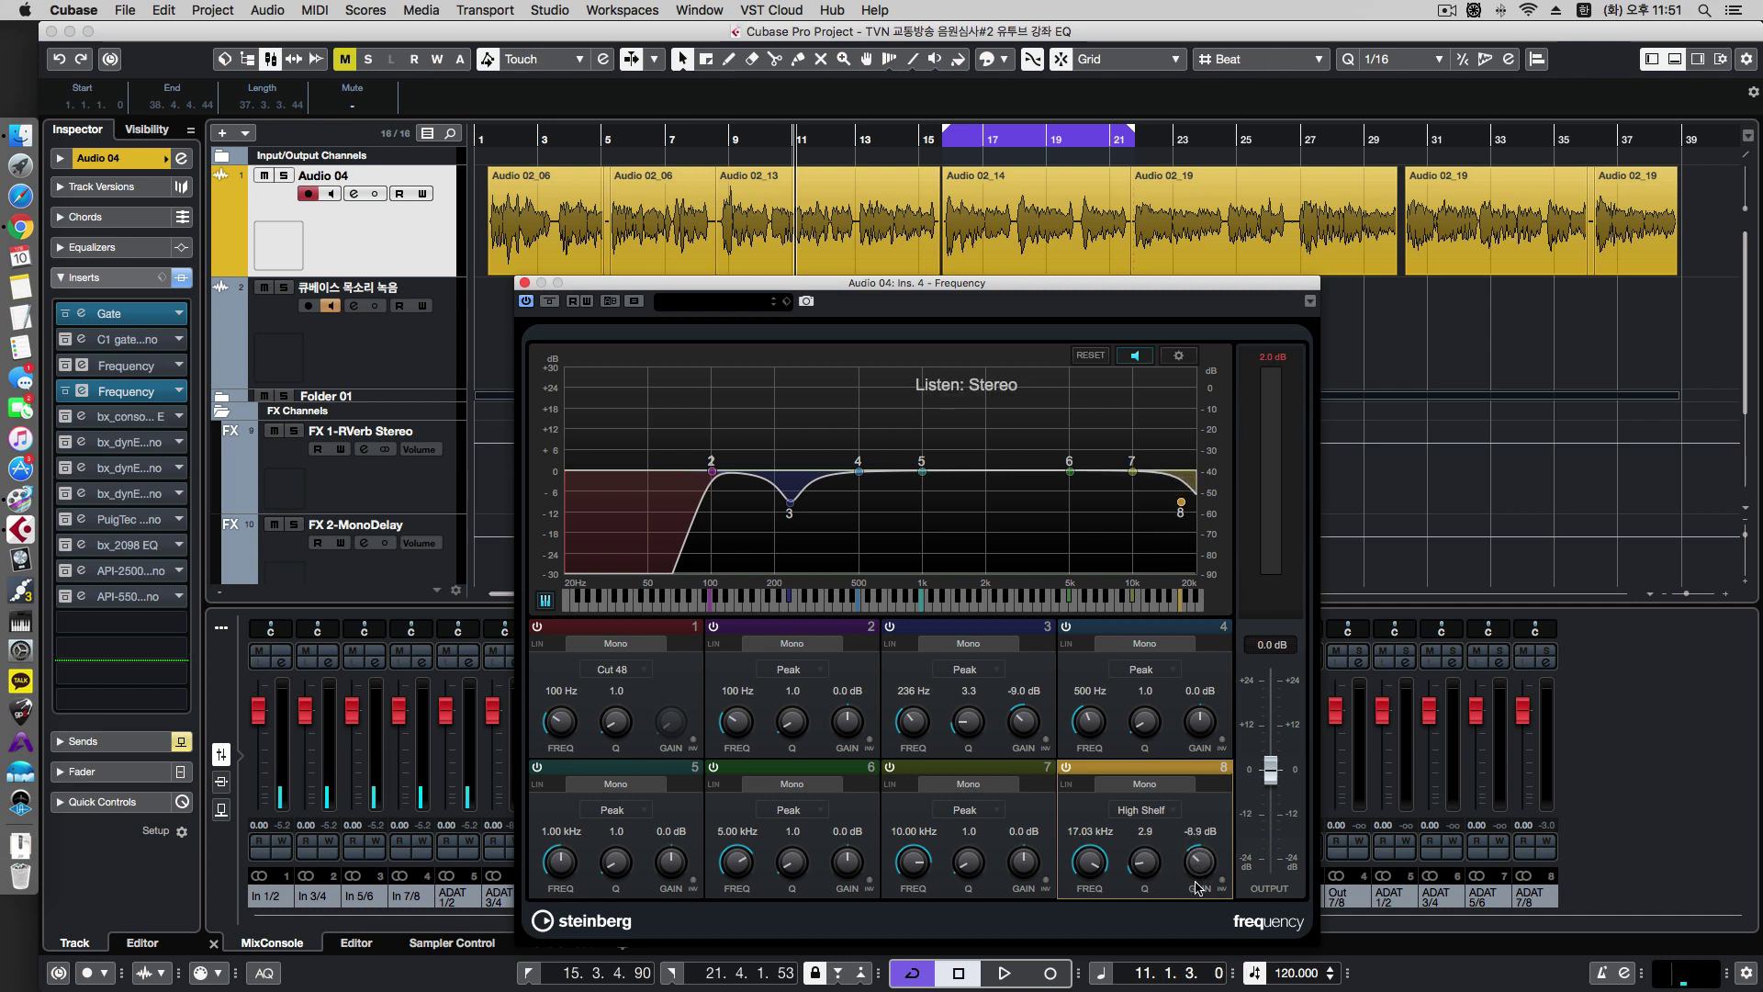
Sweep band 8's high-shelf gain from a deep cut up to a slight boost, then set it to 1.0 dB.
{"action": "scroll", "coordinate": [1095, 868], "scroll_direction": "down", "scroll_amount": 3}
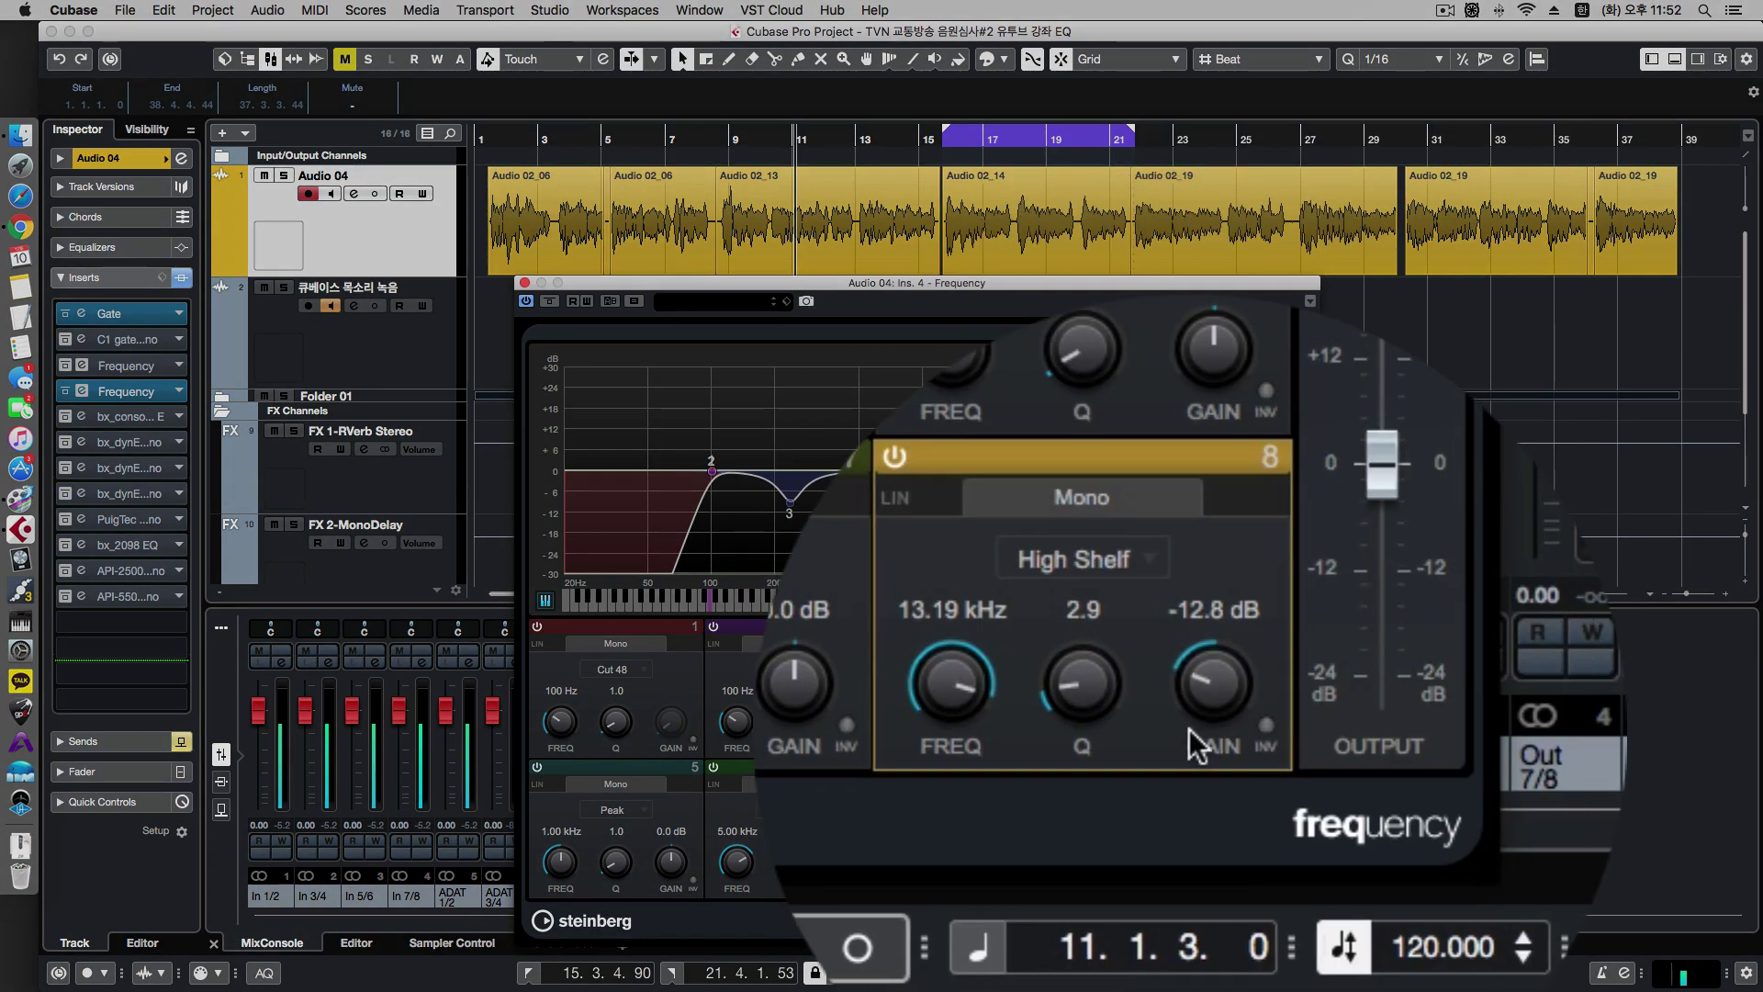
{"action": "left_click_drag", "start_coordinate": [1197, 865], "coordinate": [1201, 843]}
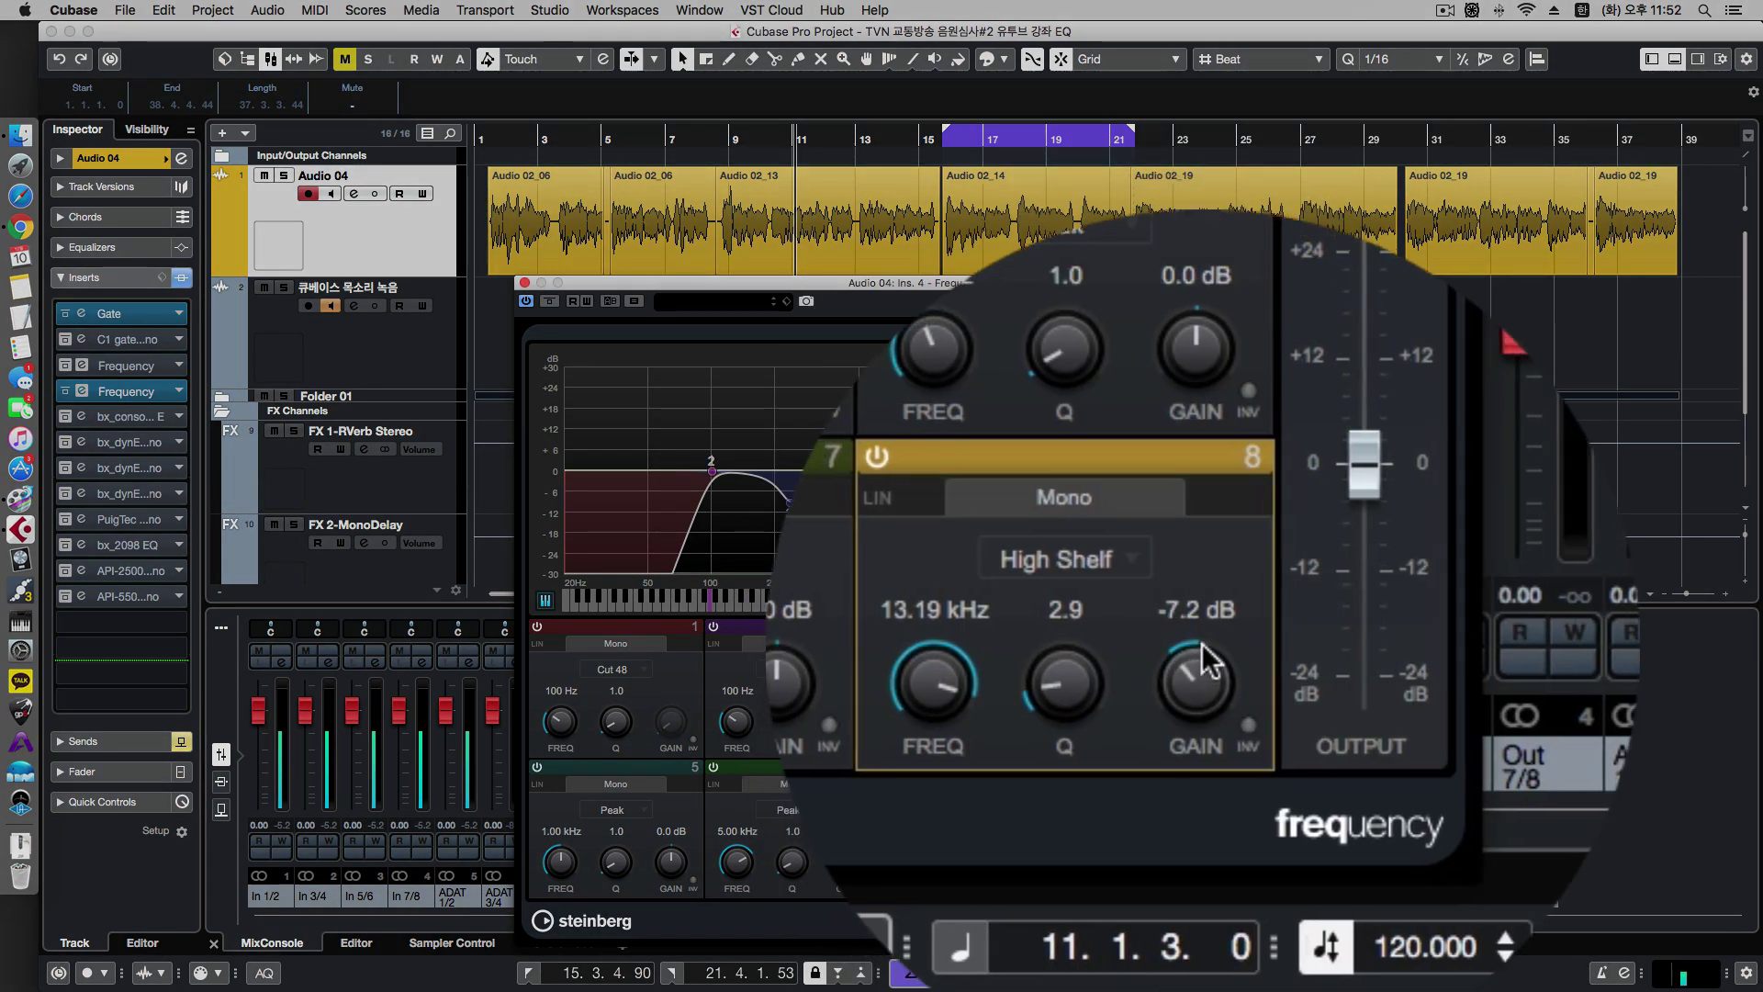
{"action": "left_click_drag", "start_coordinate": [1201, 642], "coordinate": [1216, 606]}
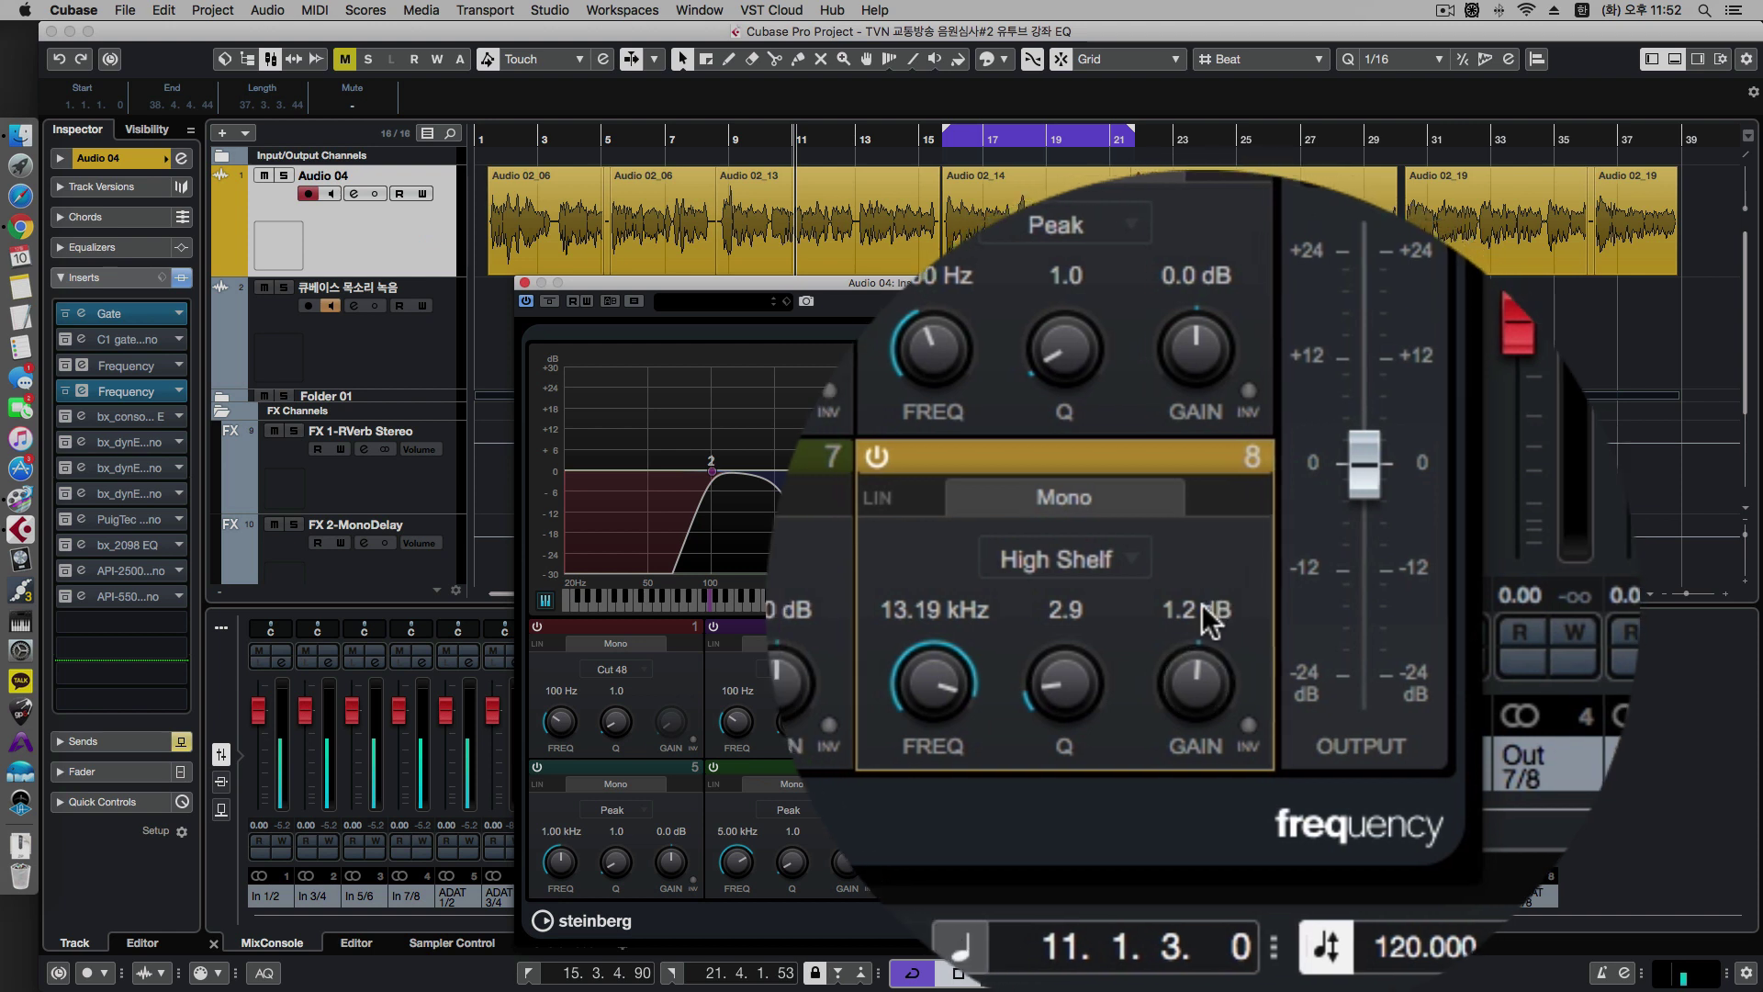
{"action": "double_click", "coordinate": [1203, 606]}
{"action": "type", "text": "1"}
{"action": "key", "text": "Return"}
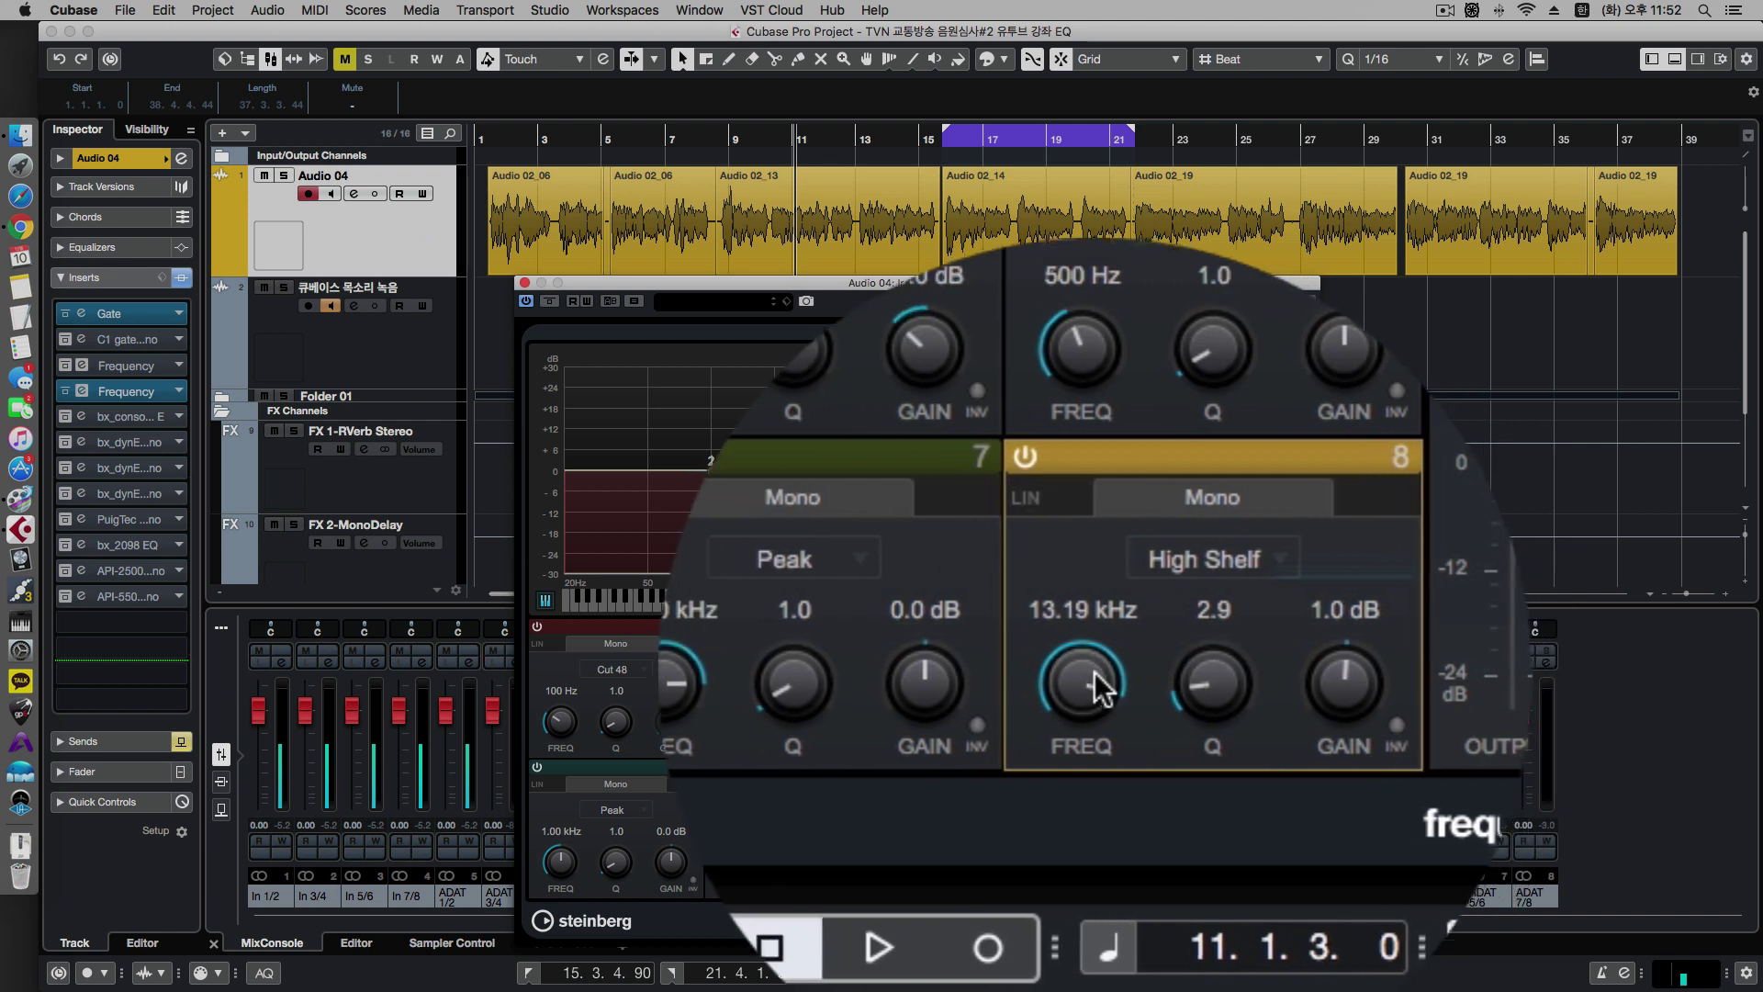
Lower band 8's frequency to about 8 kHz, then set it to exactly 10 kHz.
{"action": "left_click_drag", "start_coordinate": [1084, 677], "coordinate": [1153, 712]}
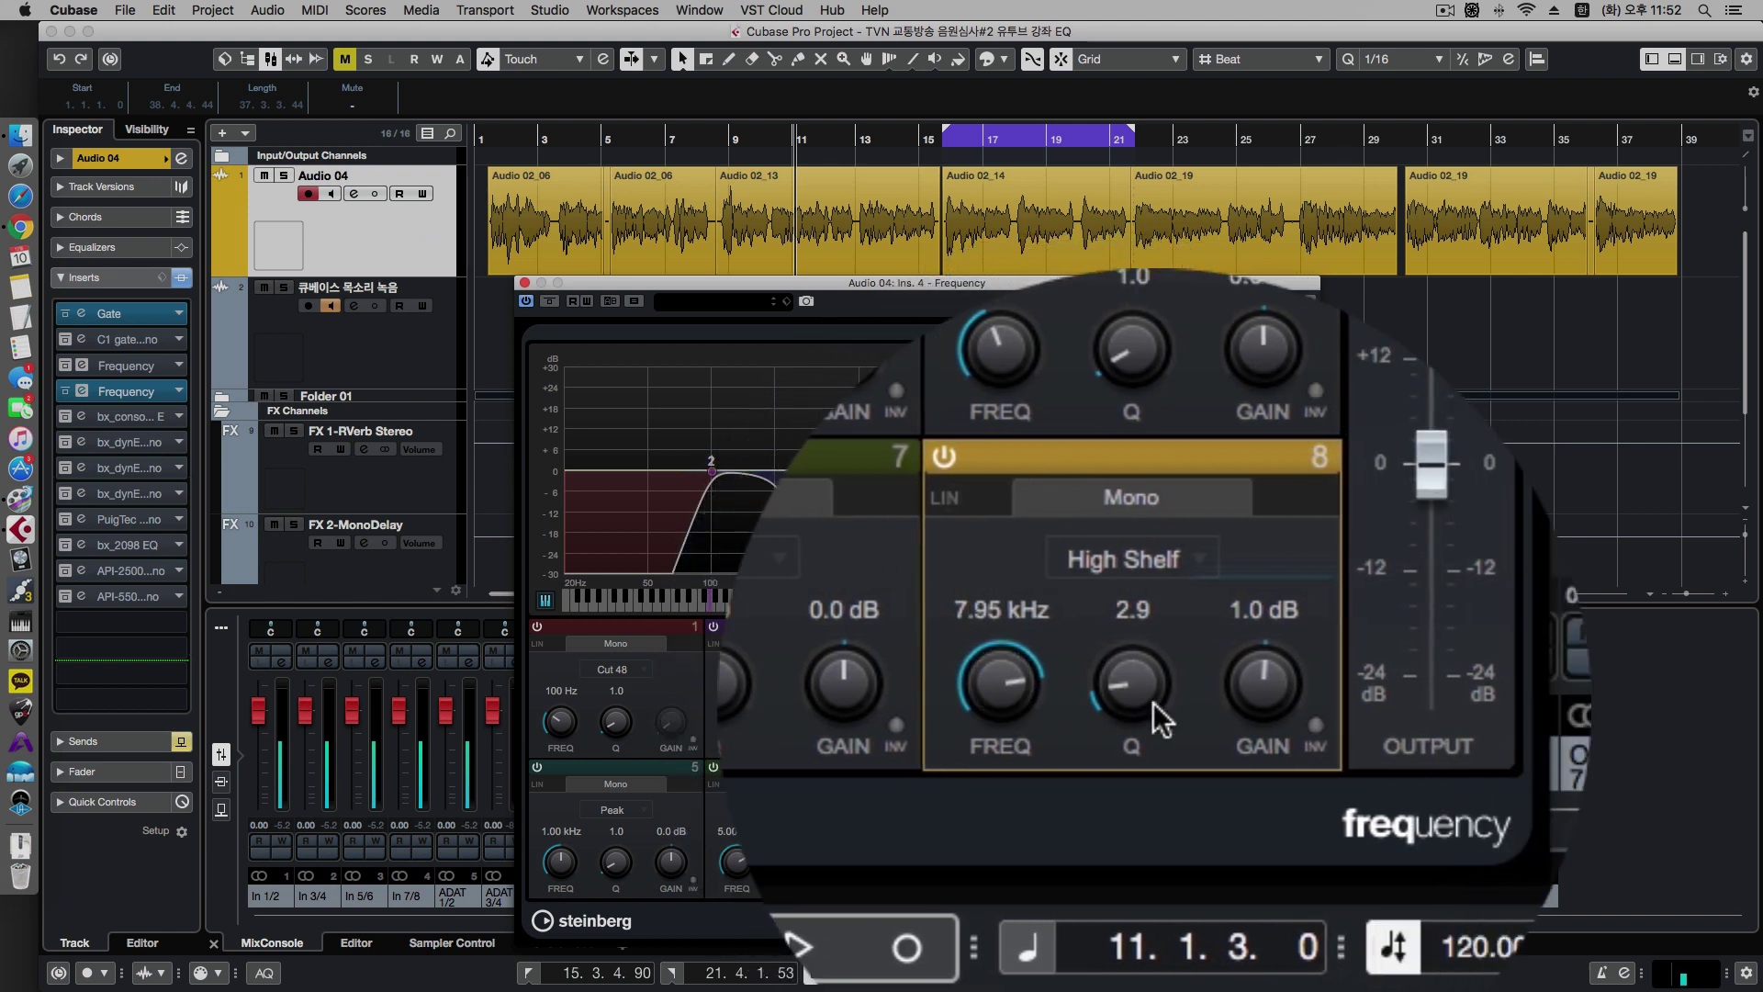
{"action": "double_click", "coordinate": [1097, 618]}
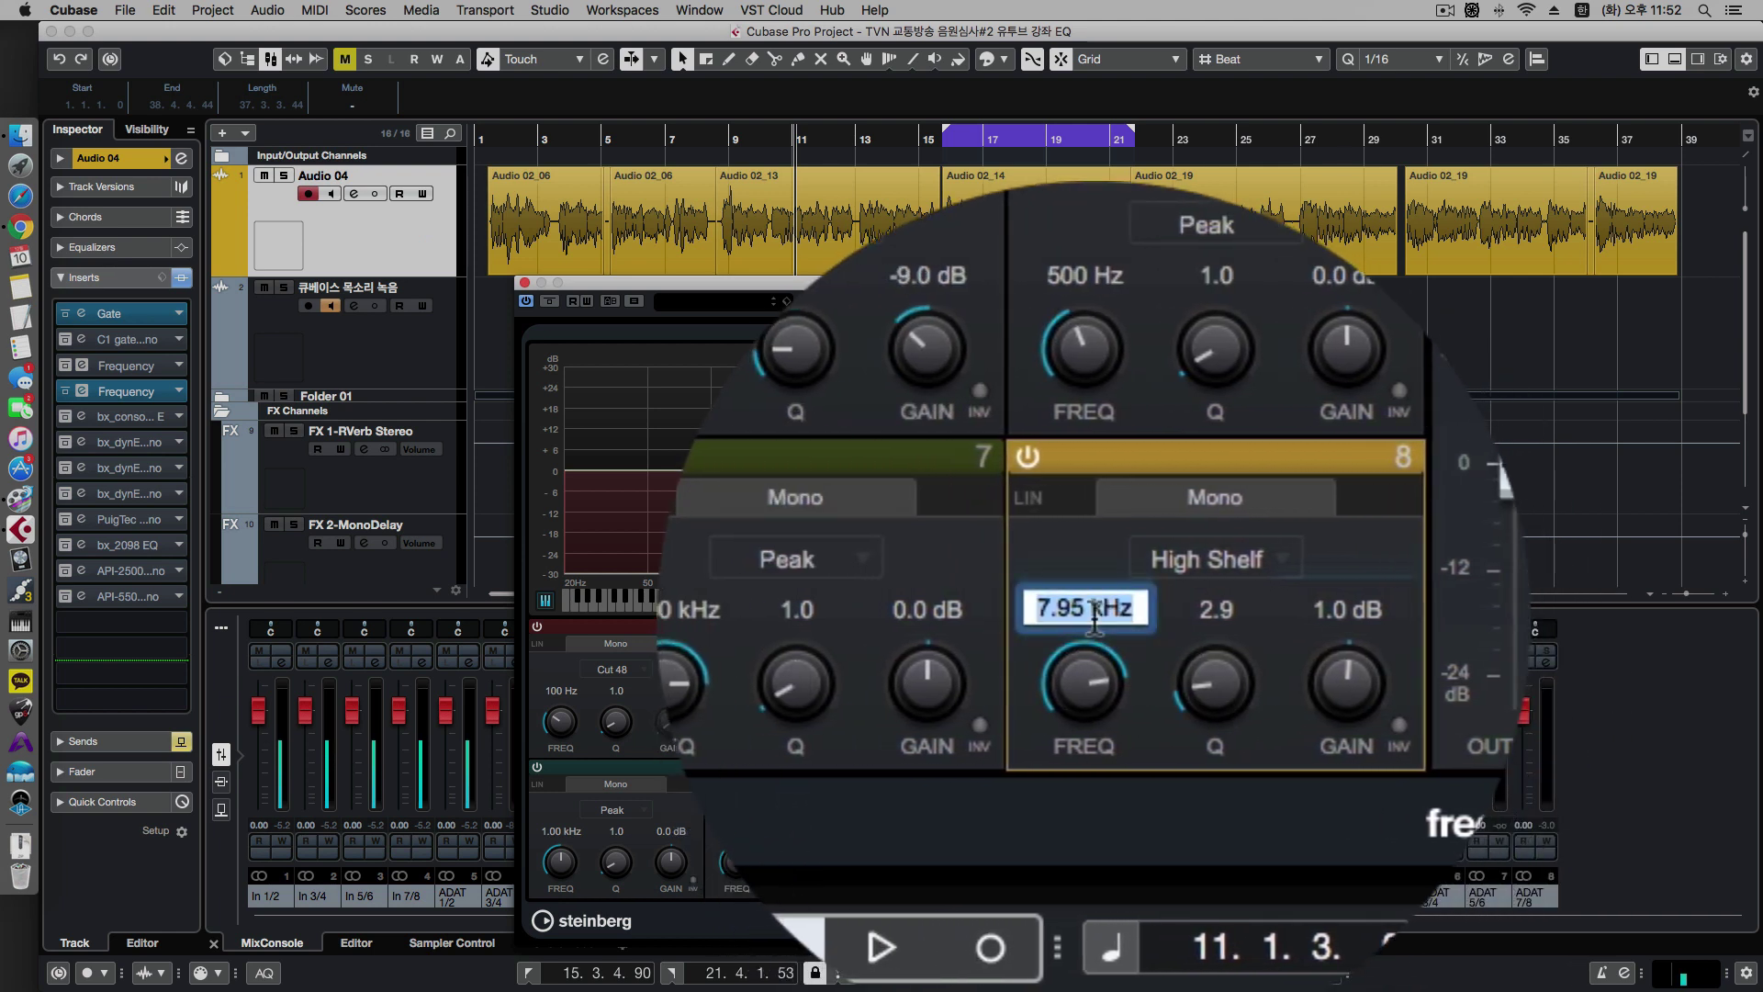
{"action": "type", "text": "10000"}
{"action": "key", "text": "Return"}
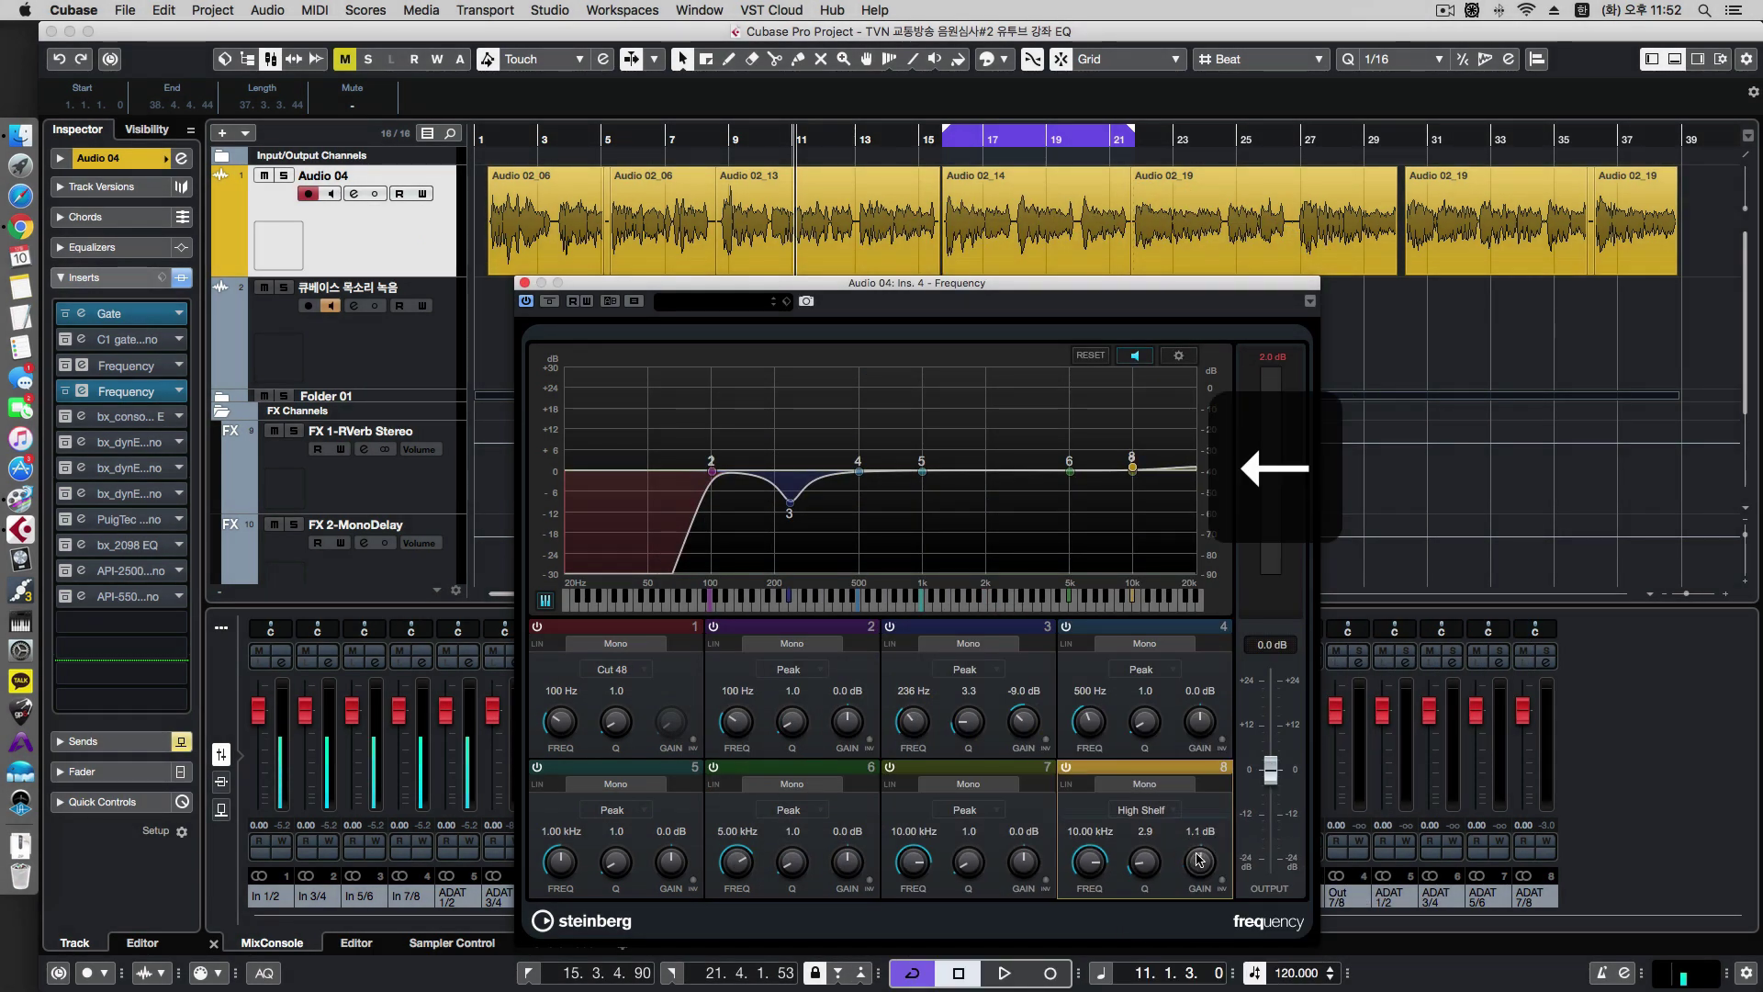
Fine-tune band 8's gain to 1.9 dB while auditioning Audio 04 from about bar 8.
{"action": "scroll", "coordinate": [1199, 861], "scroll_direction": "up", "scroll_amount": 1}
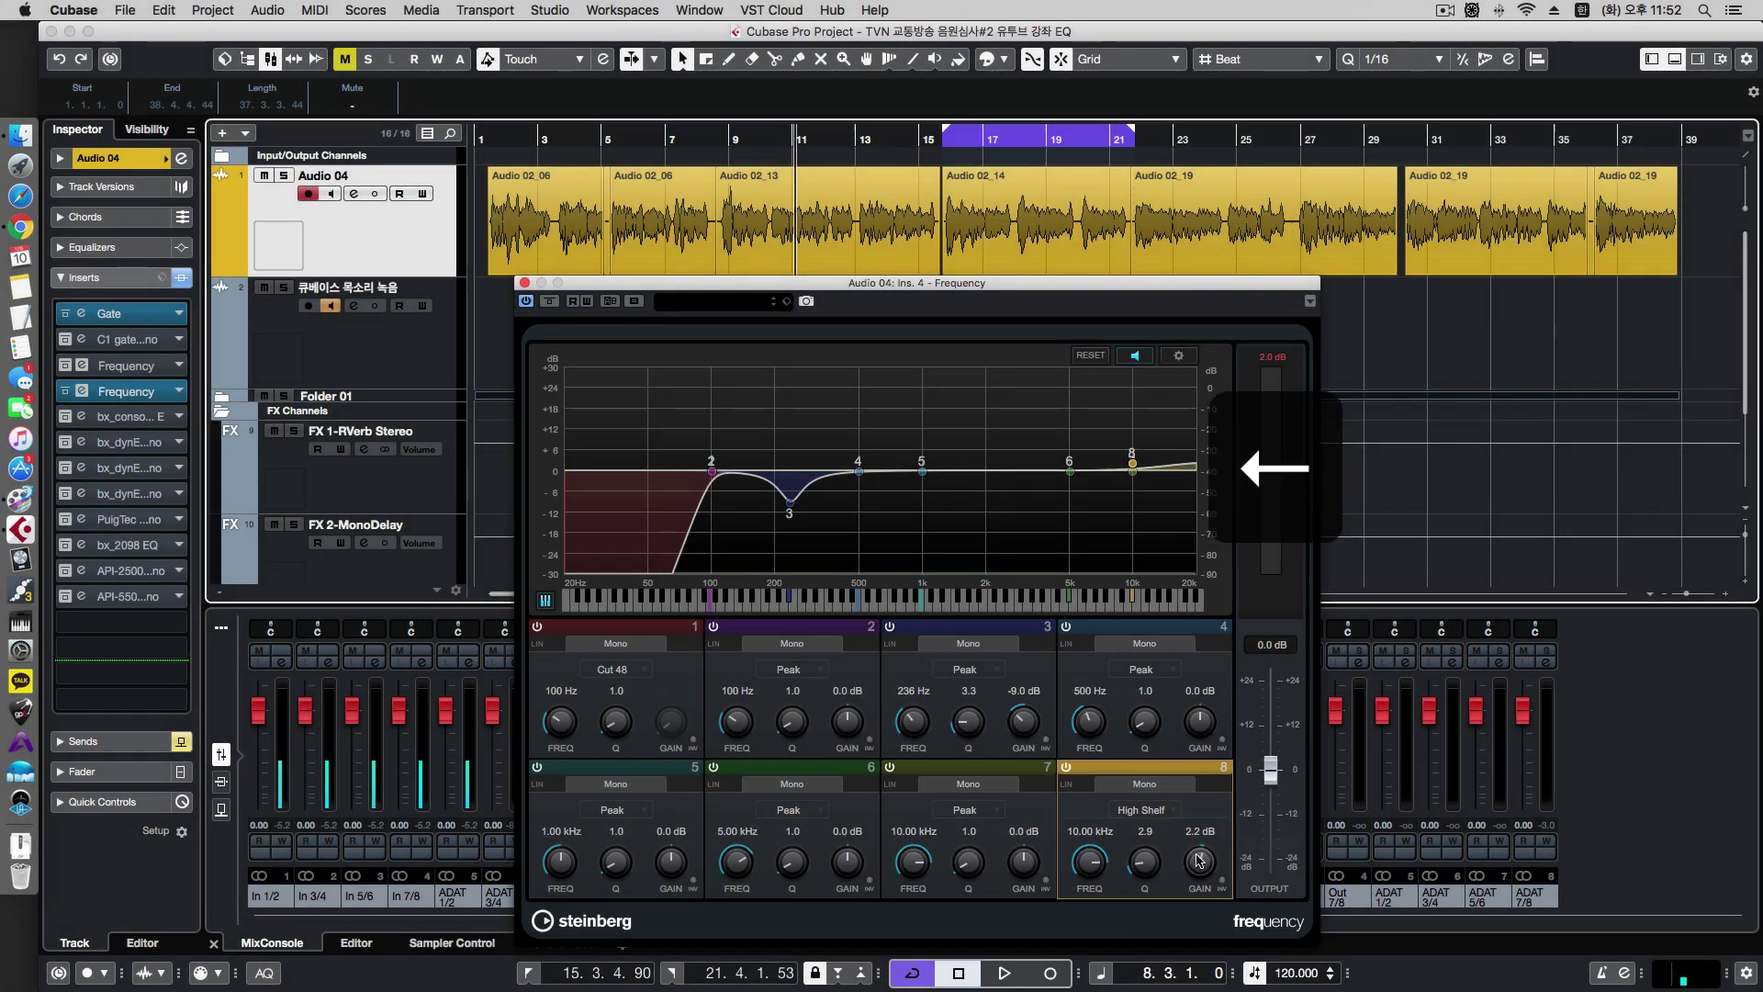
{"action": "key", "text": "space"}
{"action": "scroll", "coordinate": [1200, 861], "scroll_direction": "down", "scroll_amount": 3}
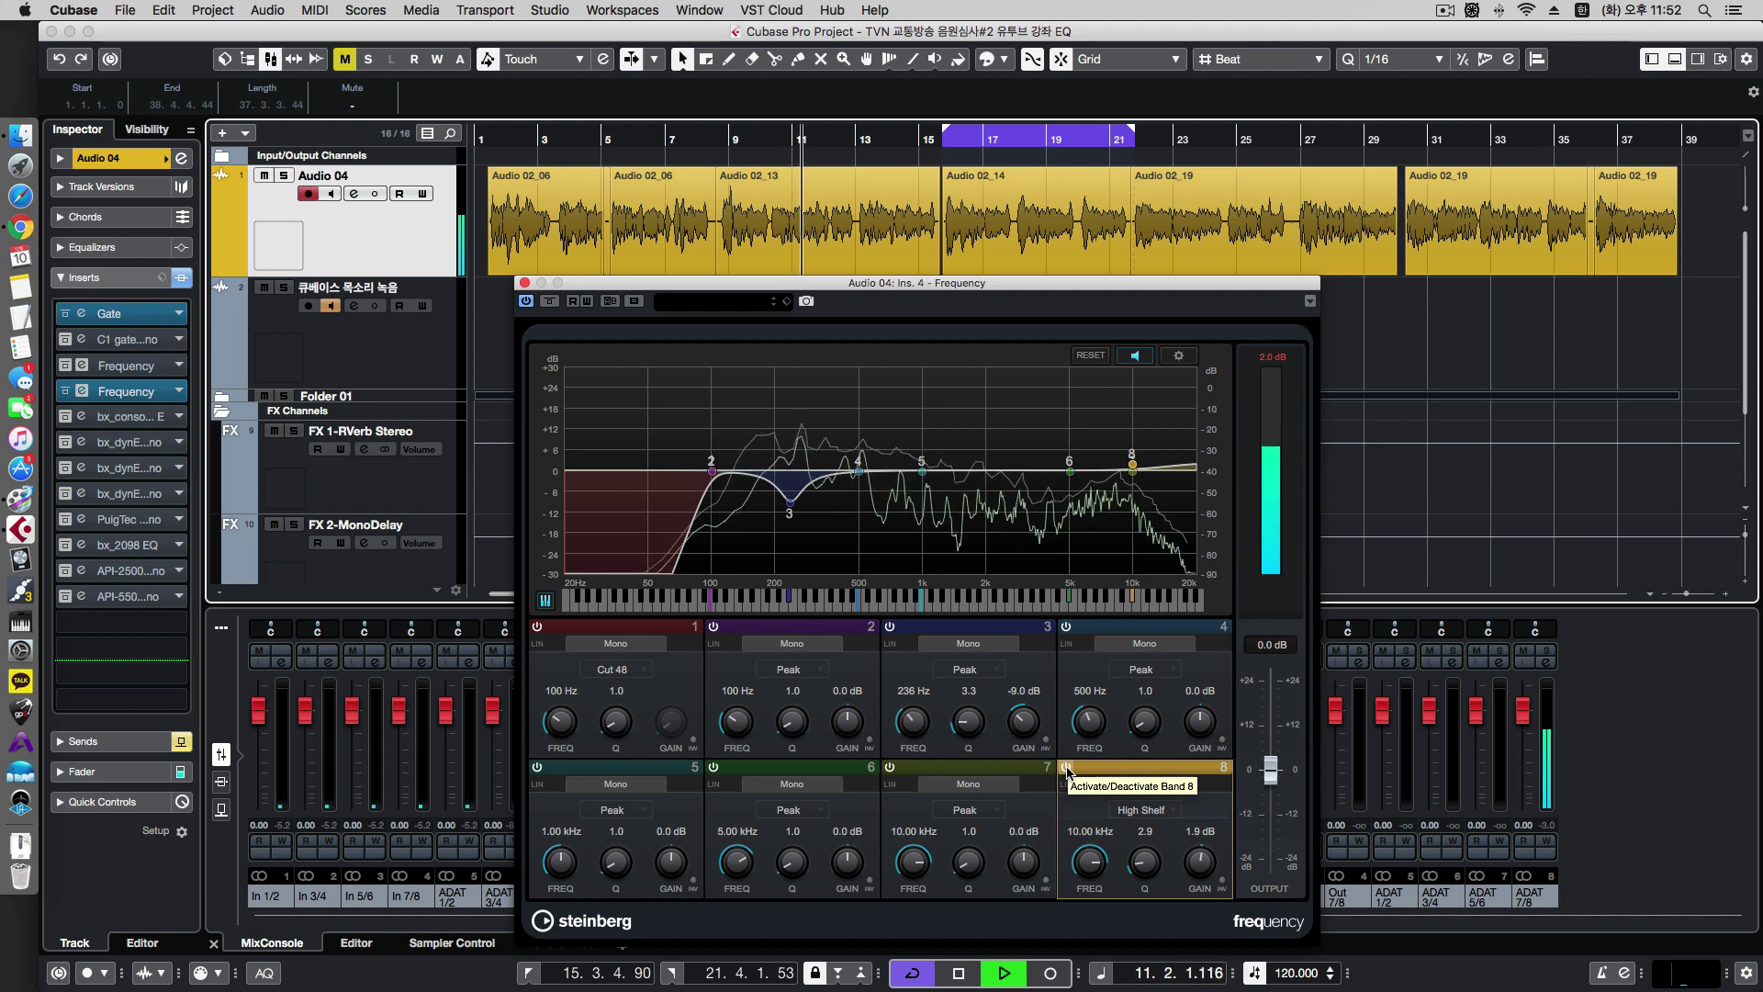
{"action": "key", "text": "space"}
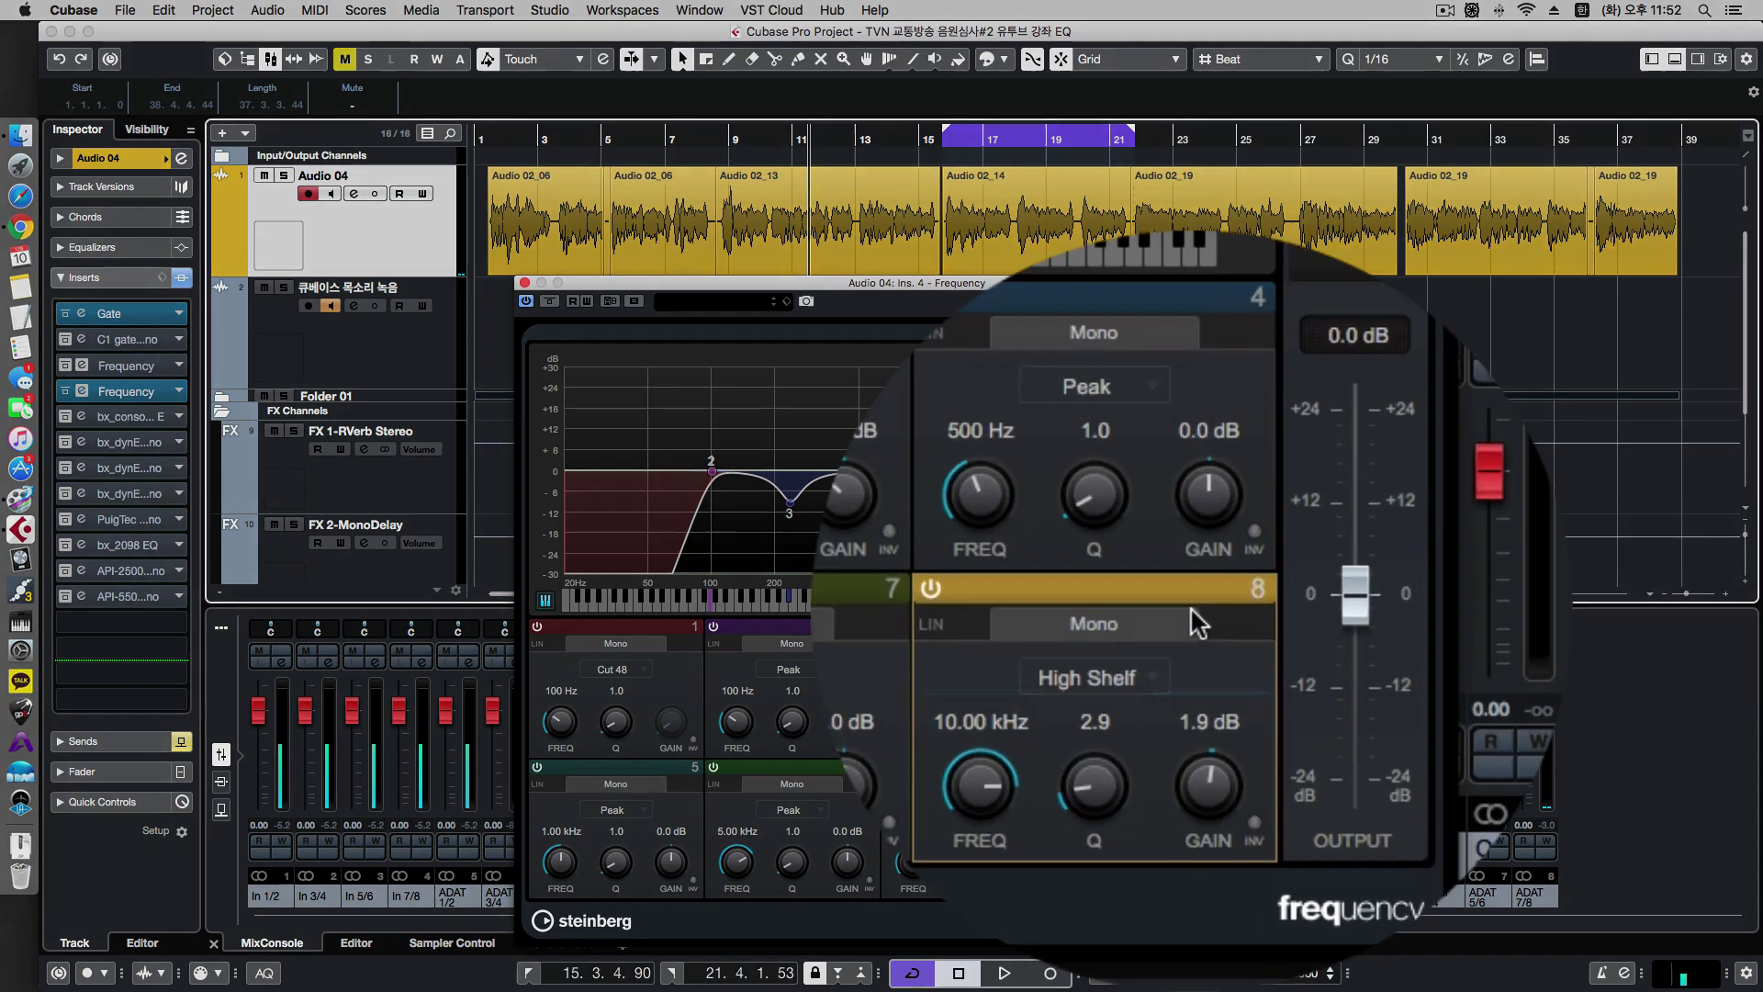
Switch band 8 off and back on during playback to compare the vocal without and with the high shelf.
{"action": "left_click", "coordinate": [1063, 551]}
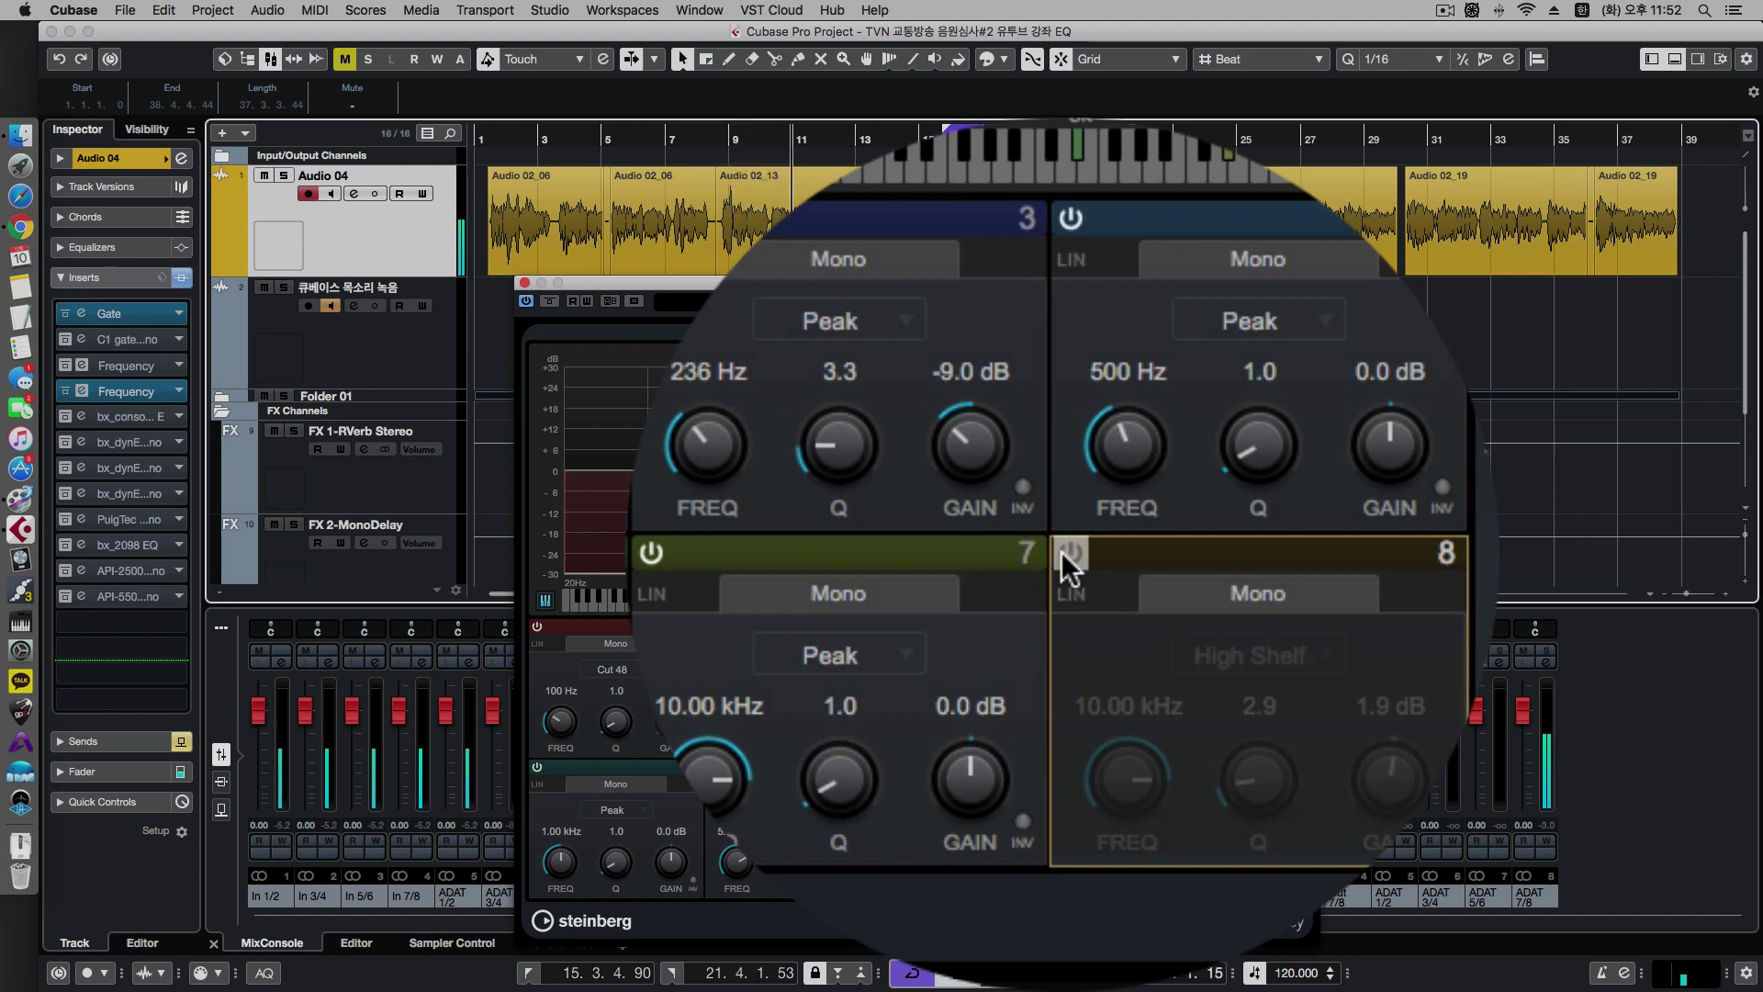
{"action": "left_click", "coordinate": [1063, 553]}
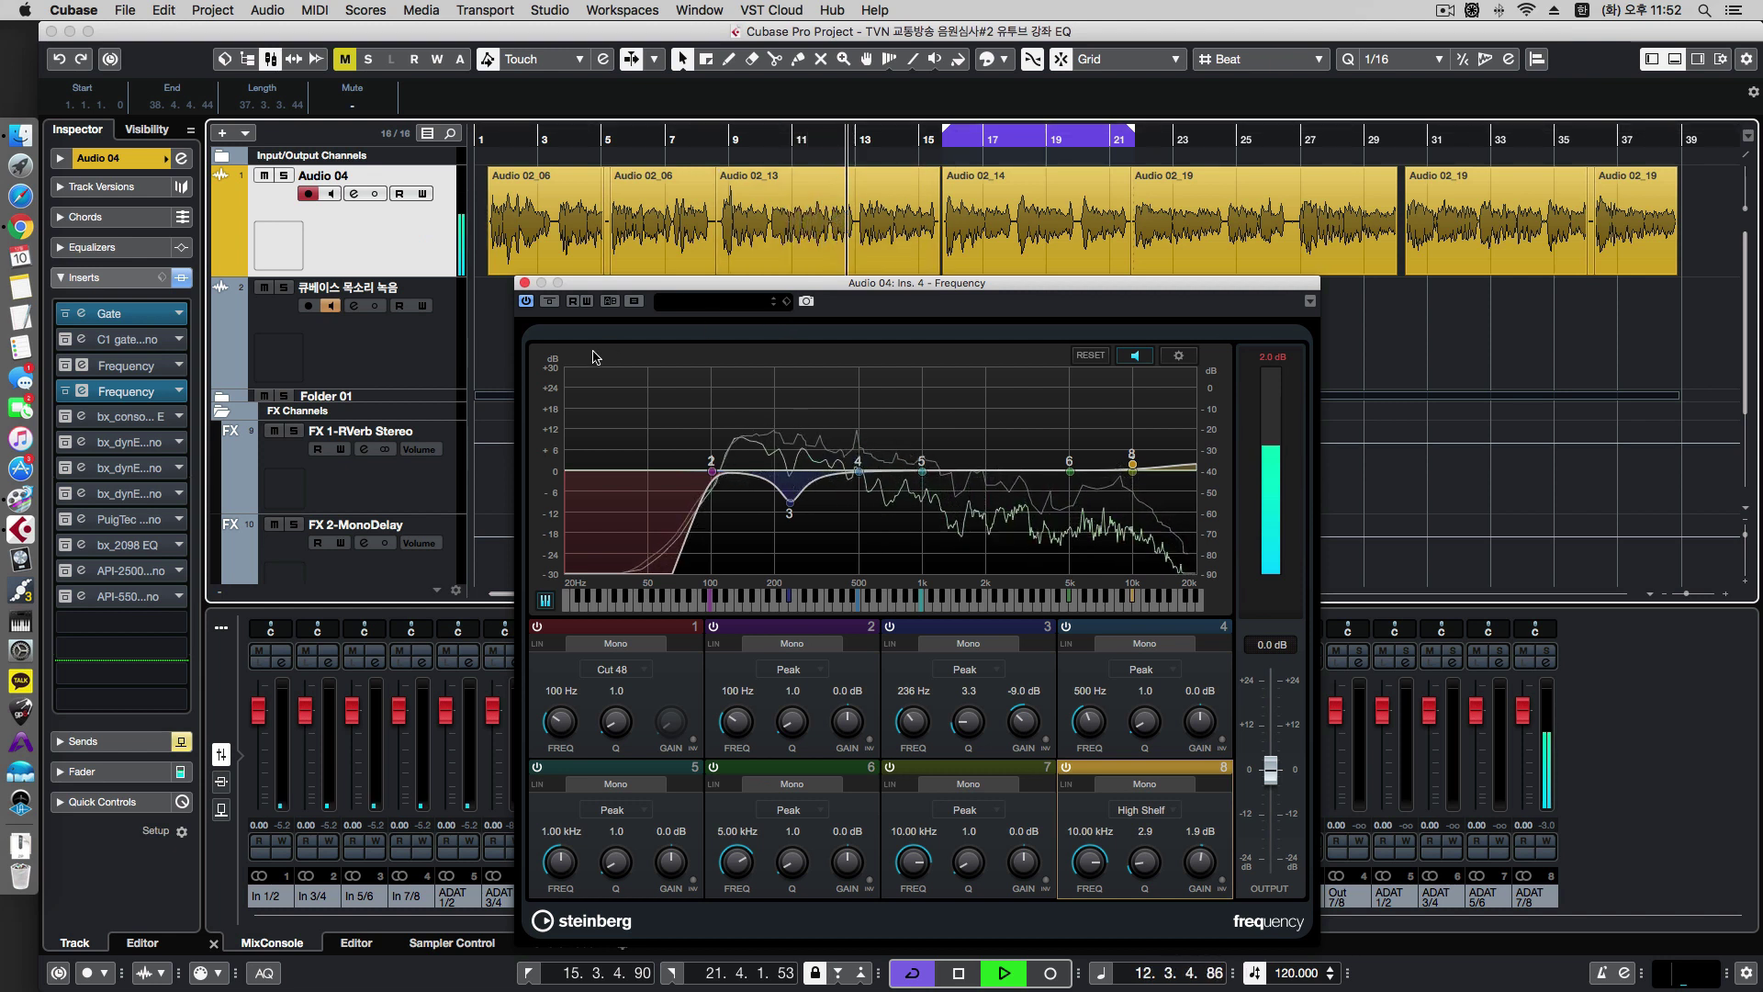
{"action": "key", "text": "space"}
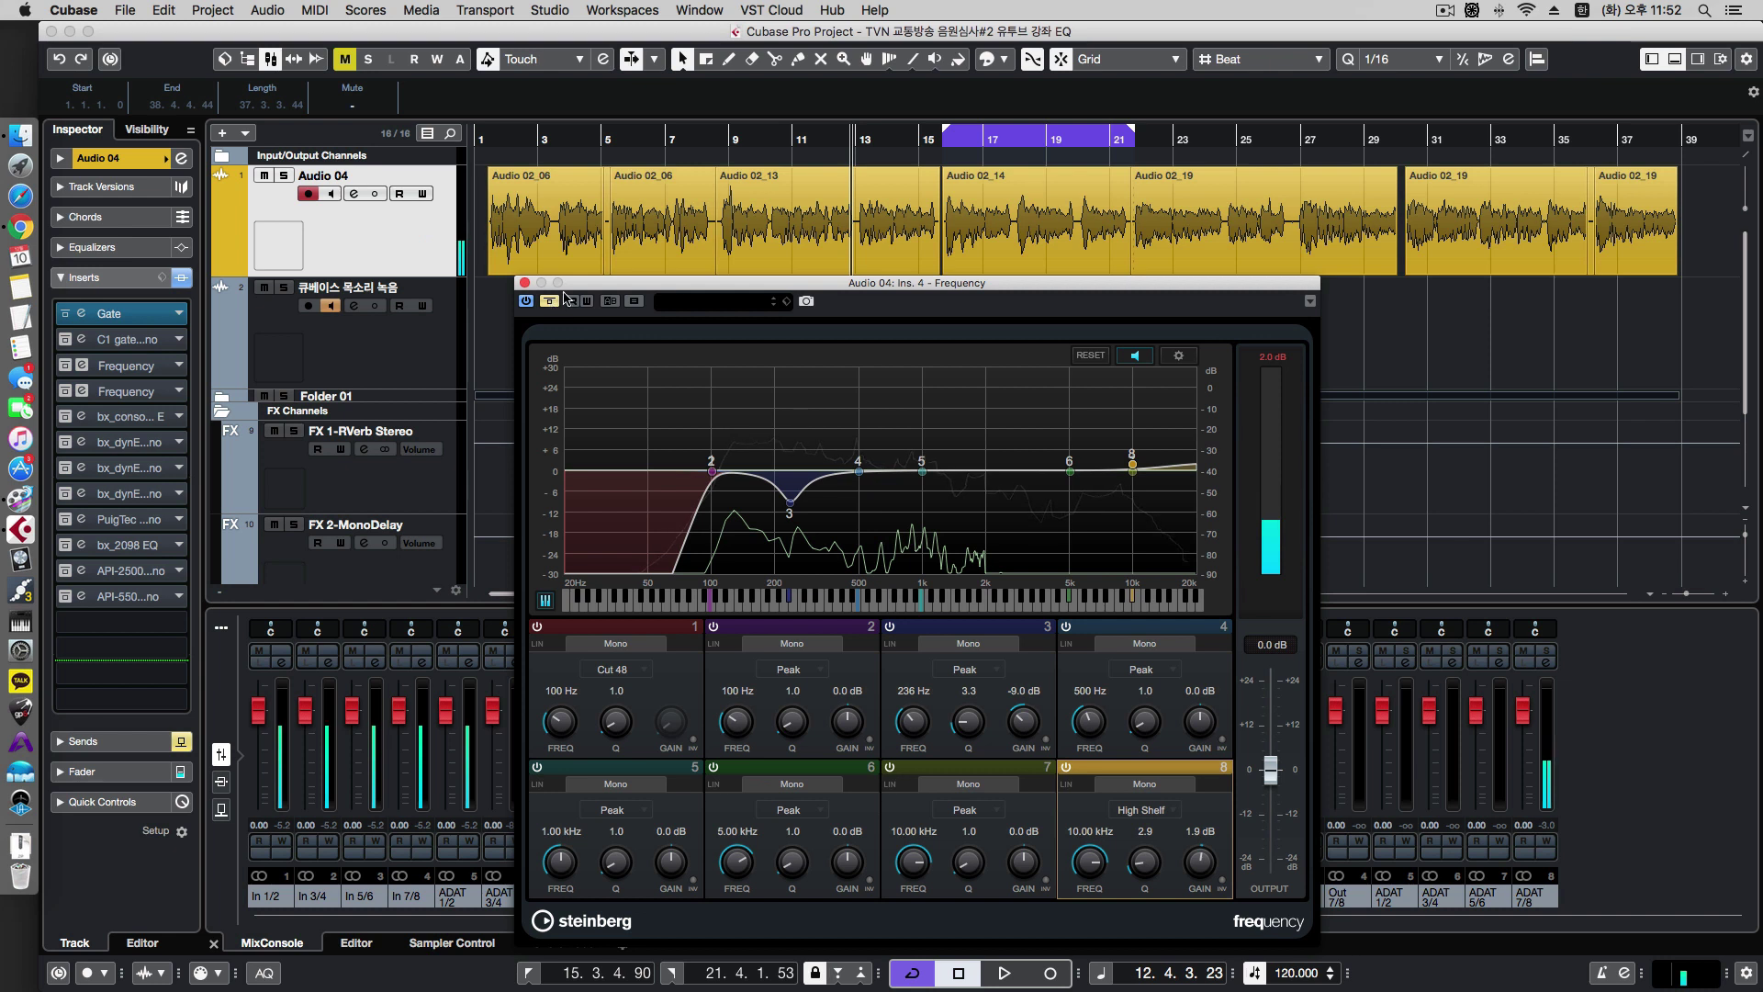
Play Audio 04 from about bar 8 with the whole Frequency EQ bypassed, then again with it active.
{"action": "left_click", "coordinate": [716, 140]}
{"action": "key", "text": "space"}
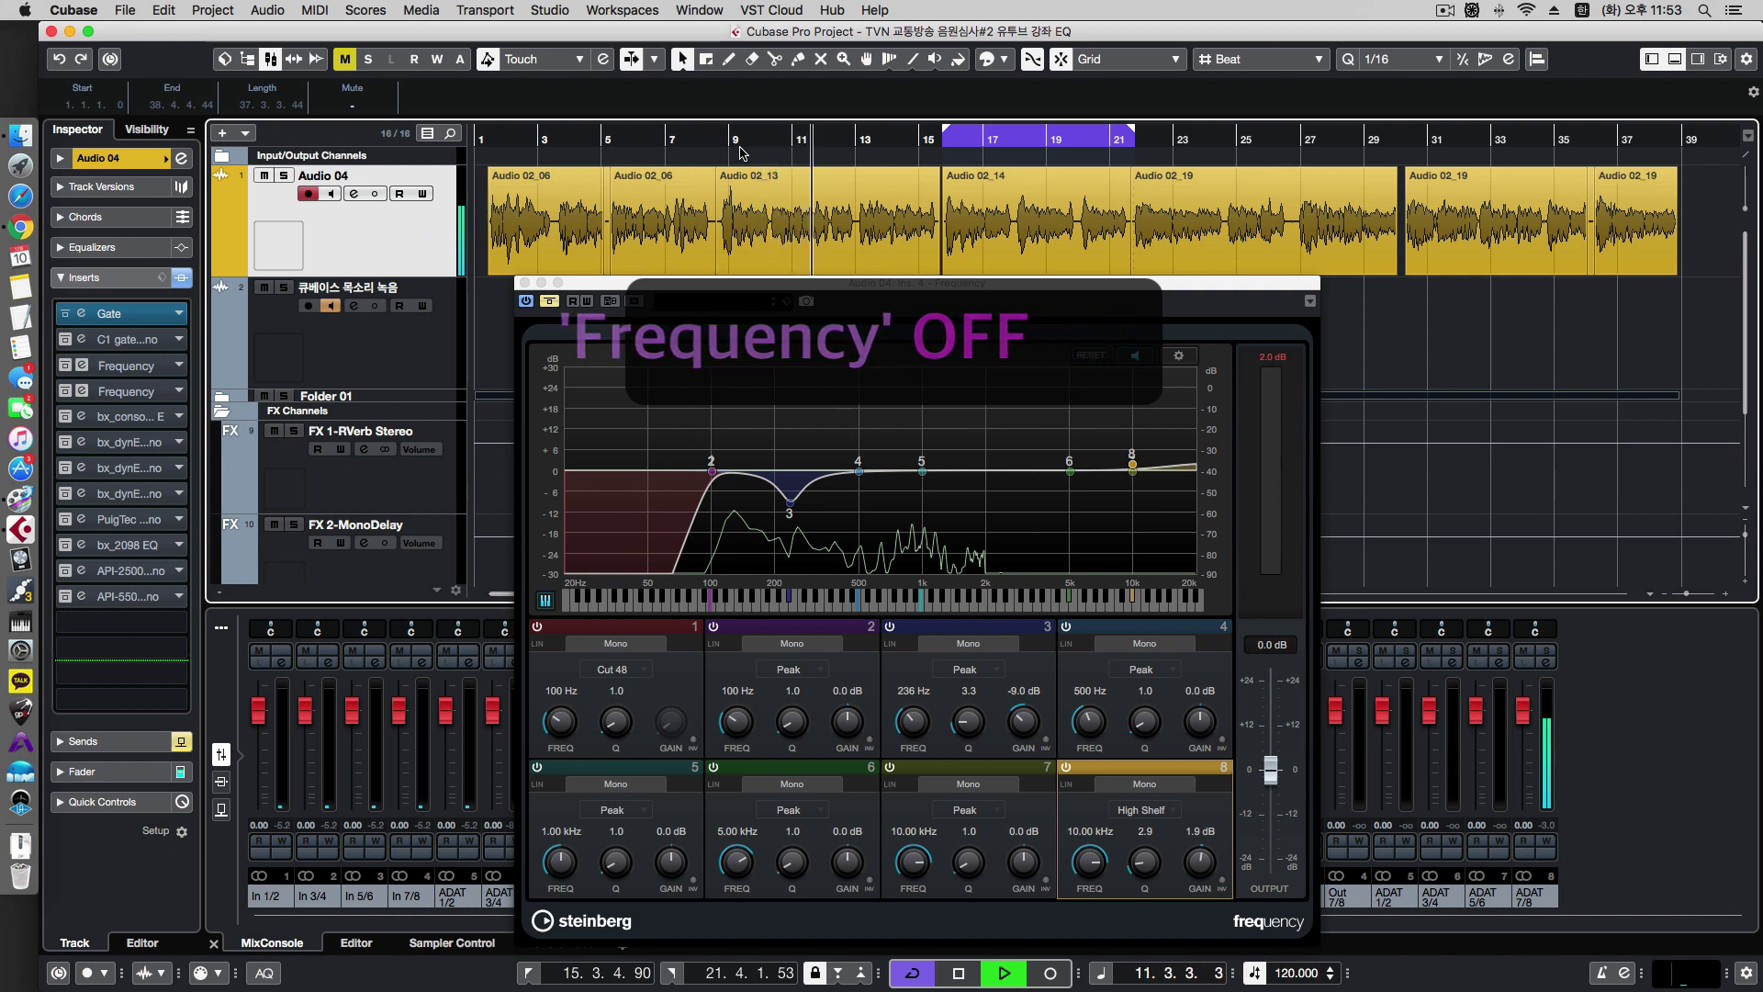
{"action": "key", "text": "space"}
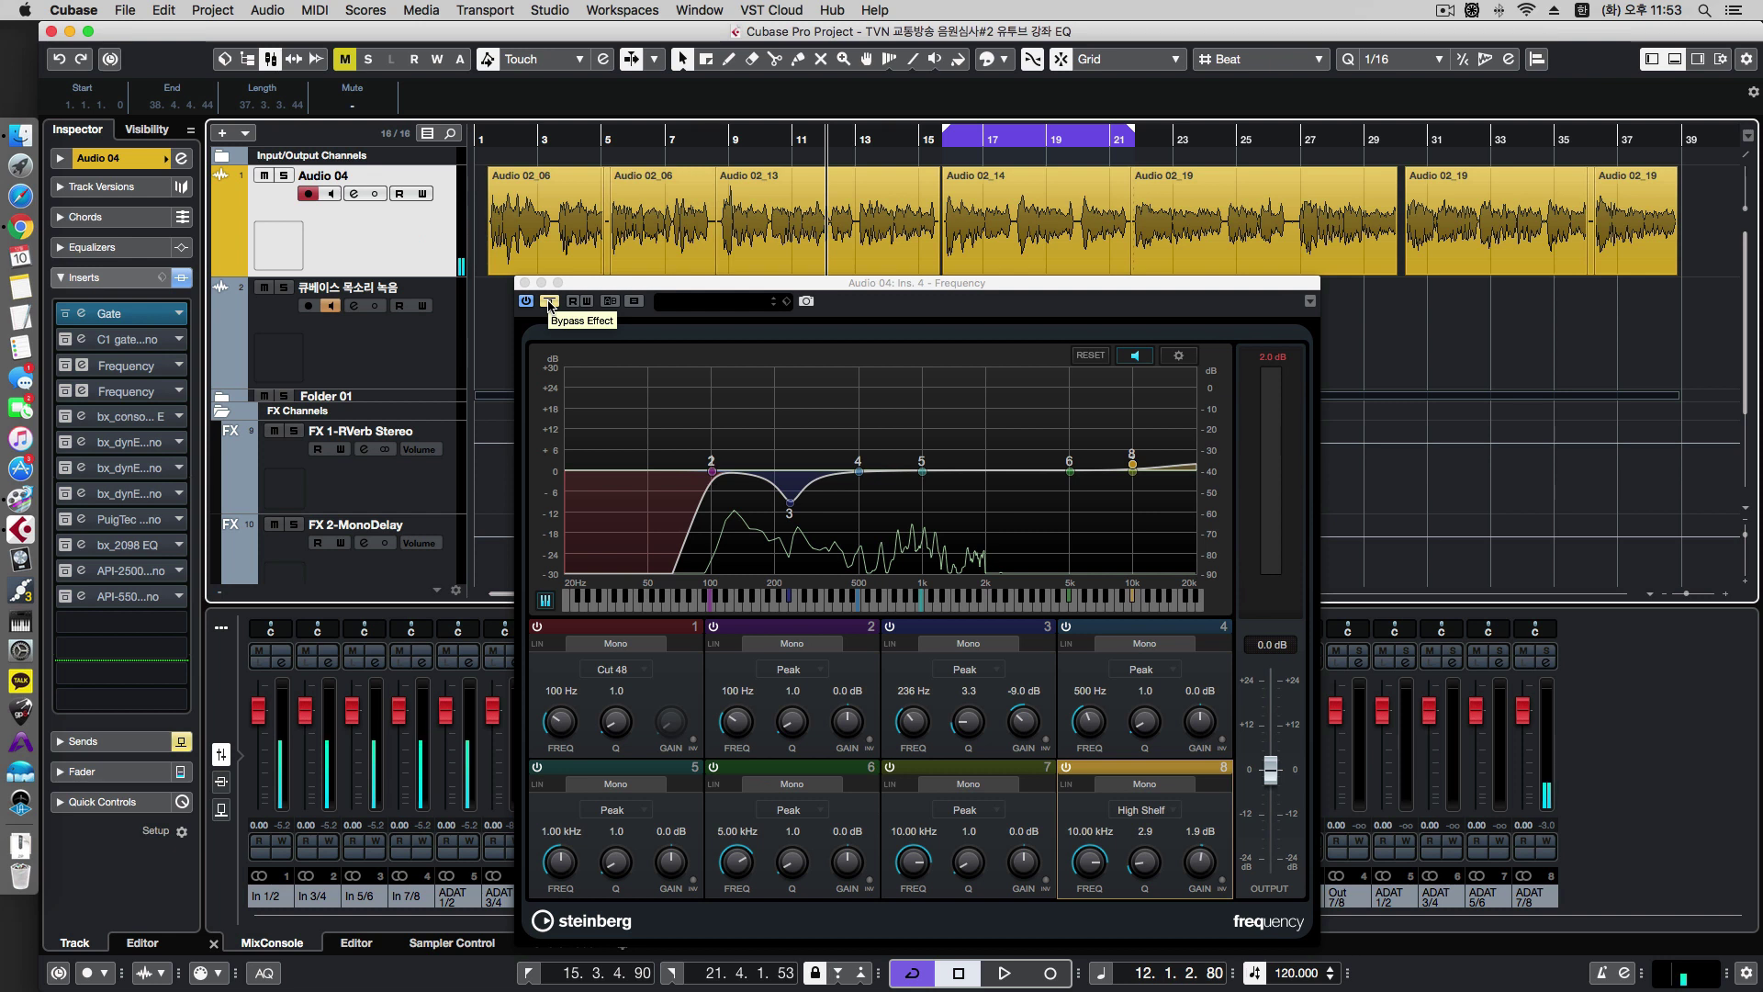
{"action": "left_click", "coordinate": [549, 302]}
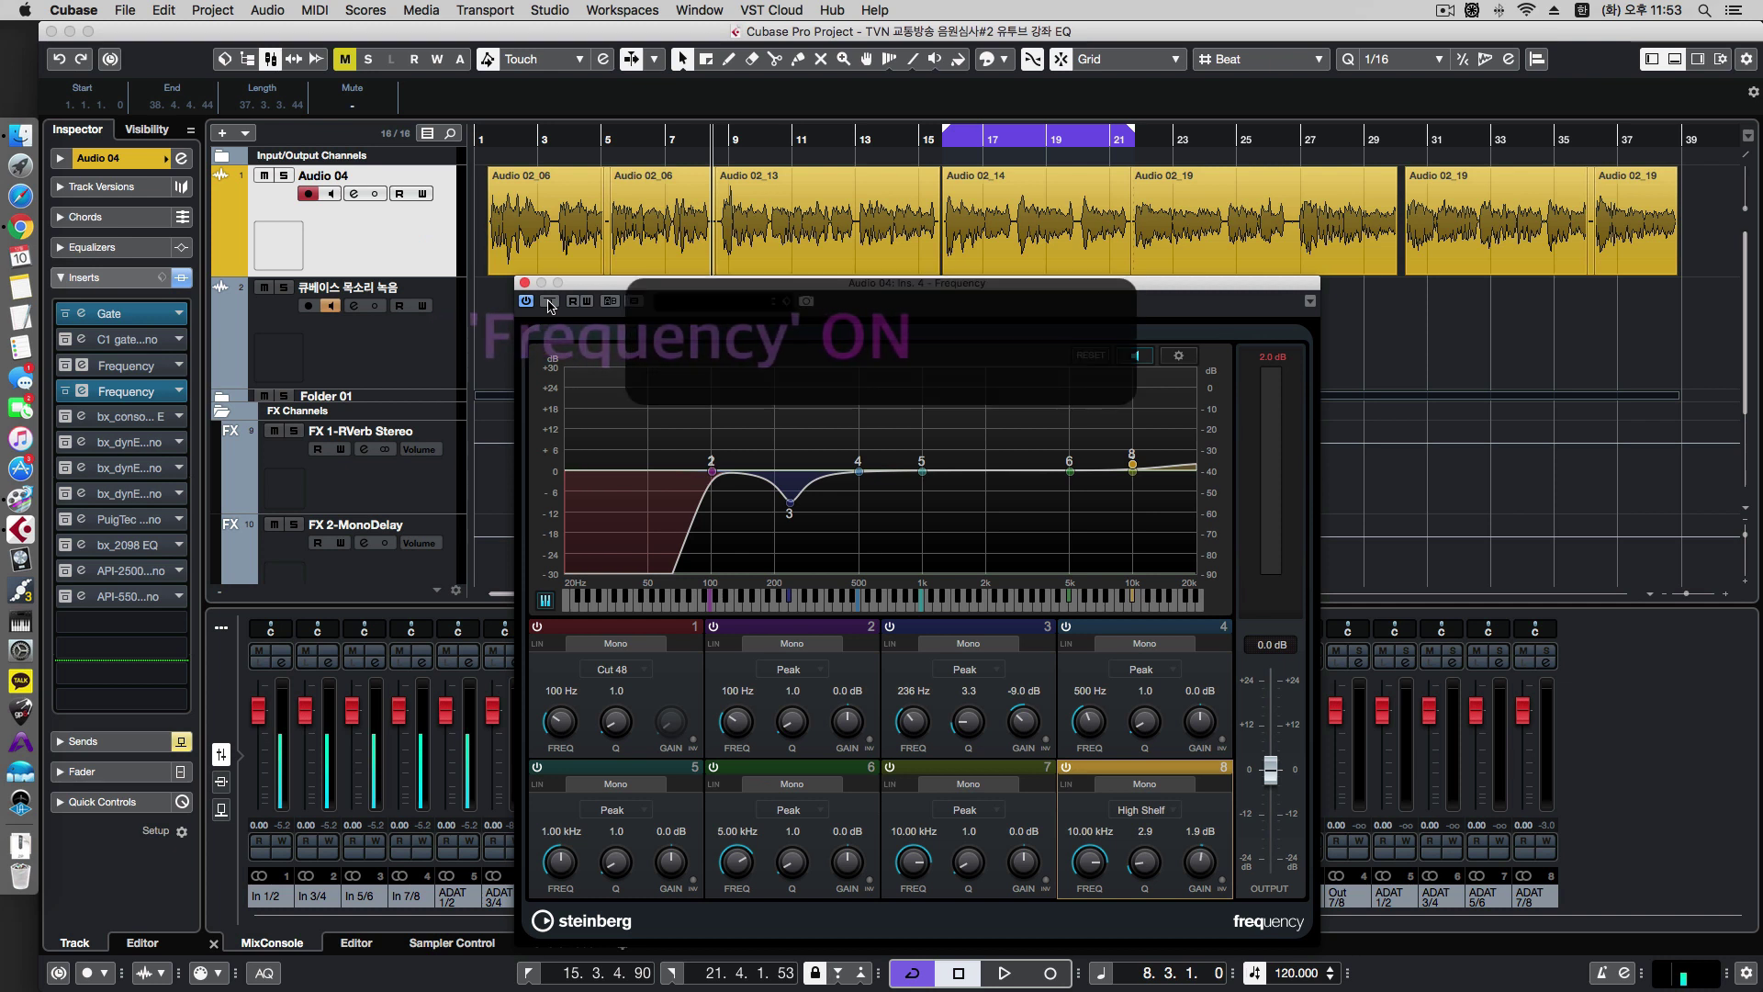
{"action": "key", "text": "space"}
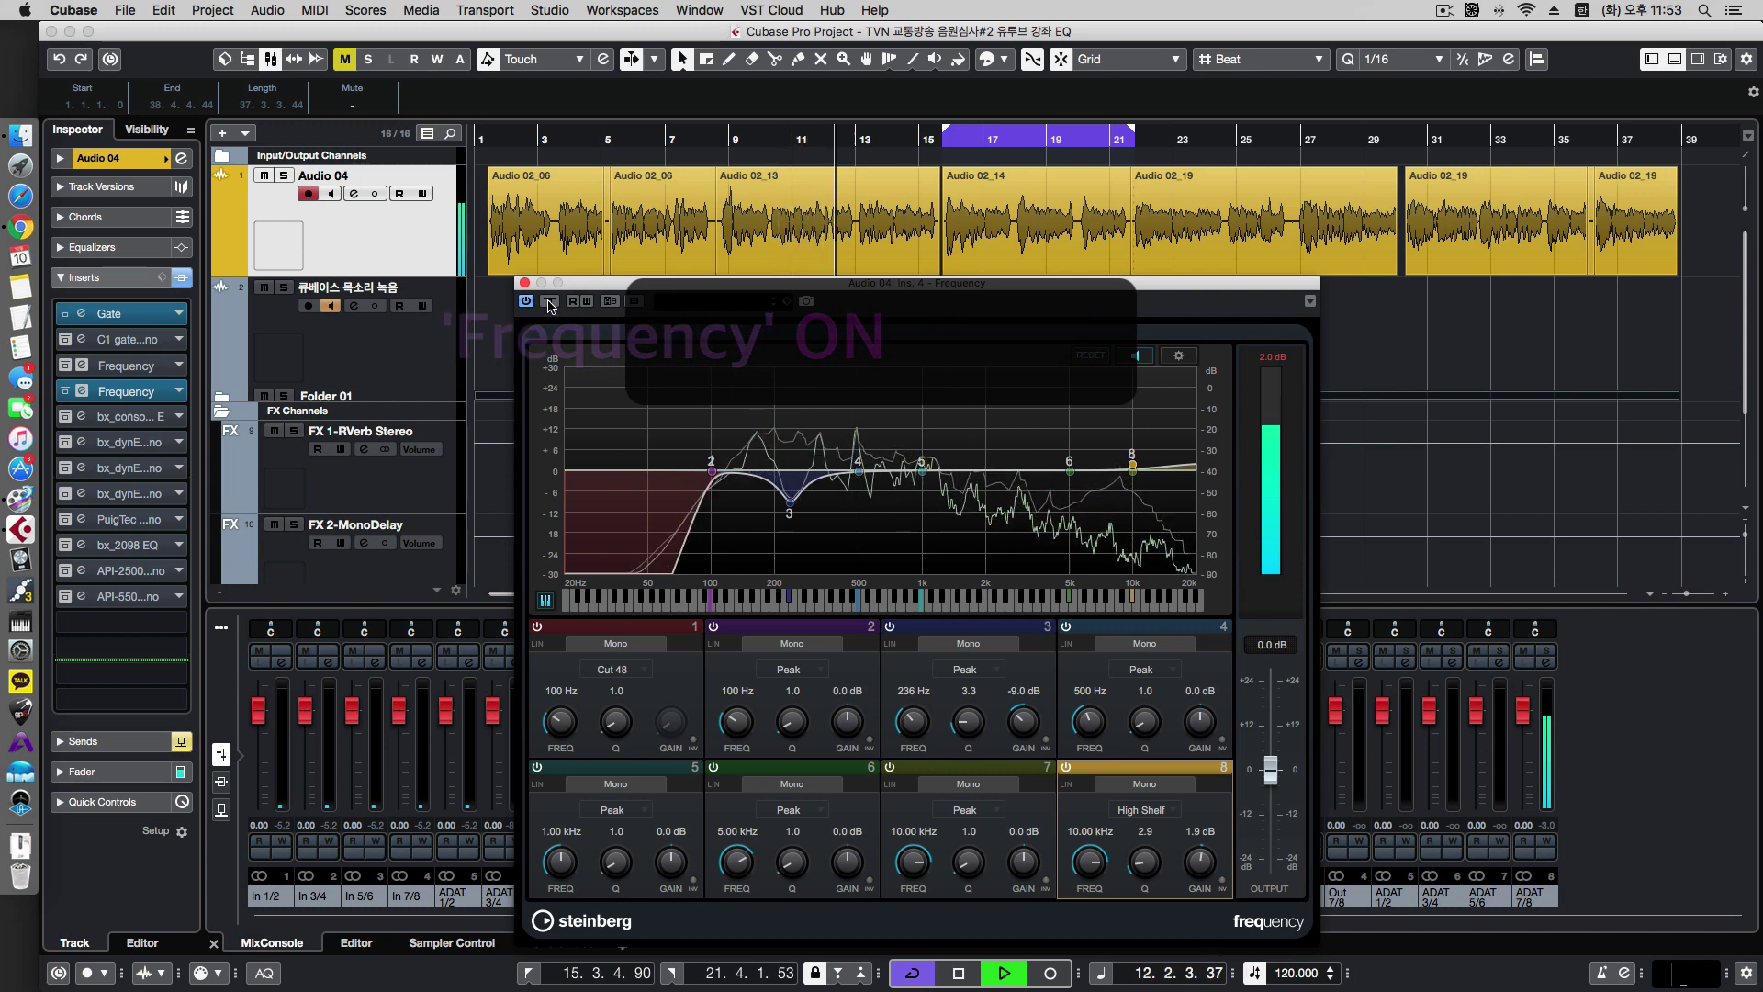
{"action": "key", "text": "space"}
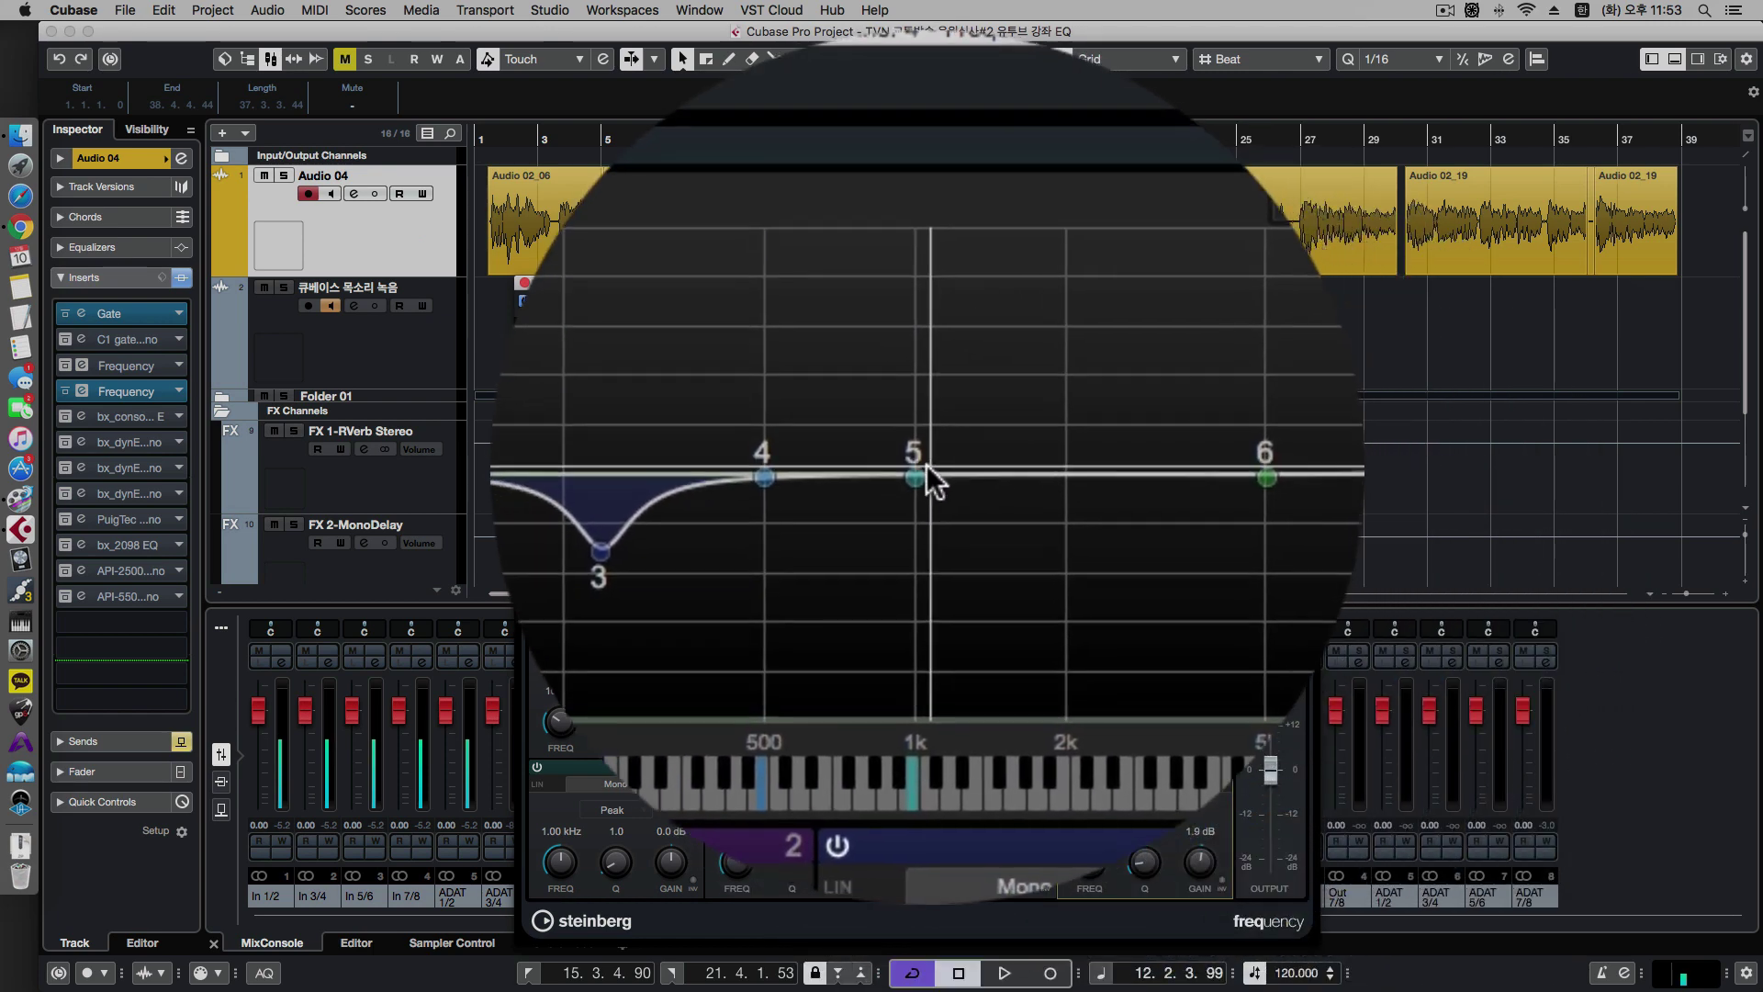
Move Frequency band 5 to about 2.66 kHz and cut it to -6.4 dB while auditioning Audio 04.
{"action": "left_click_drag", "start_coordinate": [918, 475], "coordinate": [999, 484]}
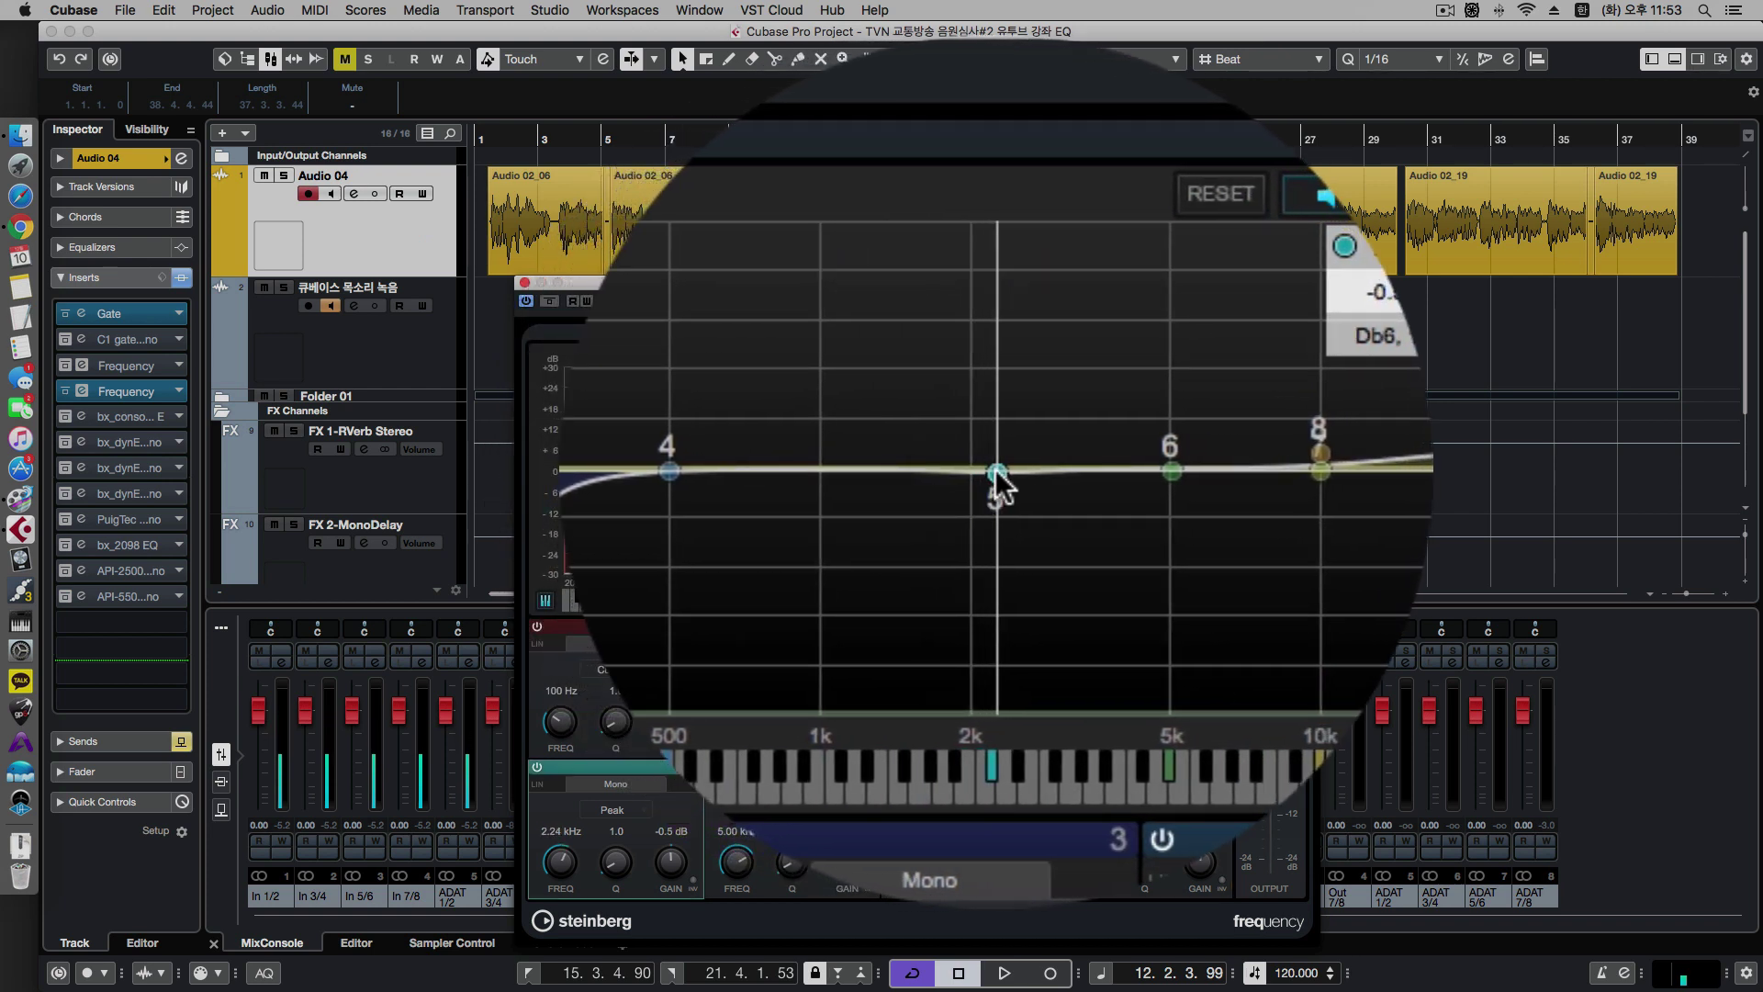
{"action": "left_click_drag", "start_coordinate": [997, 471], "coordinate": [1012, 507]}
{"action": "key", "text": "space"}
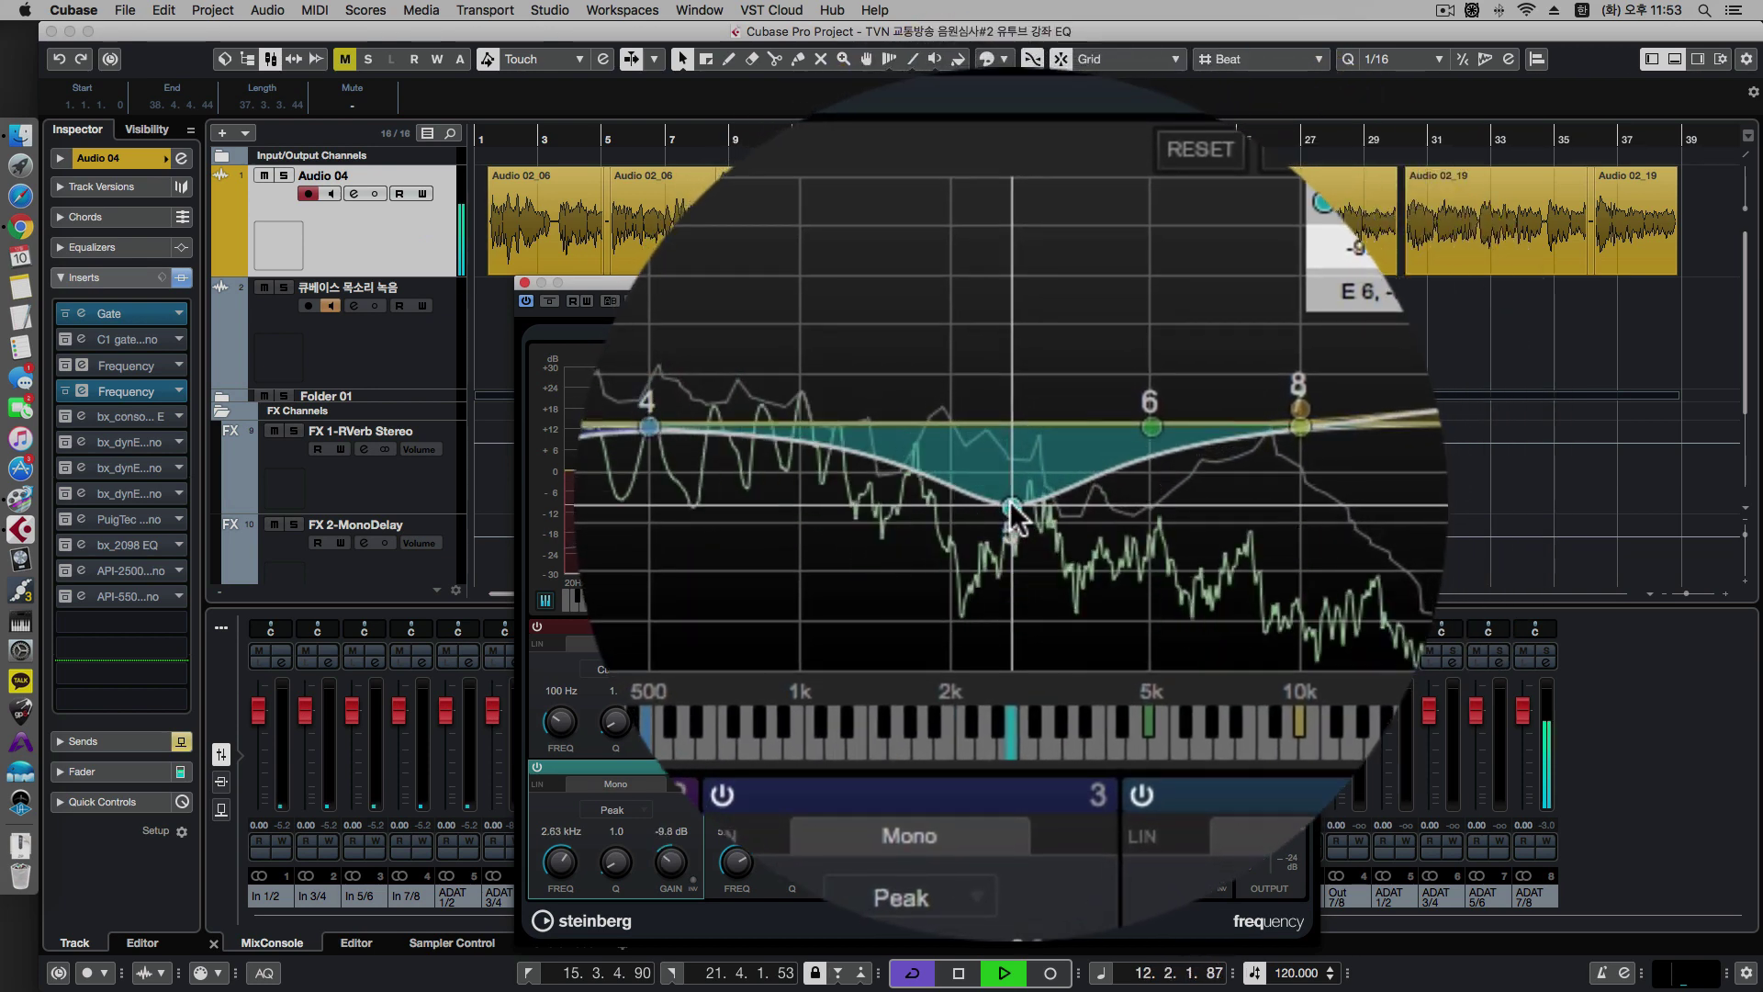
{"action": "key", "text": "space"}
{"action": "left_click_drag", "start_coordinate": [1013, 508], "coordinate": [1014, 501]}
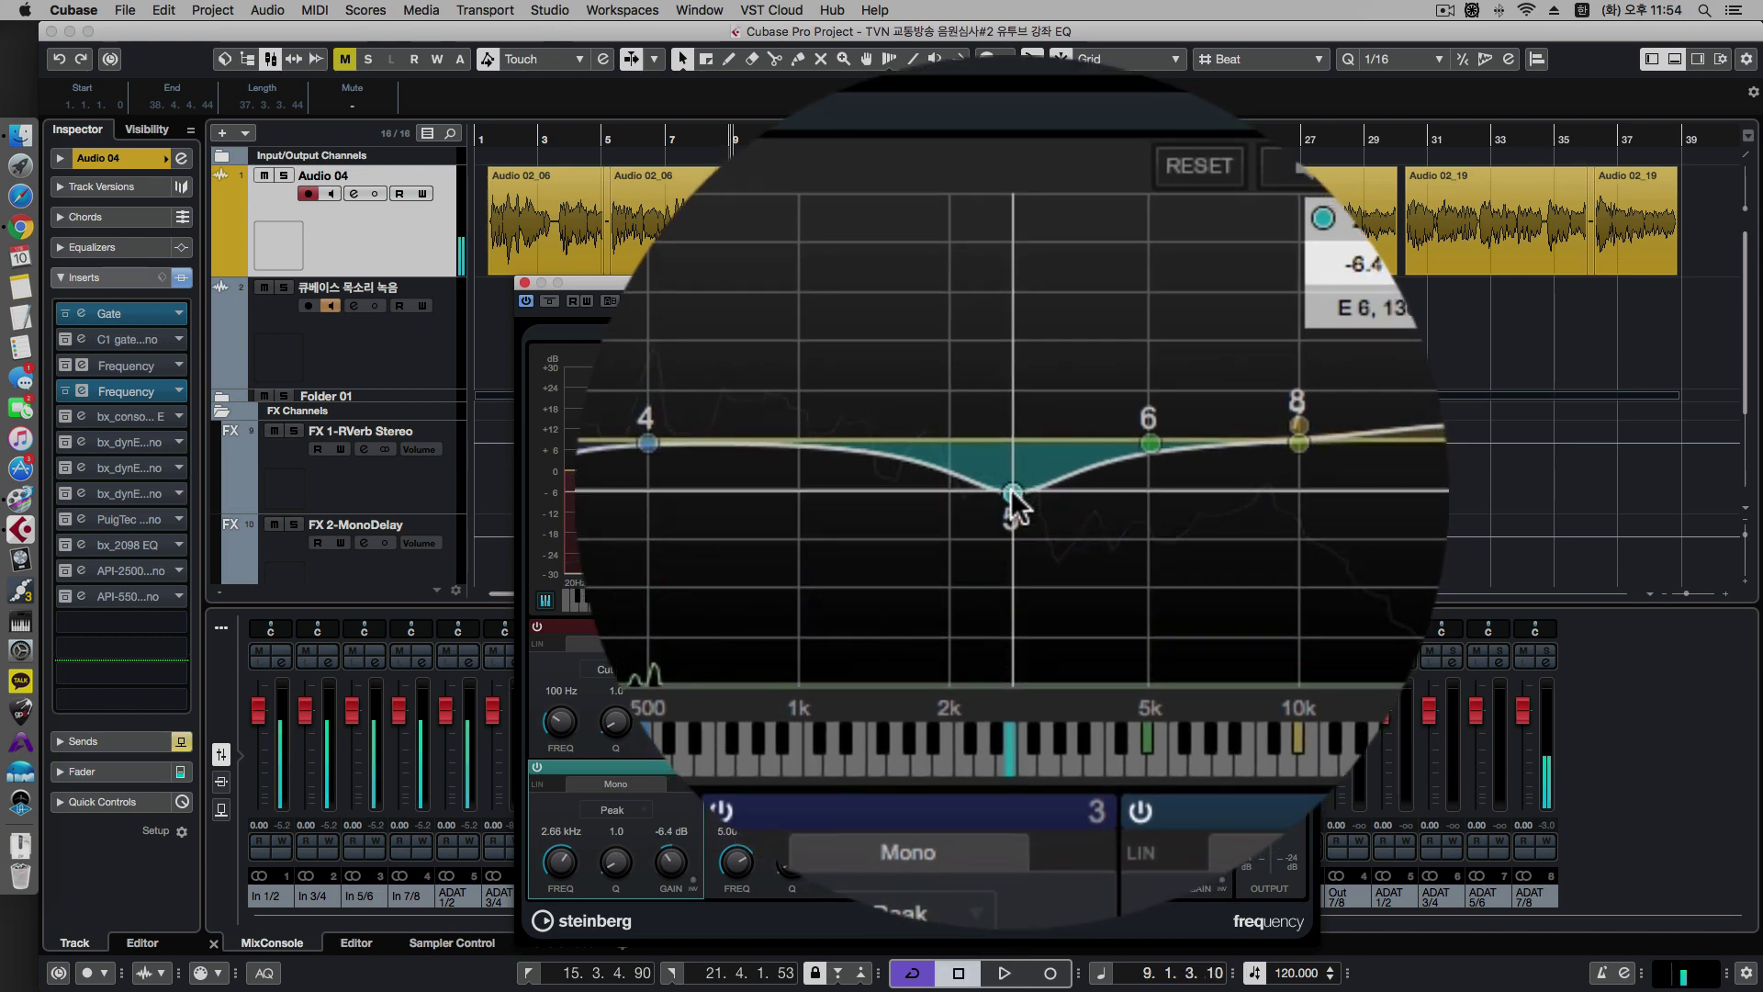
{"action": "key", "text": "space"}
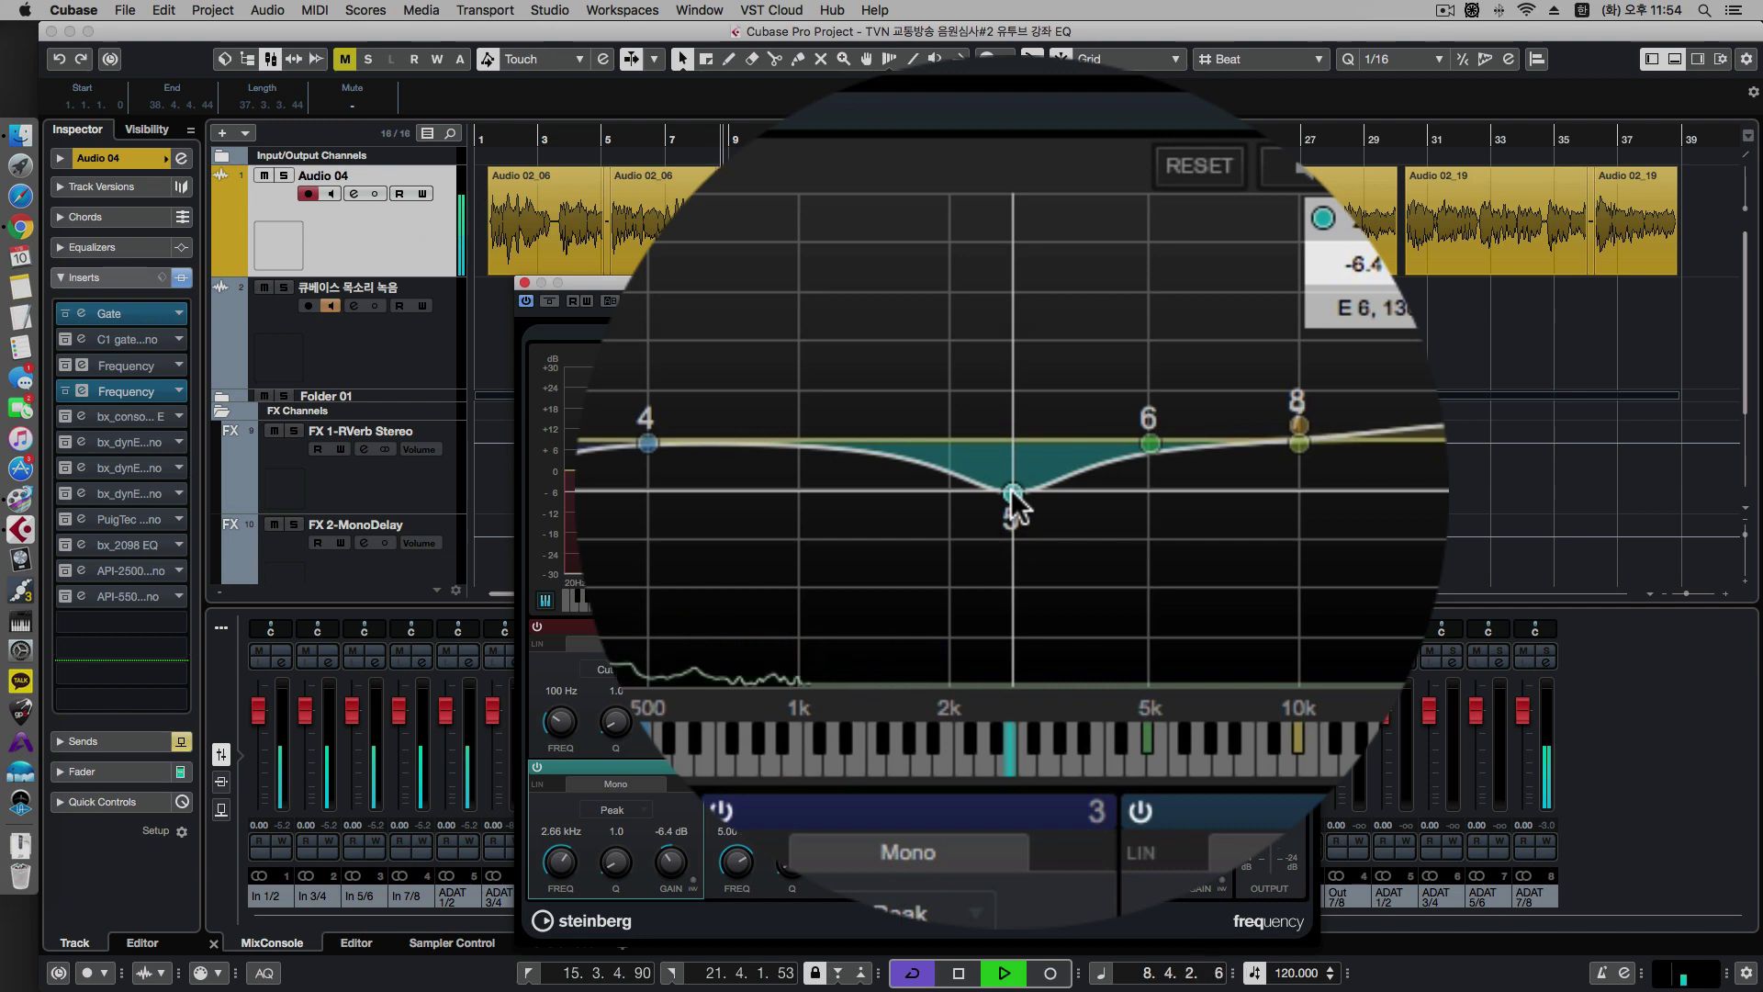
{"action": "key", "text": "space"}
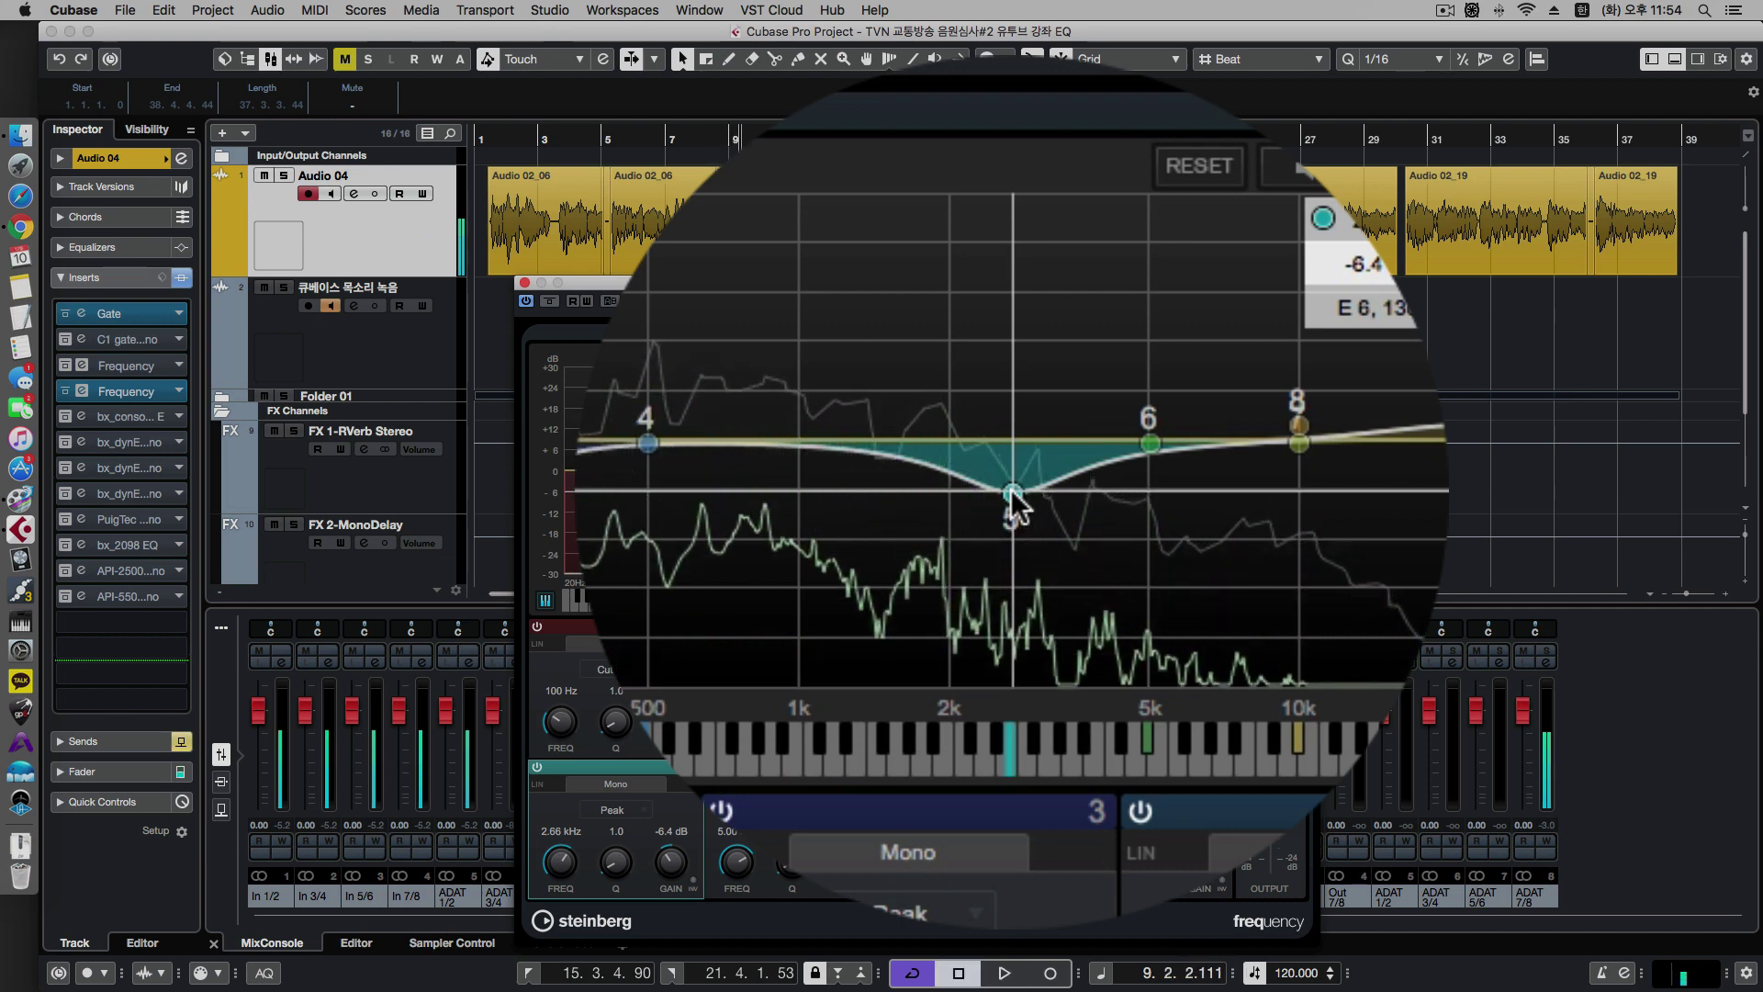
Turn band 5 into a 3.2 dB boost at about 2.68 kHz while auditioning the vocal.
{"action": "left_click_drag", "start_coordinate": [1013, 495], "coordinate": [1013, 457]}
{"action": "key", "text": "space"}
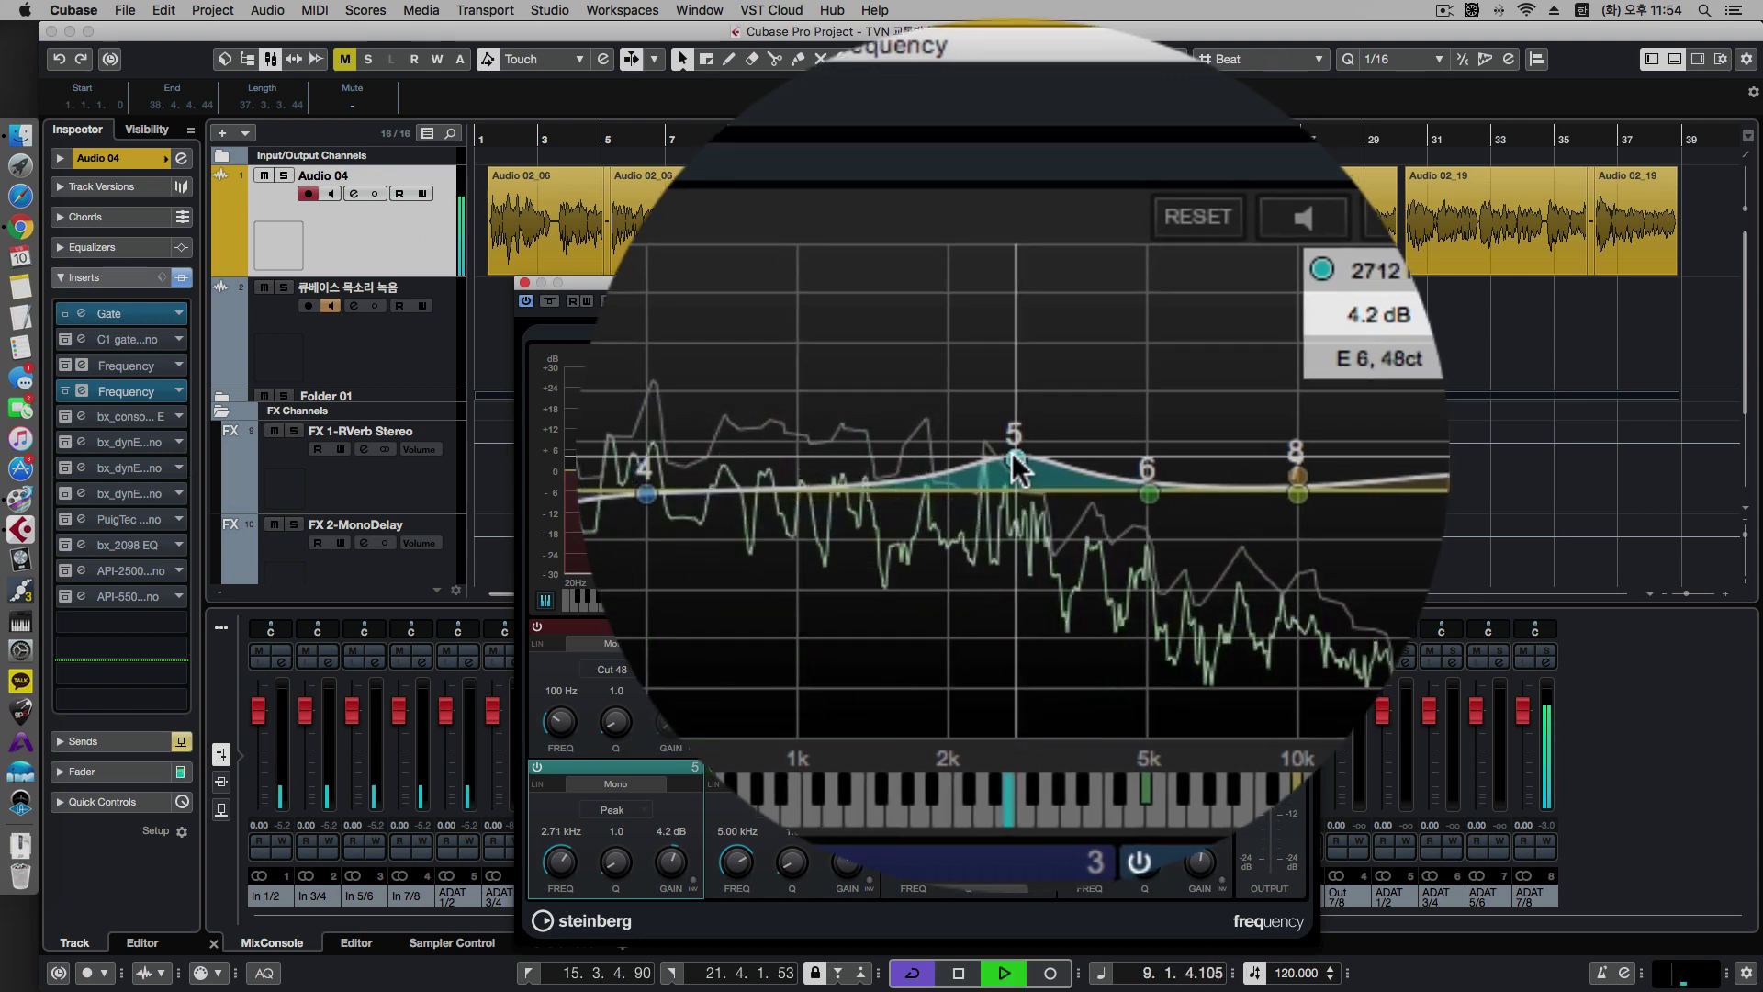
{"action": "left_click_drag", "start_coordinate": [1014, 457], "coordinate": [1011, 456]}
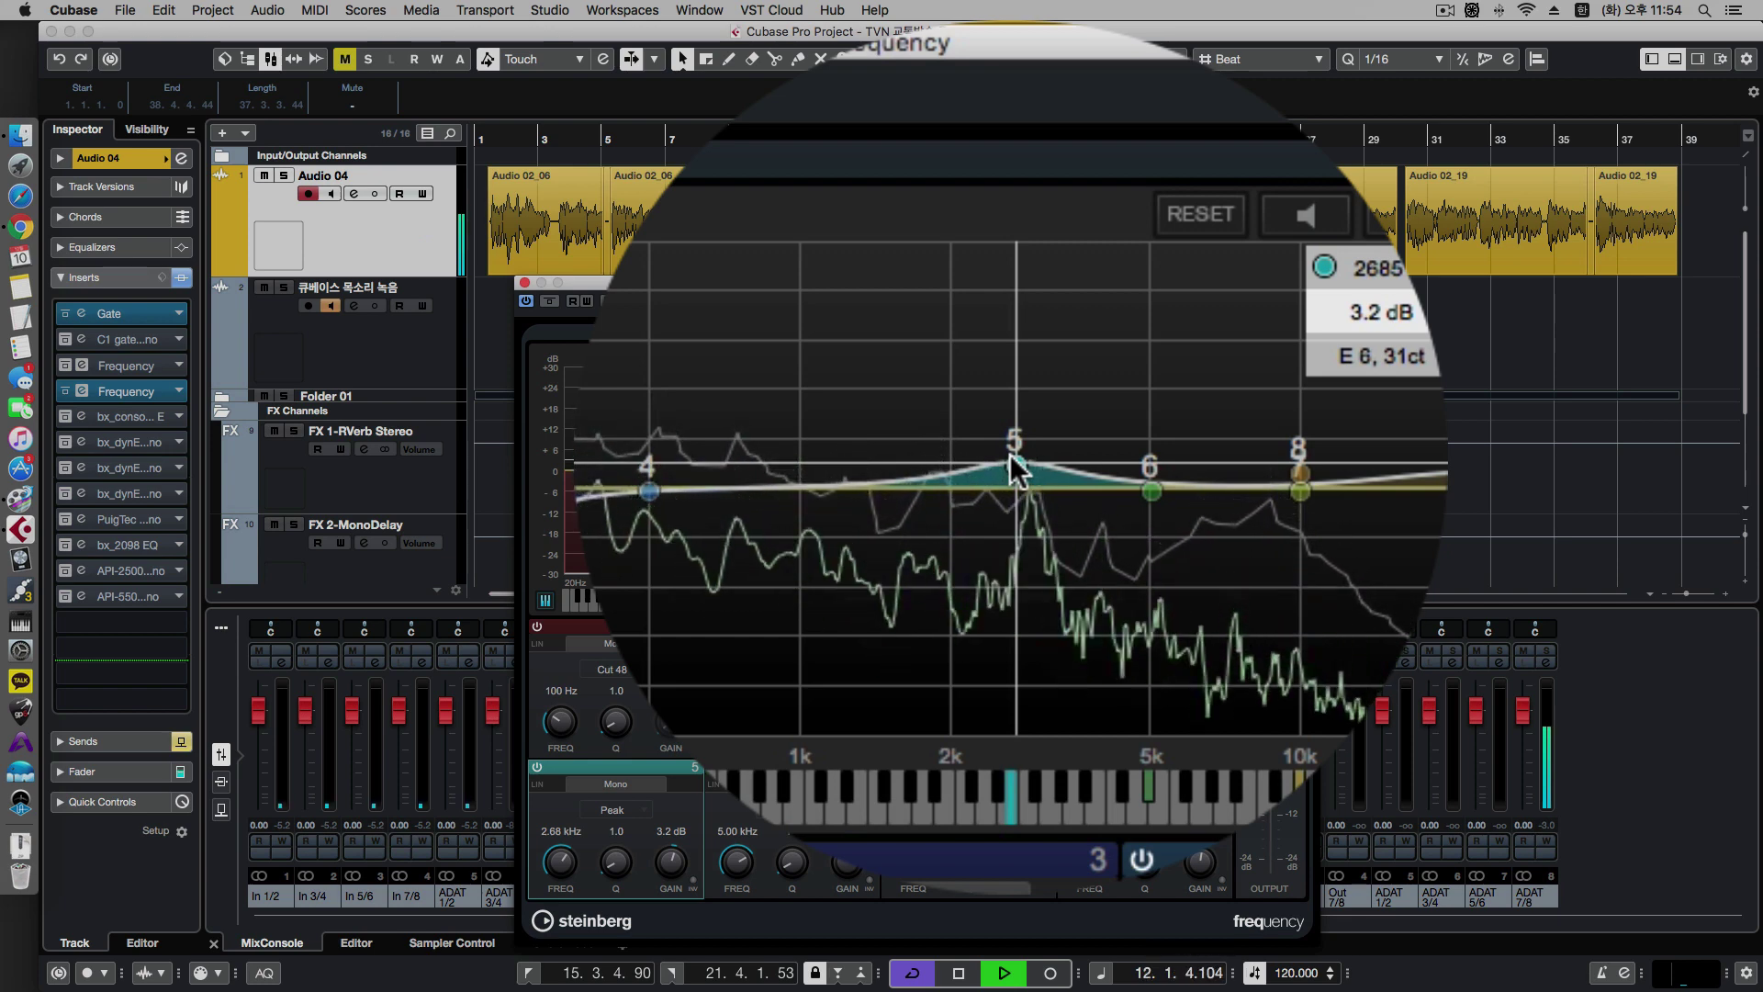
{"action": "key", "text": "space"}
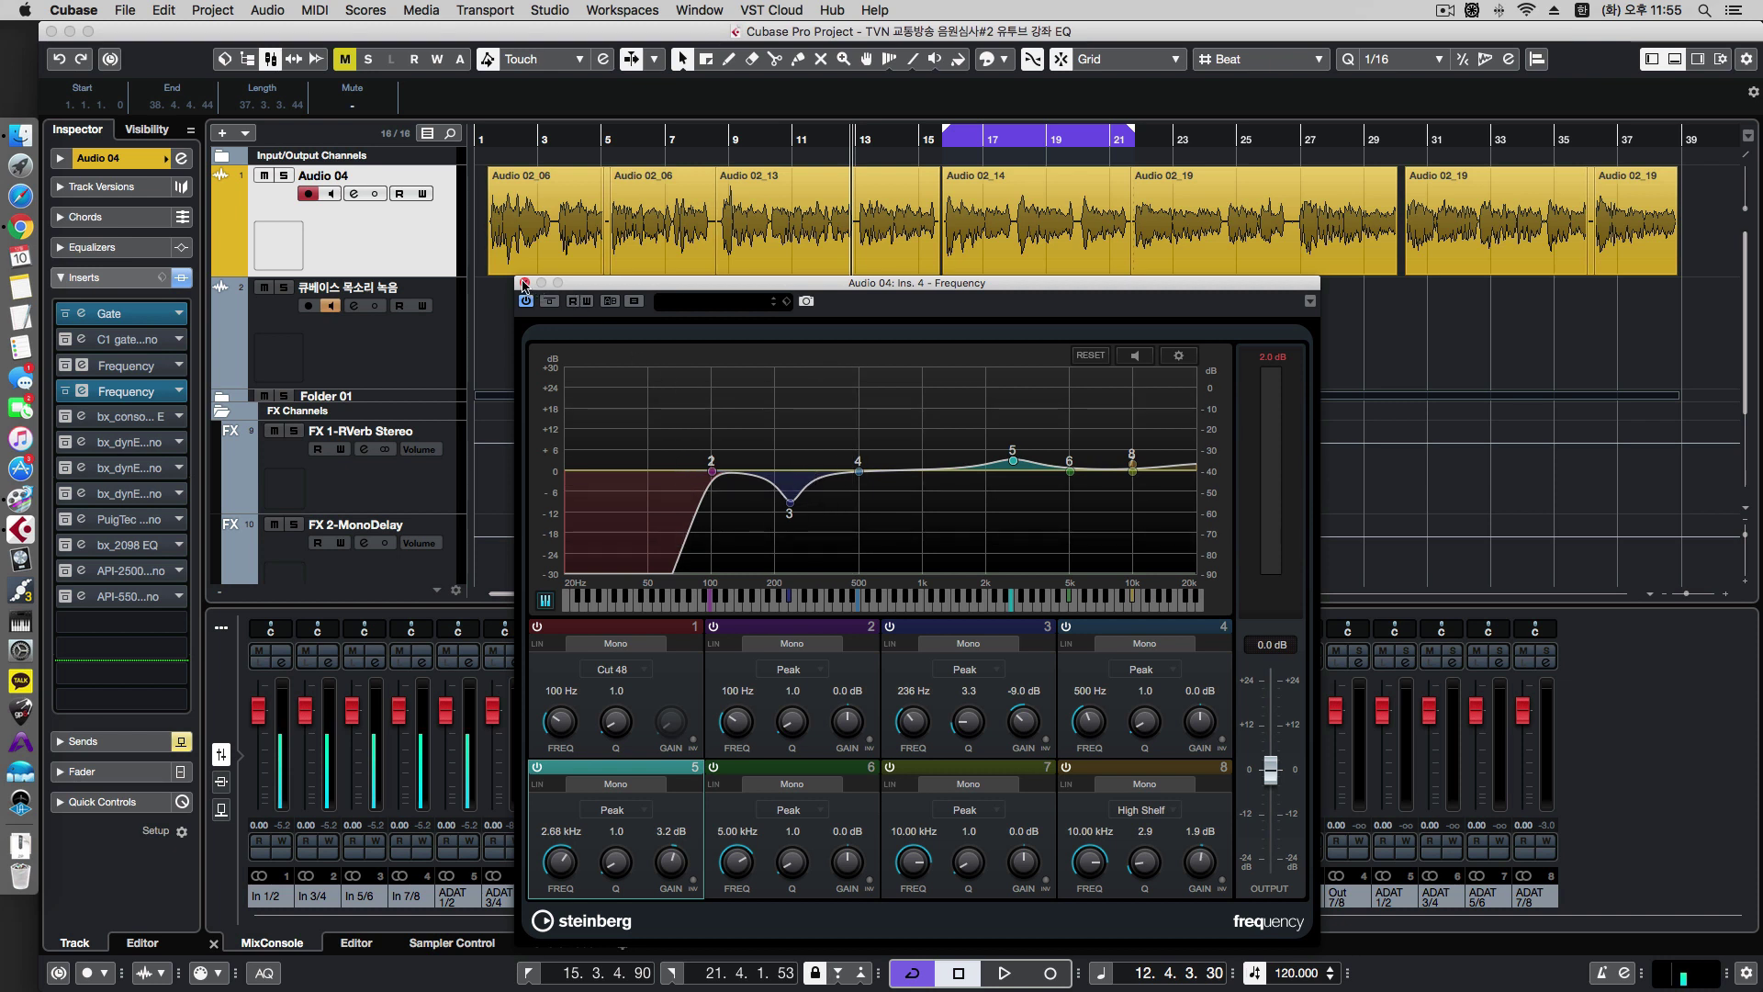
Switch Audio 04 from the Frequency EQ in insert slot 4 to the one in slot 3, bypassing and closing the slot 4 instance.
{"action": "left_click_drag", "start_coordinate": [601, 286], "coordinate": [1062, 290]}
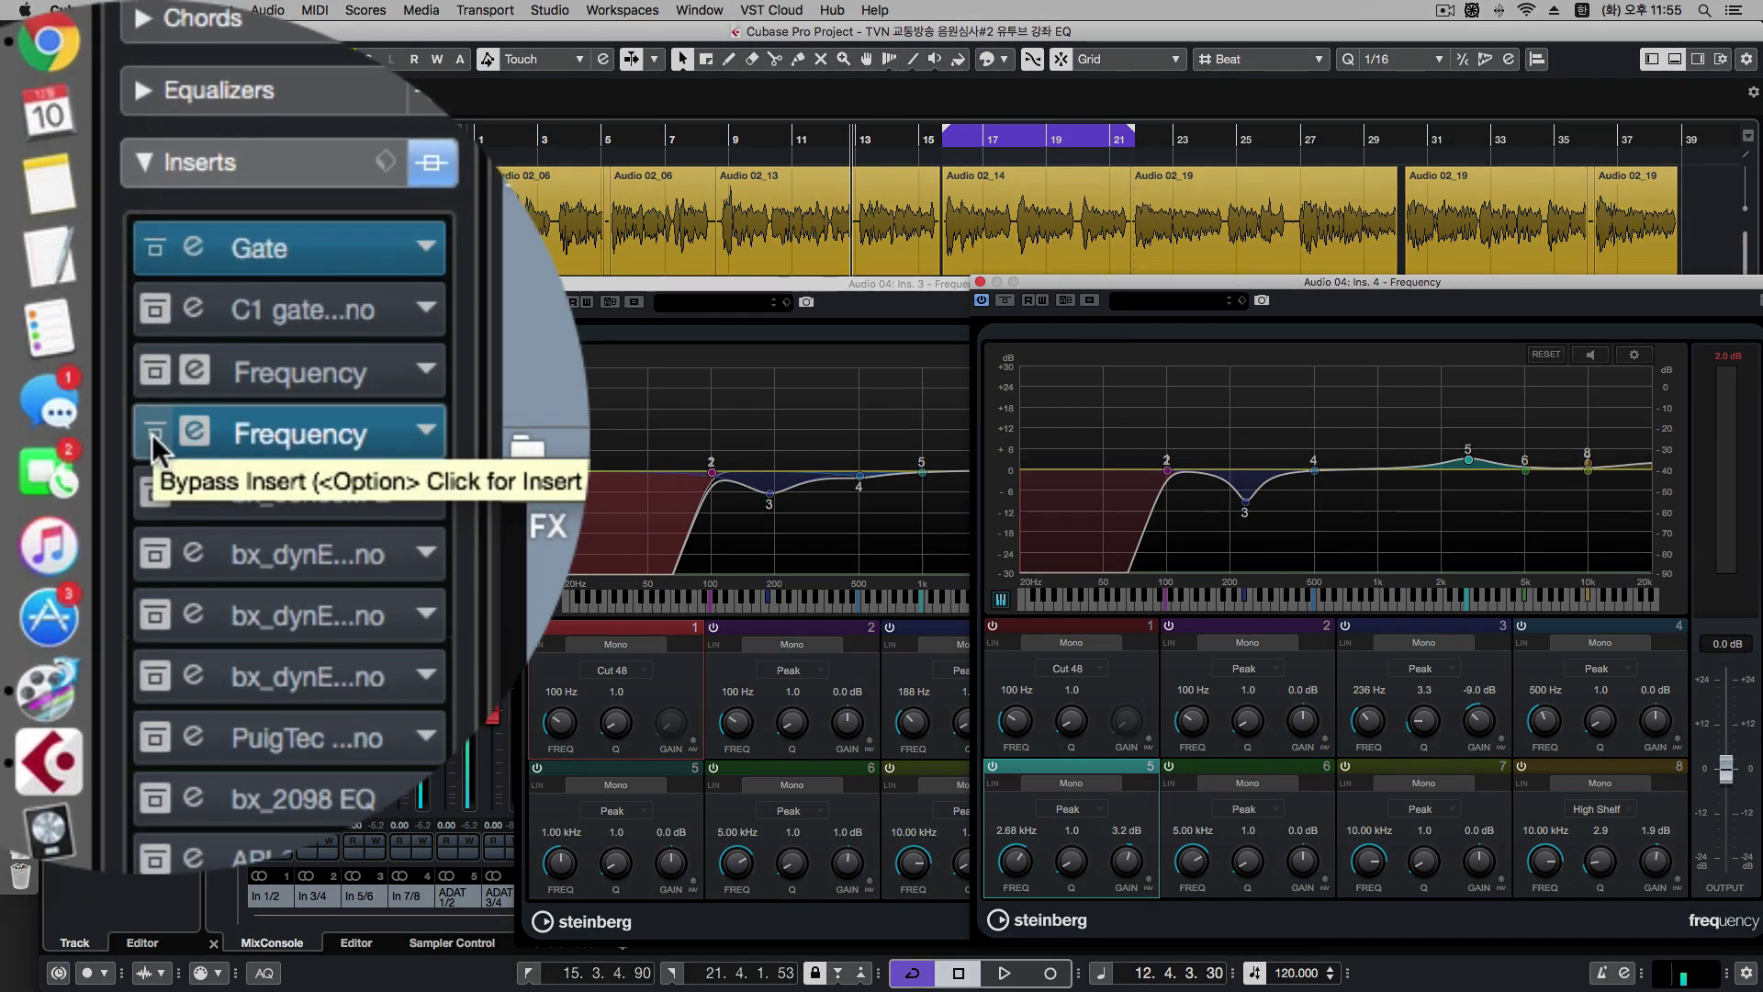
{"action": "left_click", "coordinate": [64, 396]}
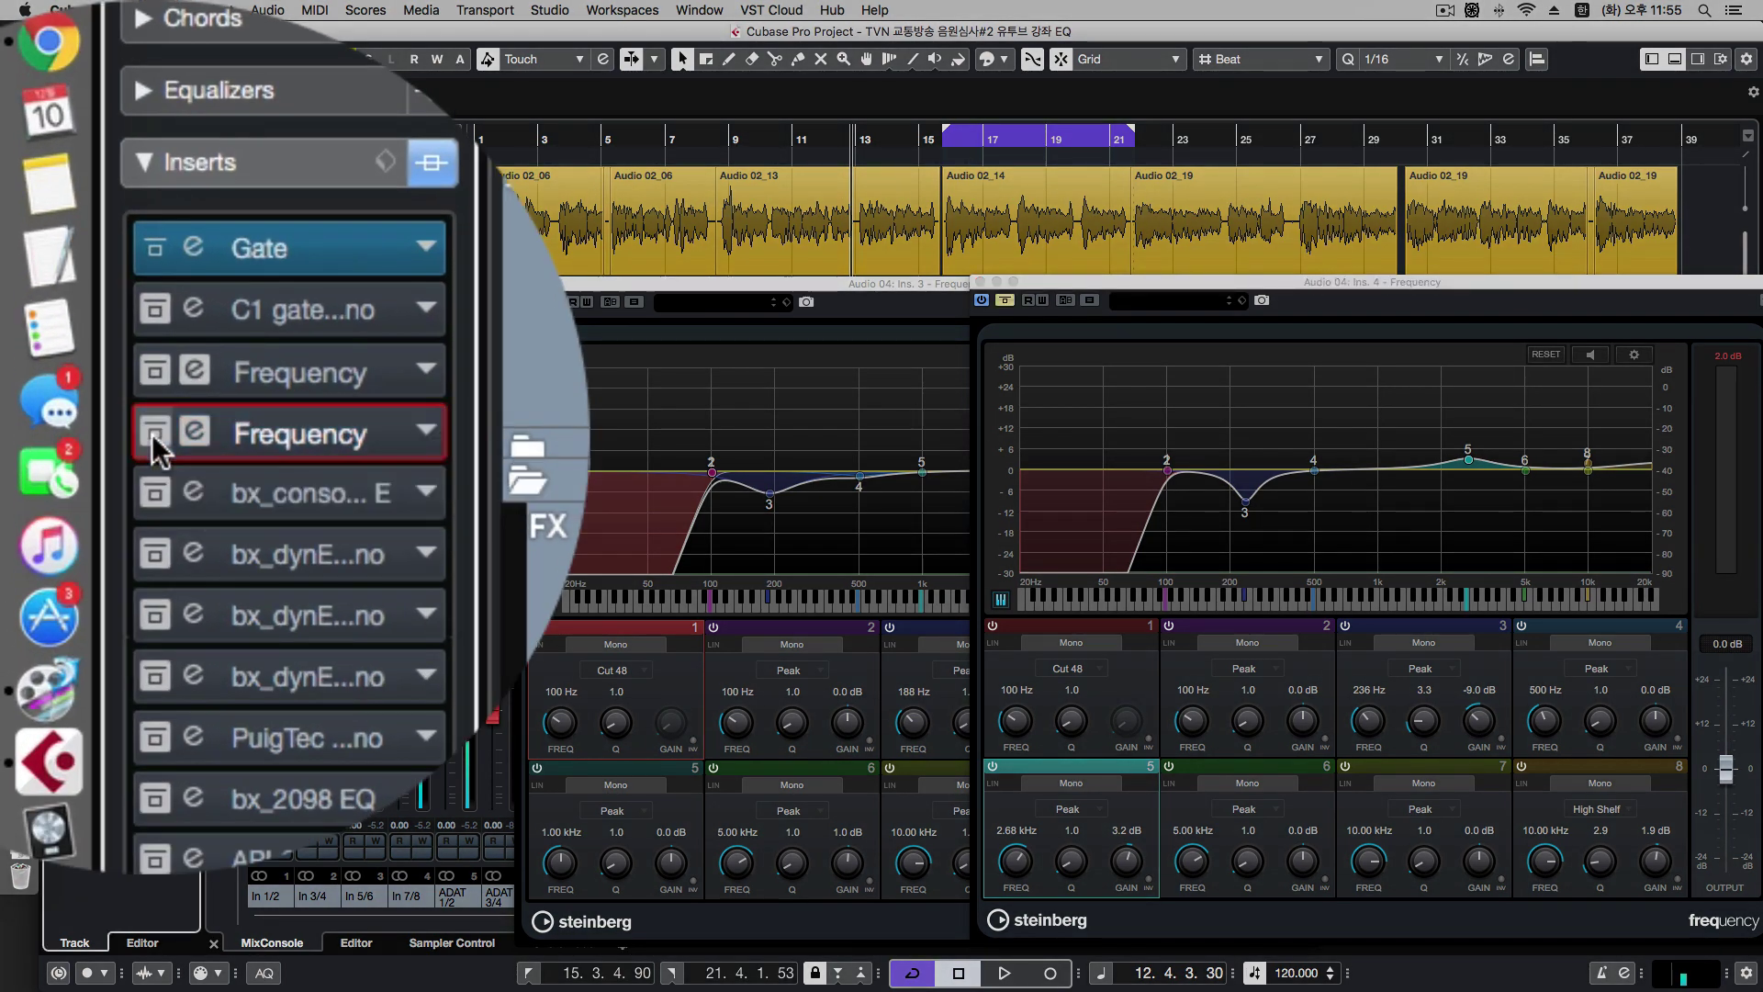
{"action": "left_click", "coordinate": [978, 435]}
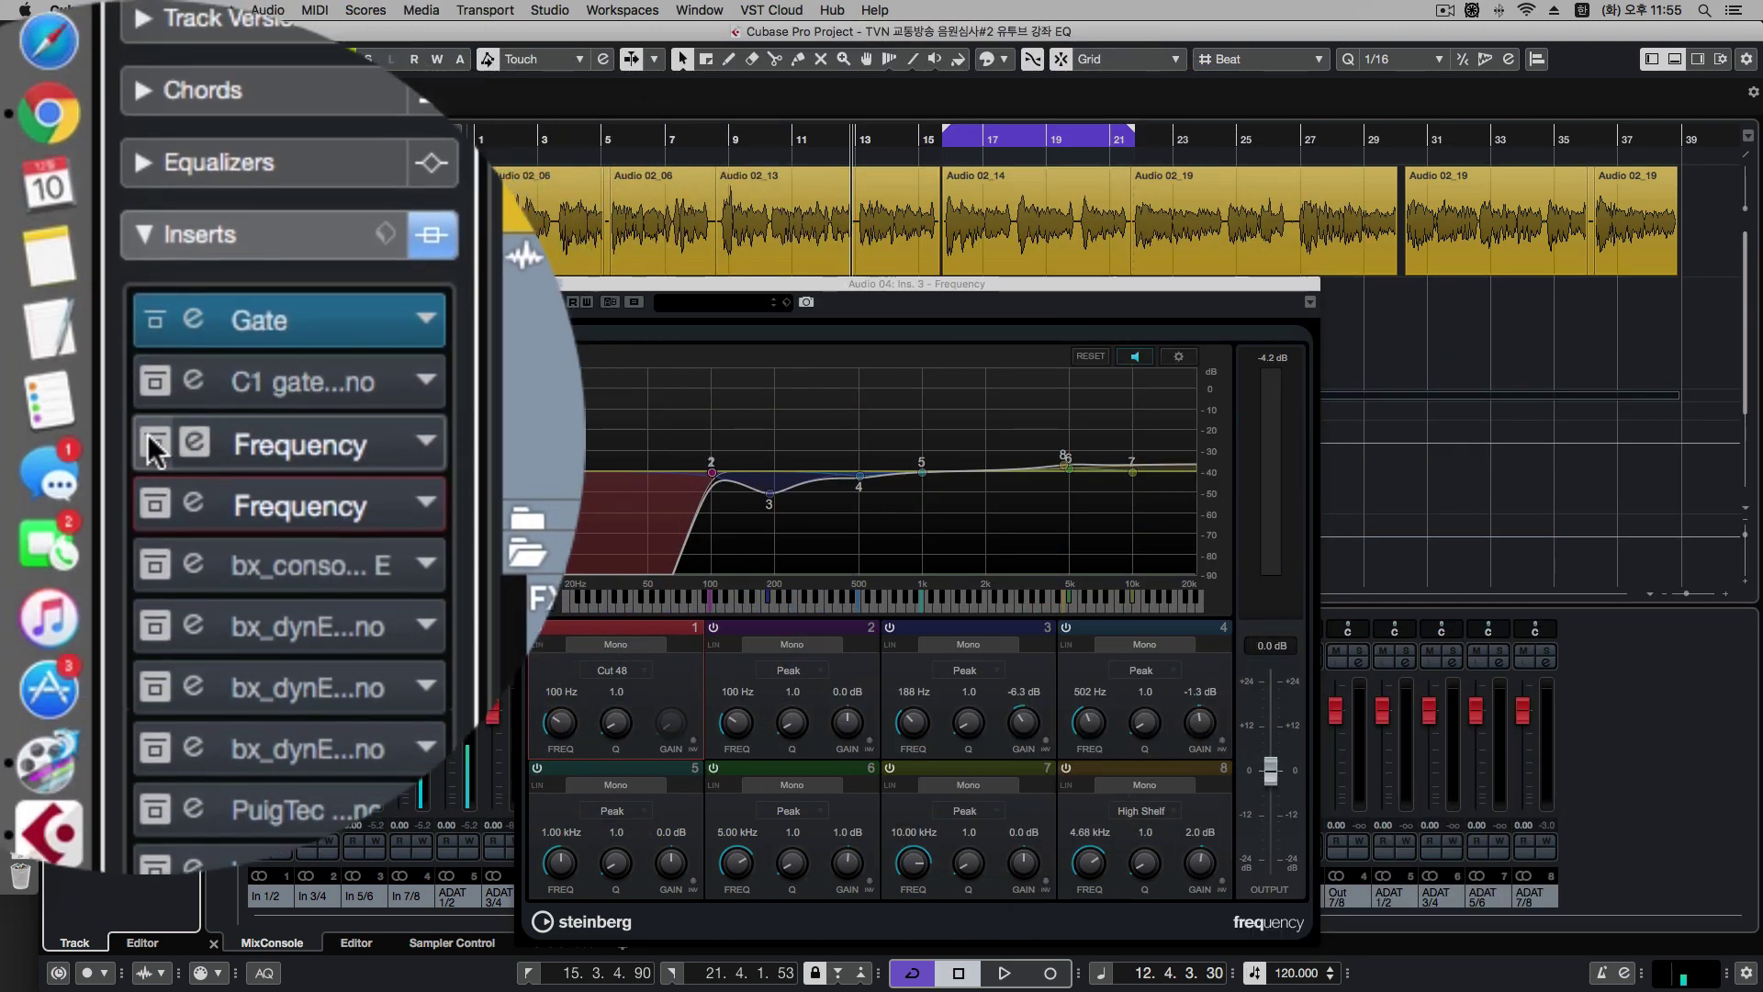
{"action": "left_click", "coordinate": [65, 366]}
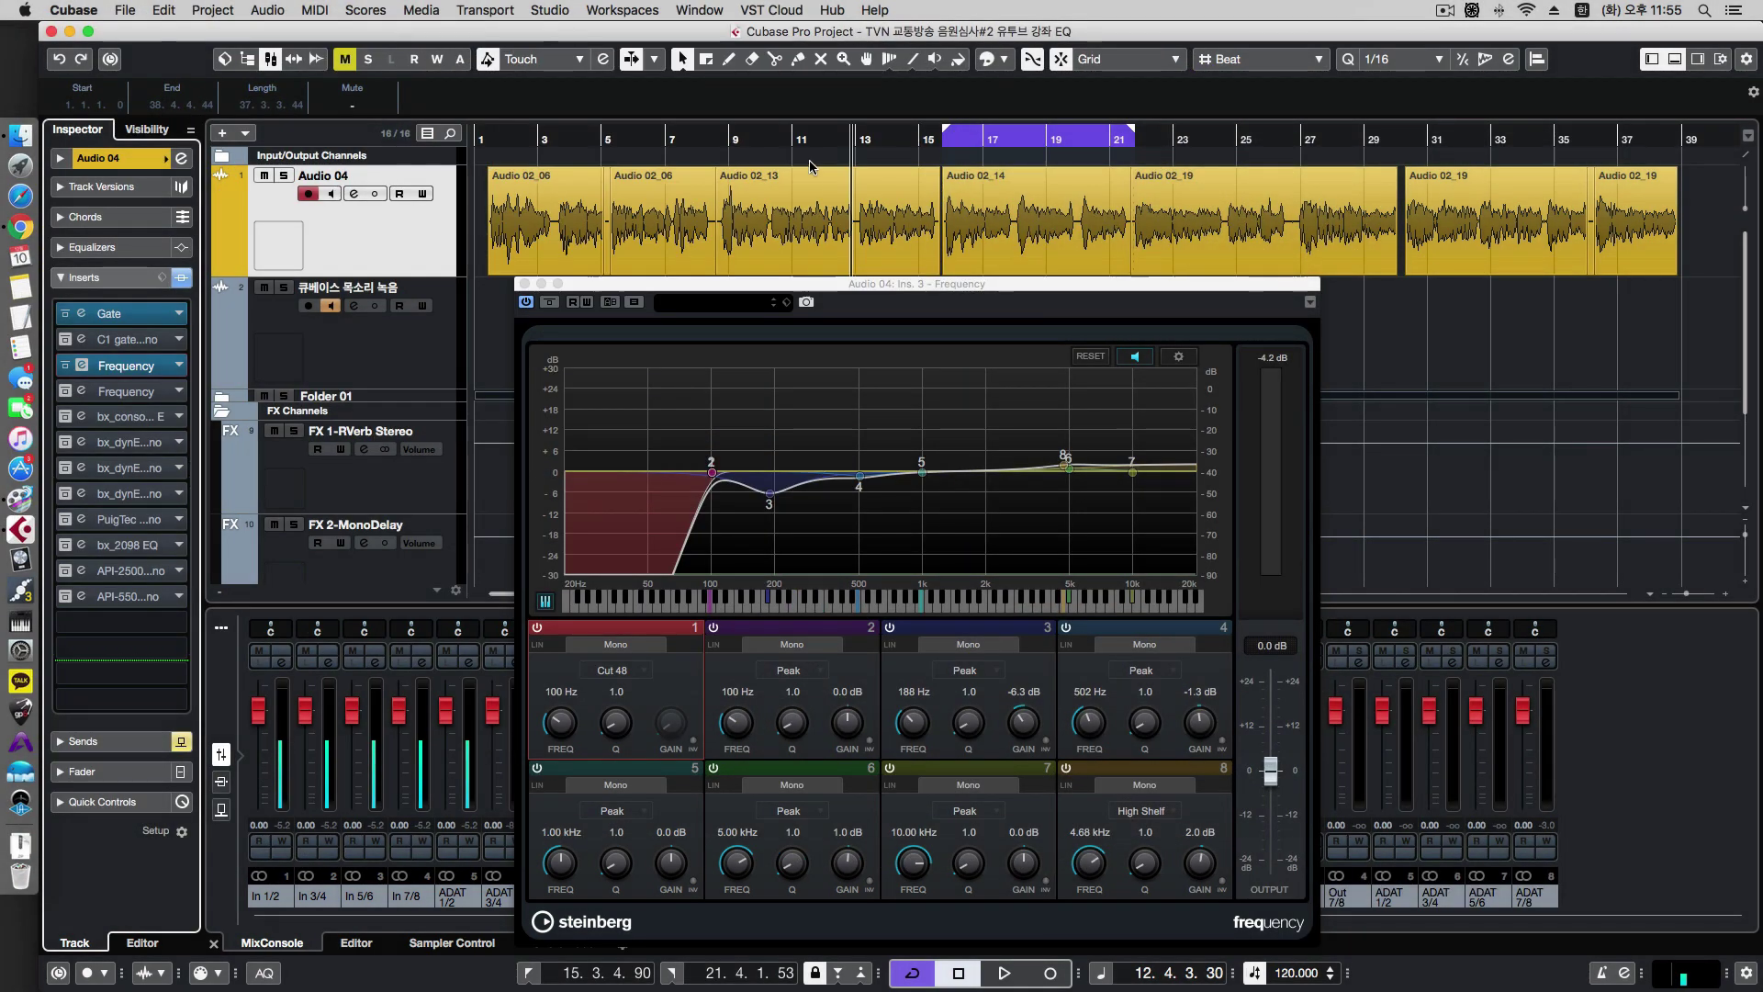
Play Audio 04 around bars 16 to 21, toggling the slot 3 Frequency's bypass to compare the processed and unprocessed vocal, ending bypassed.
{"action": "key", "text": "space"}
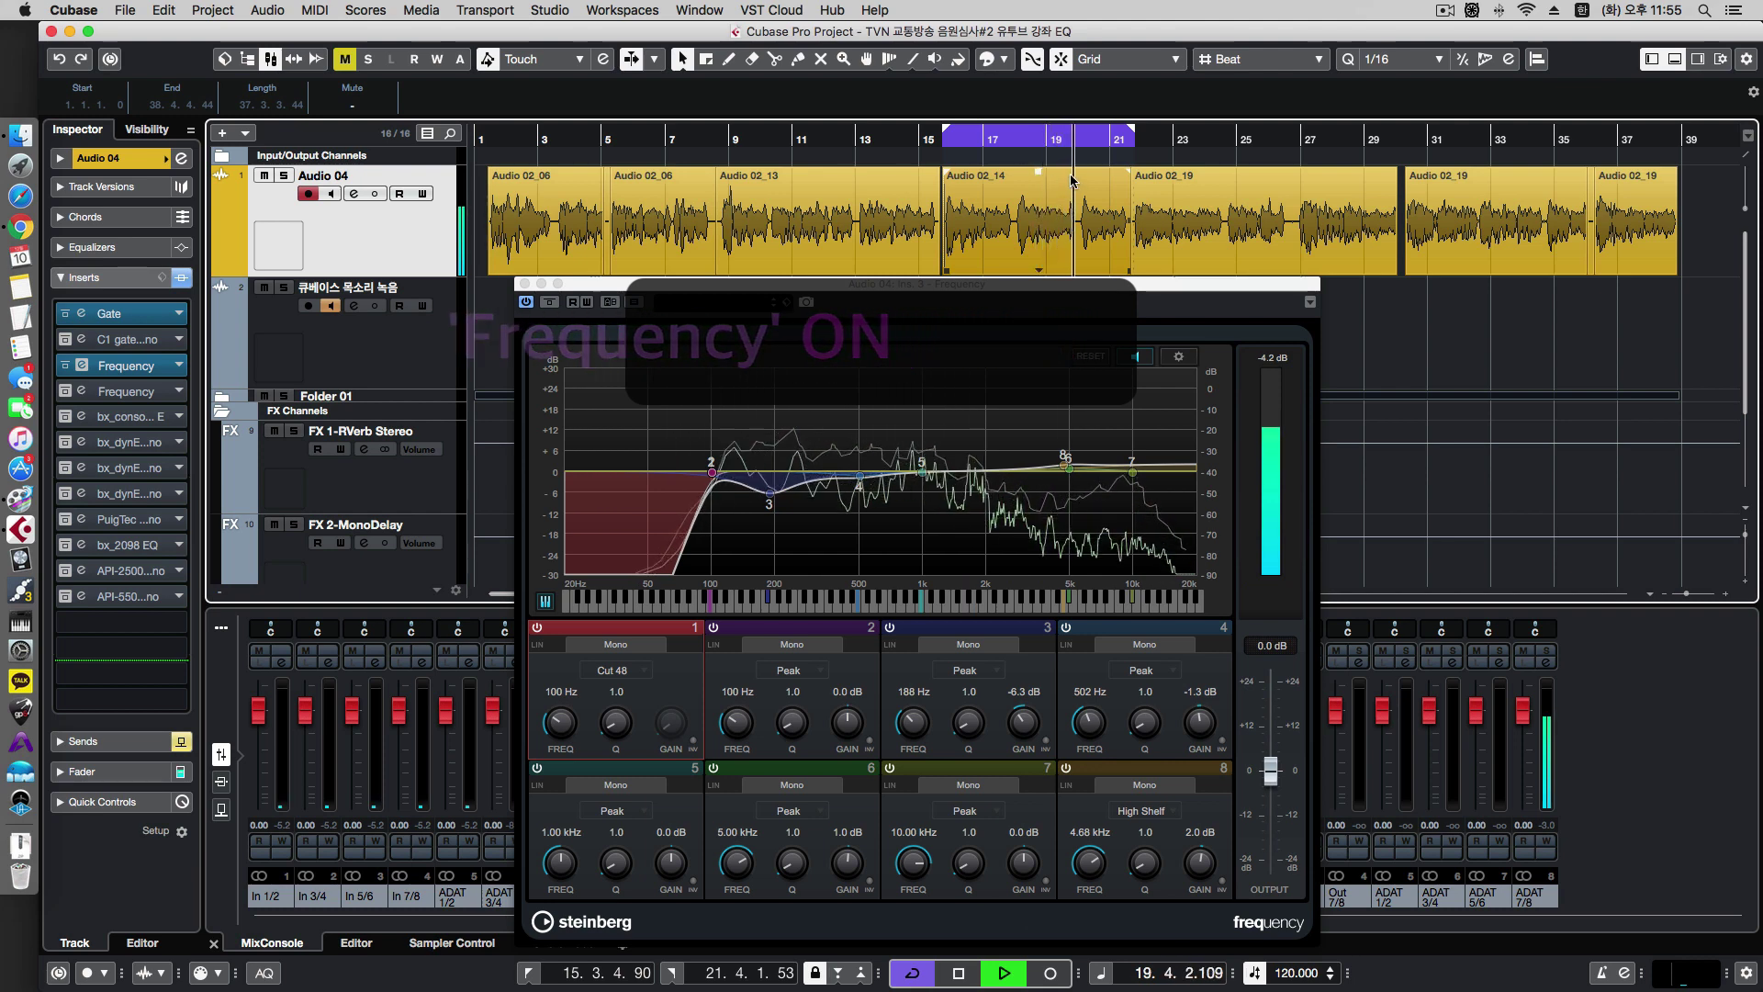
{"action": "key", "text": "space"}
{"action": "left_click", "coordinate": [549, 302]}
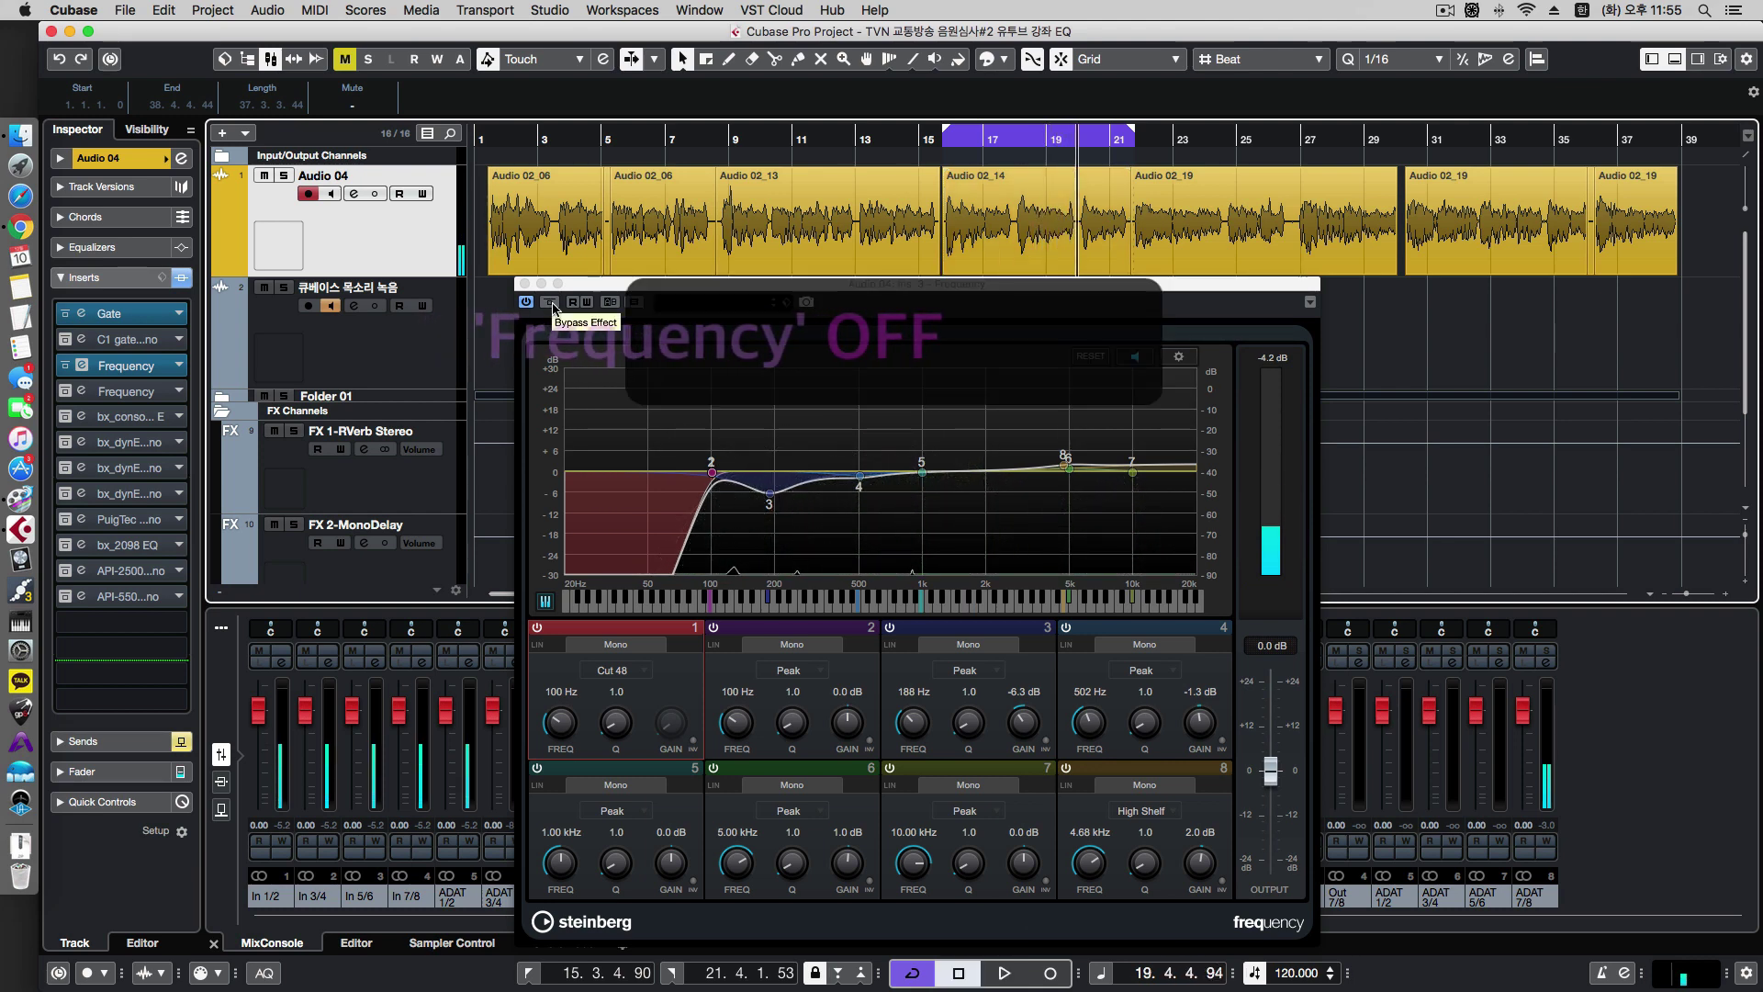
{"action": "key", "text": "space"}
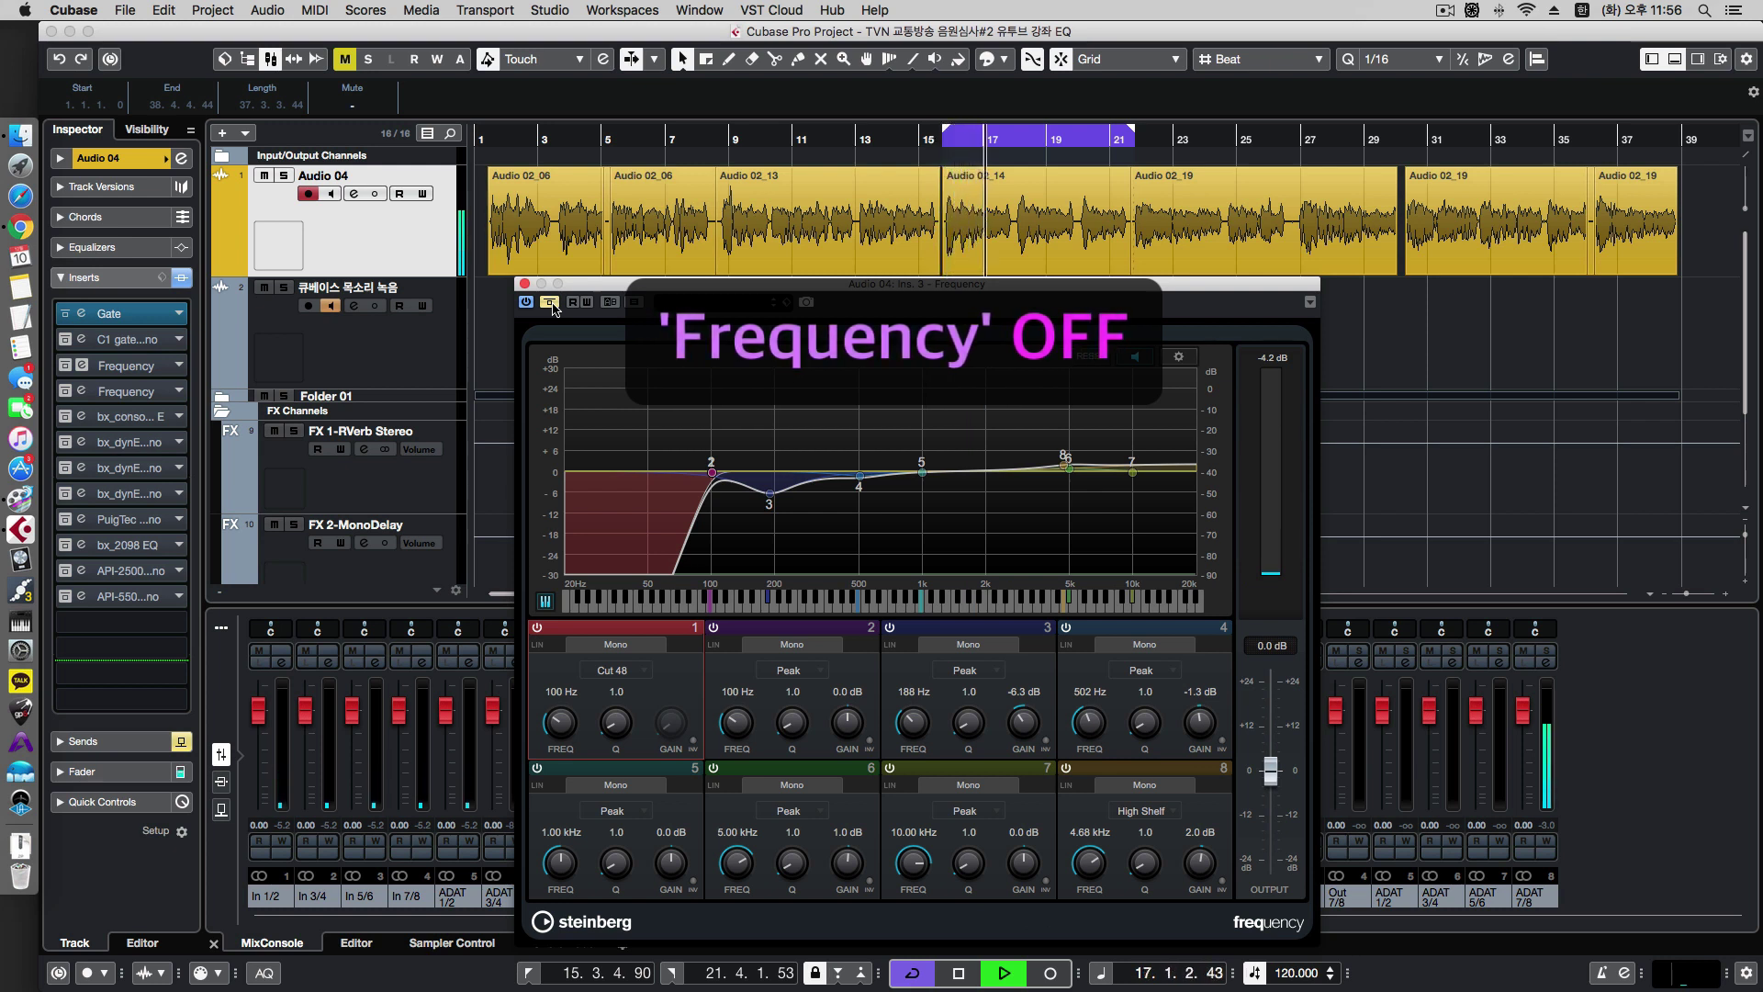
{"action": "left_click", "coordinate": [555, 305]}
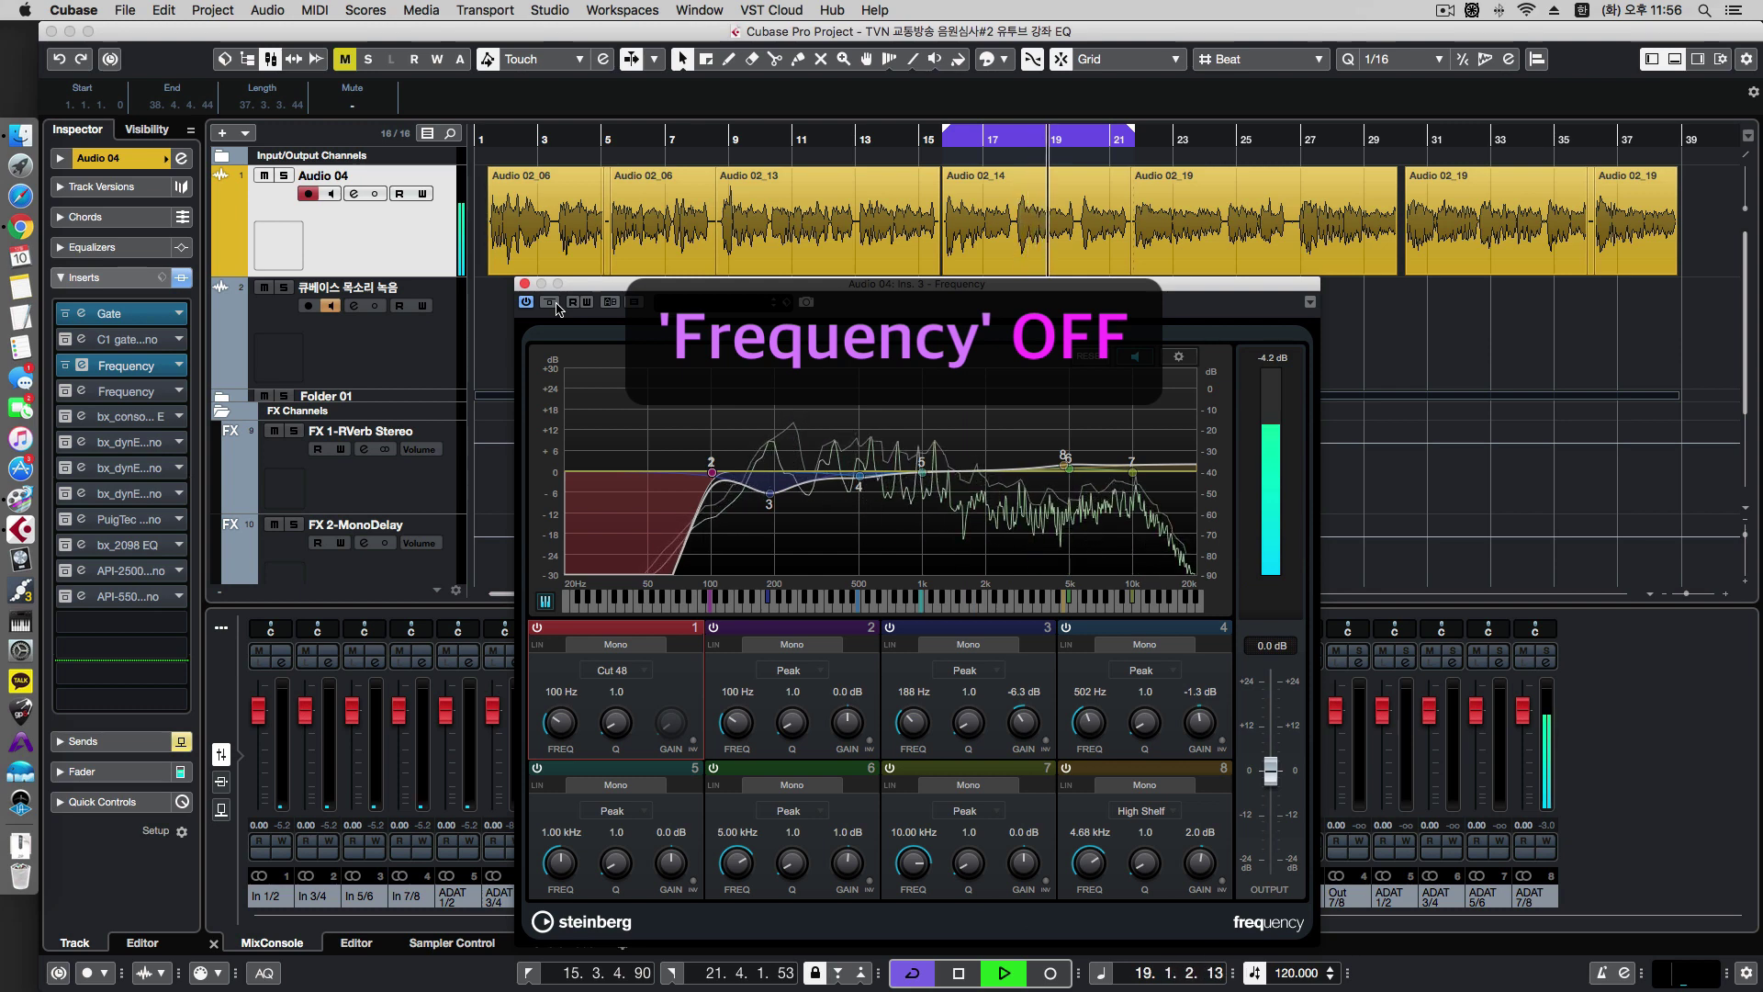
{"action": "left_click", "coordinate": [551, 304]}
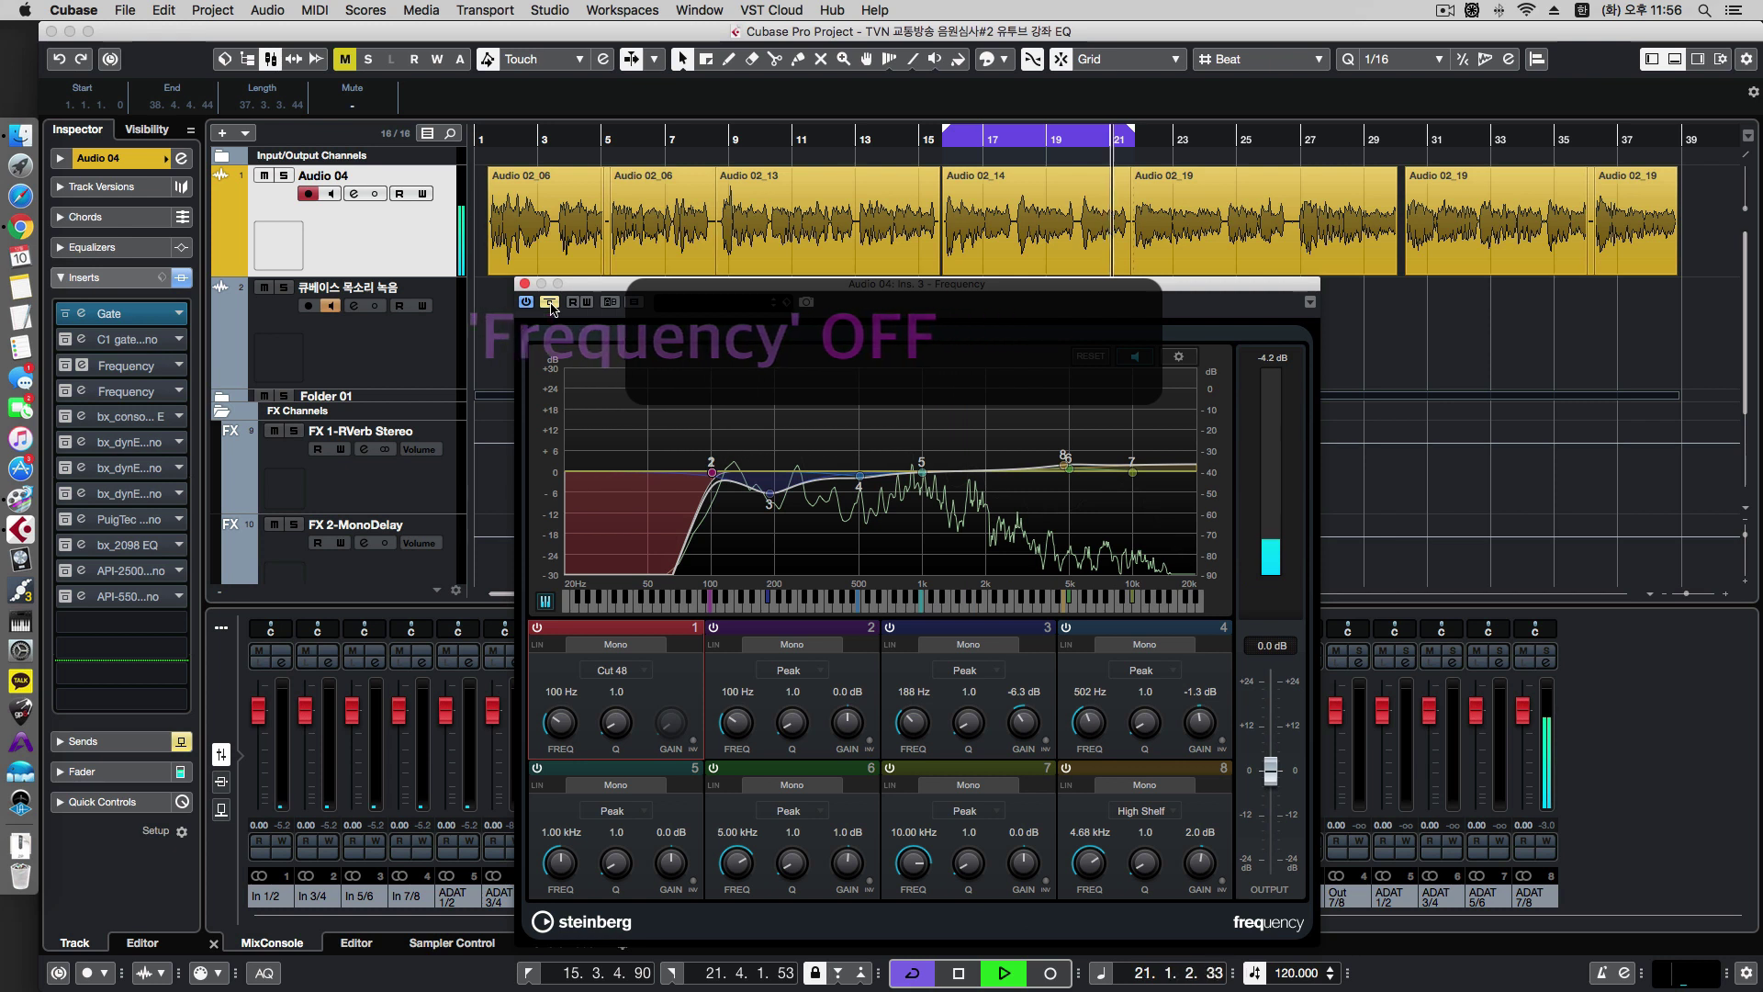
{"action": "key", "text": "space"}
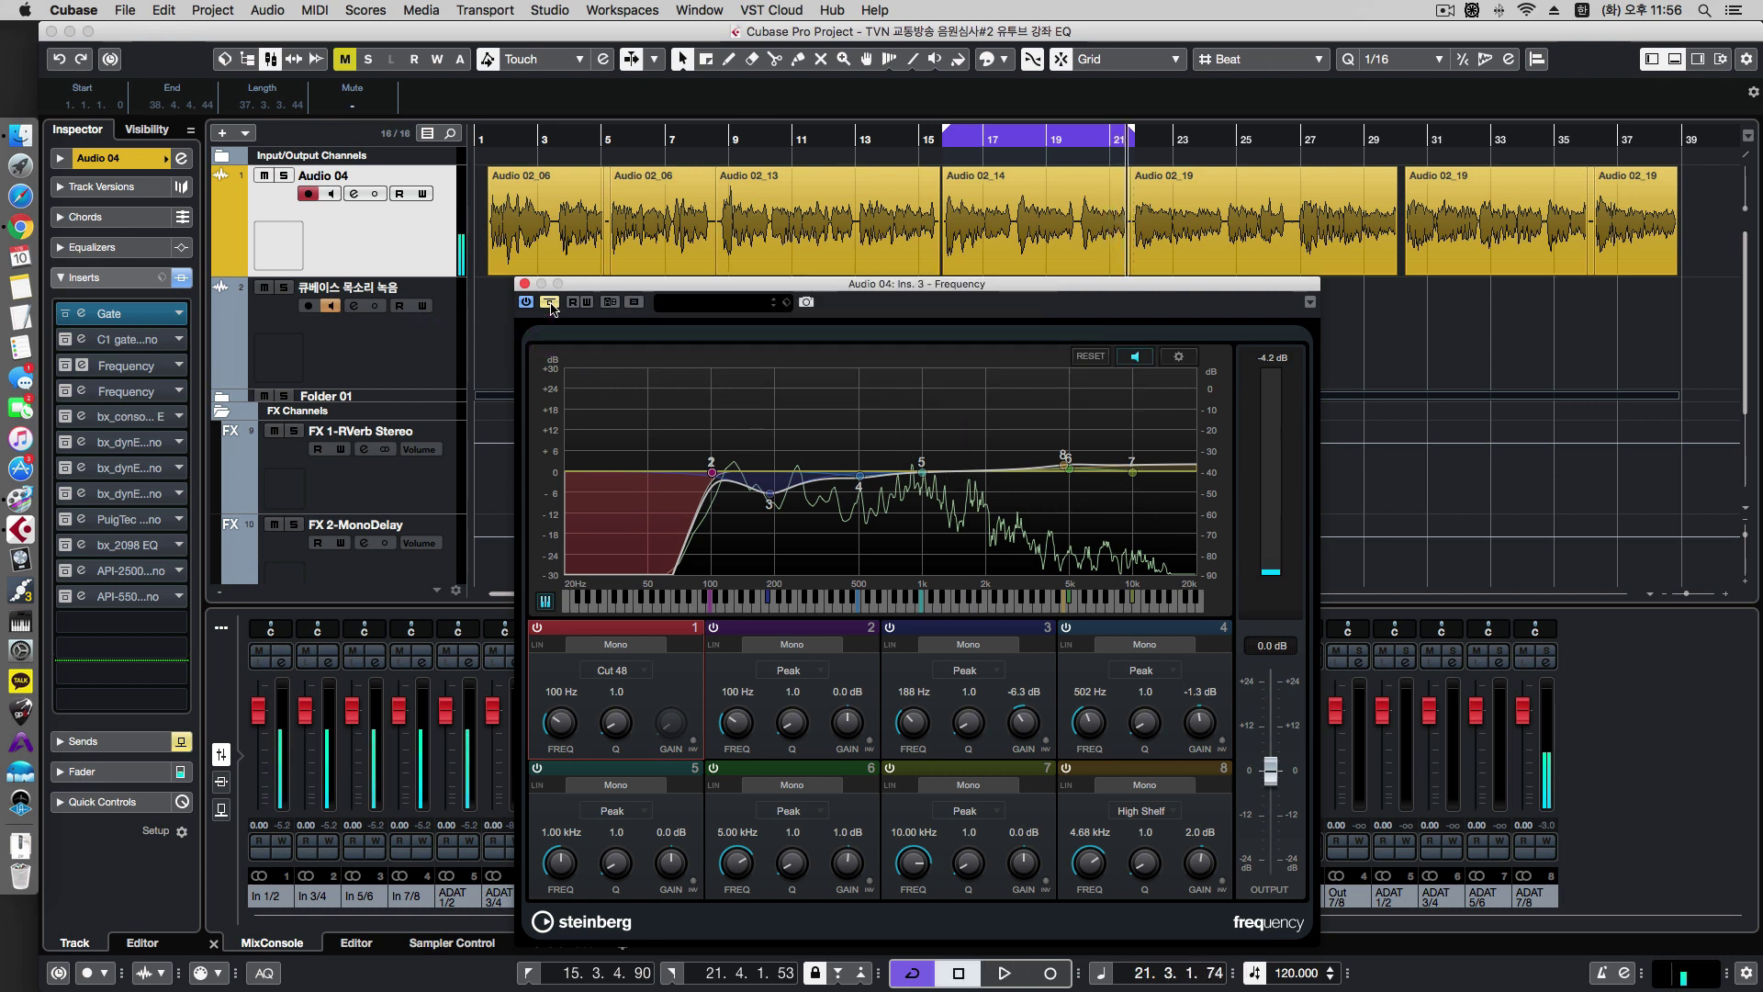